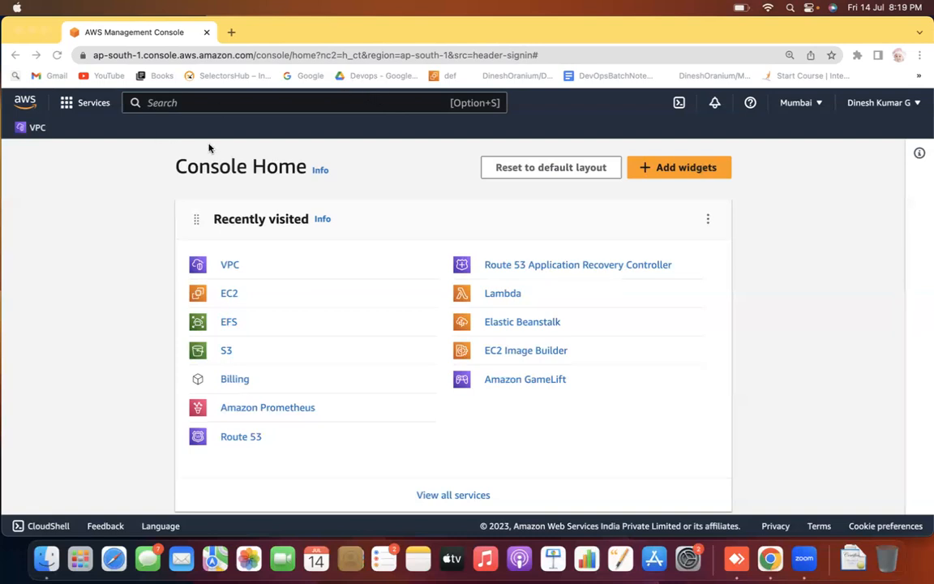
Step: Search the AWS console for VPC, open the VPC service and show the list of existing VPCs
click(180, 103)
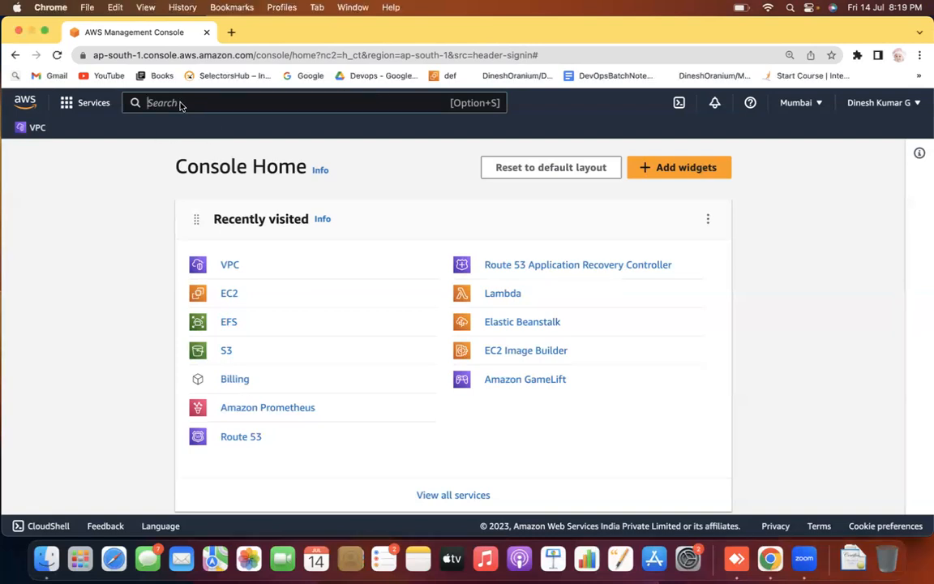
text(VPC)
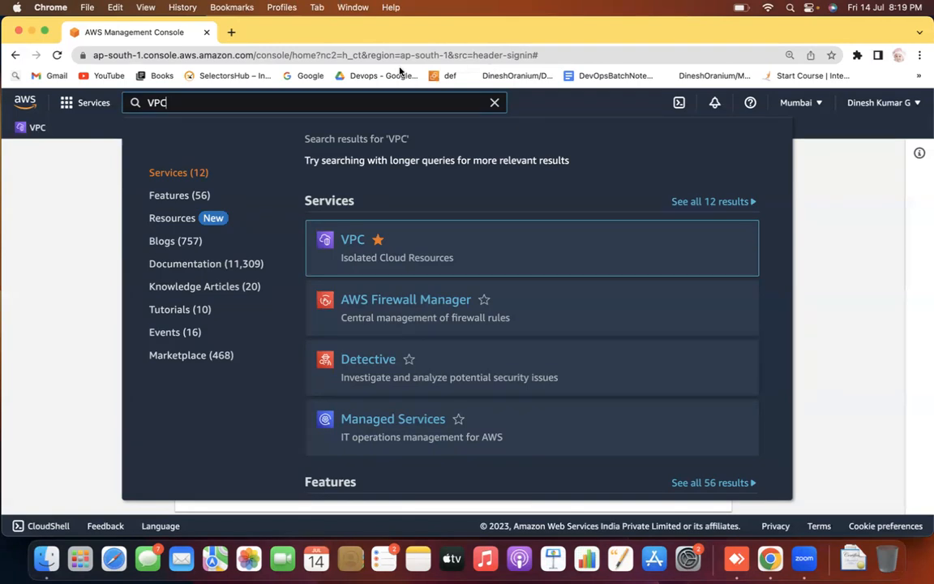
click(352, 241)
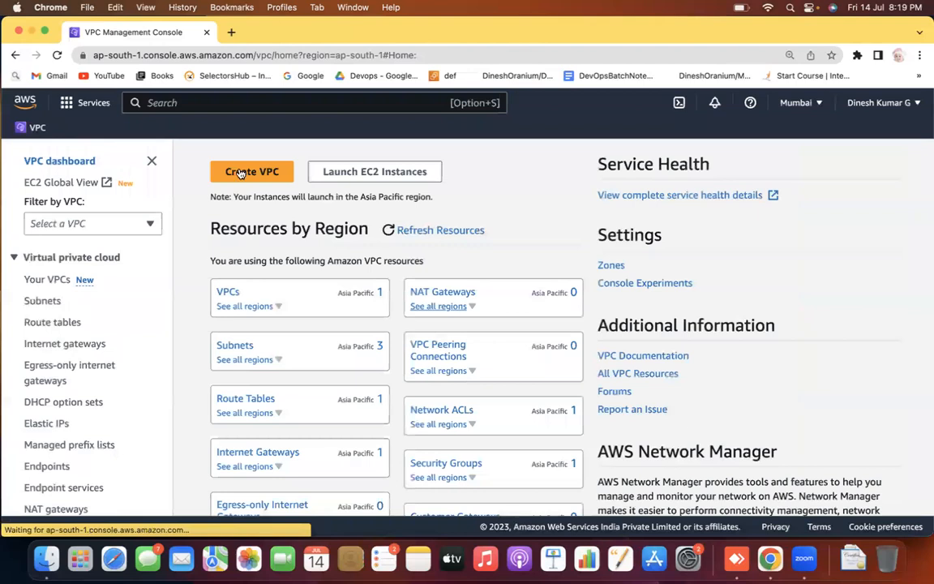
click(50, 282)
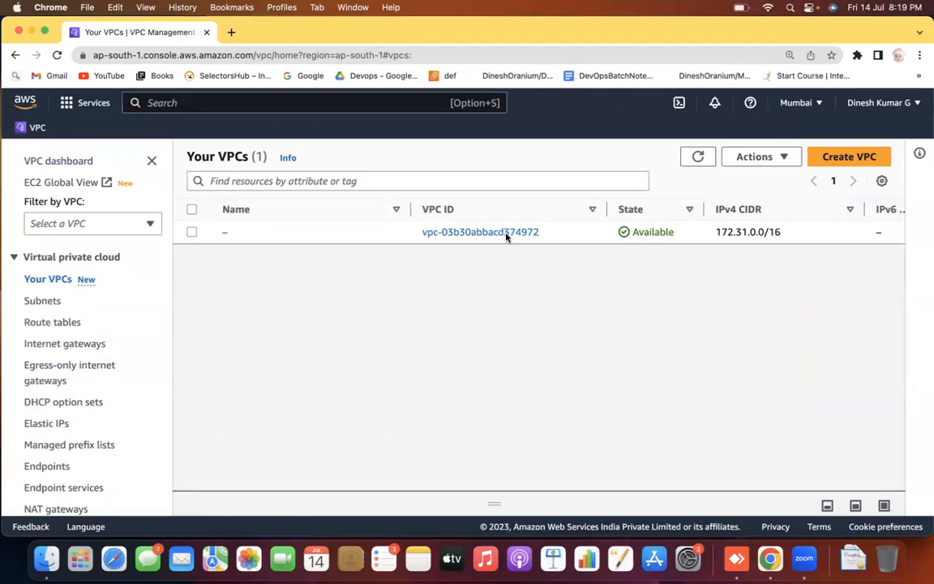
Step: Start creating a VPC with the VPC only option and name it my-custom-vpc
click(849, 157)
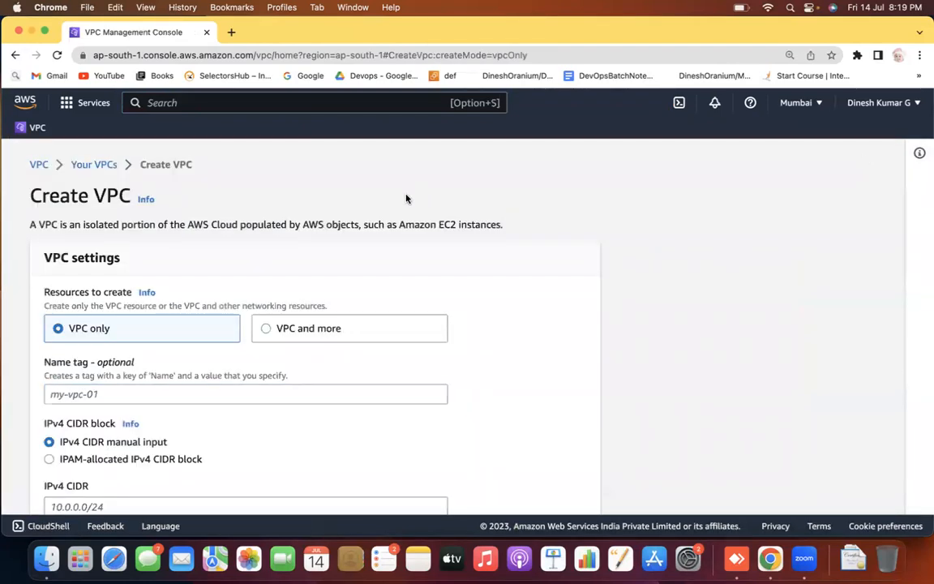
scroll(406, 198, down, 3)
click(122, 238)
text(my-custom-vpc)
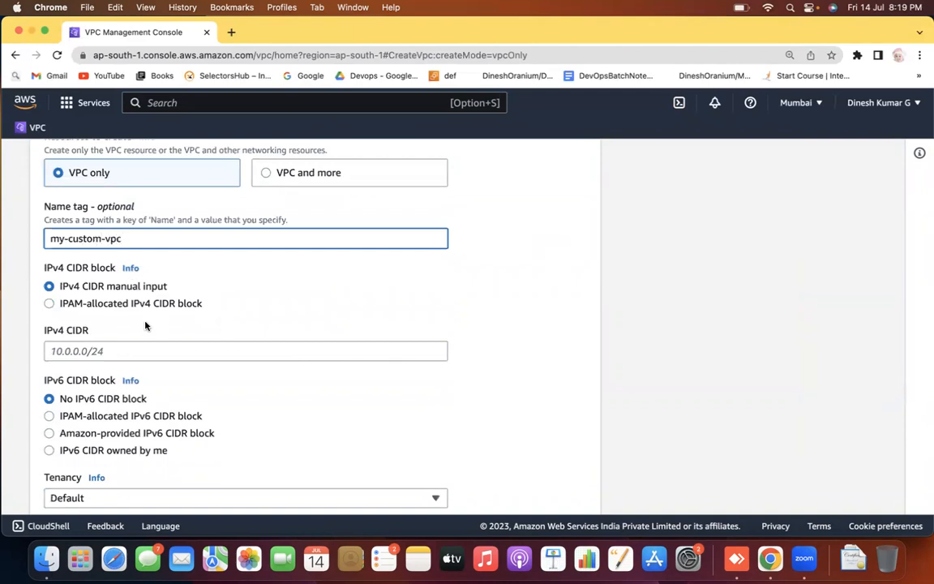
Step: Set the IPv4 CIDR to 10.0.0.0/16 and create the VPC
click(129, 353)
text(10.)
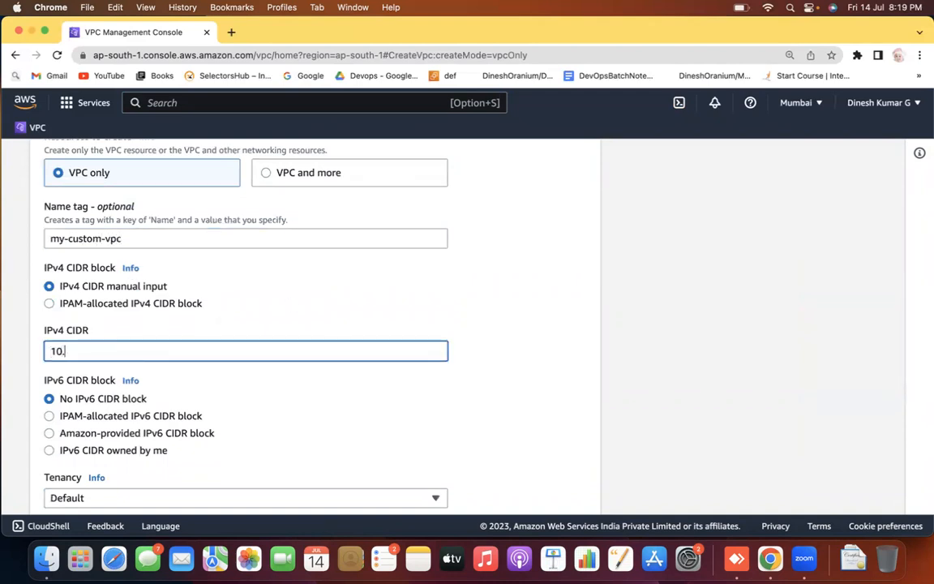
text(0.0.0/)
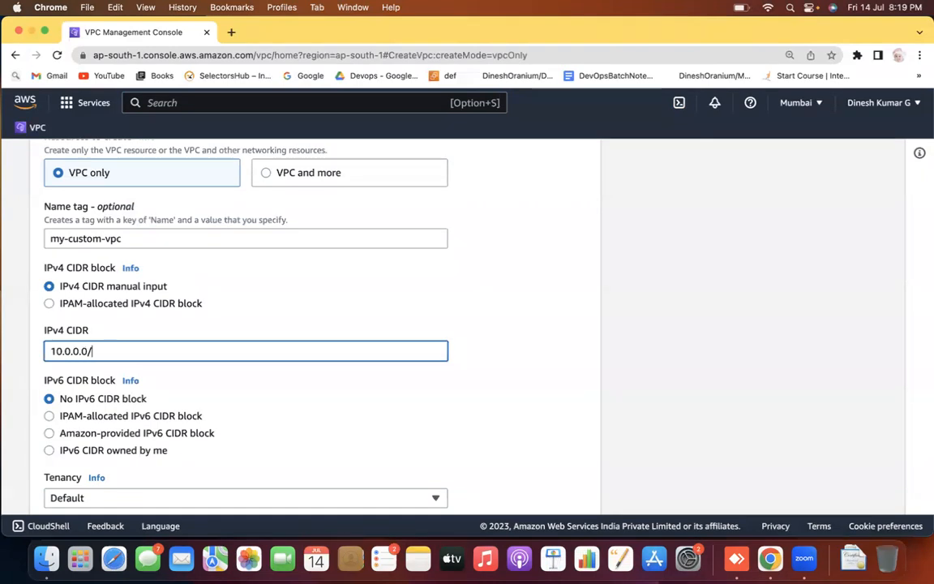
text(16)
click(662, 385)
scroll(662, 385, down, 1)
scroll(662, 385, down, 5)
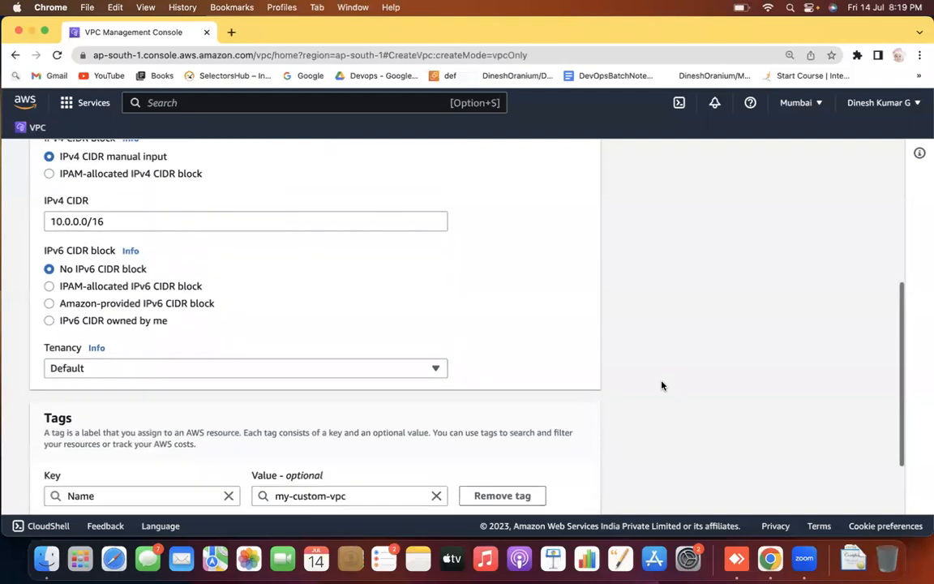
click(560, 491)
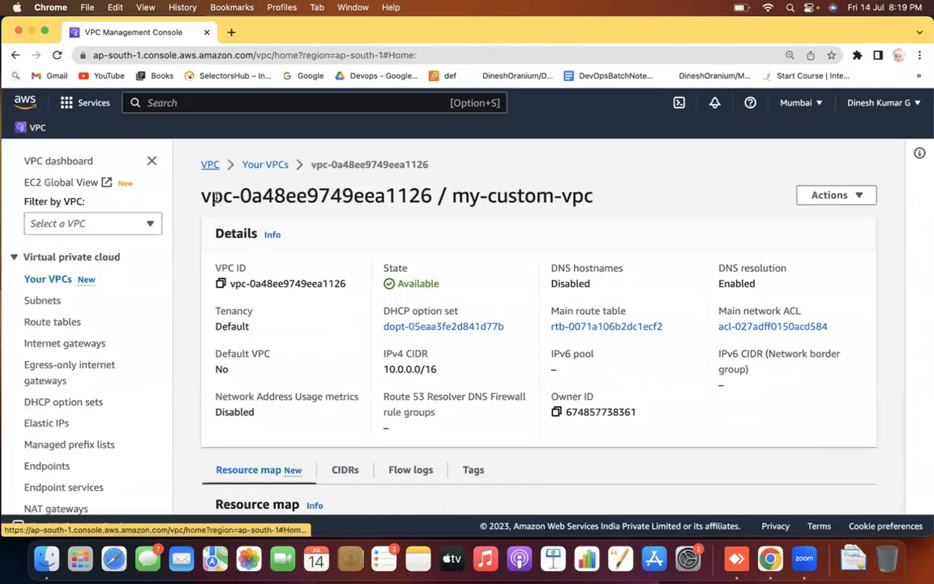
Step: Check the resources on the VPC dashboard, the VPC list and the route tables after creating my-custom-vpc
click(210, 200)
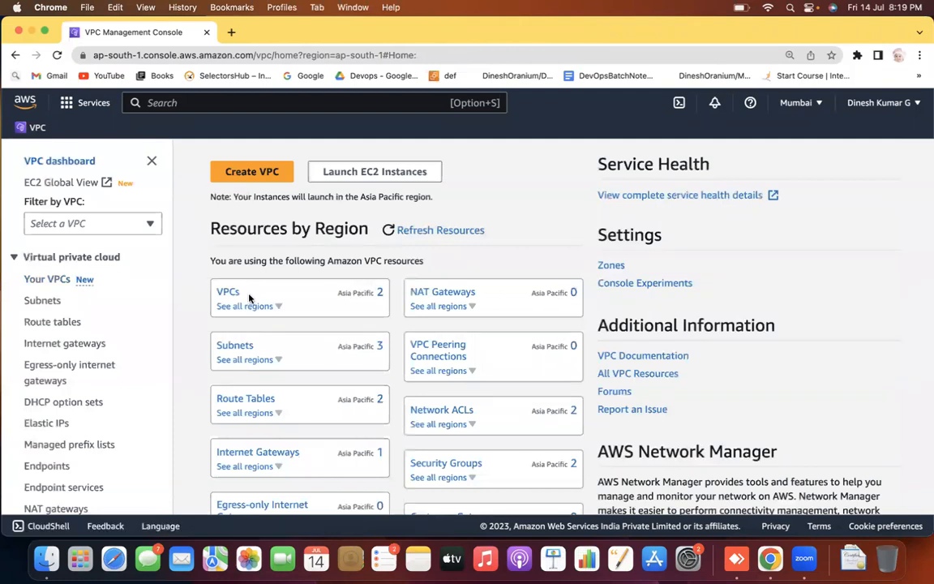
click(49, 281)
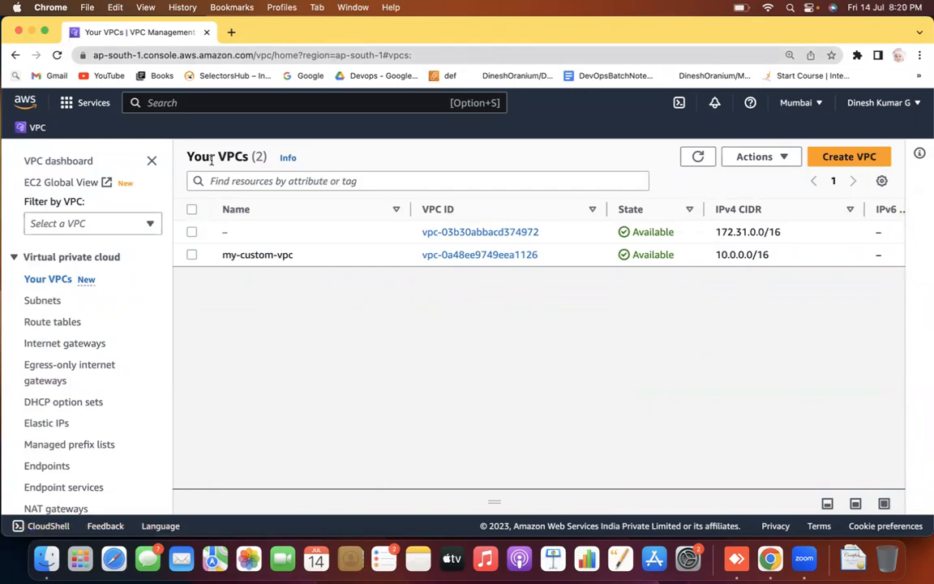
click(50, 324)
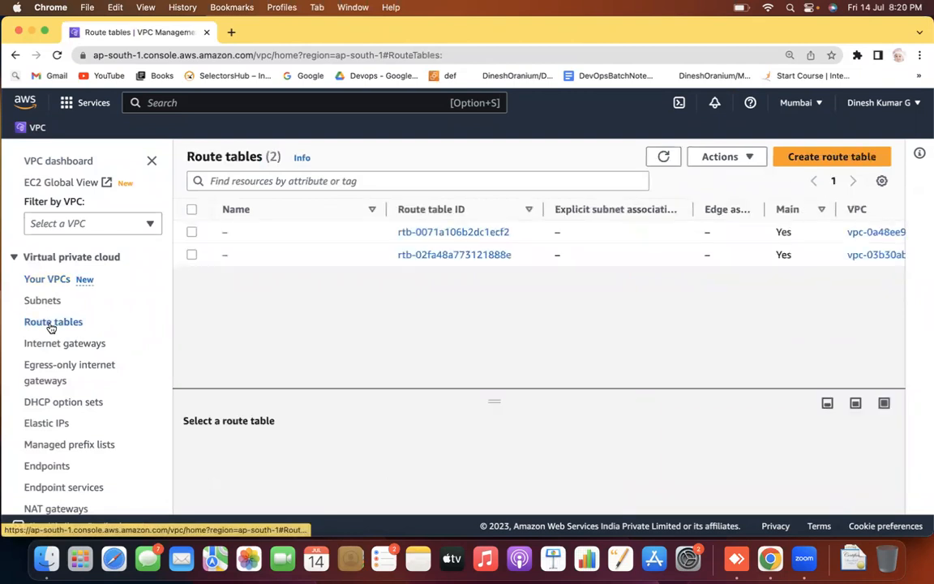
click(32, 278)
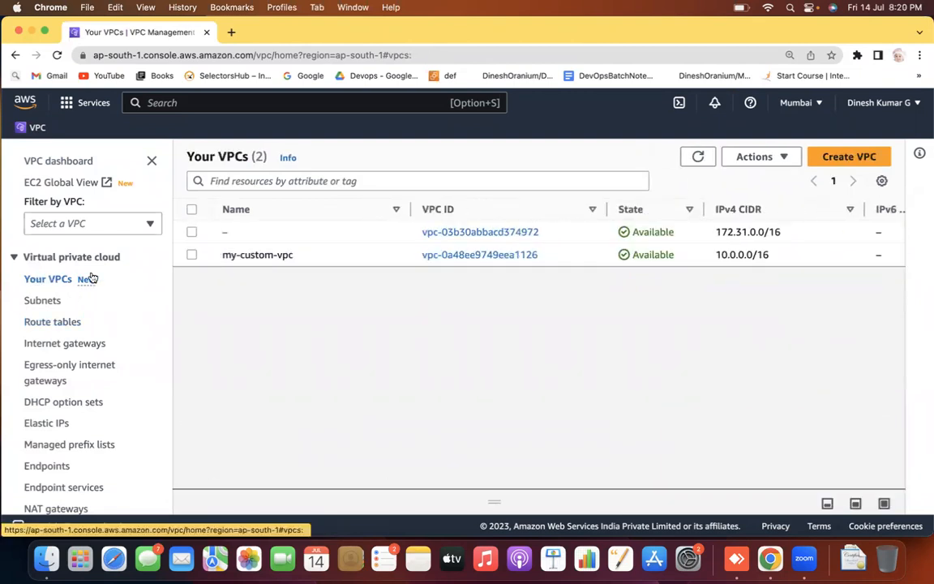
drag(411, 266, 423, 249)
click(430, 316)
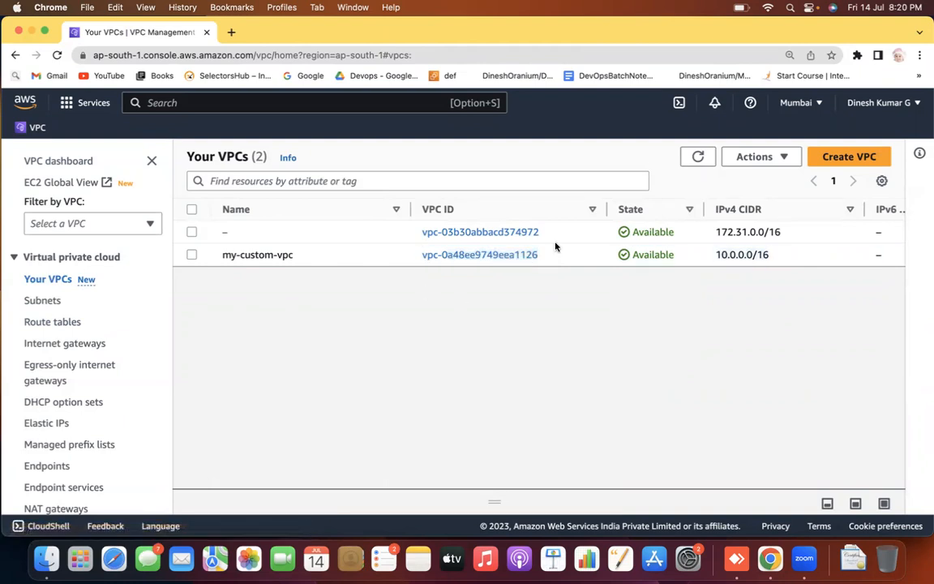
Step: Copy the VPC ID of my-custom-vpc and filter the route tables by it to examine its route table
drag(542, 255, 417, 255)
key(super+c)
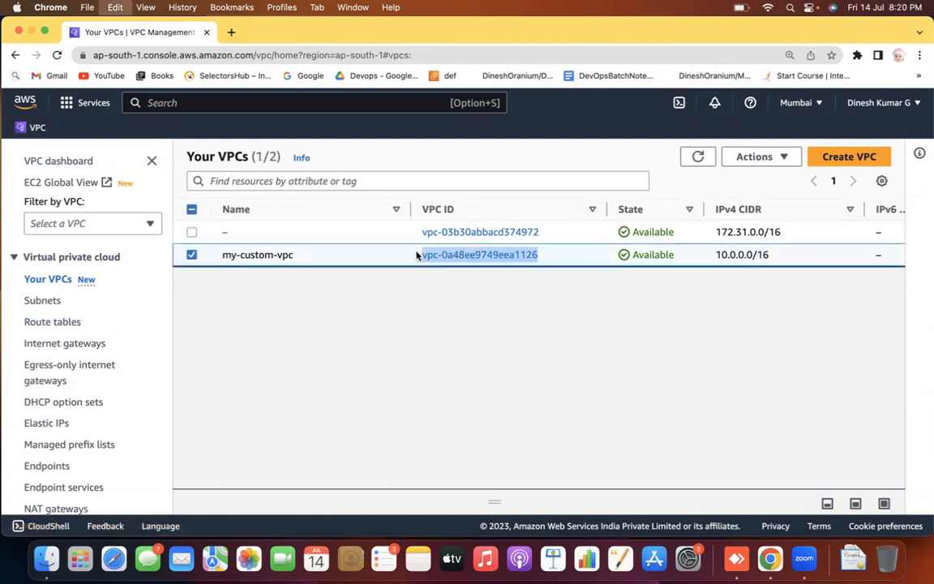
click(71, 323)
click(302, 178)
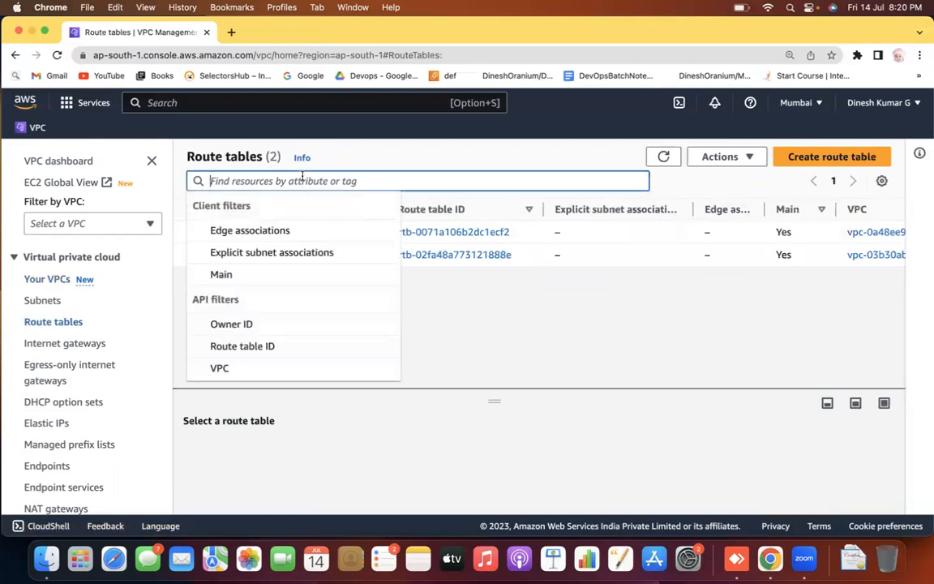
key(super+v)
key(Return)
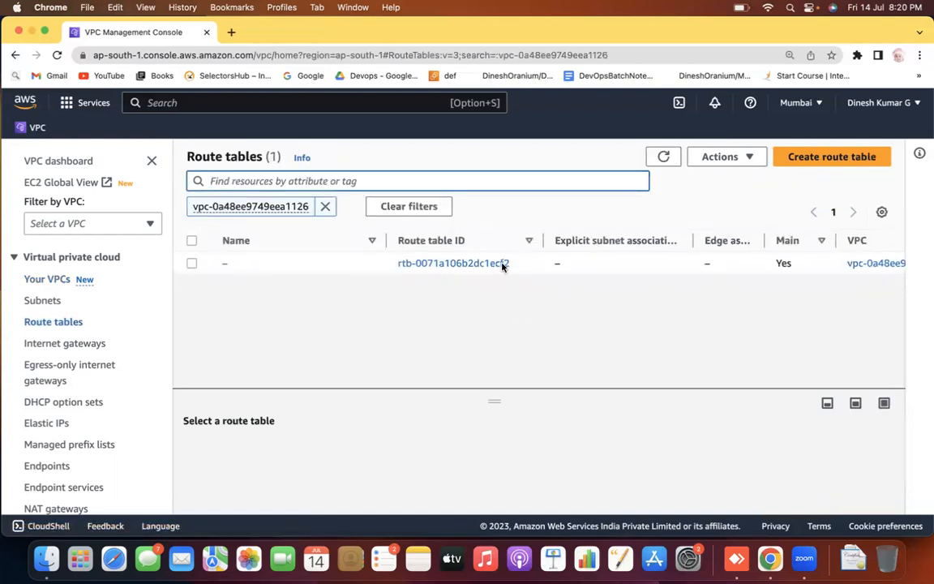
drag(777, 263, 687, 323)
click(625, 373)
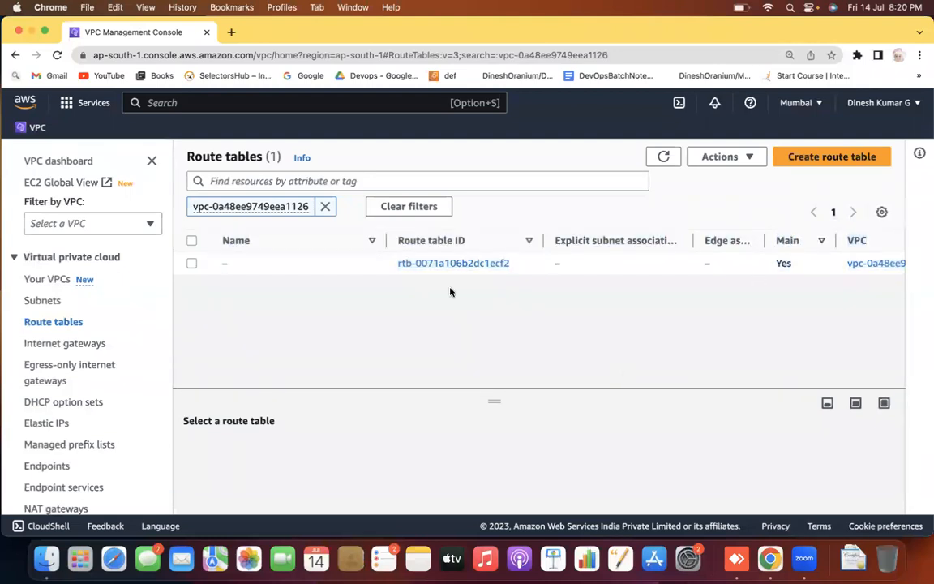
Step: Start creating a subnet and choose my-custom-vpc as its VPC
click(44, 300)
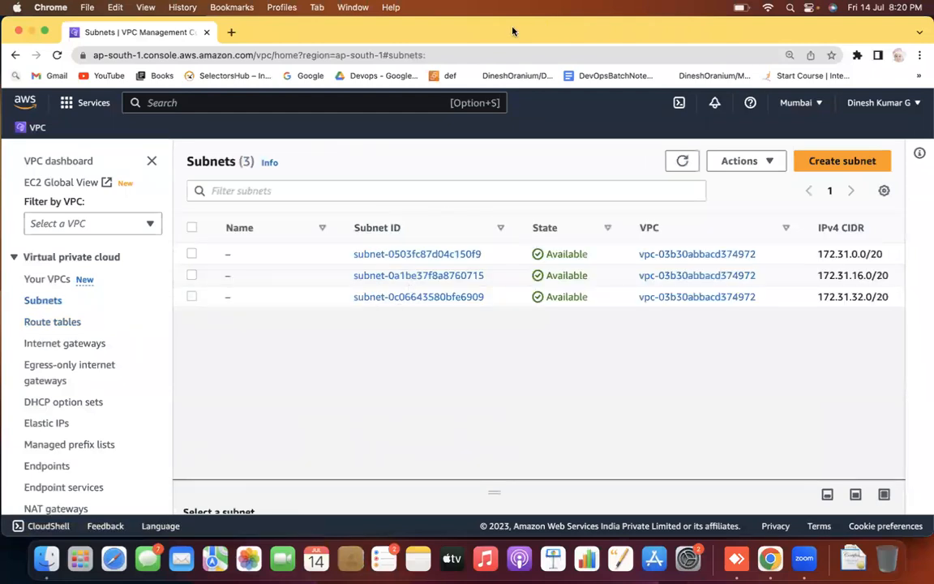
click(813, 161)
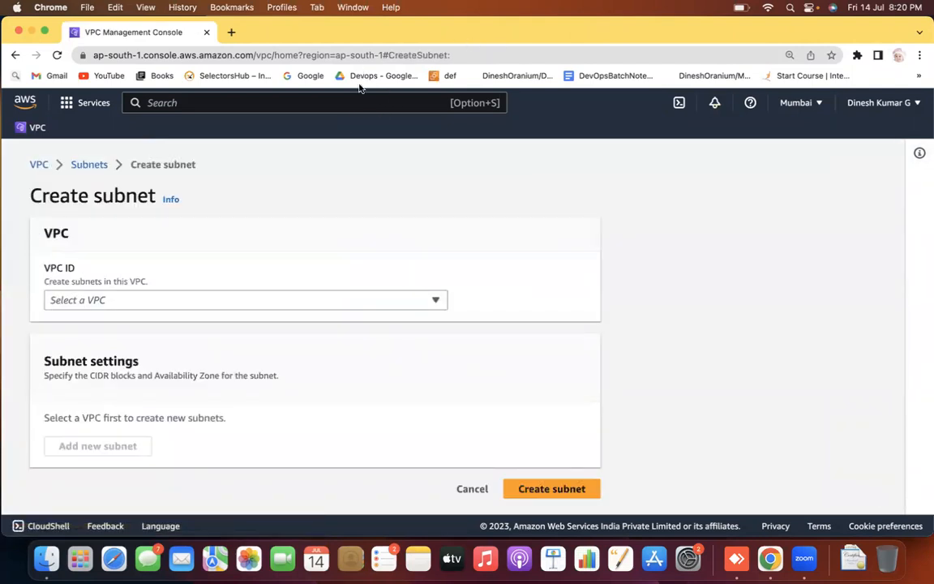
click(80, 300)
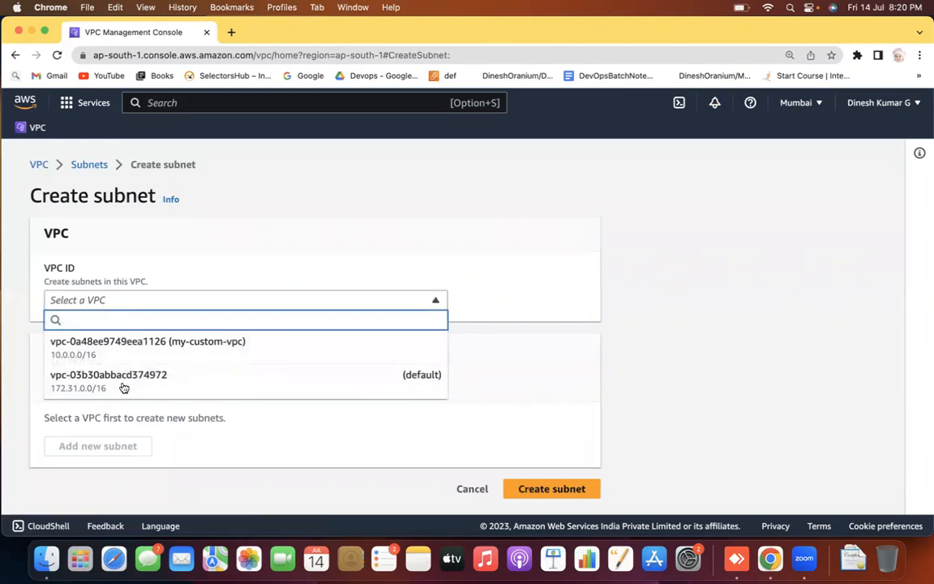
click(174, 355)
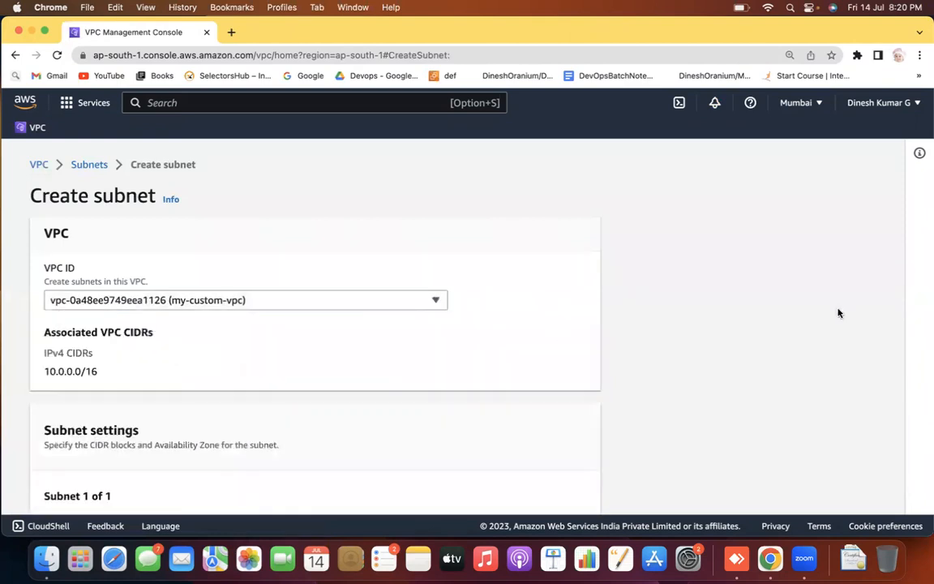
Step: Name the first subnet my-custom-vpc-public-subnet
scroll(874, 302, down, 5)
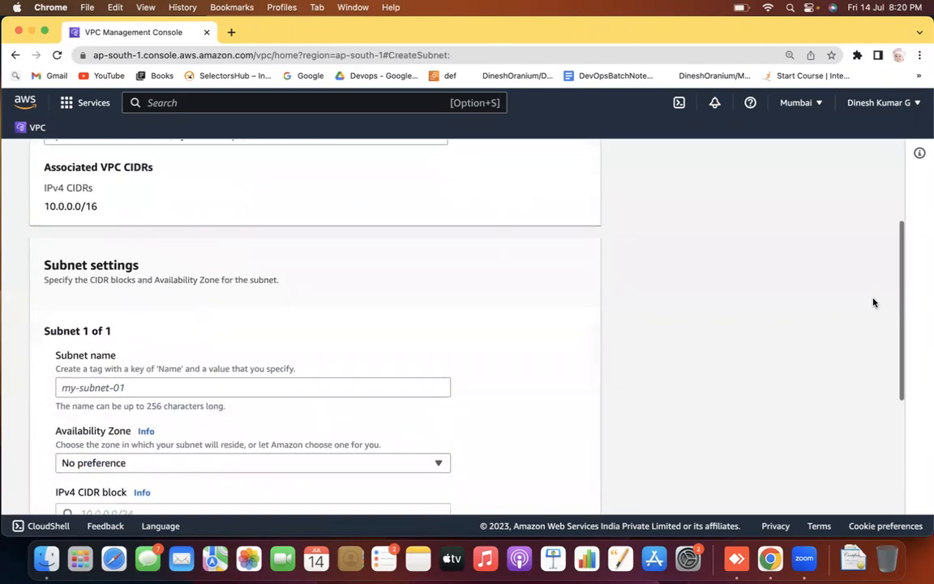
scroll(873, 303, down, 2)
click(139, 326)
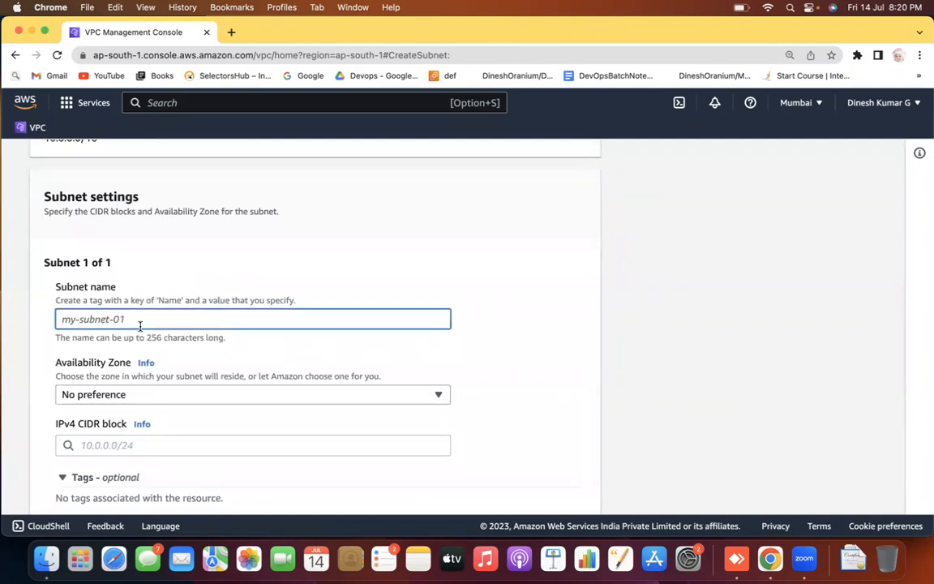
text(my-c)
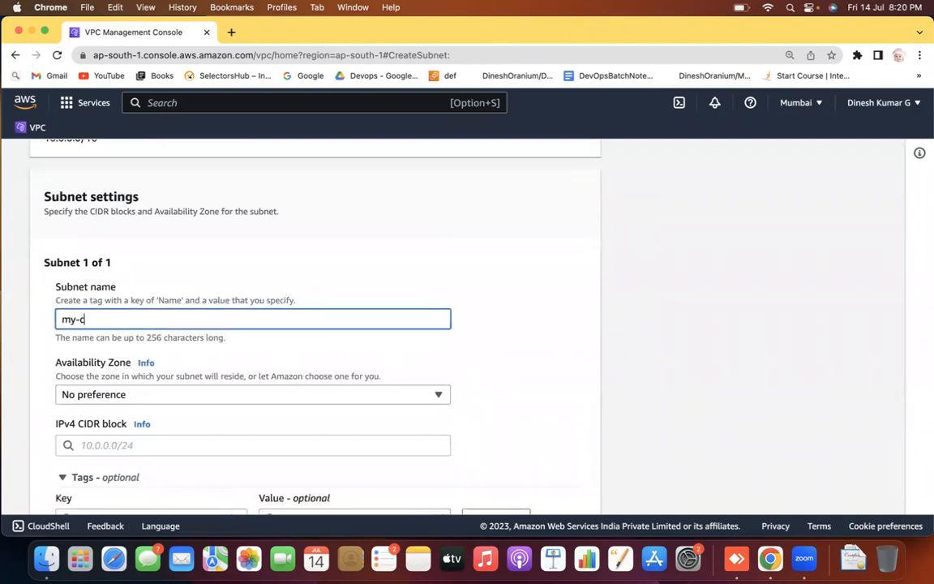
text(usomt)
key(BackSpace)
key(BackSpace)
text(m-vpc-public-subnet)
click(519, 312)
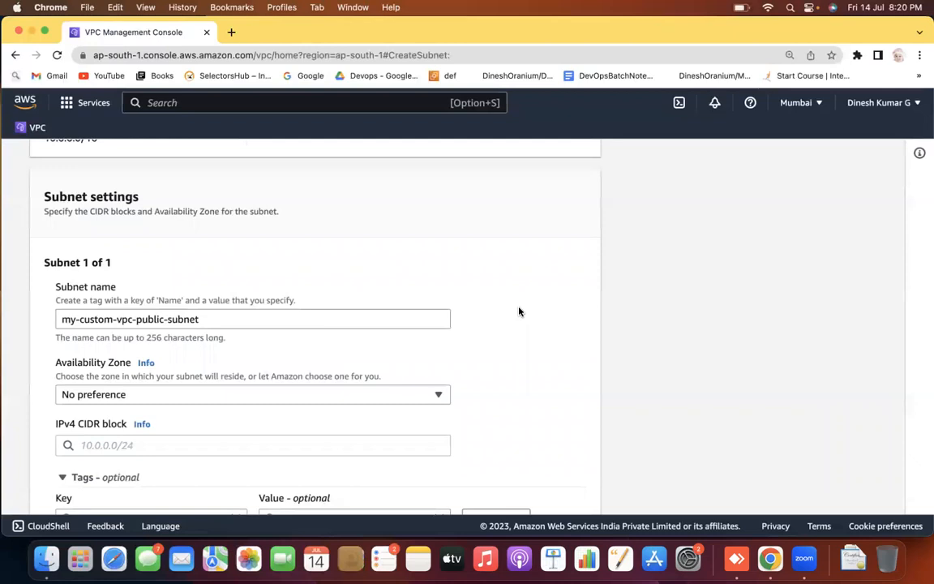
Step: Set the public subnet's IPv4 CIDR block to 10.0.0.0/24
scroll(519, 312, down, 3)
scroll(519, 311, down, 2)
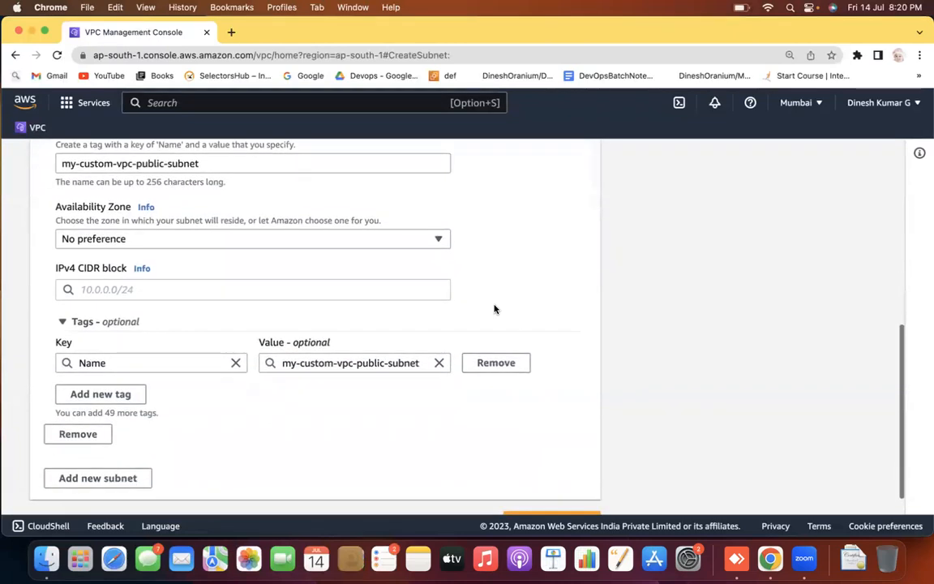
click(190, 285)
text(10.)
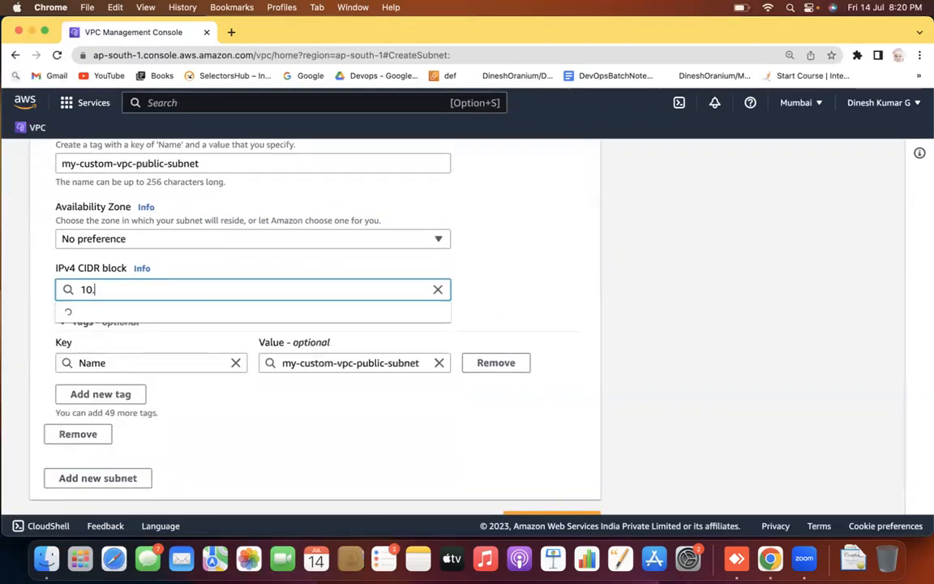
text(0.0.0/24)
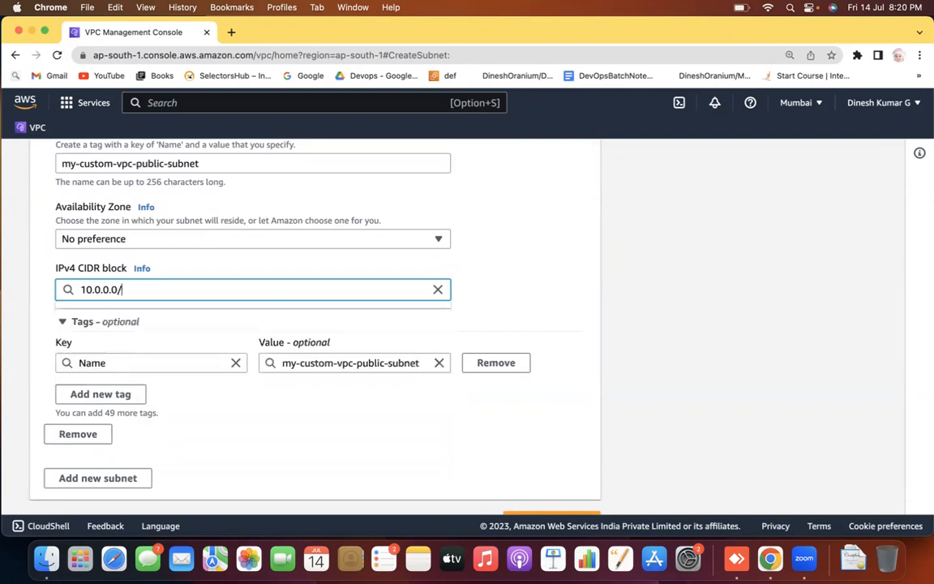
click(121, 319)
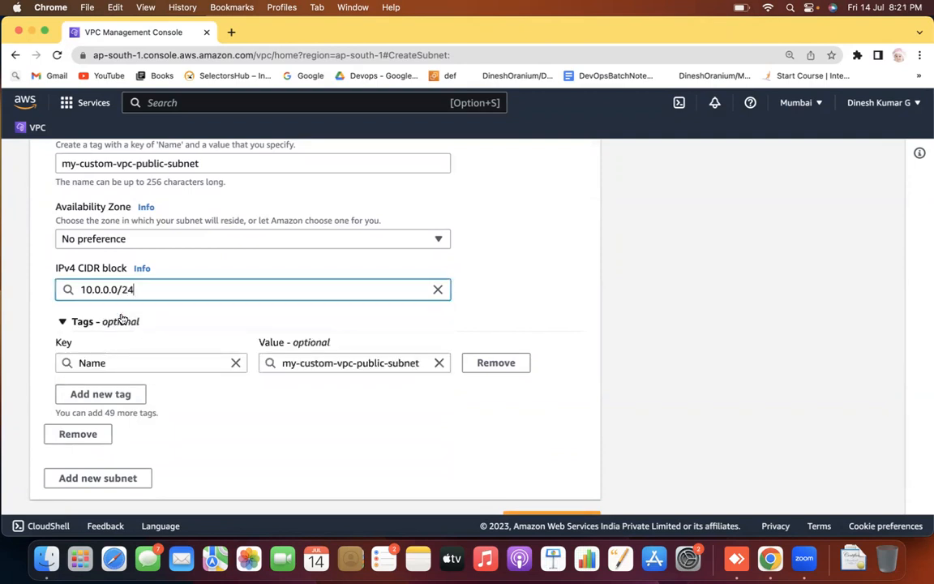
Step: Add a second subnet to the form and name it my-custom-vpc-private-subnet
click(129, 477)
scroll(681, 379, down, 6)
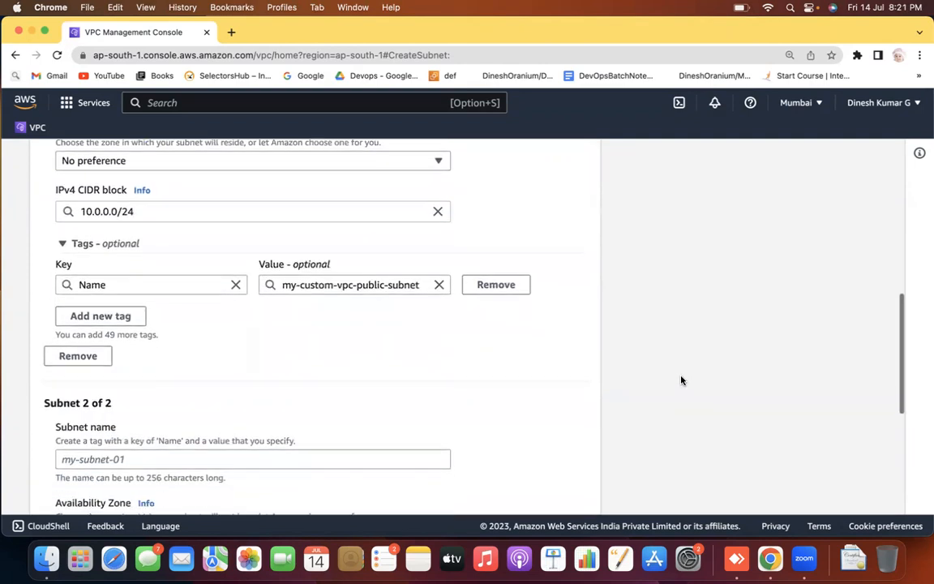
click(180, 298)
text(my-c)
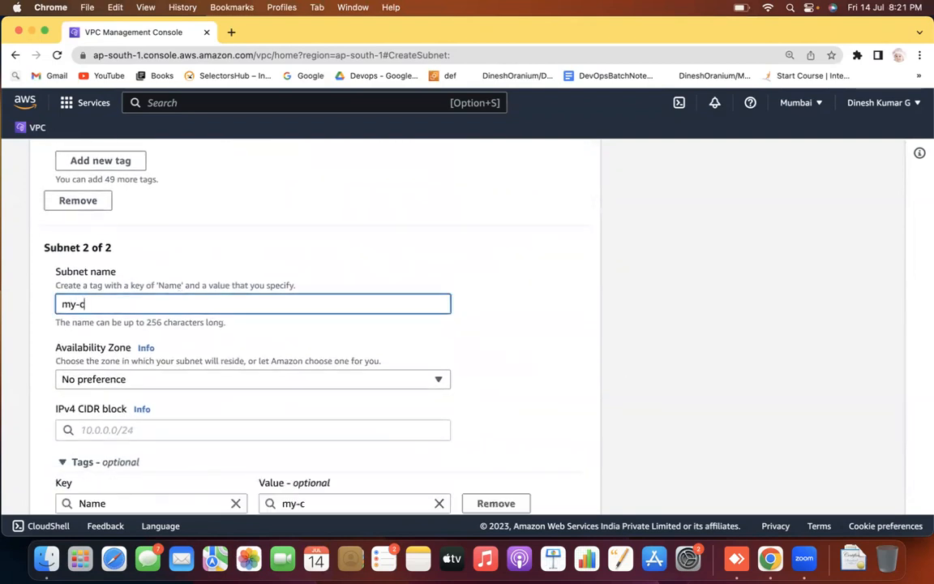
text(ustom-vpc-private-subnet)
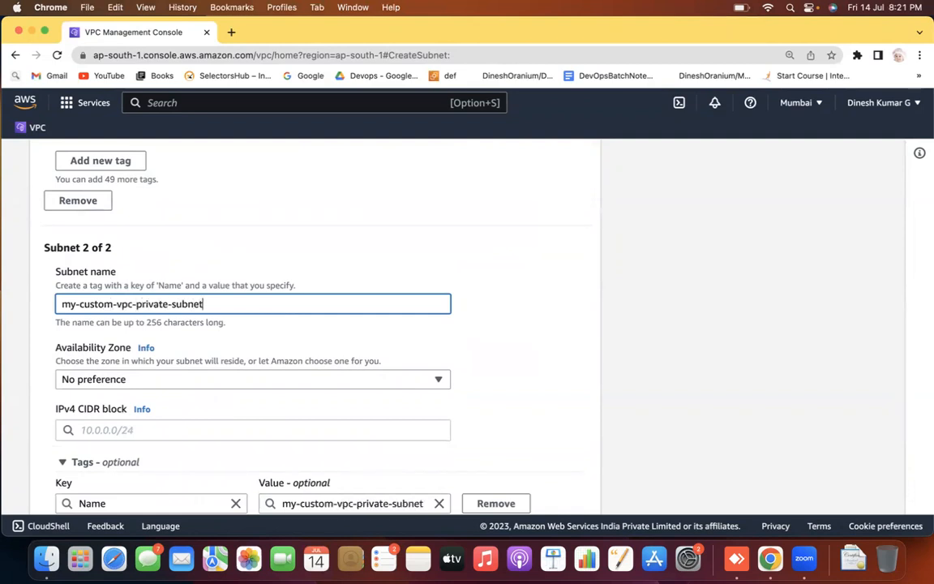
click(557, 316)
scroll(558, 316, down, 2)
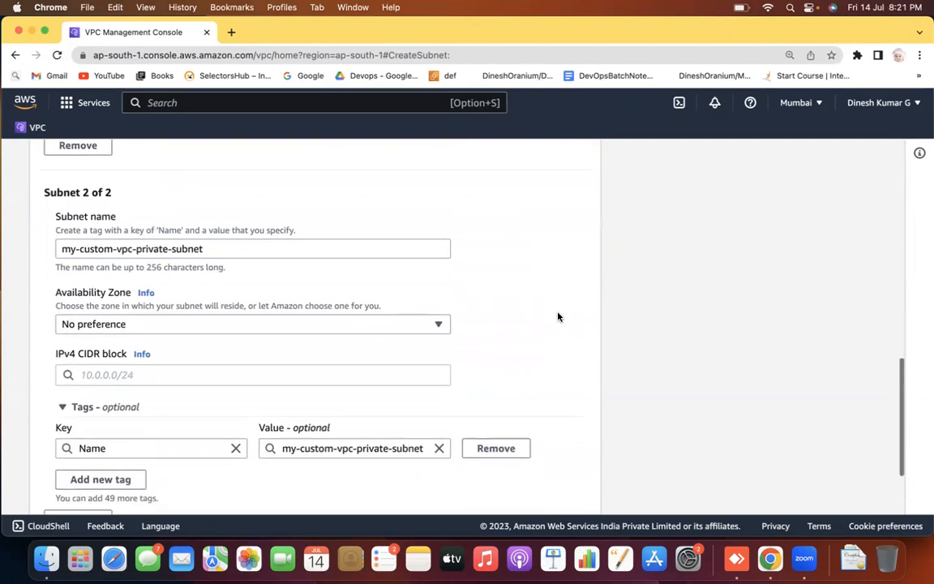
Step: Set the private subnet's IPv4 CIDR block to 10.0.1.0/24 and create both subnets
click(93, 352)
text(10.0.1.0/24)
click(93, 376)
scroll(714, 420, down, 3)
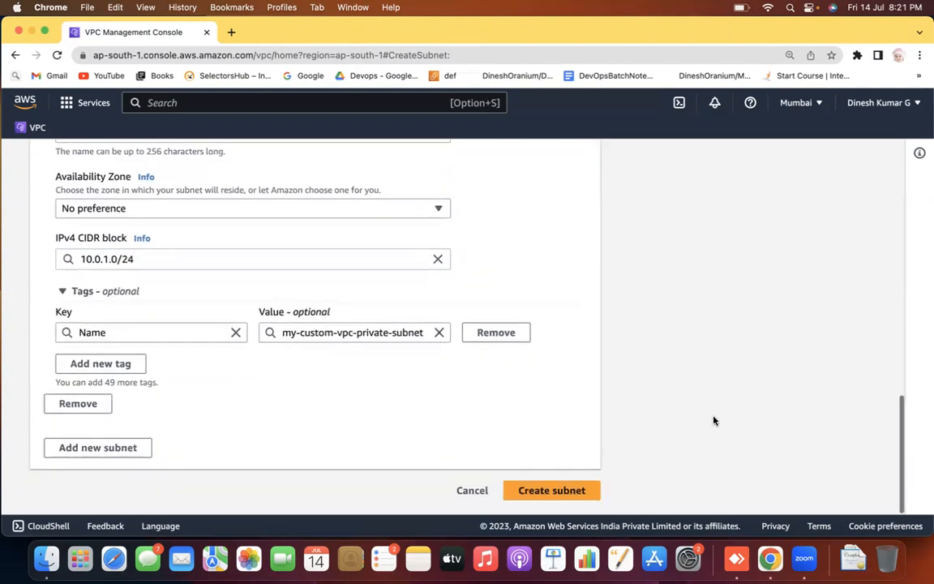
click(586, 492)
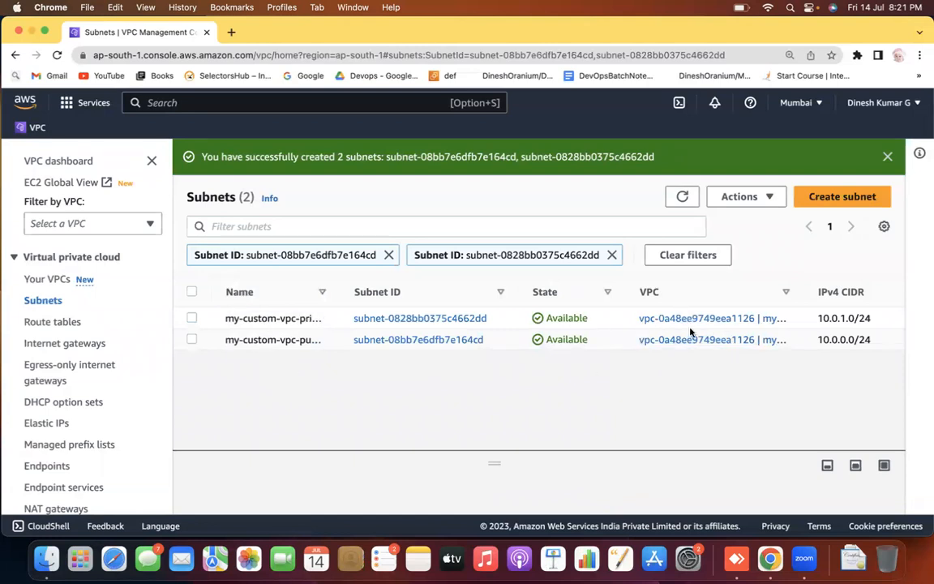
Step: Copy the VPC ID of my-custom-vpc from the list of VPCs
click(46, 279)
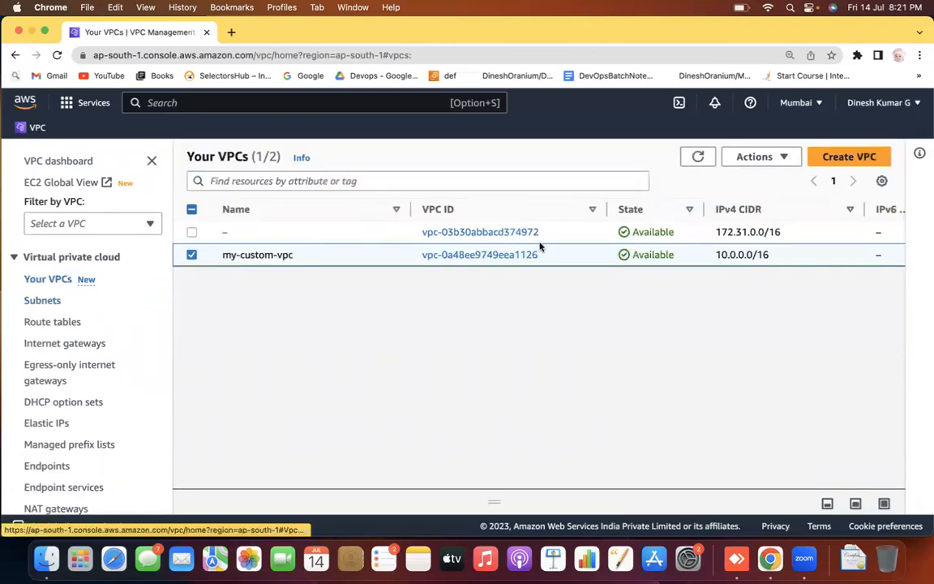
drag(468, 252, 430, 296)
click(430, 296)
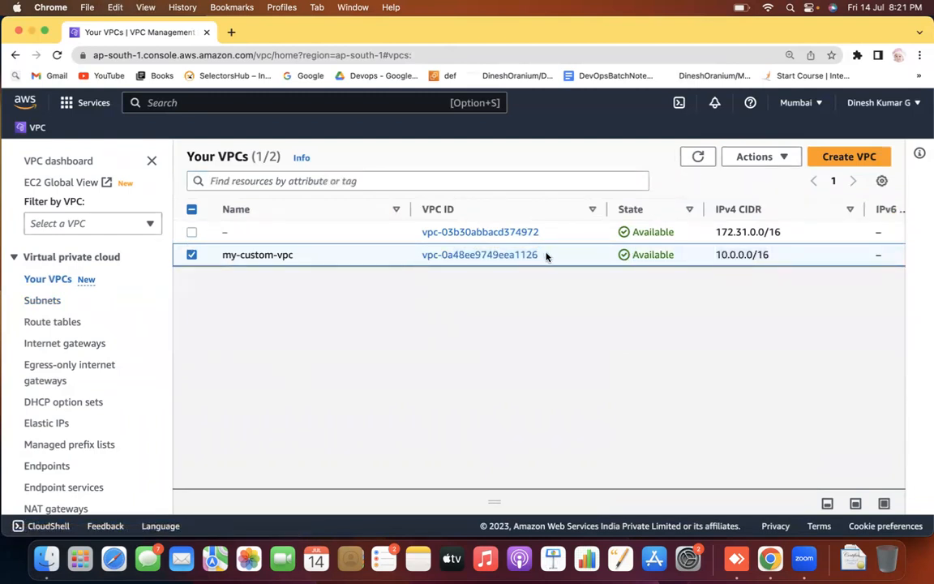
drag(546, 256, 413, 253)
key(super+c)
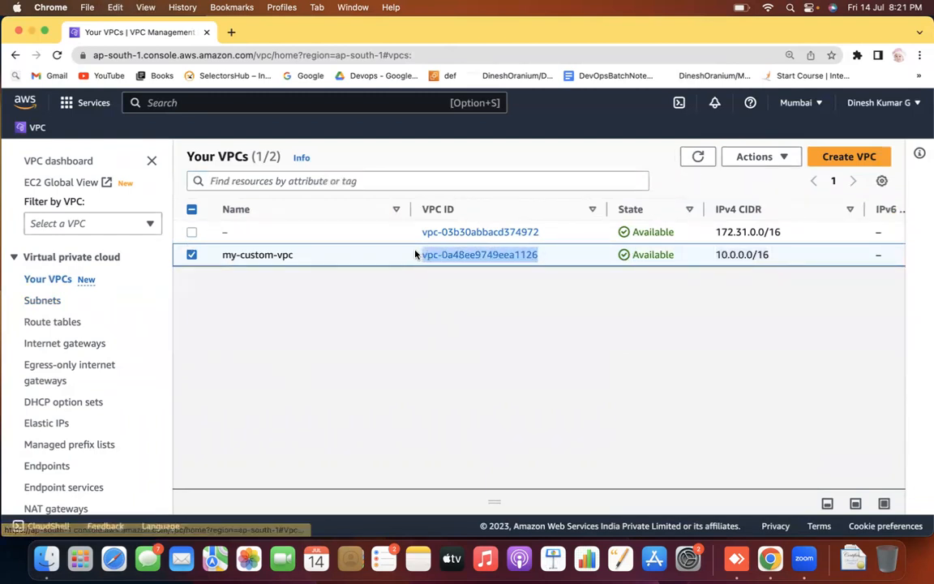
Step: Filter the subnets by the copied VPC ID and widen the Name column to read the full subnet names
click(49, 301)
click(290, 187)
key(super+v)
key(Return)
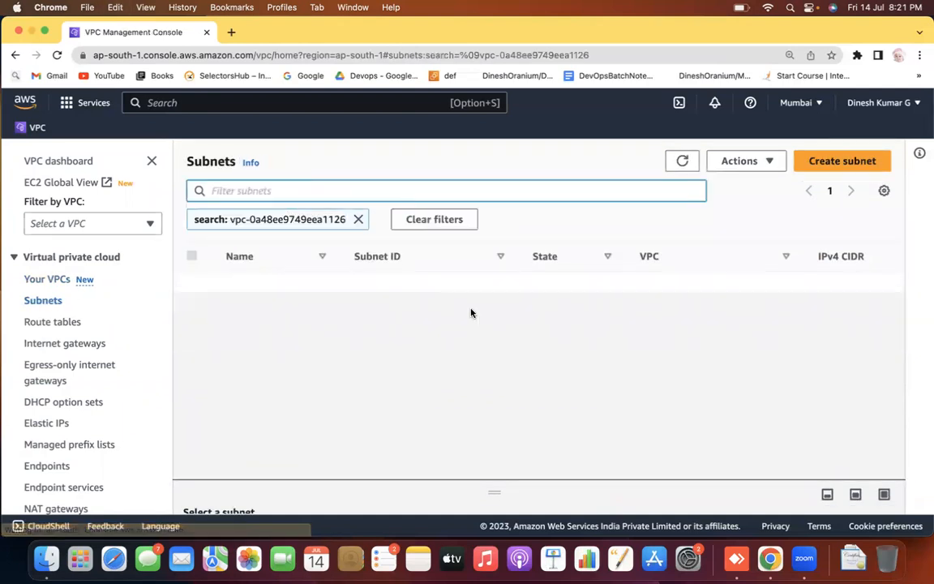
click(236, 191)
key(super+v)
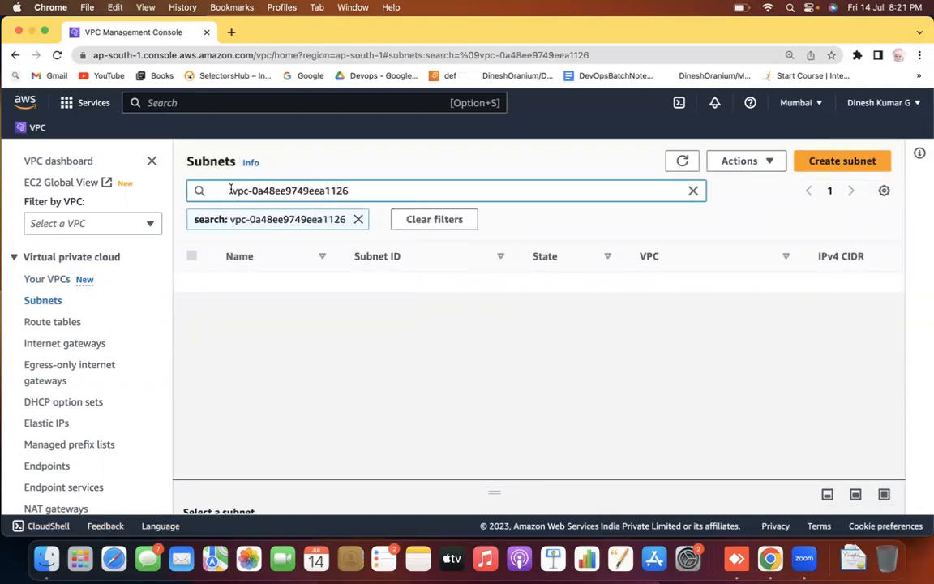
key(BackSpace)
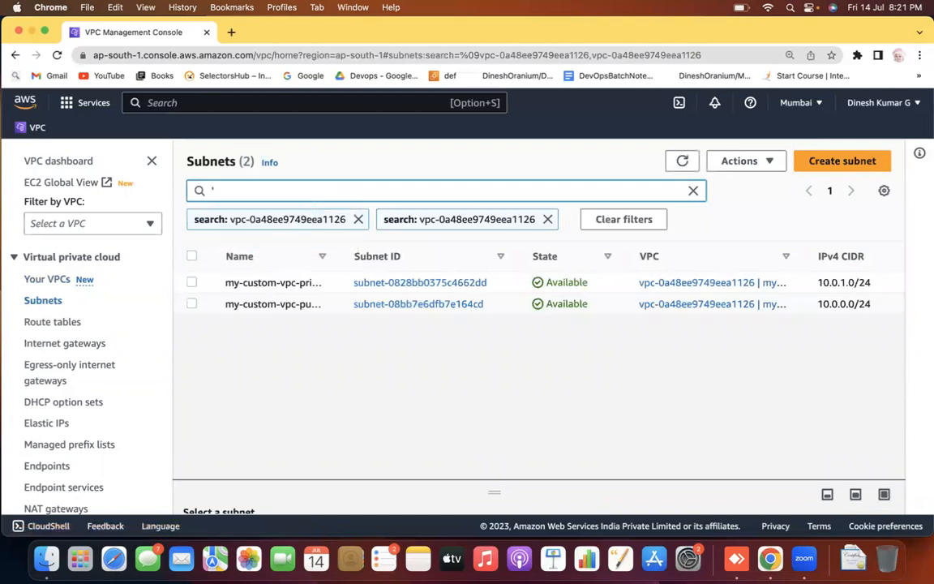
drag(335, 256, 386, 257)
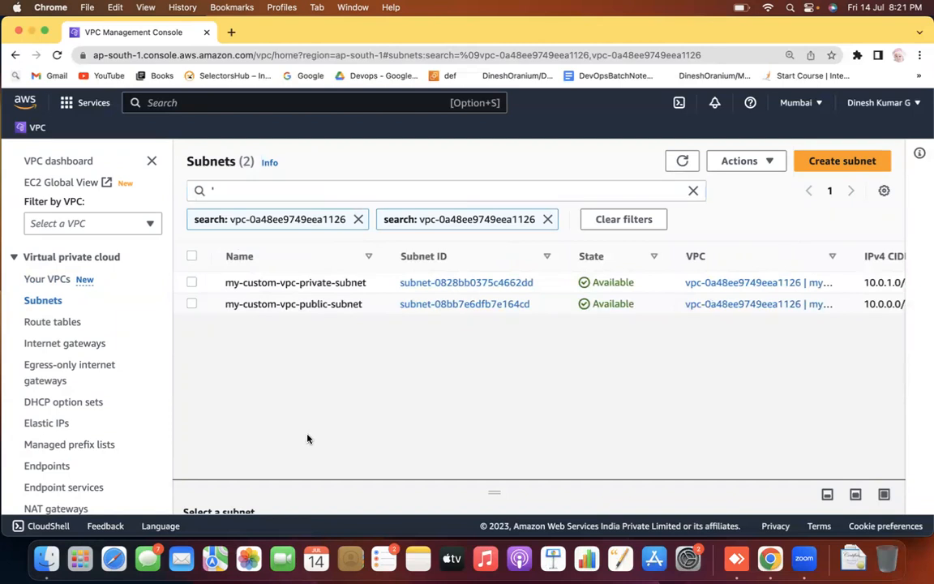
Step: Clear the leftover search text and remove both VPC ID filters from the subnet list
click(691, 192)
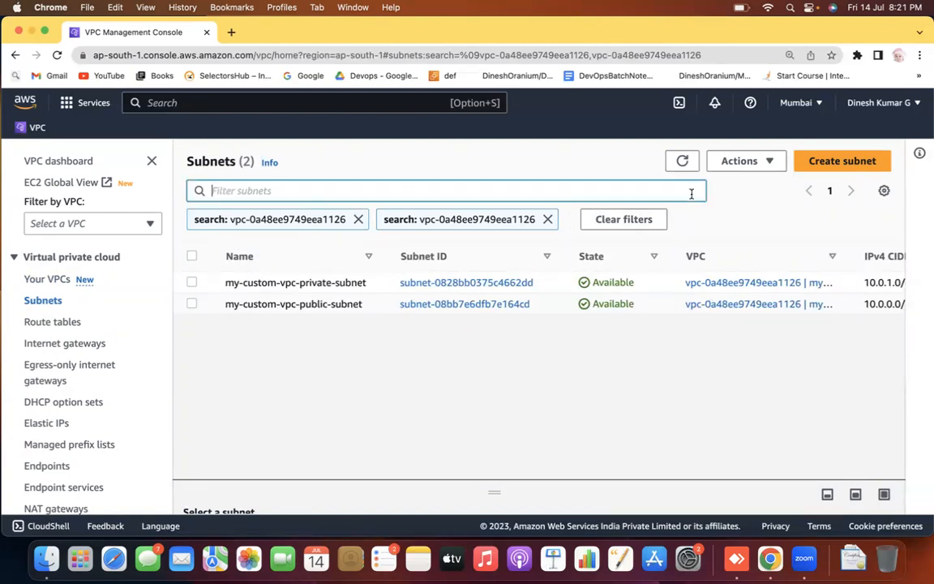
click(599, 409)
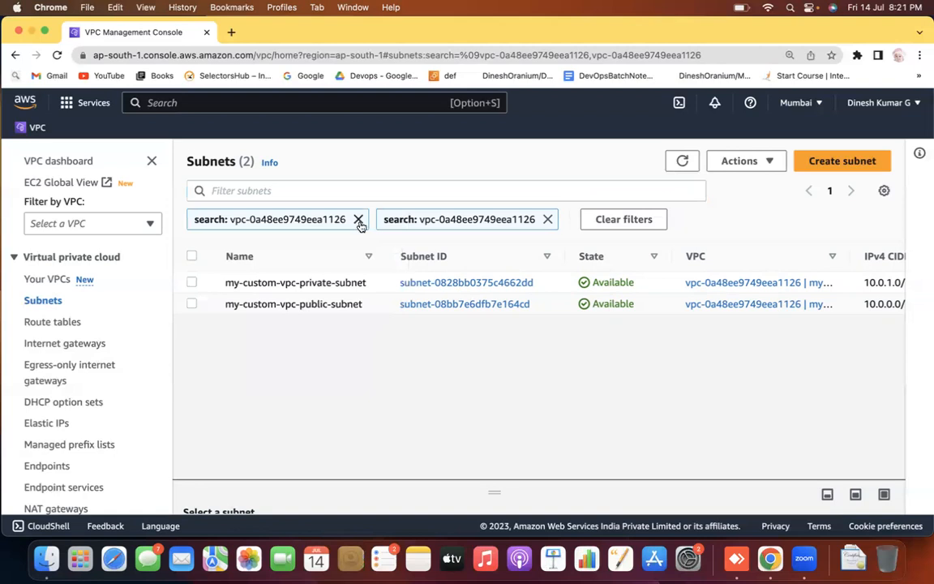
click(358, 217)
click(358, 217)
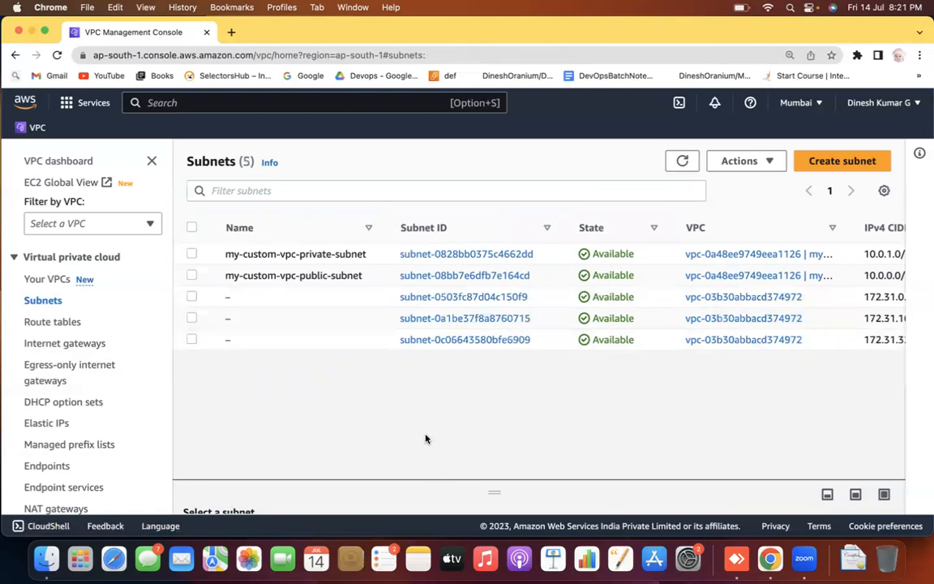
Step: Find the EC2 service and start launching a new instance from its running instances
text(Ec2)
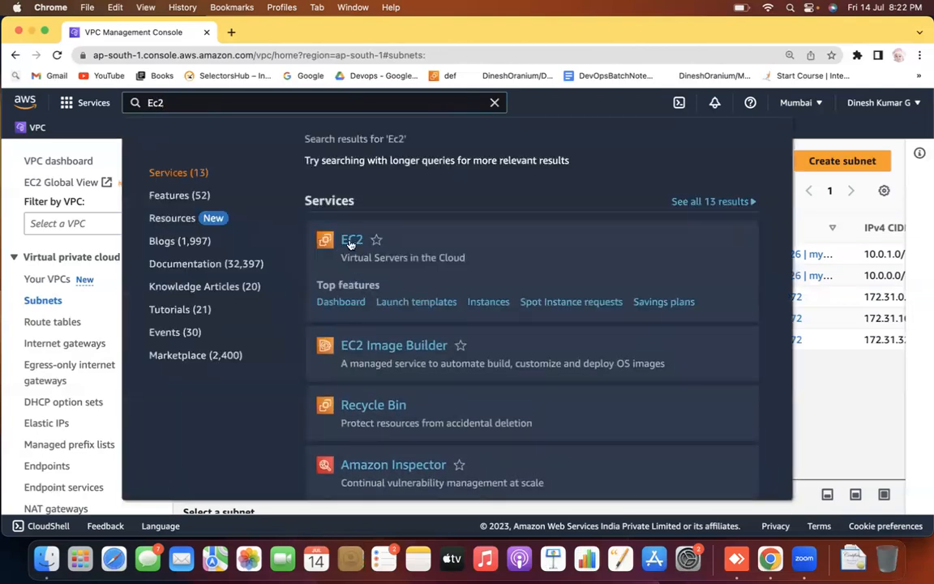
click(350, 241)
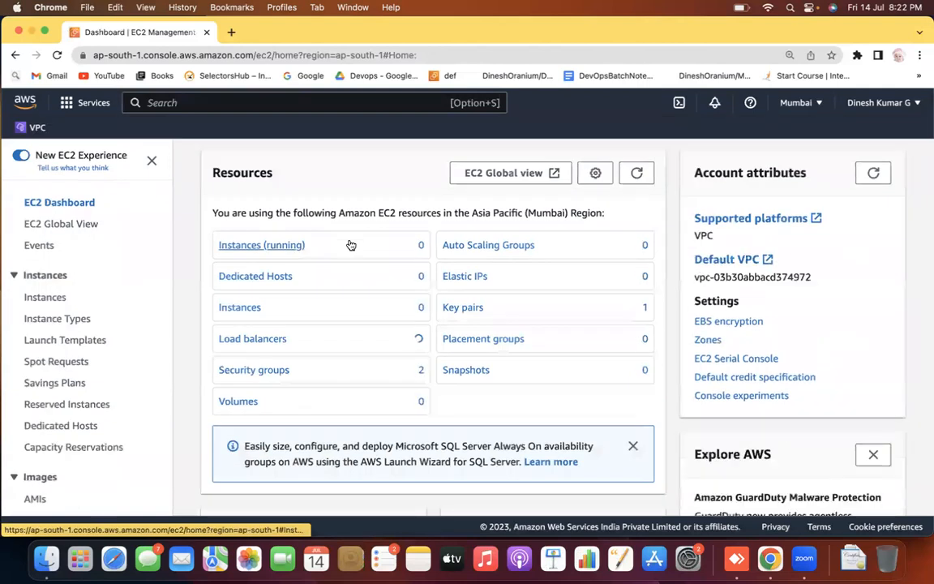
click(267, 246)
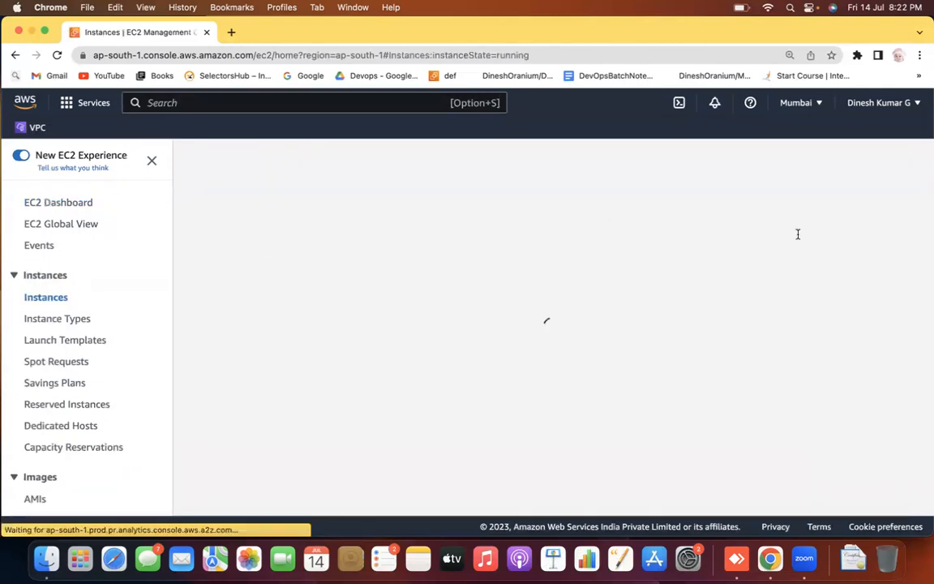
click(811, 159)
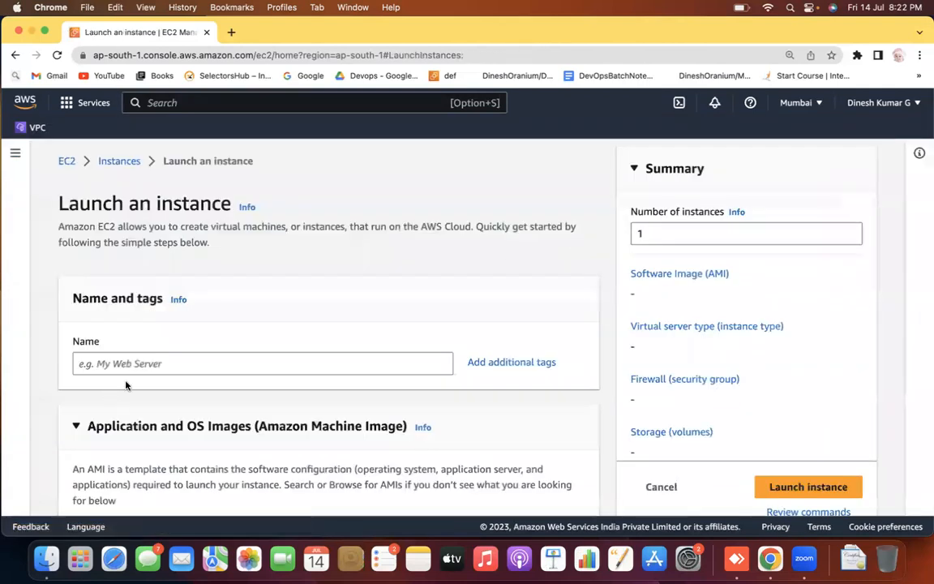
Step: Name the new instance my-custom-vpc-Public
click(143, 363)
text(Piub)
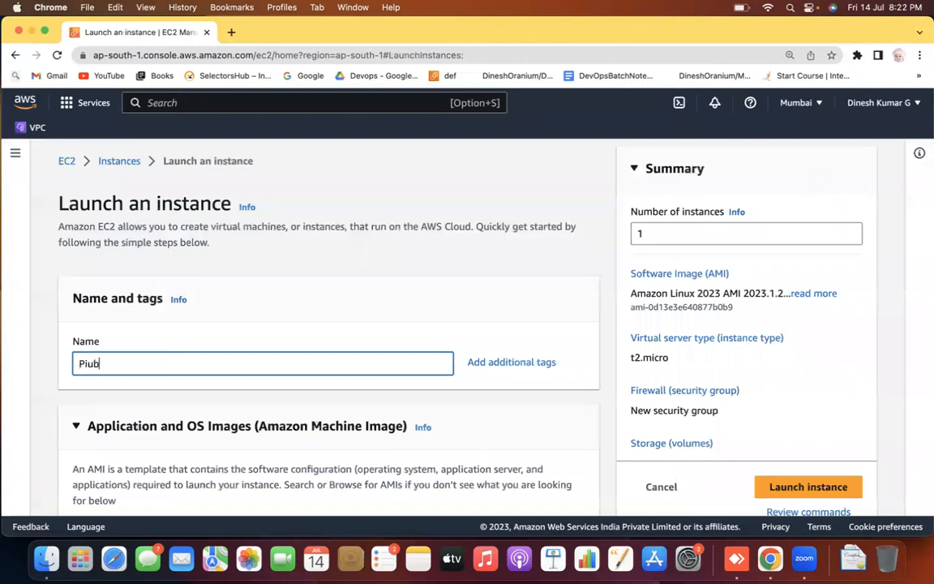
key(BackSpace)
text(my-custom-vpc-)
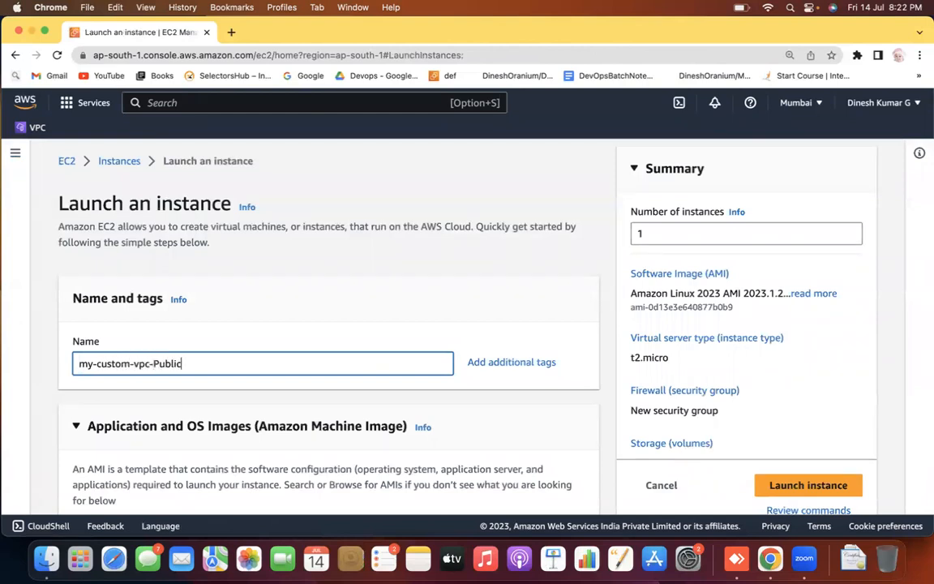
Step: Choose VM1KP as the instance's login key pair
click(374, 270)
scroll(374, 270, down, 4)
scroll(374, 270, down, 14)
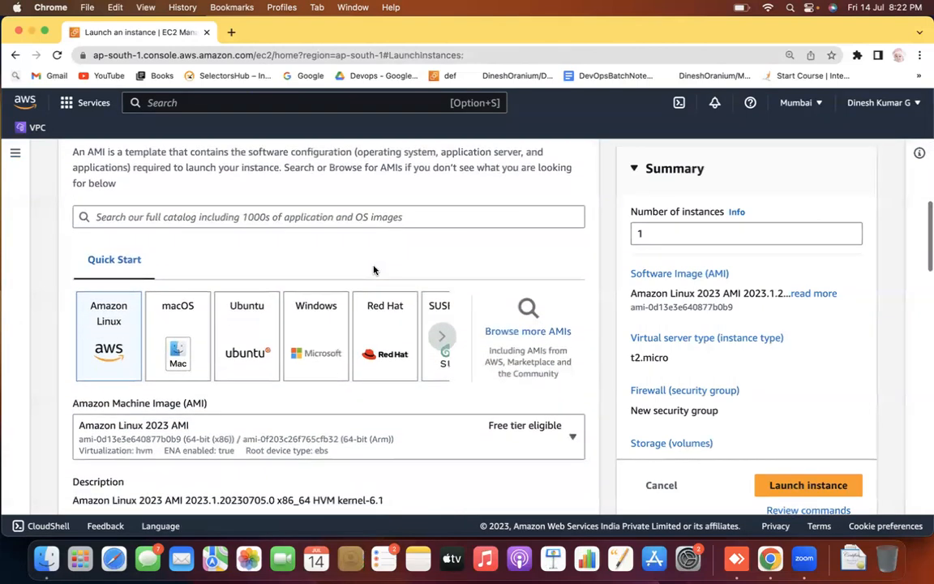
scroll(375, 269, down, 5)
click(342, 263)
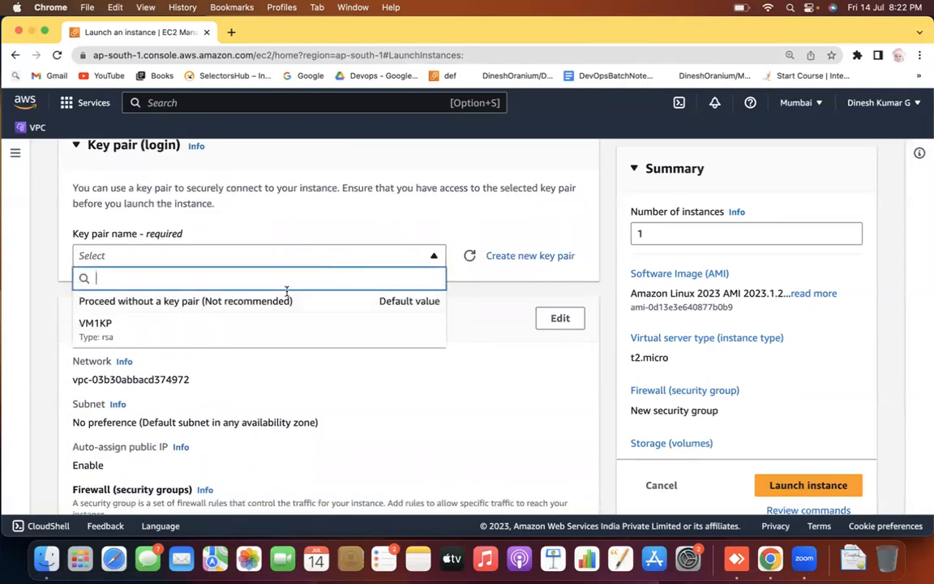
click(230, 339)
scroll(43, 325, down, 1)
scroll(43, 326, down, 2)
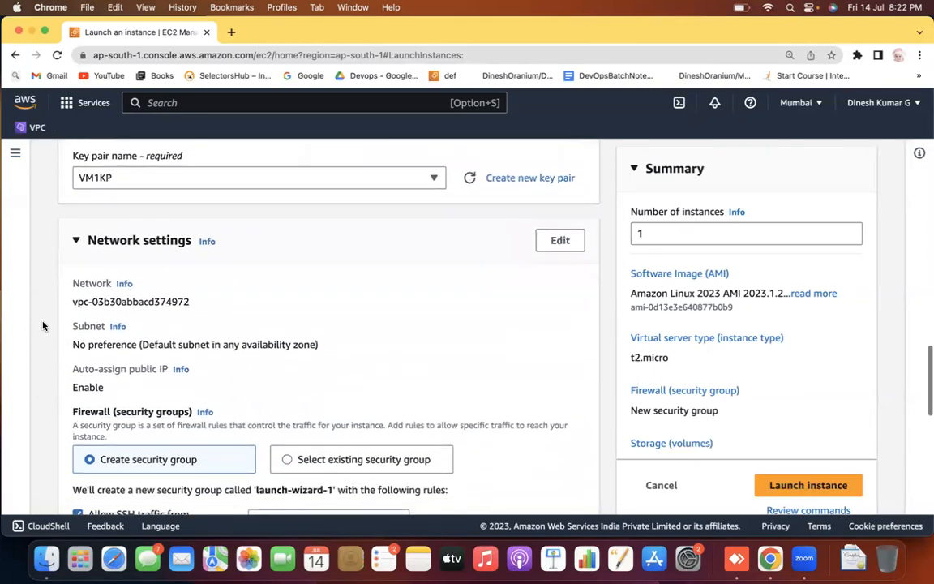
Step: Edit the network settings to use my-custom-vpc with my-custom-vpc-public-subnet, and enable auto-assigned public IP
click(559, 240)
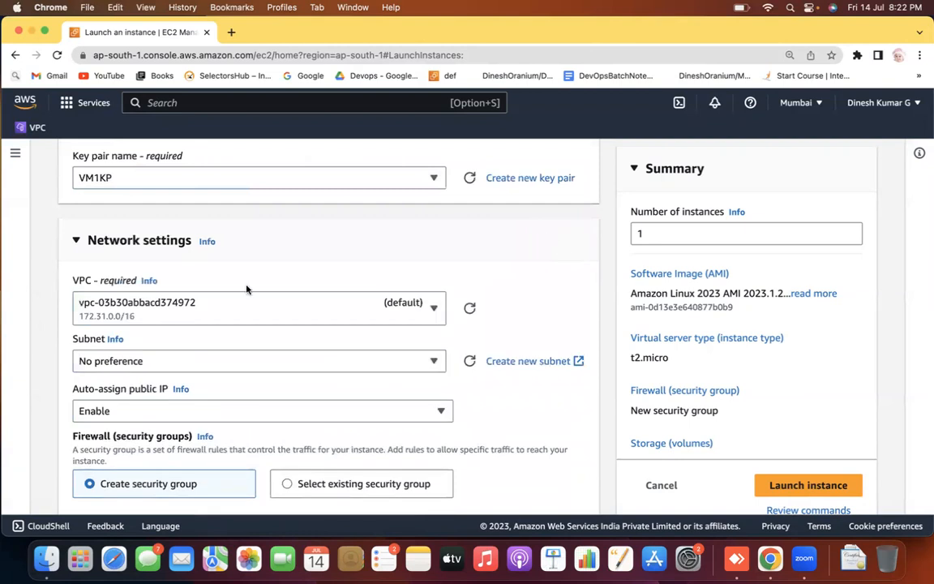
click(197, 314)
click(203, 361)
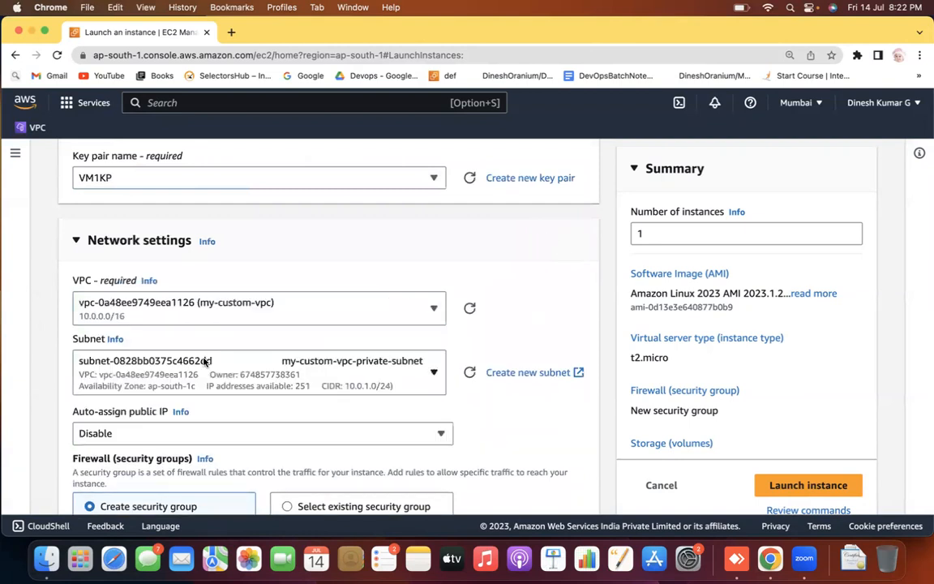
click(330, 389)
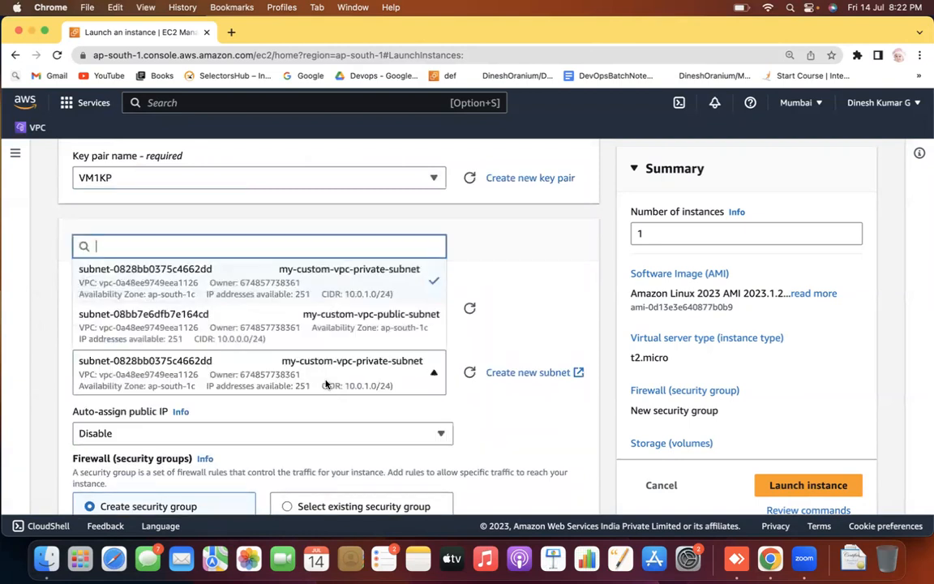
click(339, 331)
click(162, 433)
click(138, 390)
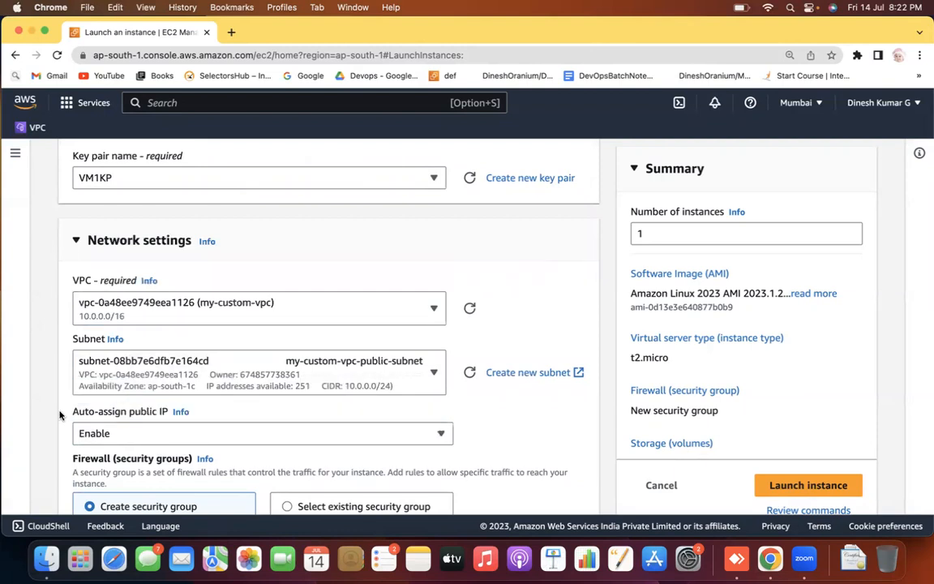
Step: Try to launch the instance, and search the instance types for "free" before including all generations
click(815, 489)
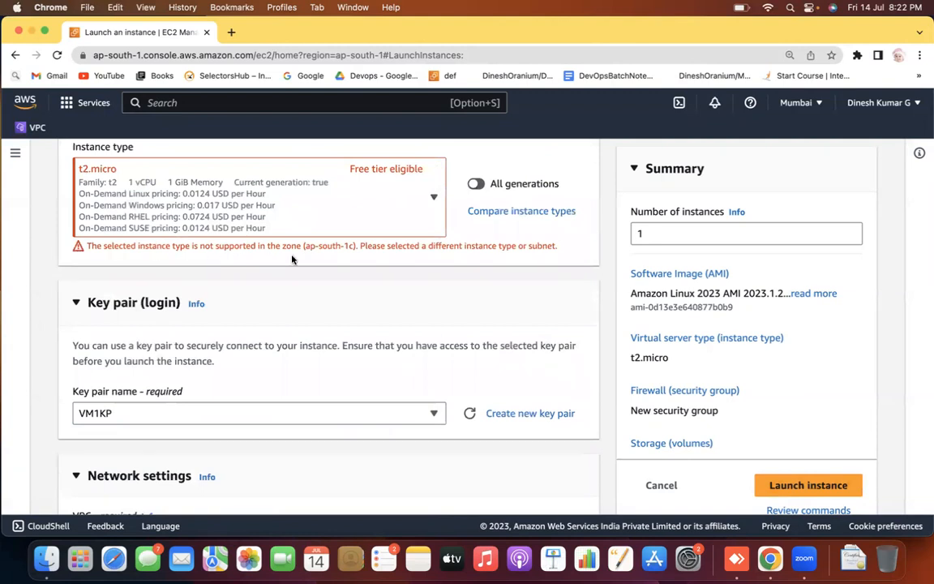
click(432, 197)
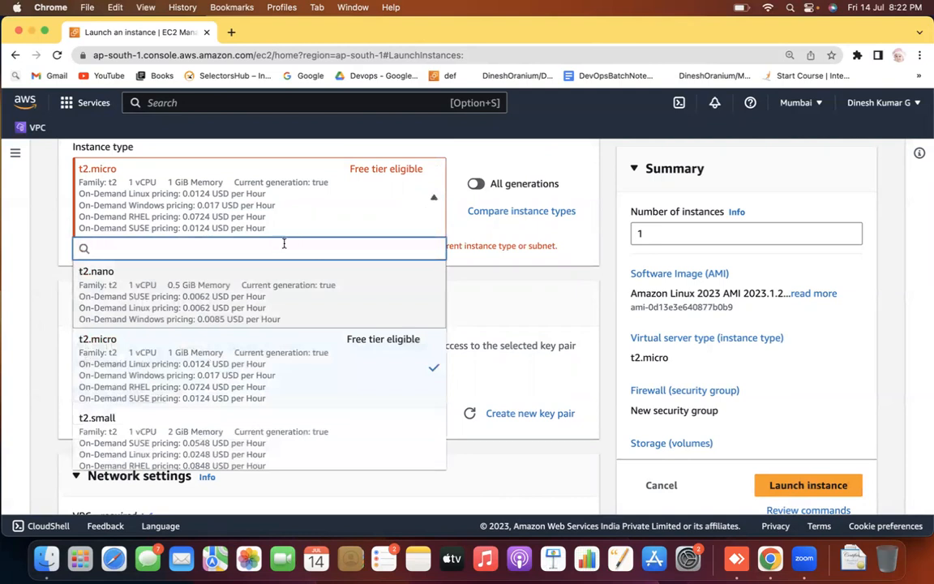
text(free)
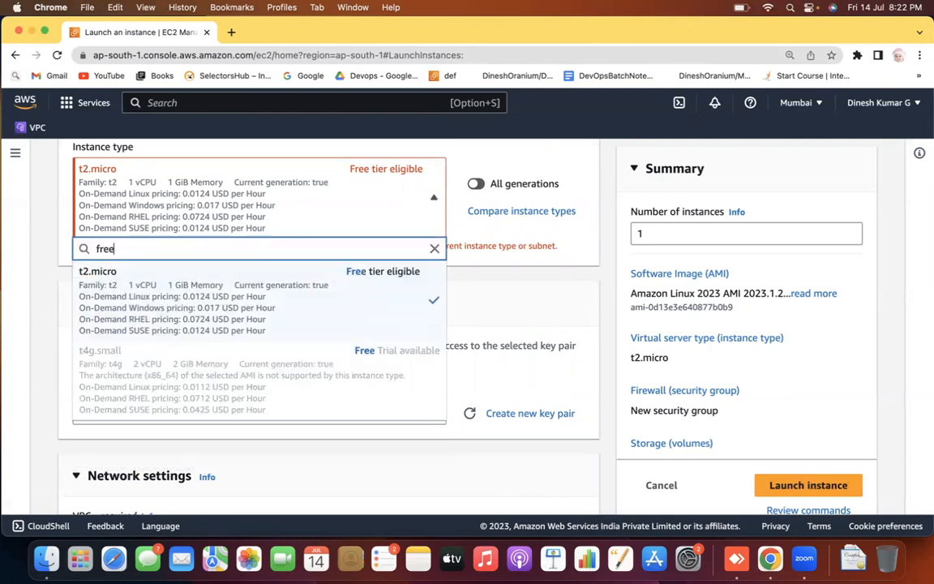
click(429, 251)
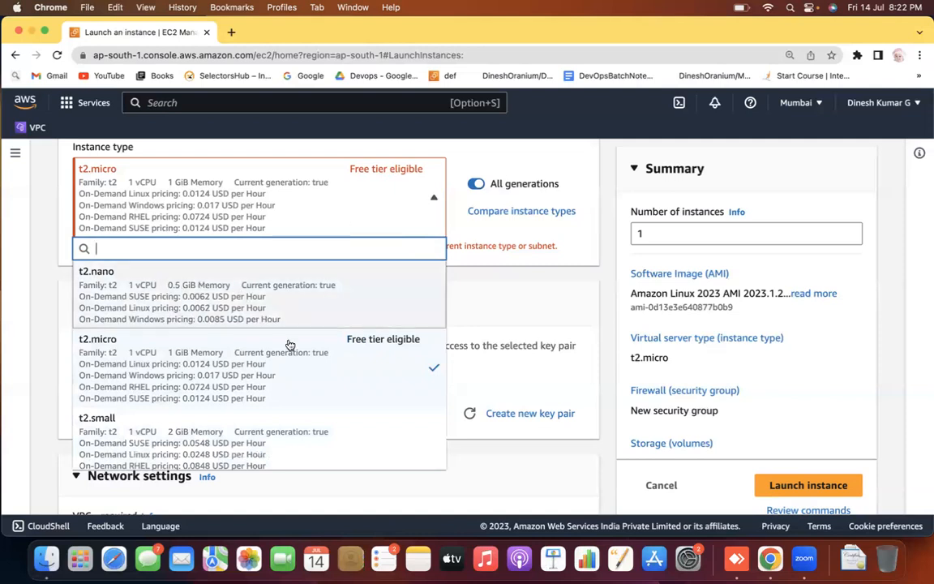
Step: Try t2.small and t2.nano as the instance type
click(183, 414)
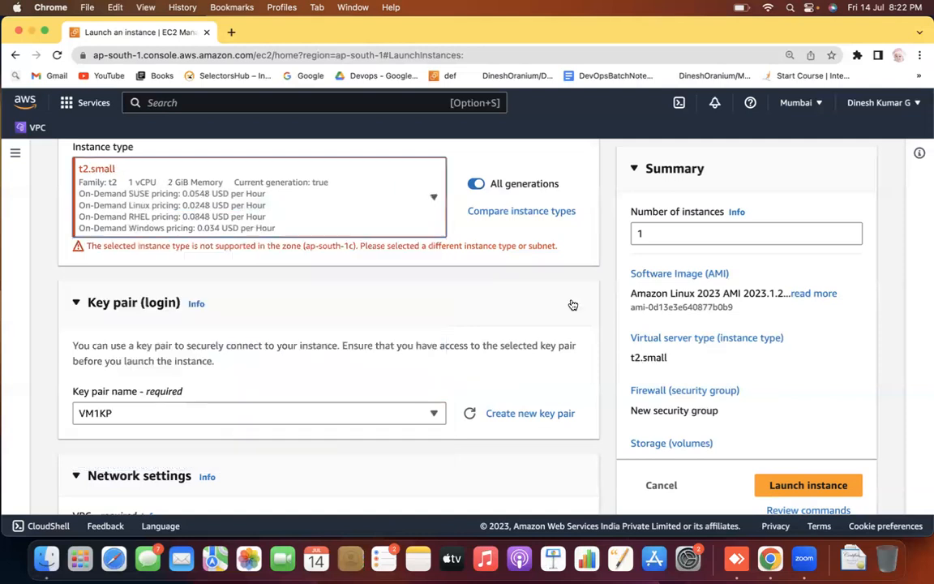
click(209, 184)
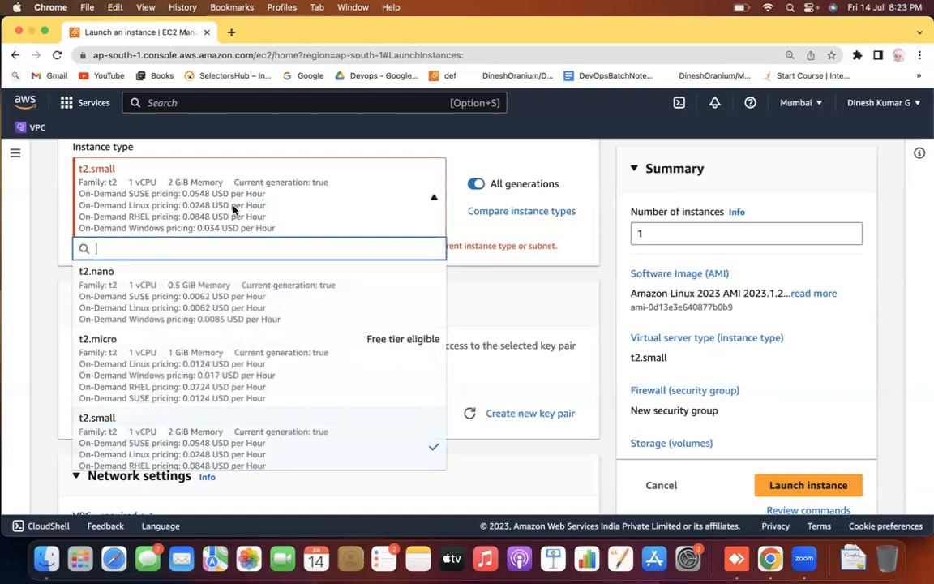
click(258, 287)
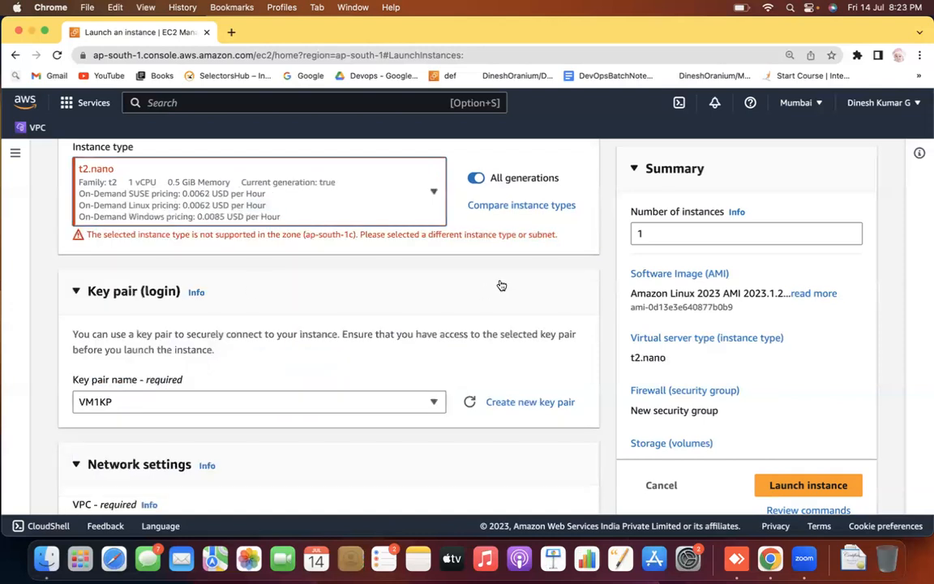
Step: Set the instance type to t2.large
click(332, 185)
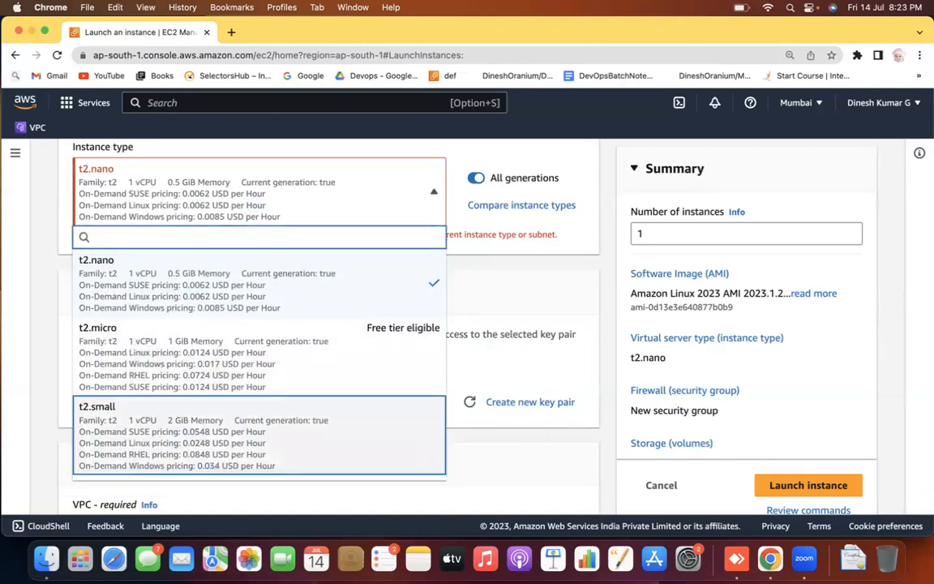
scroll(269, 355, down, 5)
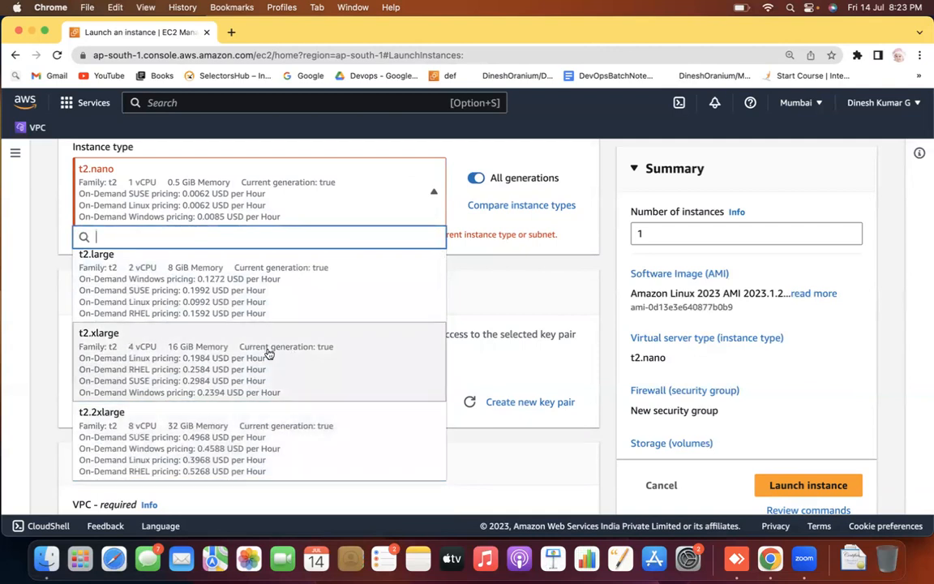
click(268, 304)
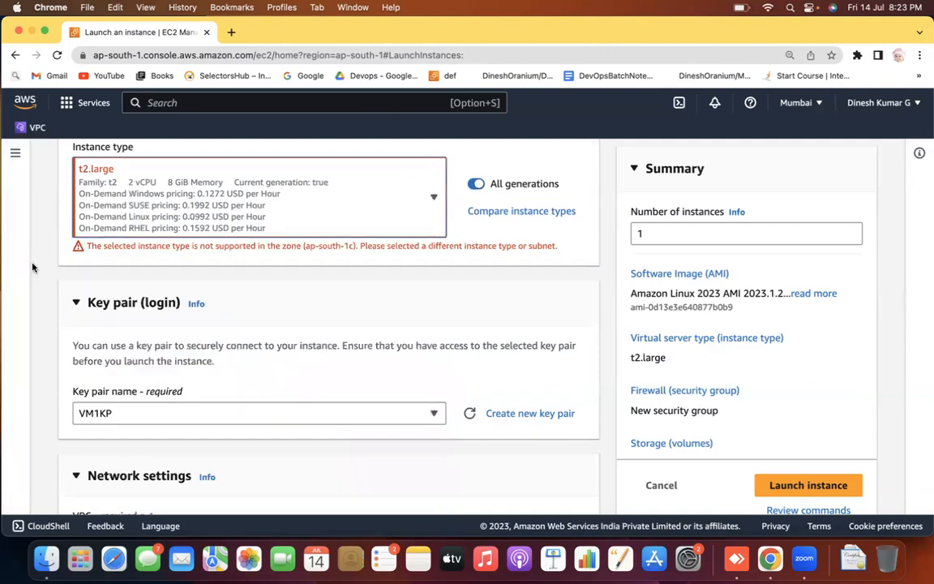
Step: Examine the availability zone error on the instance type and the AMI settings of the launch form
scroll(35, 260, up, 3)
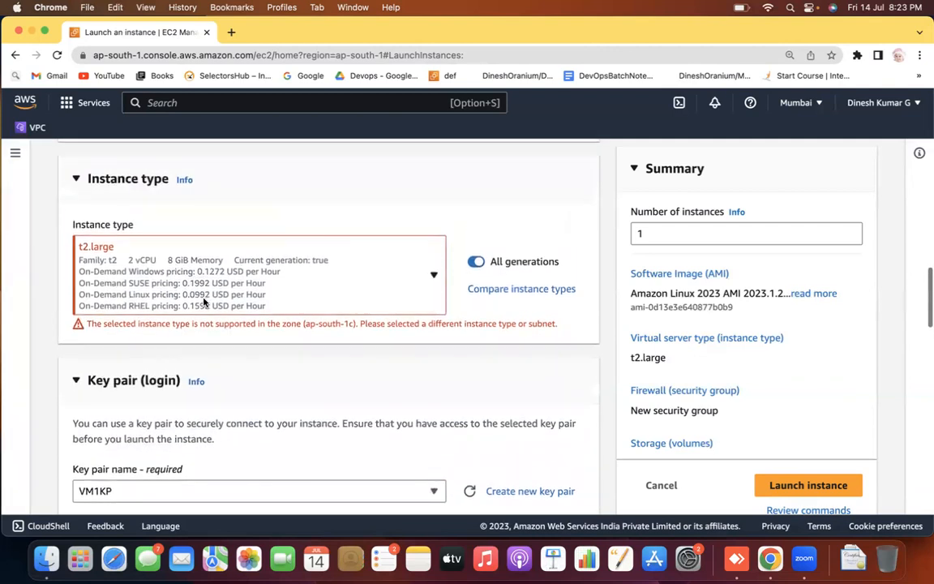
drag(263, 322, 541, 323)
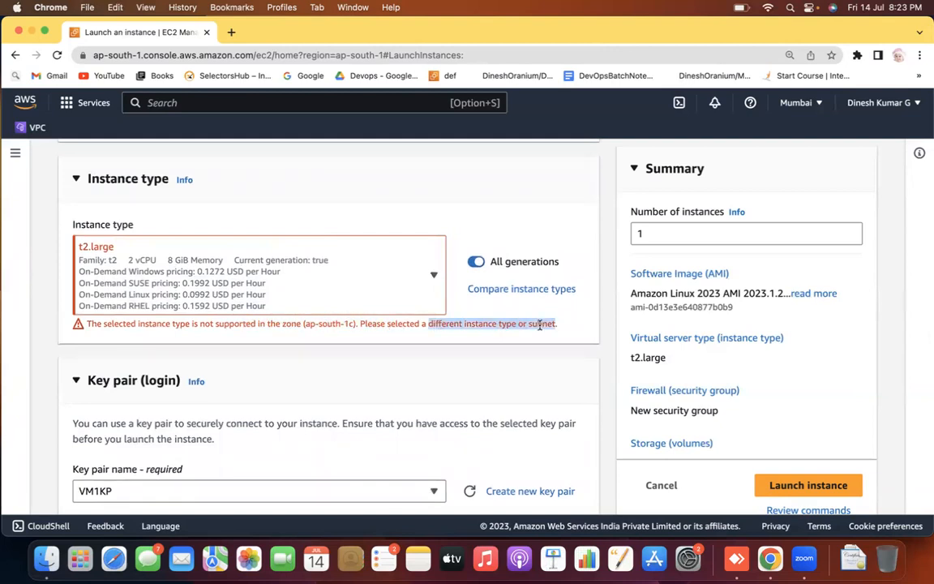
click(50, 293)
scroll(51, 294, up, 5)
scroll(51, 294, up, 4)
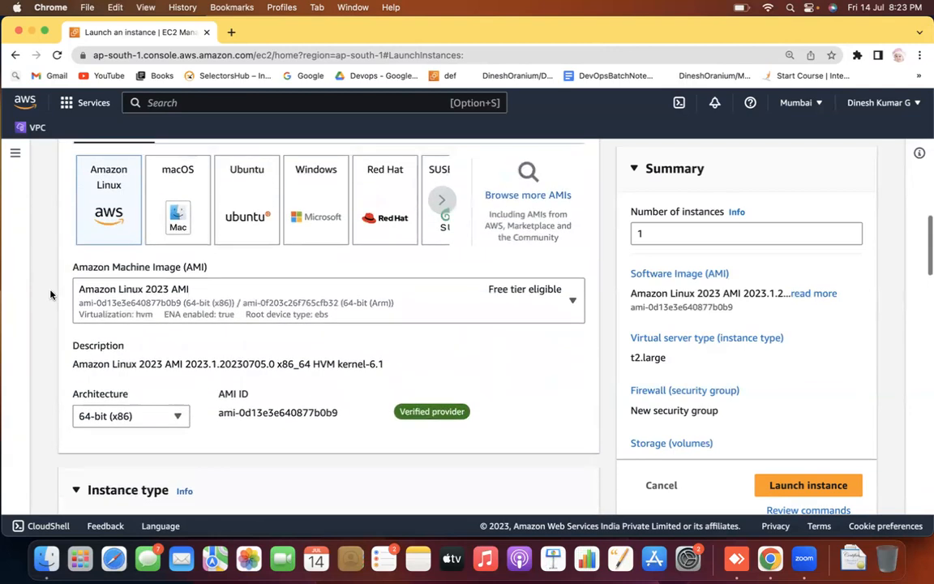
scroll(50, 293, up, 12)
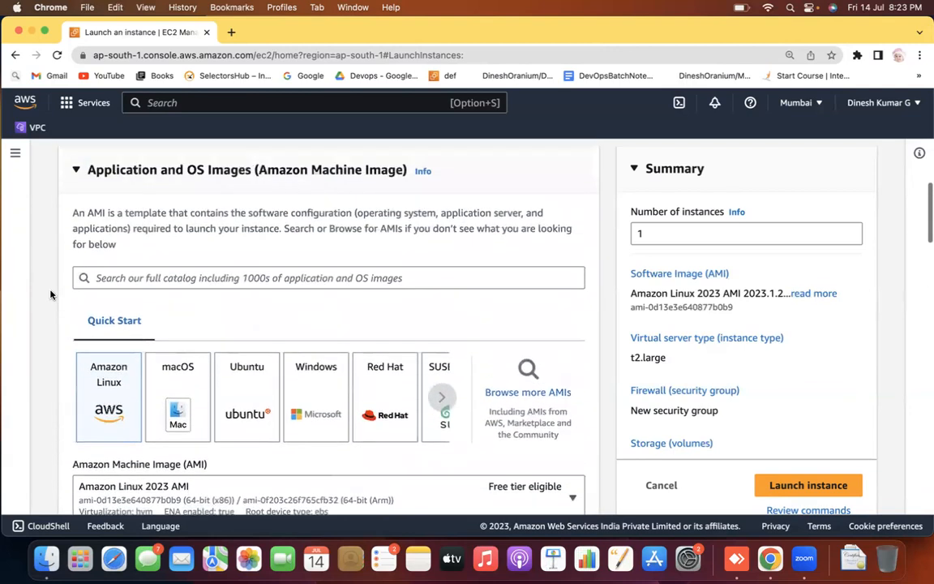
scroll(51, 293, down, 6)
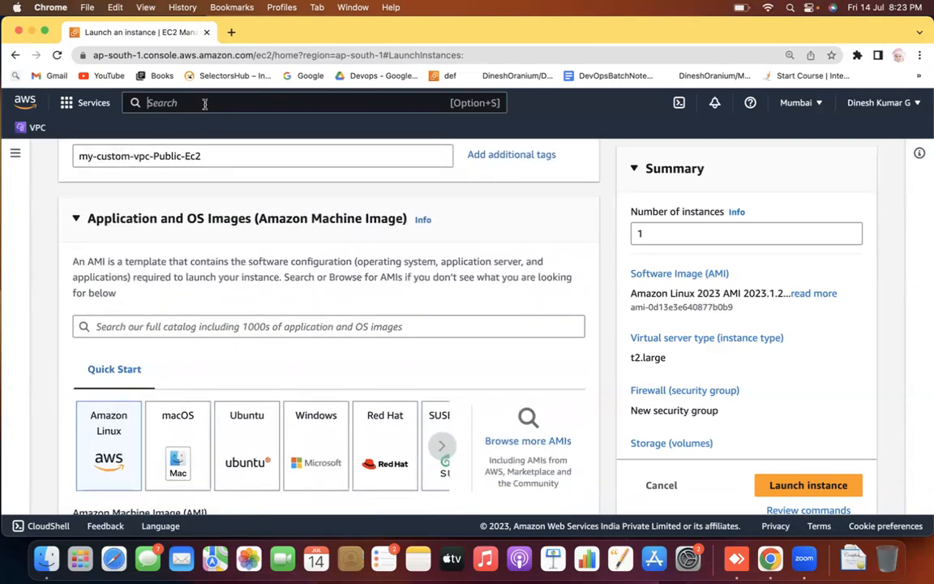
text(puboi)
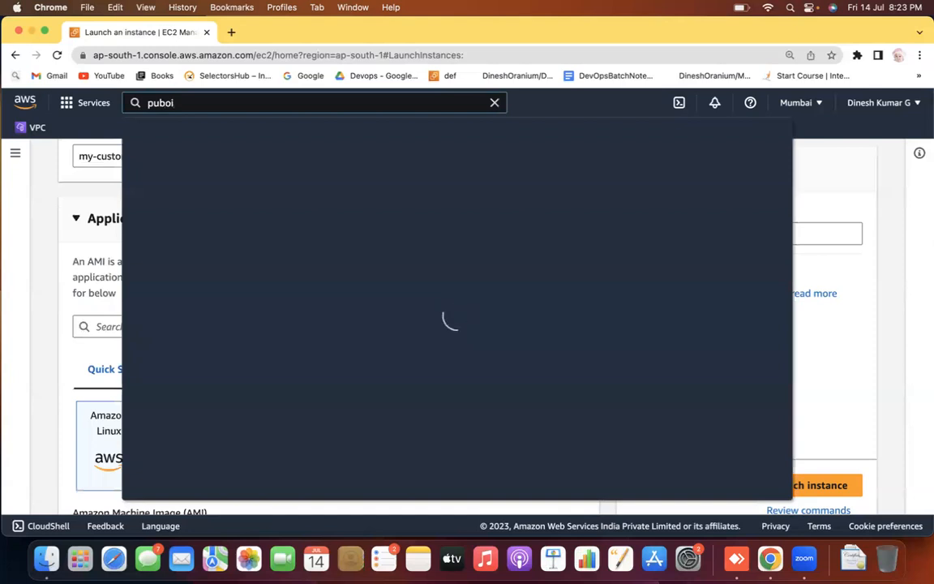
key(BackSpace)
key(BackSpace)
key(BackSpace)
key(BackSpace)
key(BackSpace)
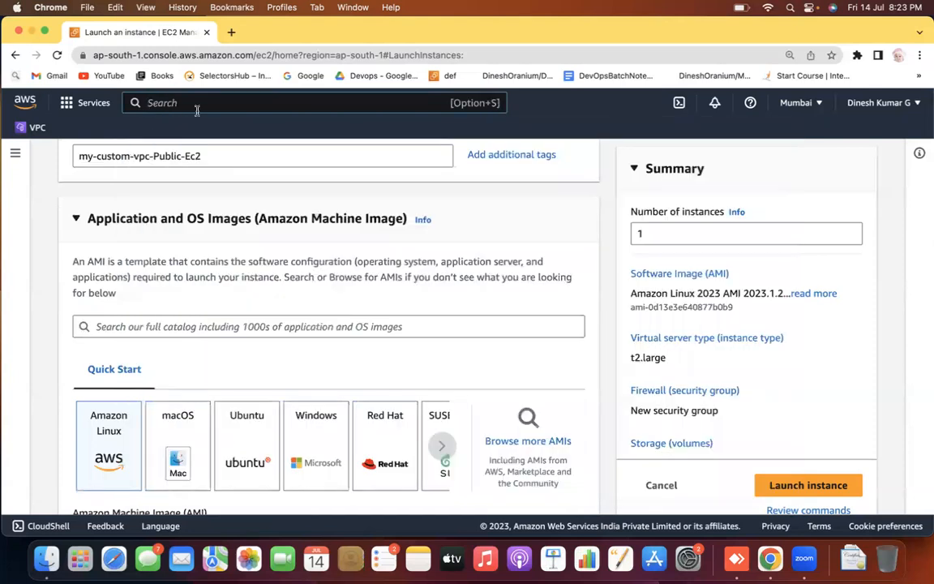
Step: Open the VPC subnets list, widen the Name column and narrow the VPC column
click(34, 127)
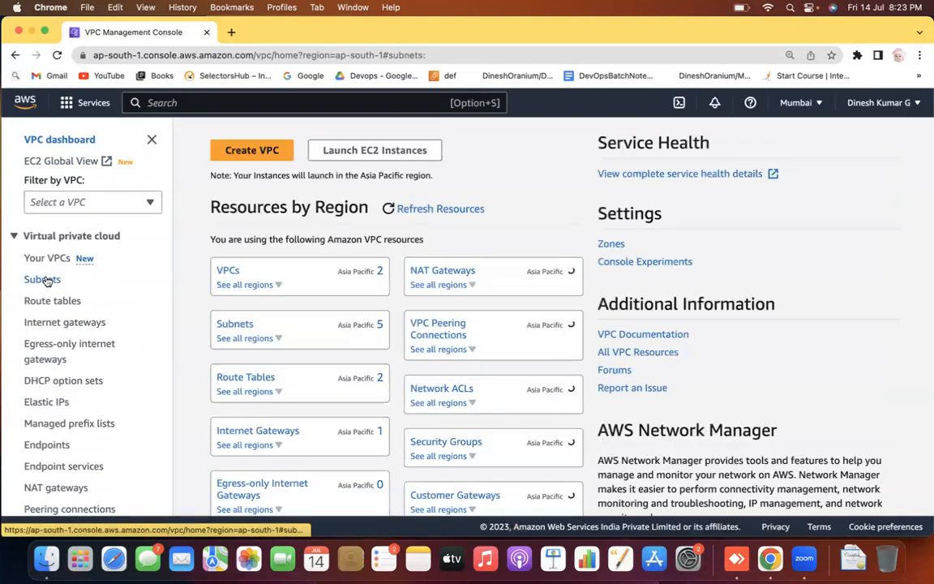
click(46, 278)
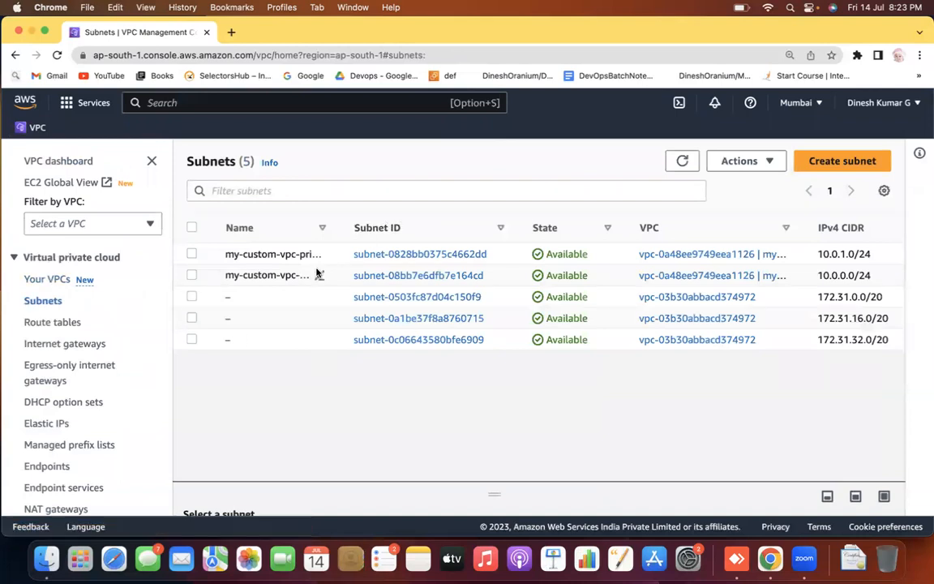
drag(338, 229, 380, 231)
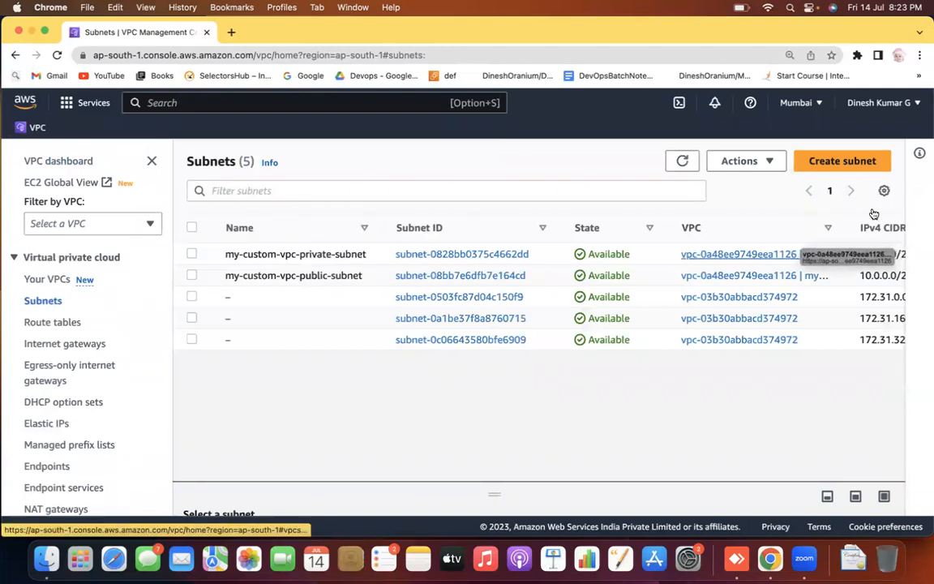
drag(849, 214, 760, 214)
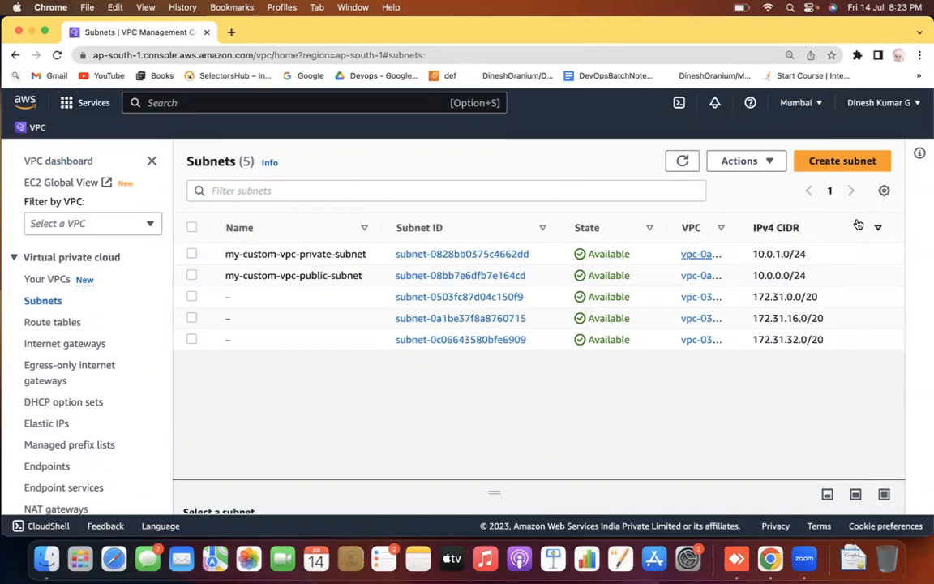
Step: Check the Availability Zone of the public and private my-custom-vpc subnets
key(super+minus)
key(super+minus)
key(super+minus)
key(super+minus)
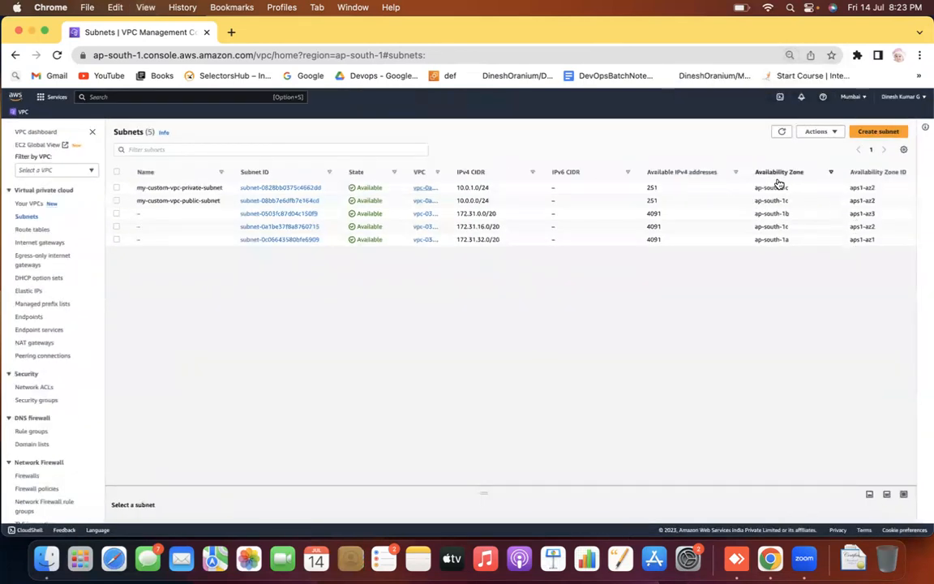
key(super+equal)
key(super+equal)
key(super+equal)
key(super+equal)
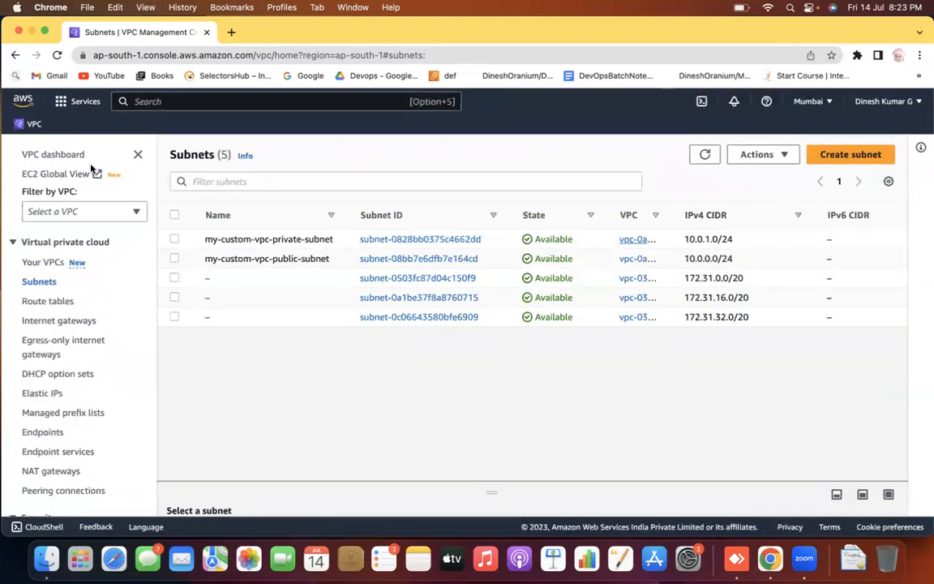
Step: Delete my-custom-vpc-private-subnet and my-custom-vpc-public-subnet, confirming with "delete"
click(175, 240)
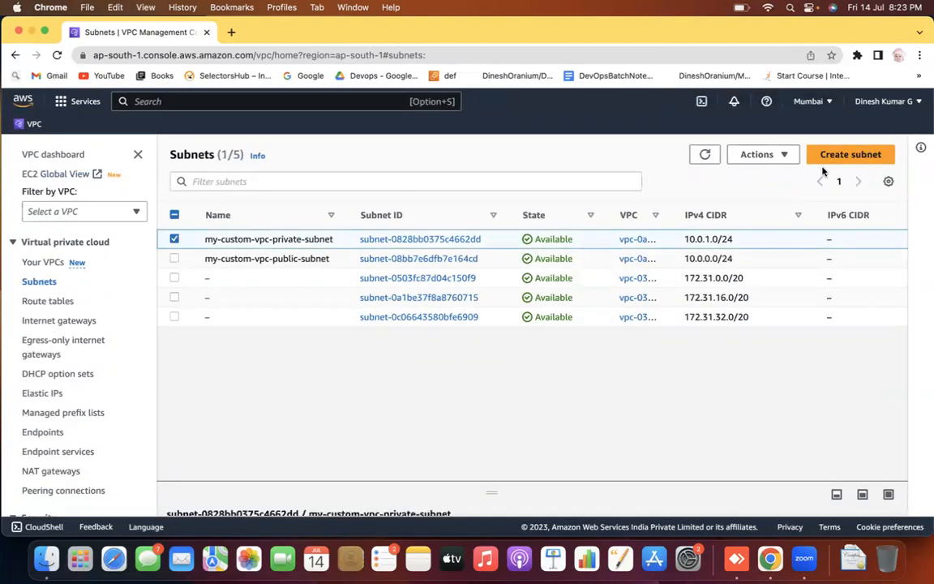
click(784, 155)
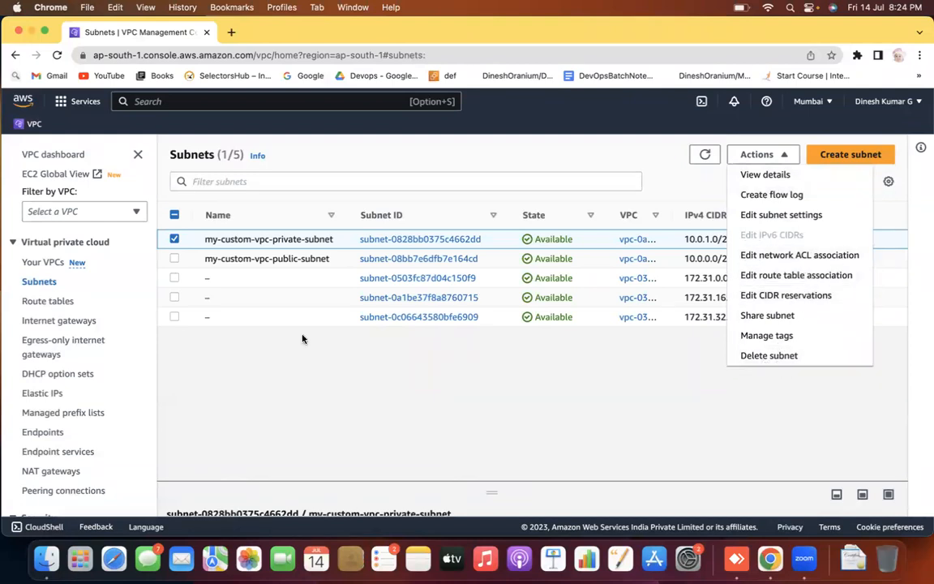
click(174, 258)
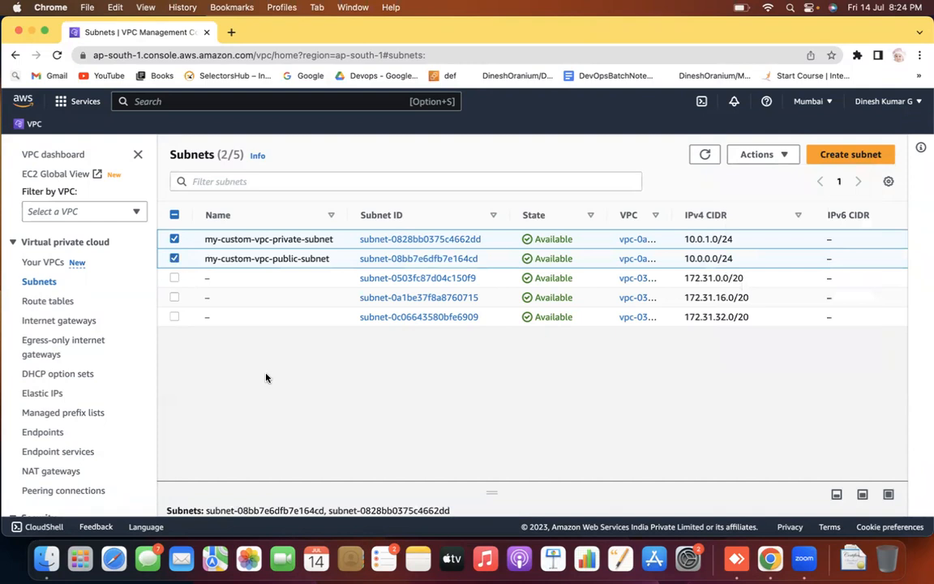
click(762, 154)
click(786, 357)
click(328, 386)
text(dlete)
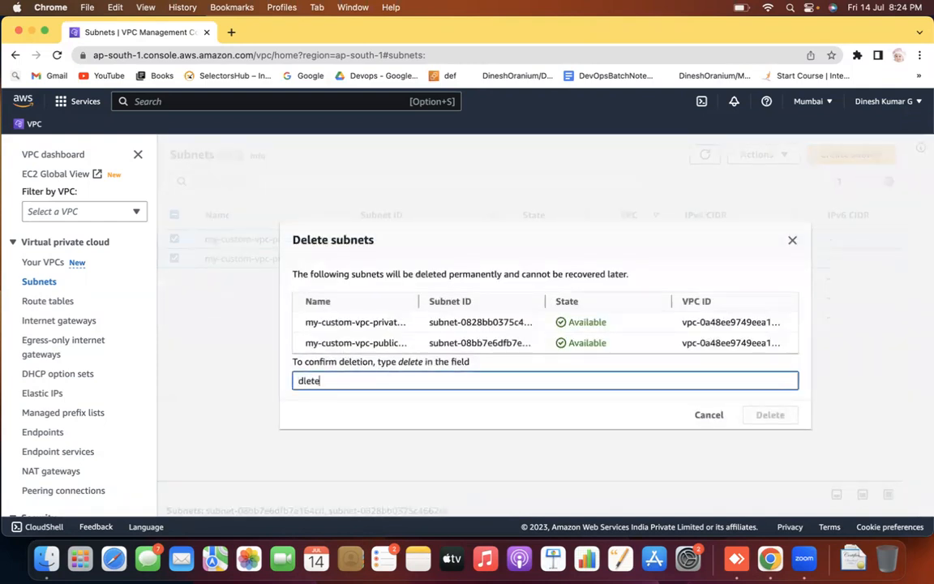
text(te)
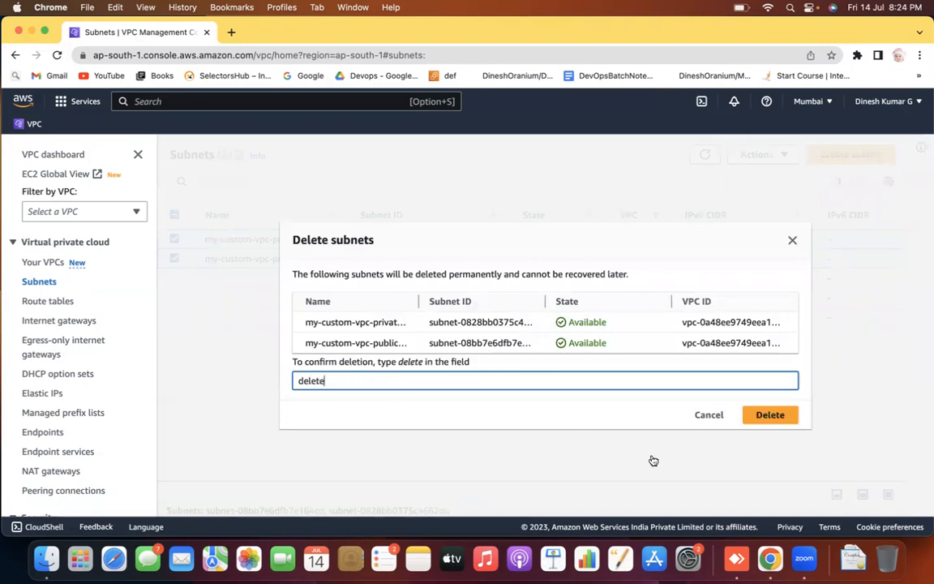
click(762, 414)
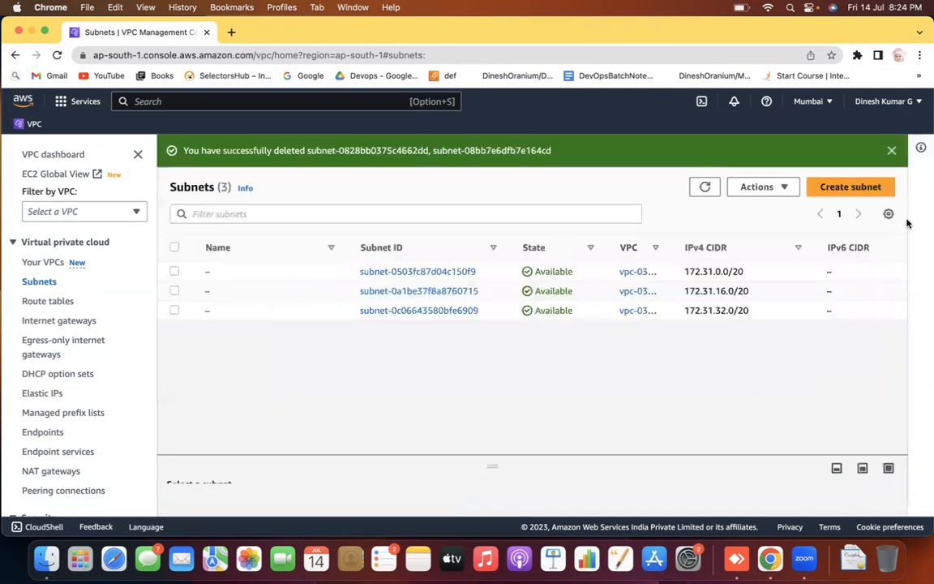
Step: Start creating a subnet in my-custom-vpc and name it my-custom-vpc-public-subnet
click(853, 187)
click(119, 280)
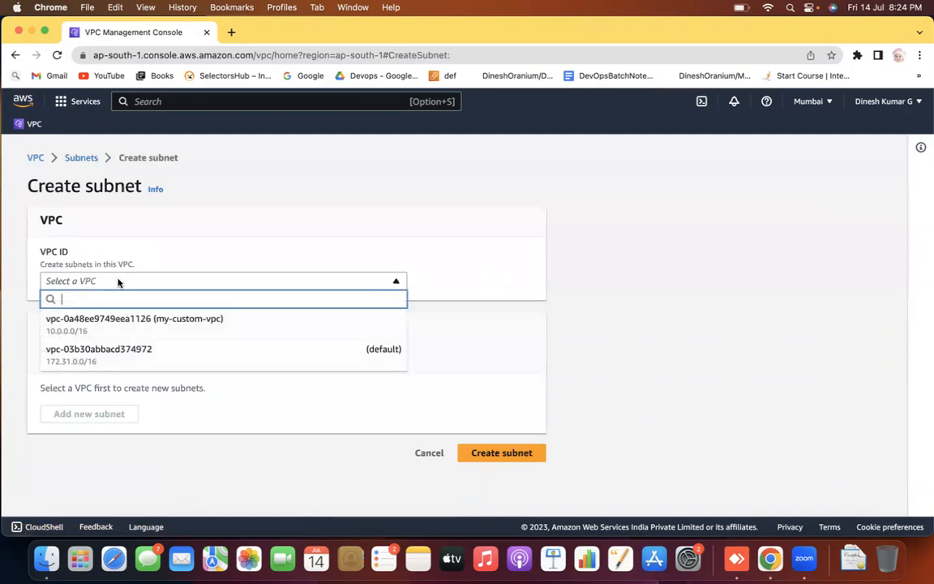
click(161, 326)
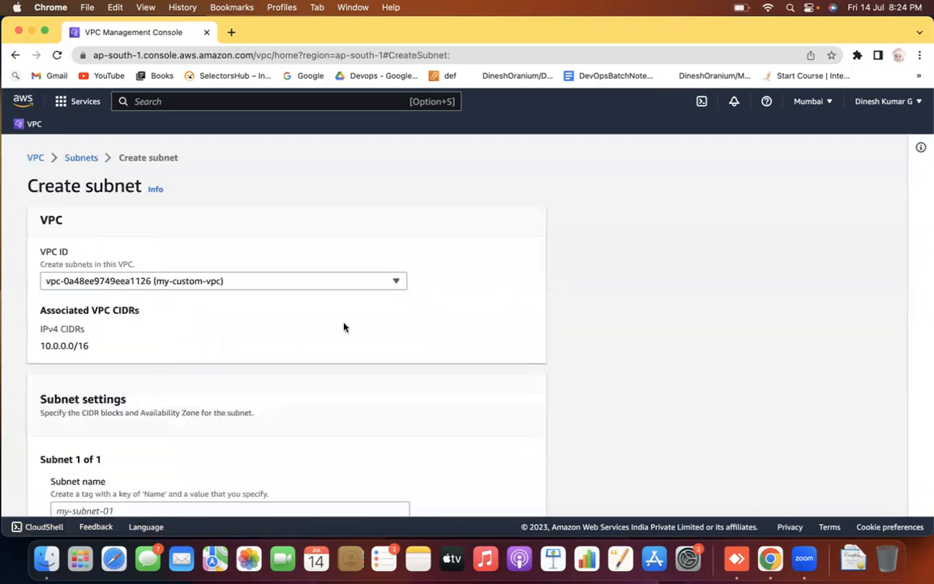
scroll(344, 326, down, 5)
click(131, 328)
text(my-cust)
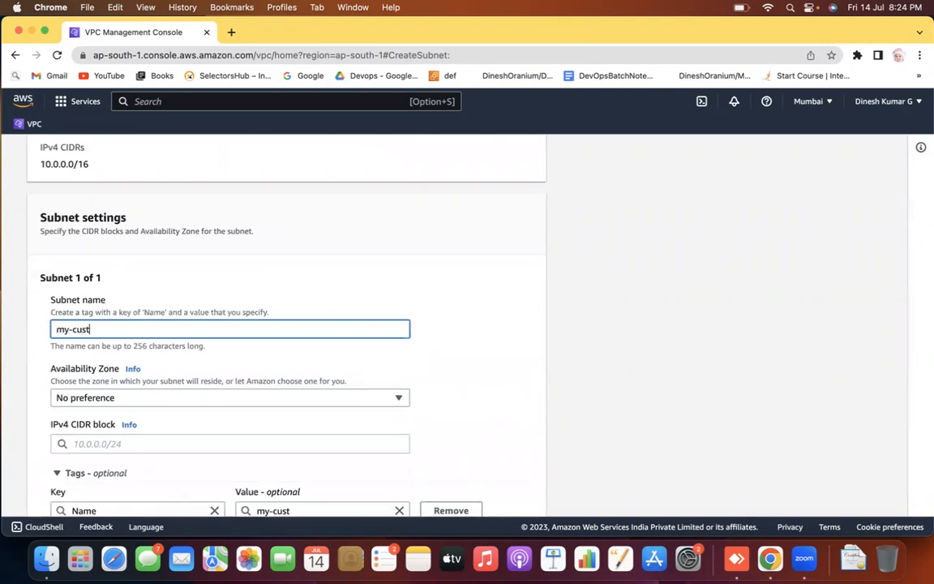
text(om-vpc-publiuc)
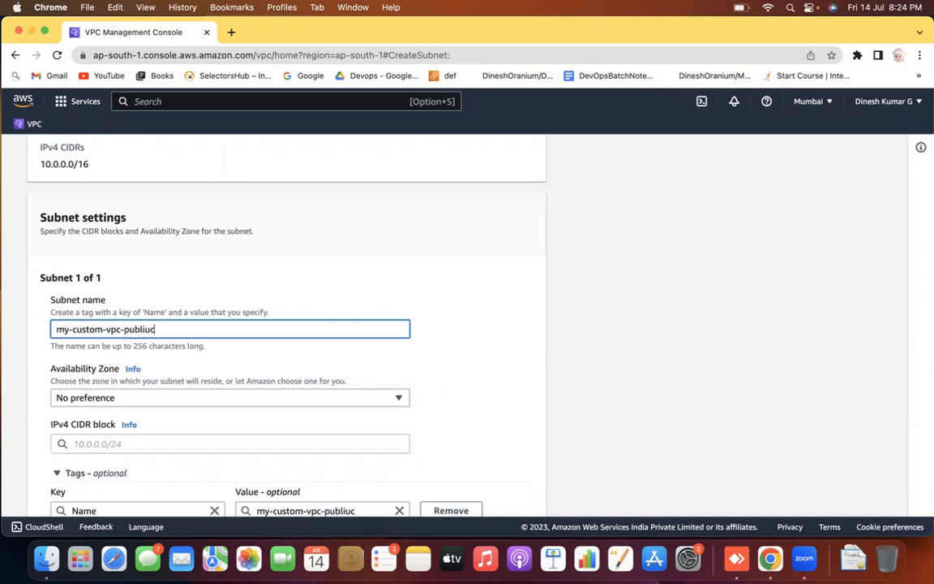
text(ubne)
Step: Set the public subnet's Availability Zone to ap-south-1a and its IPv4 CIDR block to 10.0.0.0/16
click(103, 398)
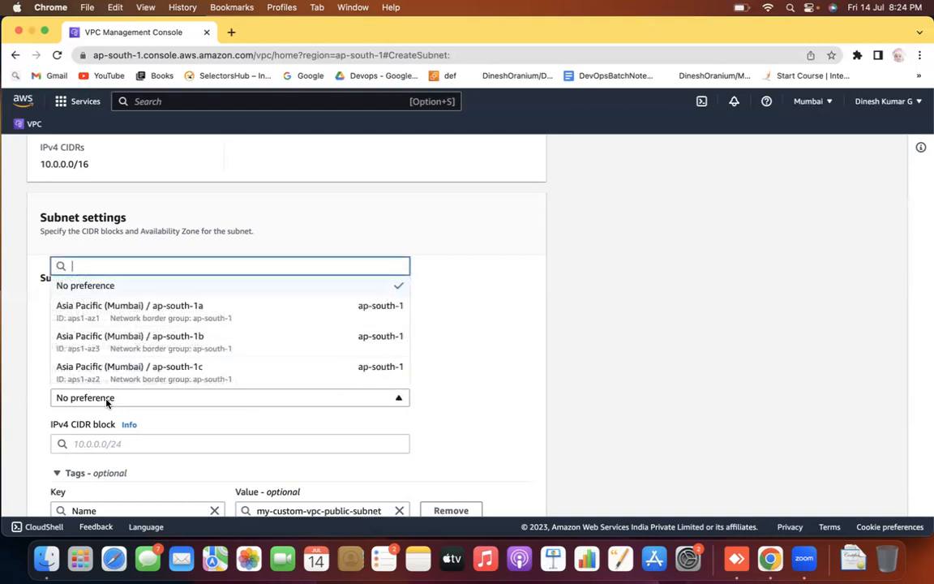
click(165, 306)
scroll(590, 355, down, 5)
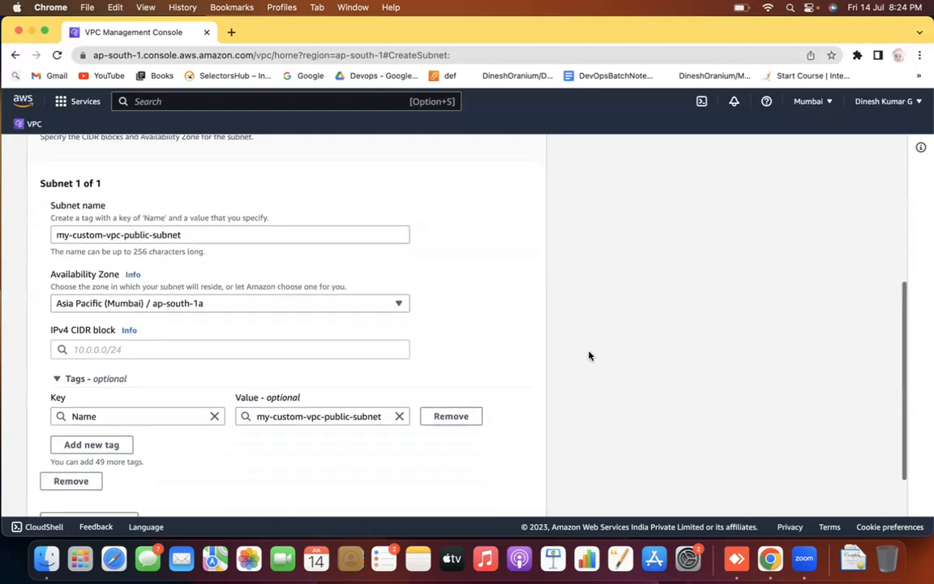
click(135, 281)
text(1)
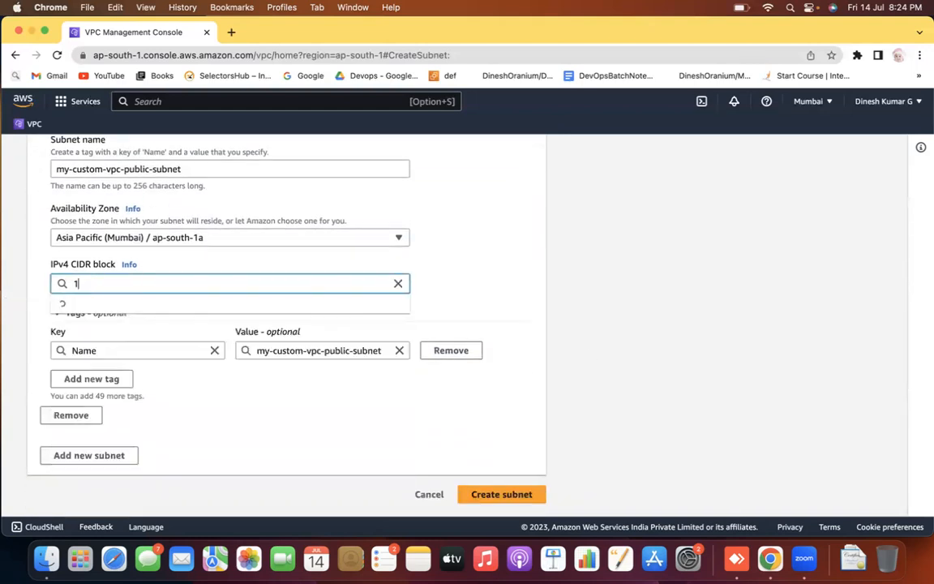
text(0.0.0.0/16)
click(119, 304)
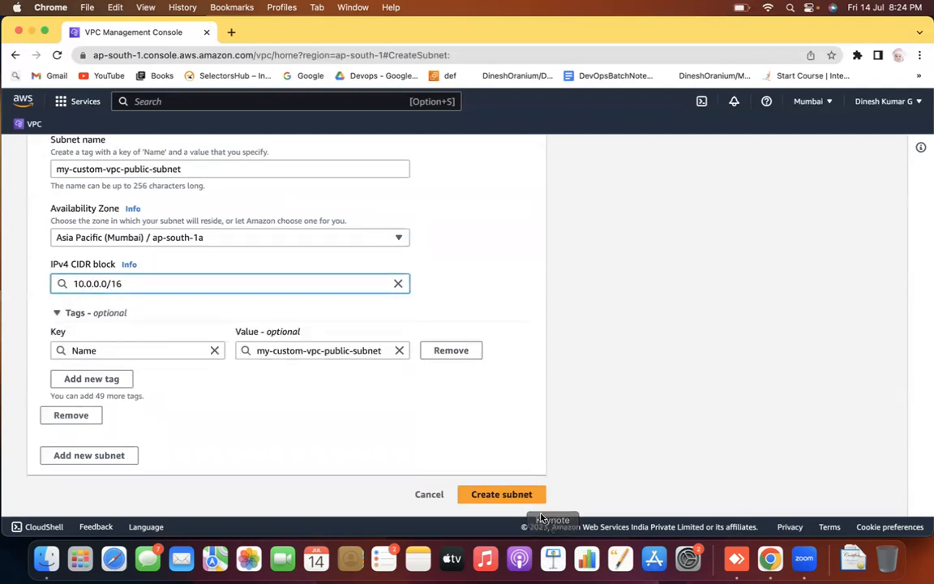
Step: Add a second subnet to the form and name it my-custom-vpc-private-subnet
click(65, 455)
scroll(601, 403, down, 5)
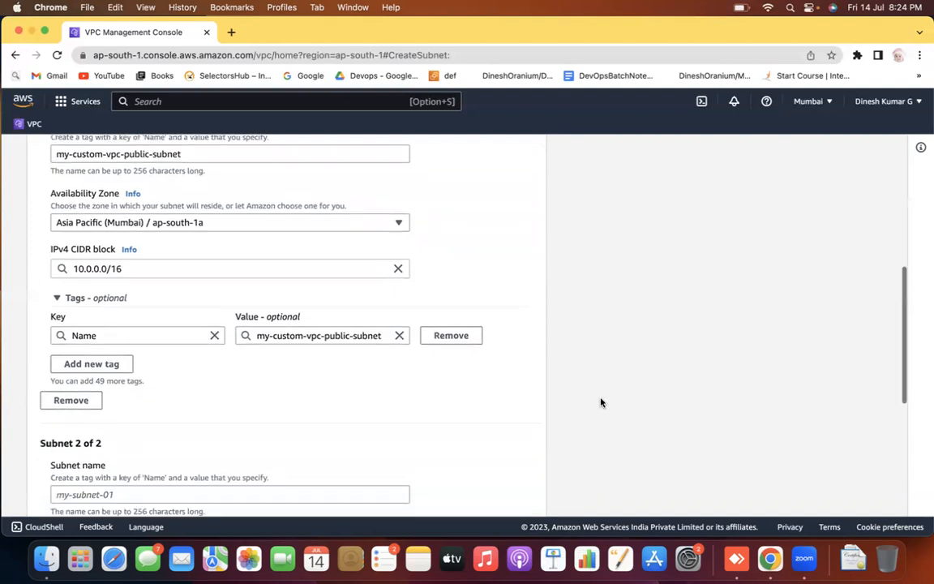
click(117, 325)
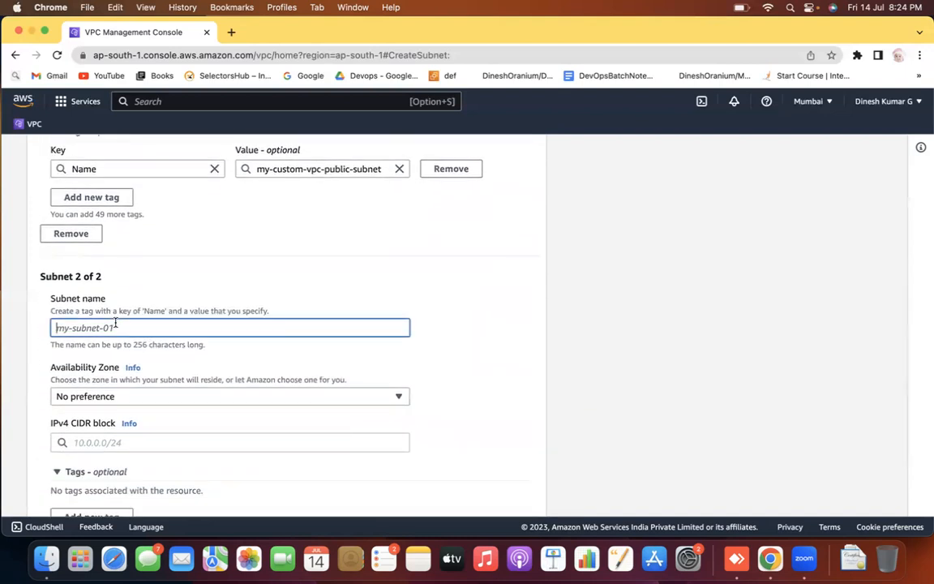
text(my-custim-)
key(BackSpace)
key(BackSpace)
text(m-vpc-private-subne)
Step: Set the private subnet's Availability Zone to ap-south-1a and its IPv4 CIDR block to 10.0.1.0/24
click(121, 397)
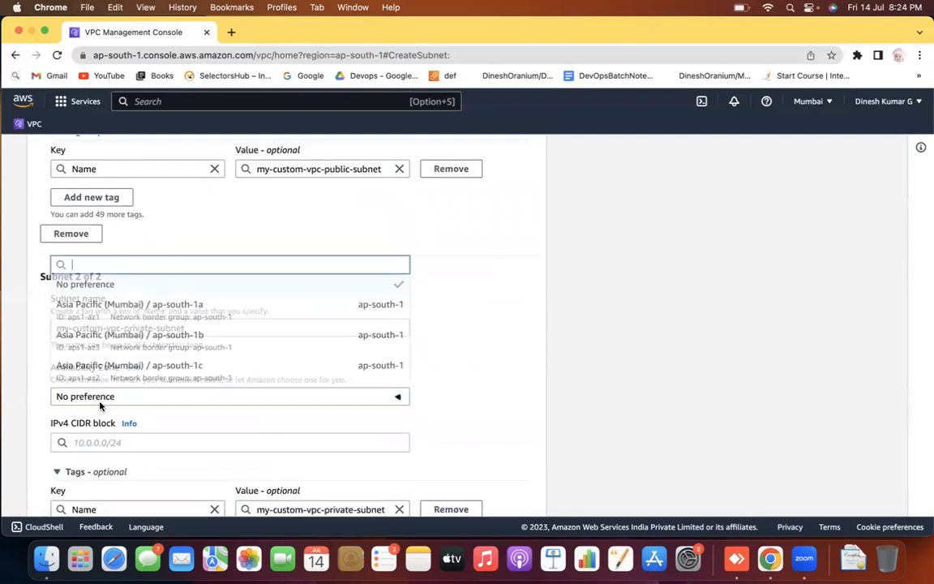
click(131, 312)
scroll(558, 367, down, 3)
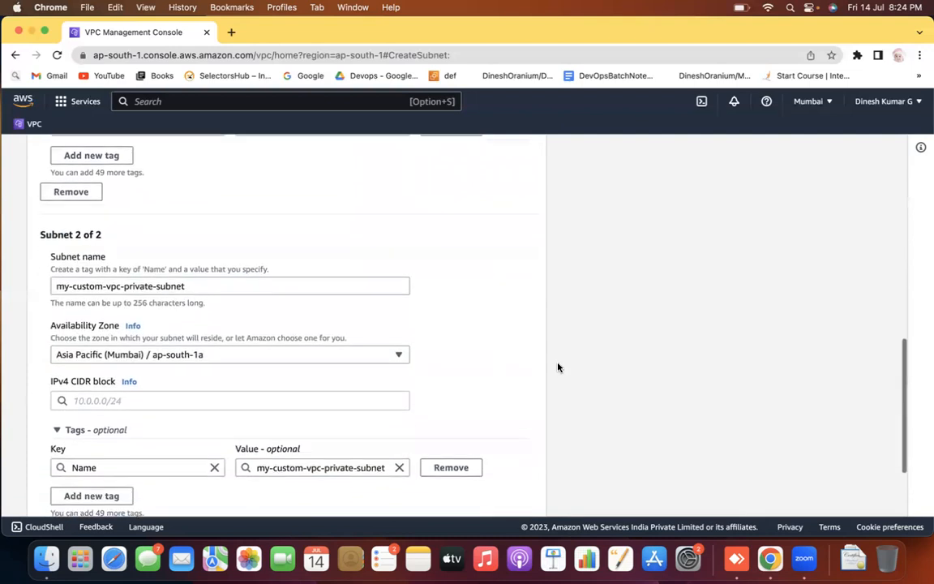
click(199, 341)
text(10.0.1.)
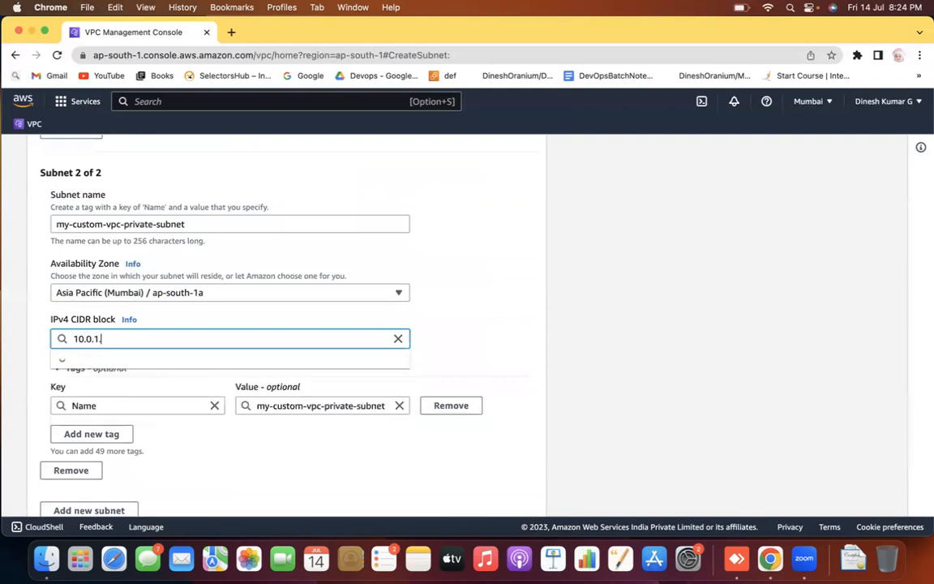
text(0/24)
click(215, 362)
click(620, 284)
Step: Change the public subnet's IPv4 CIDR block to 10.0.0.0/24
scroll(620, 284, up, 10)
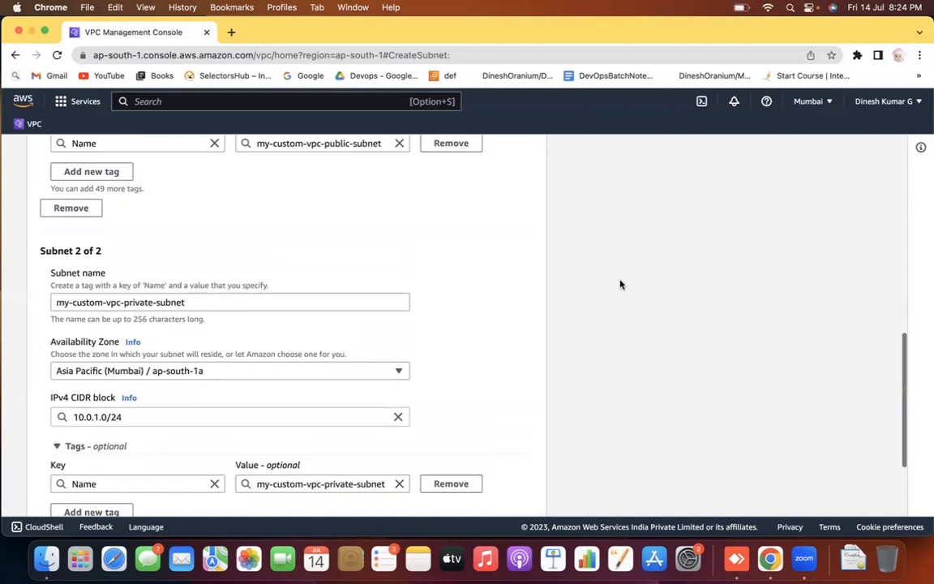
scroll(620, 284, down, 1)
click(143, 284)
key(BackSpace)
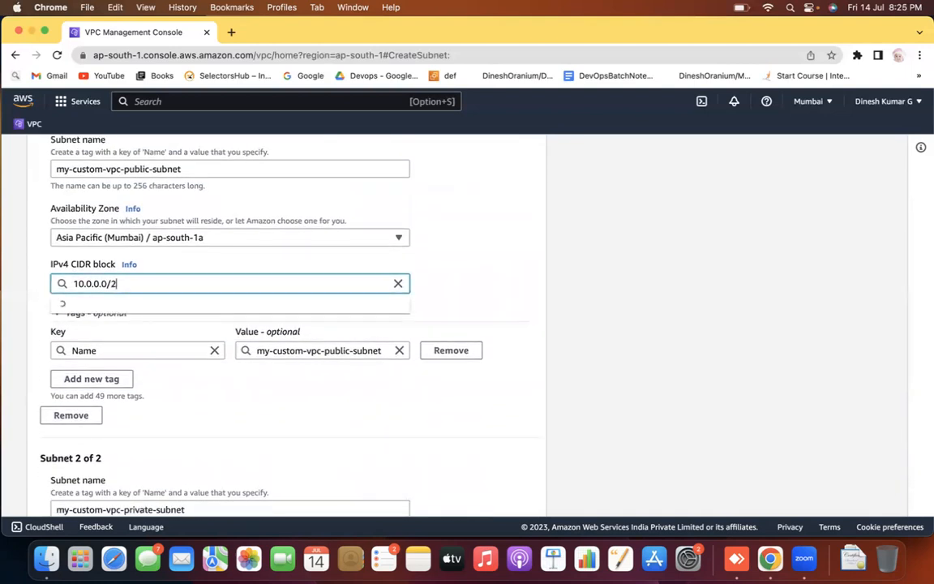
text(4)
click(200, 304)
click(604, 322)
scroll(605, 322, down, 8)
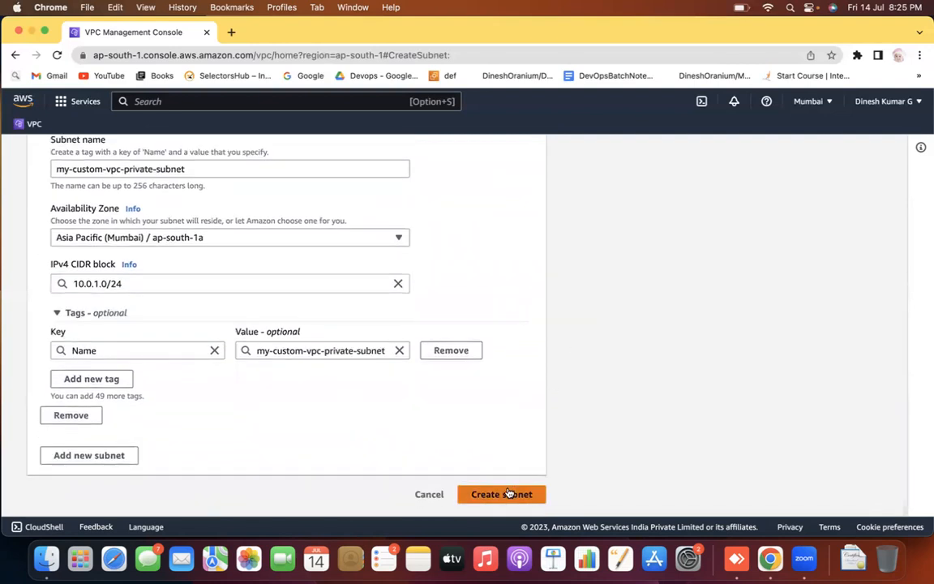
Step: Create the two configured subnets and go to the EC2 service
click(507, 493)
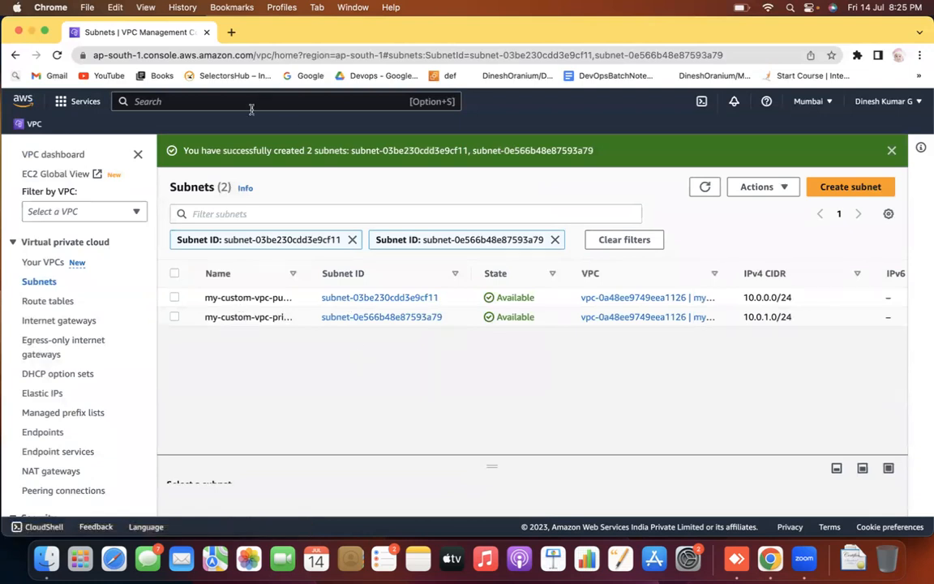
click(217, 98)
text(Ec2)
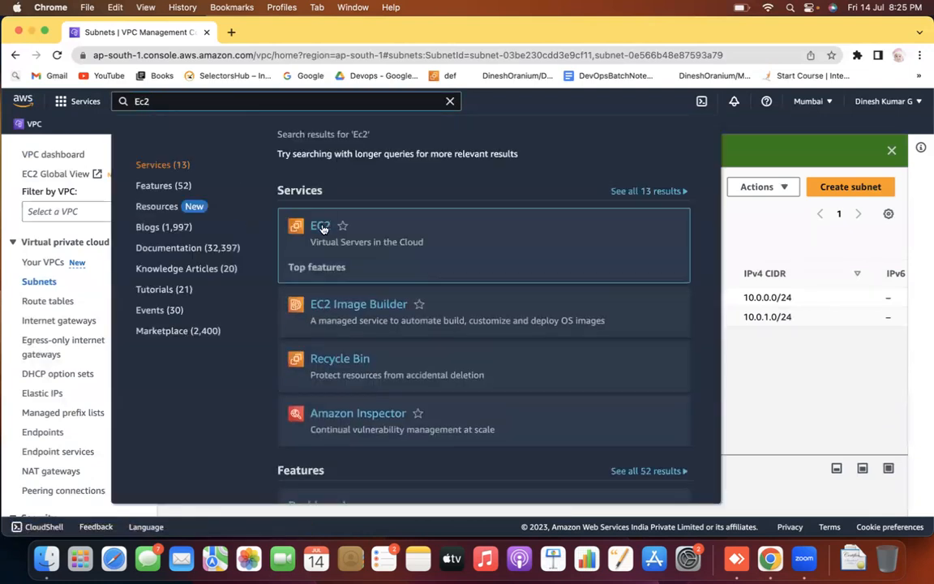
click(321, 229)
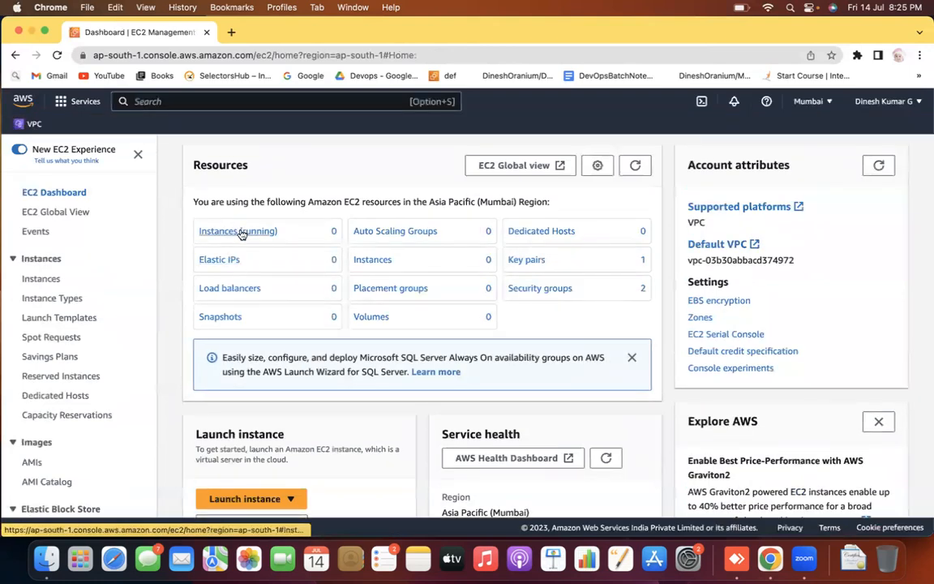
Step: Start launching a new EC2 instance and name it my-custom-vpc-public-ec2
click(237, 233)
click(836, 149)
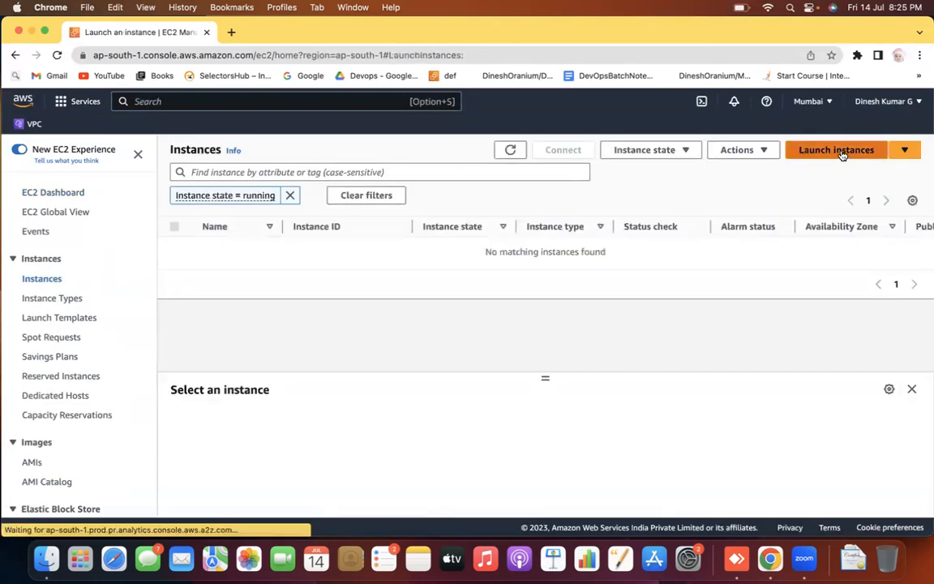
click(139, 335)
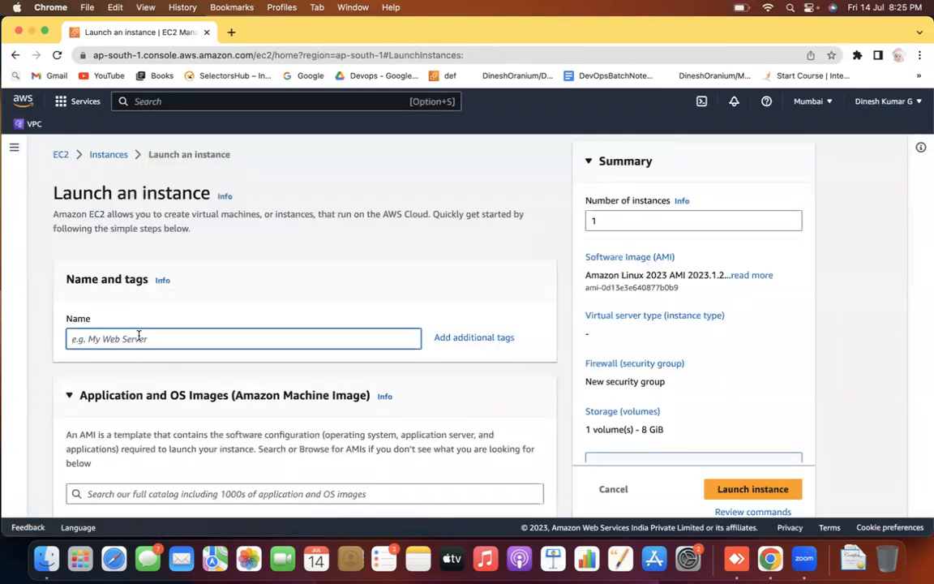
text(my-custom-vpc-public-ec2)
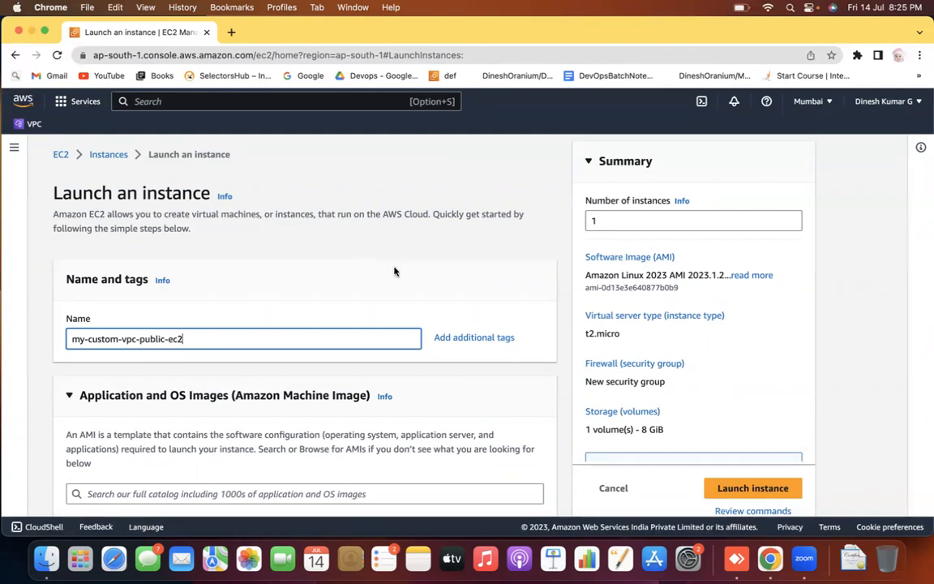
Step: Choose the existing VM1KP key pair for the new instance
scroll(445, 244, down, 5)
scroll(445, 244, down, 10)
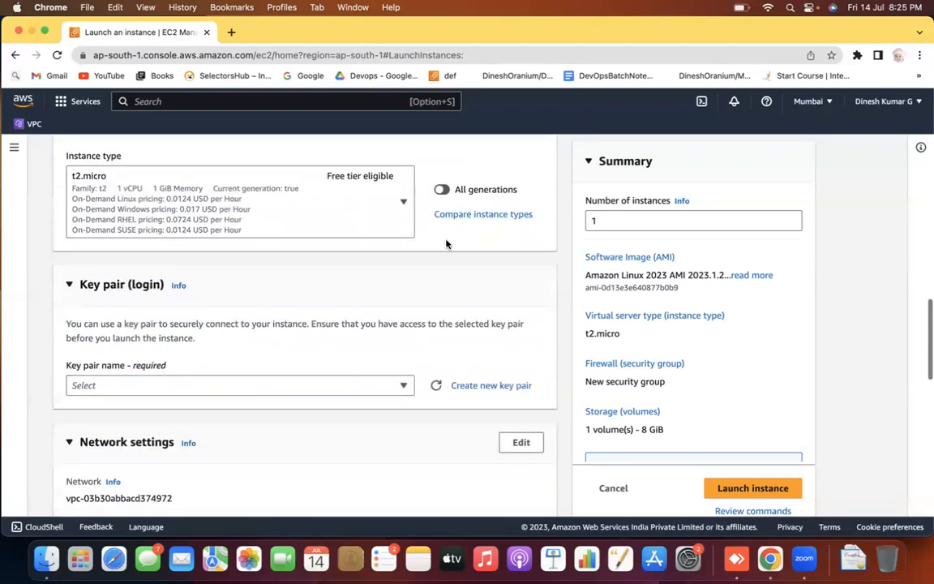
scroll(445, 245, down, 2)
click(390, 302)
click(318, 349)
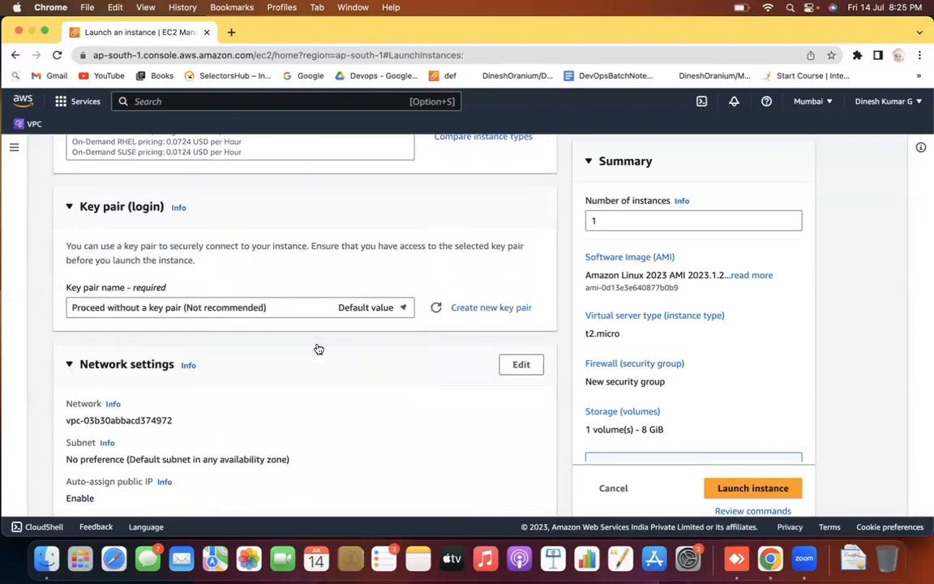
click(285, 314)
click(231, 377)
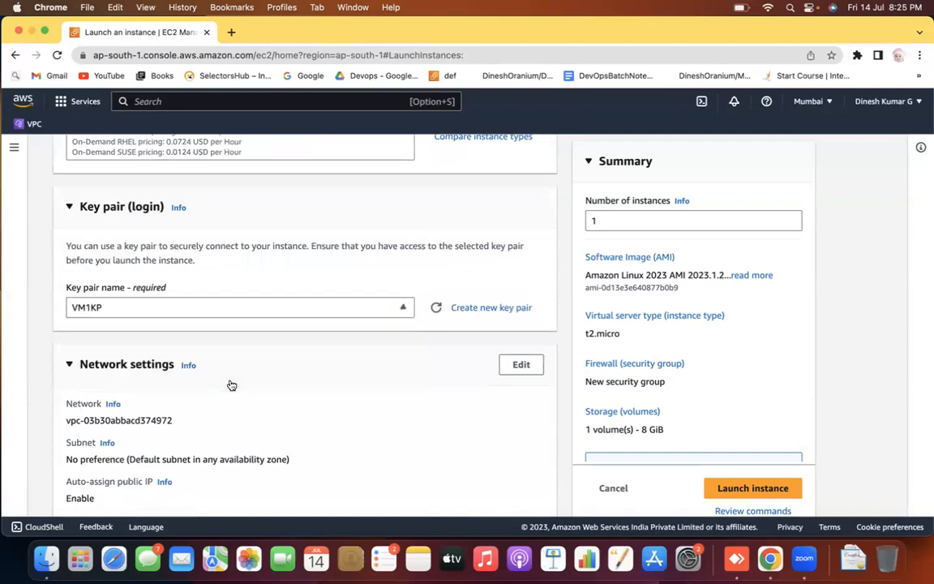
Step: Edit the instance's network settings to use the VPC my-custom-vpc with the subnet my-custom-vpc-public-subnet
click(521, 366)
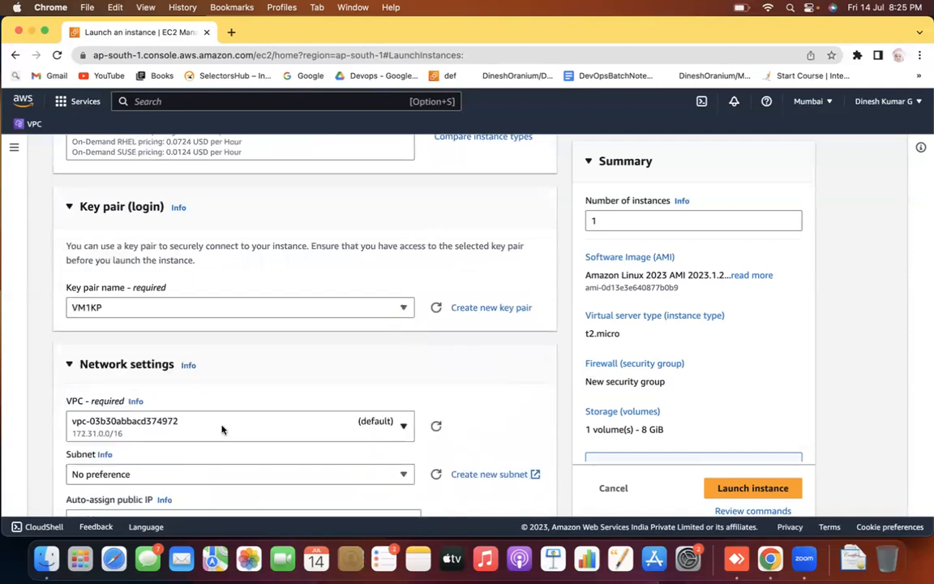
click(288, 433)
click(306, 367)
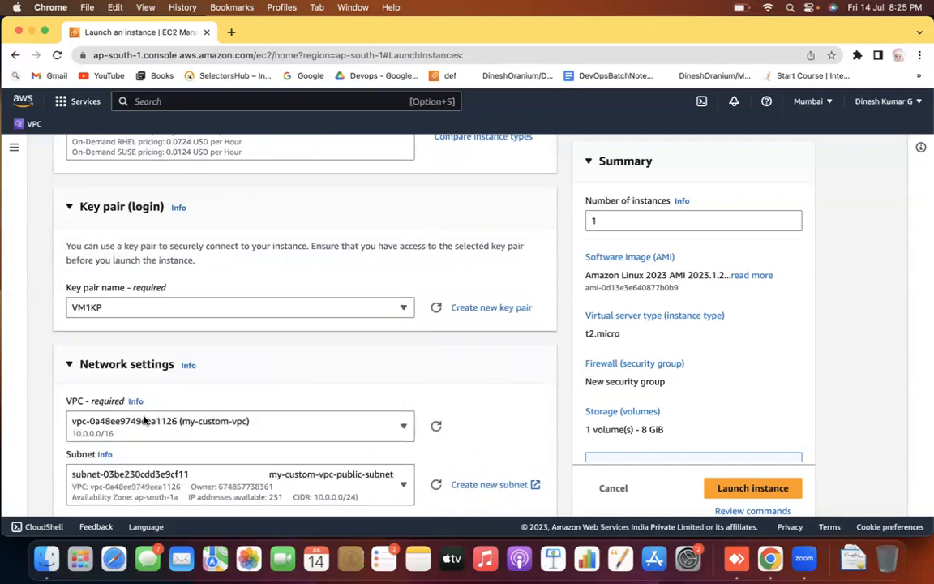
scroll(41, 433, down, 5)
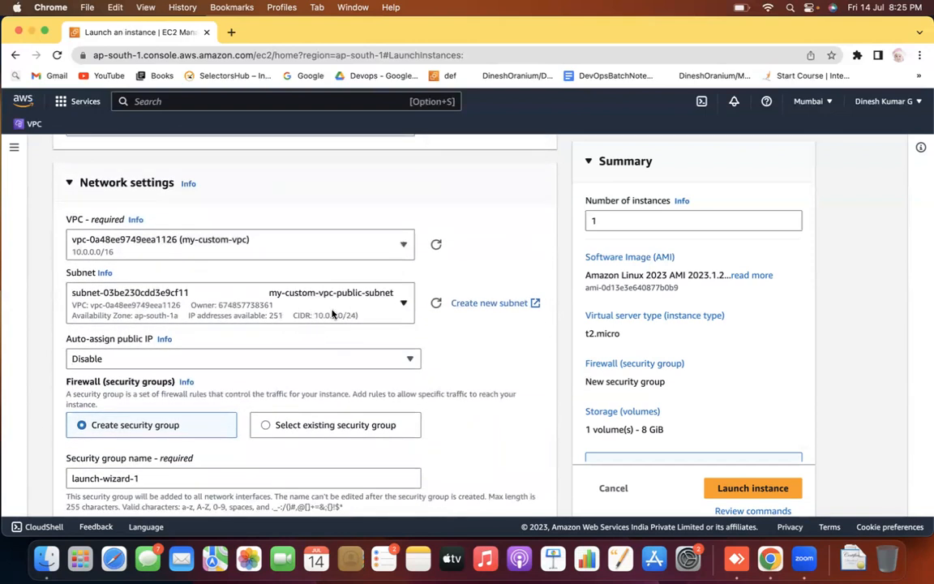
click(265, 309)
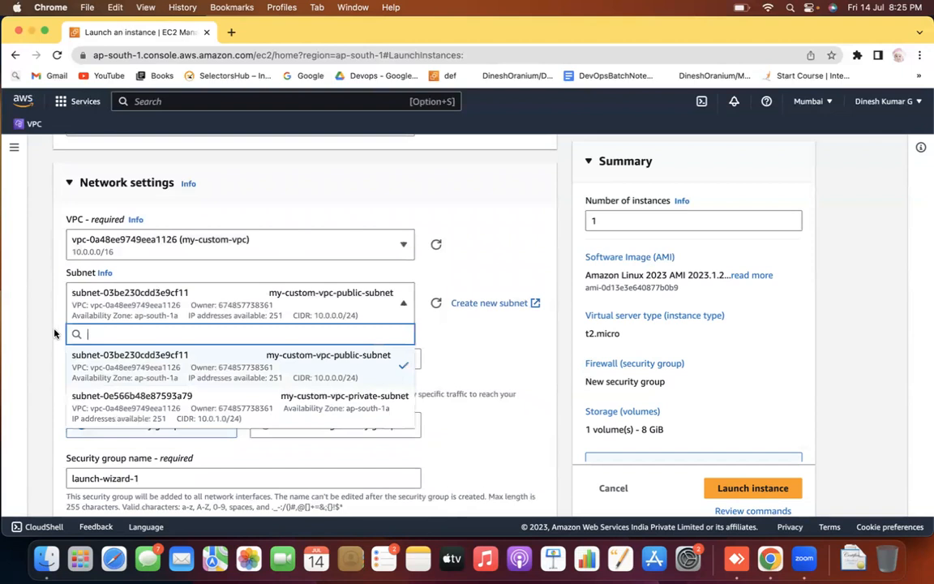
click(48, 297)
Step: Enable auto-assign public IP and launch the instance
click(186, 364)
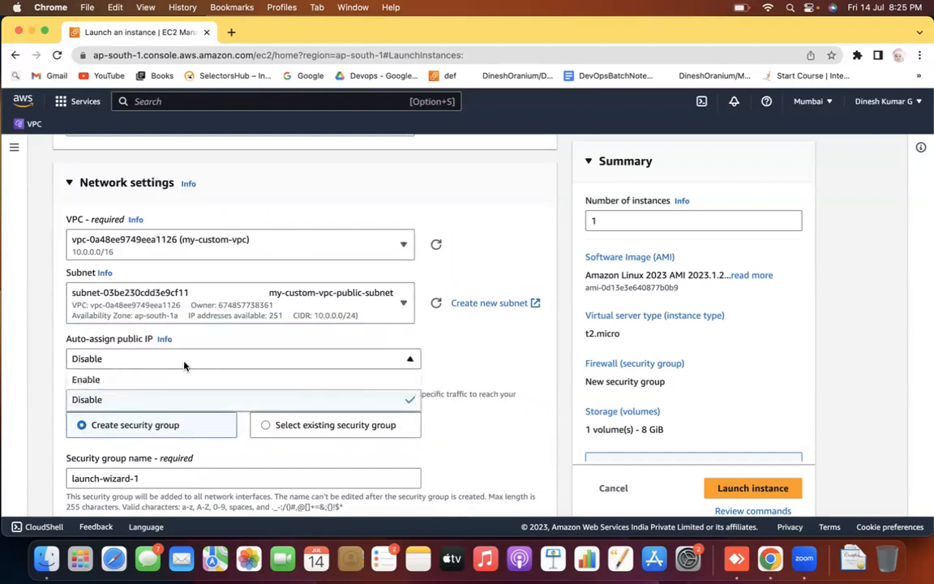
click(131, 385)
click(742, 490)
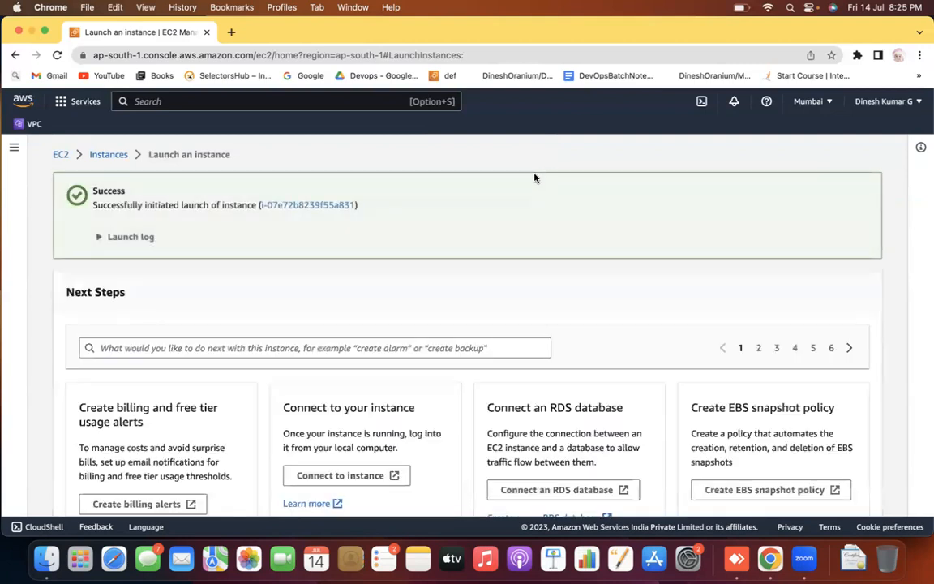
Step: Open the list of all instances, widen the Name and Instance ID columns, and select my-custom-vpc-public-ec2
scroll(581, 153, down, 5)
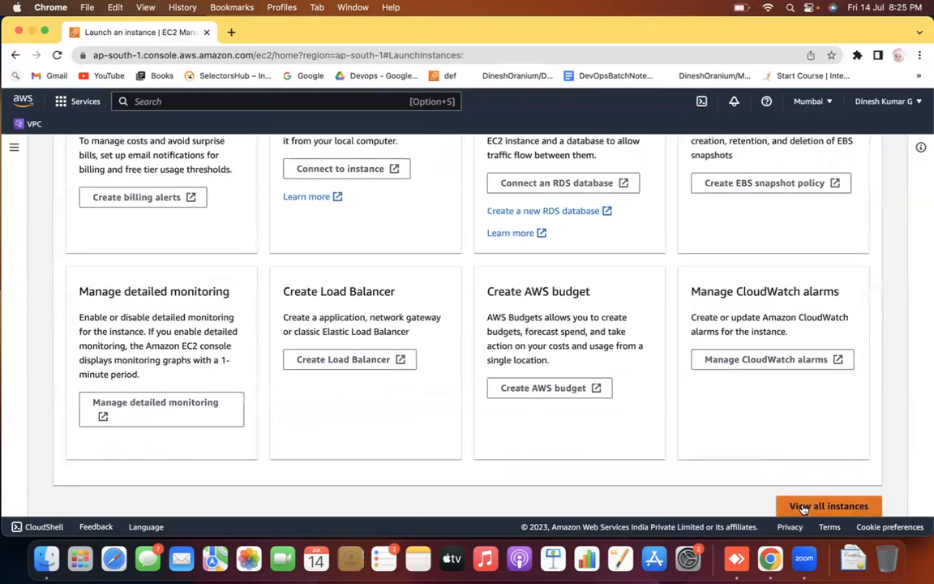
click(801, 505)
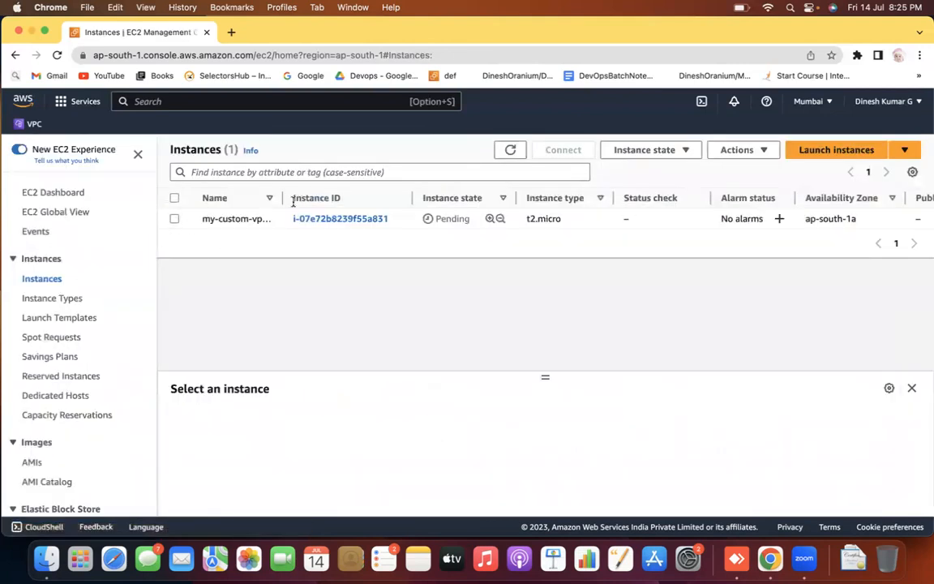
drag(280, 192, 366, 193)
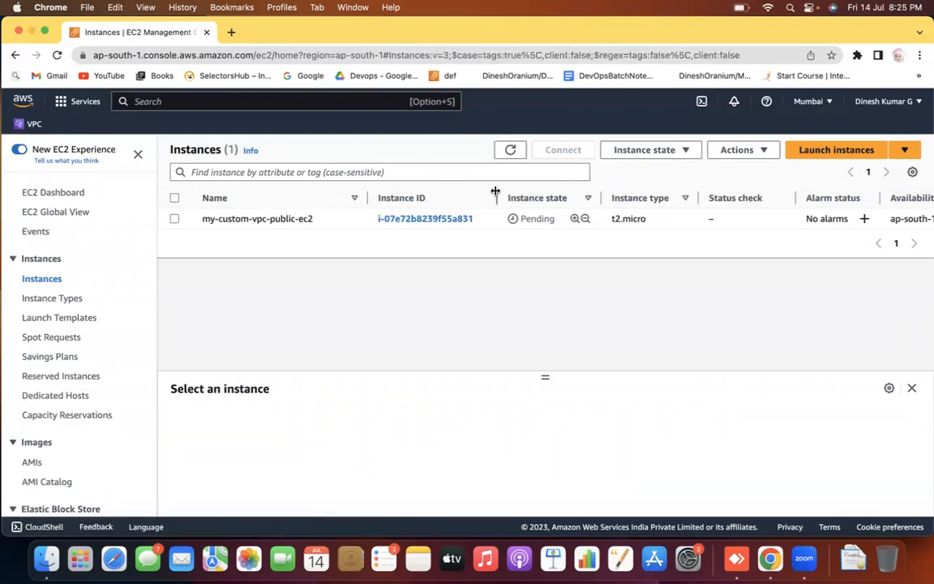
drag(496, 192, 523, 194)
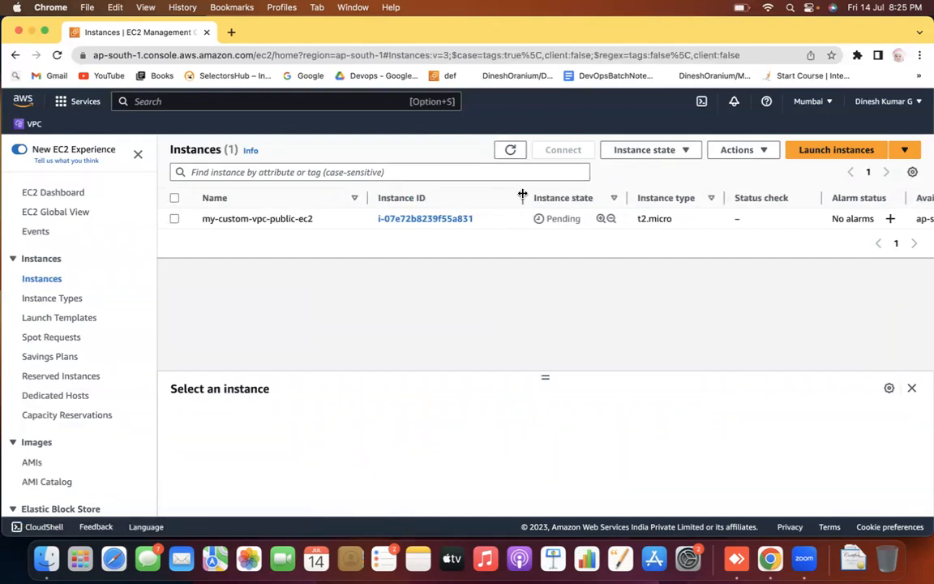
click(174, 219)
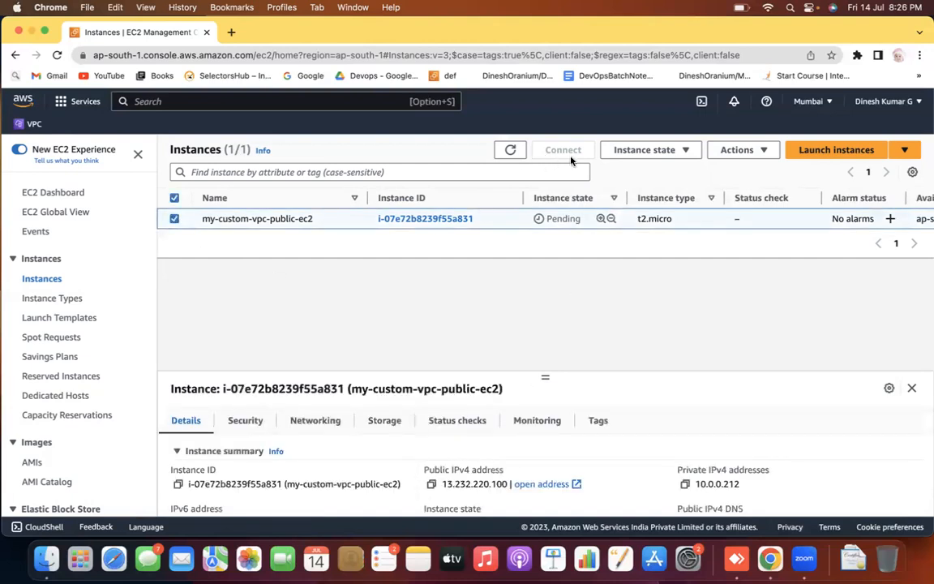
Step: Open Terminal and enlarge its window to fill the screen
key(super+space)
text(terminal)
key(Return)
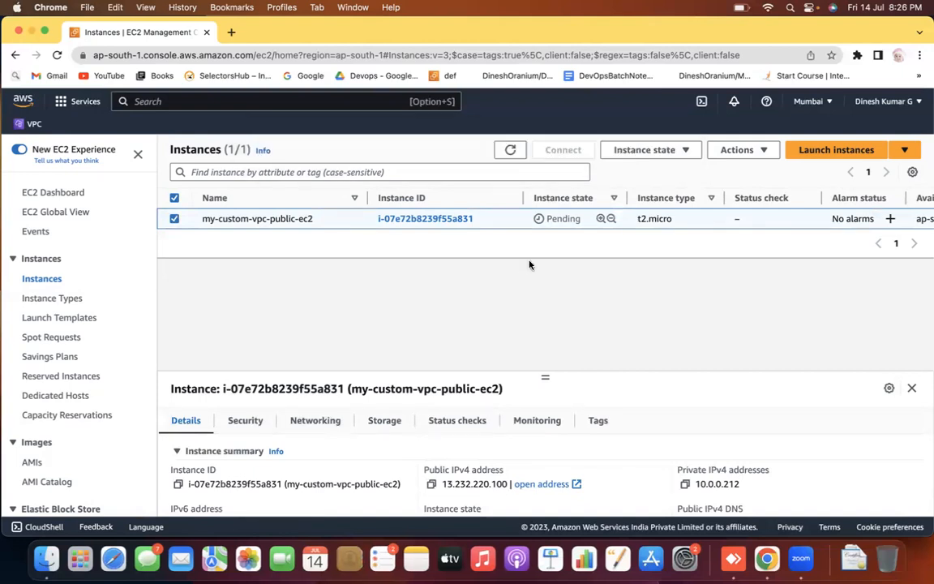
double_click(297, 27)
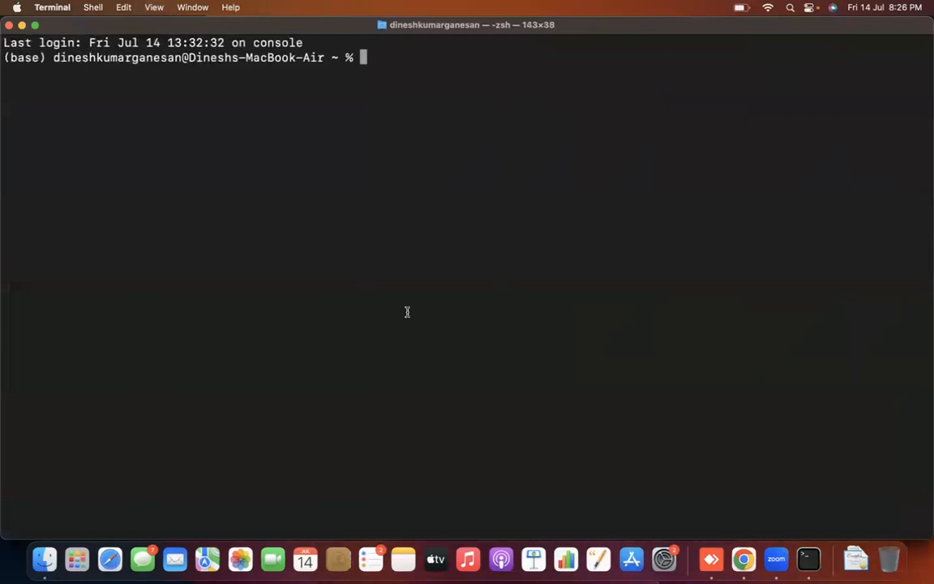
Step: Switch back to Chrome, open the instance's SSH client connection instructions, and copy the chmod 400 VM1KP.pem command
key(super+Tab)
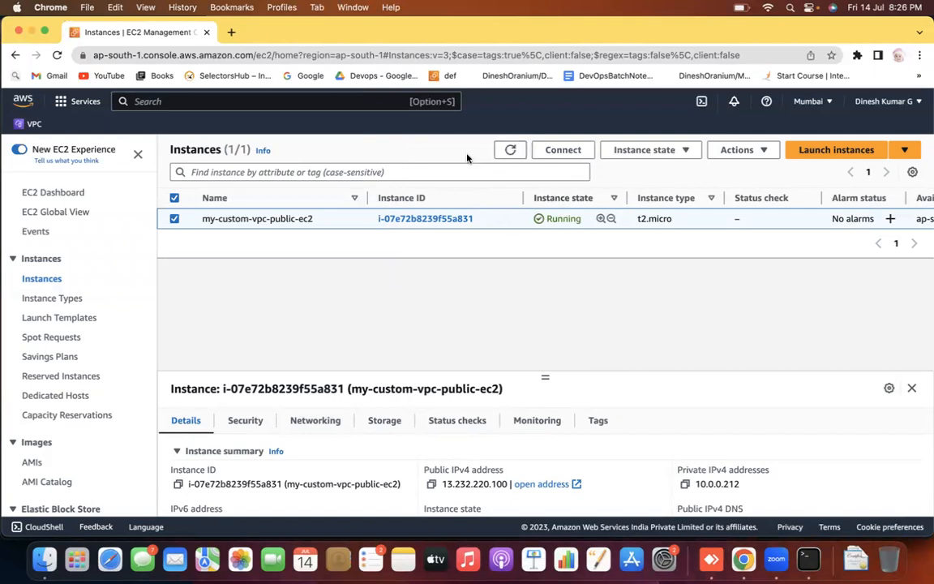
click(558, 153)
click(307, 246)
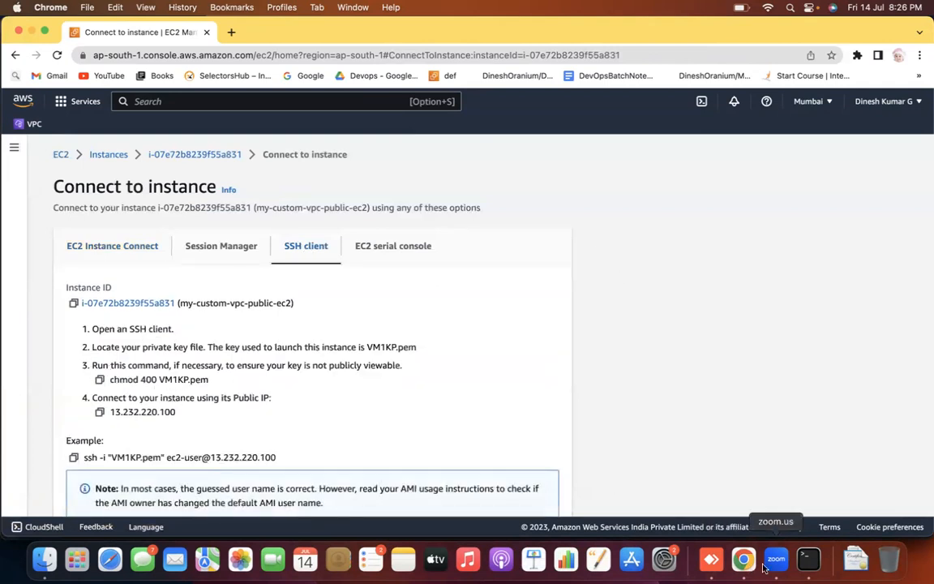
click(97, 380)
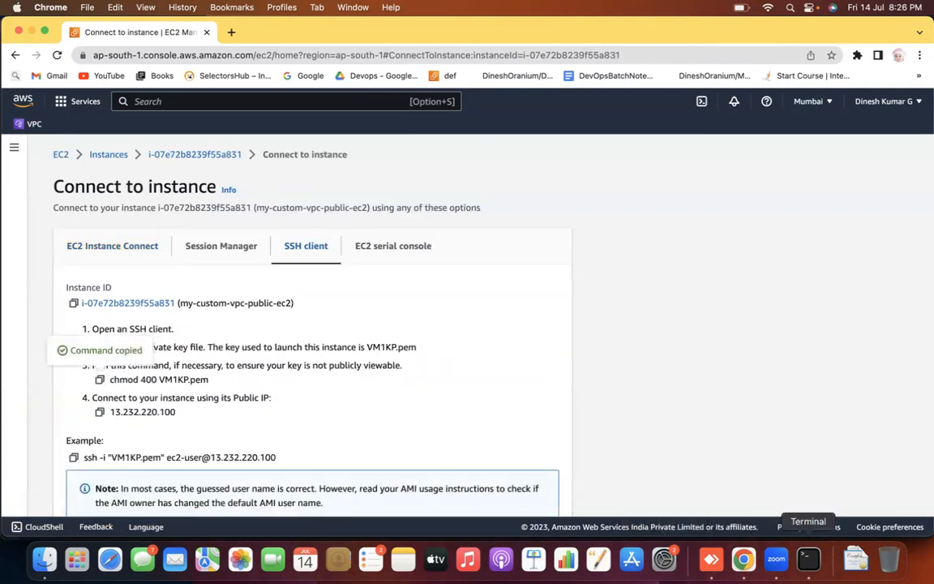
Step: In Terminal, change to the downloads directory and run chmod 400 VM1KP.pem
click(809, 560)
text(cd d)
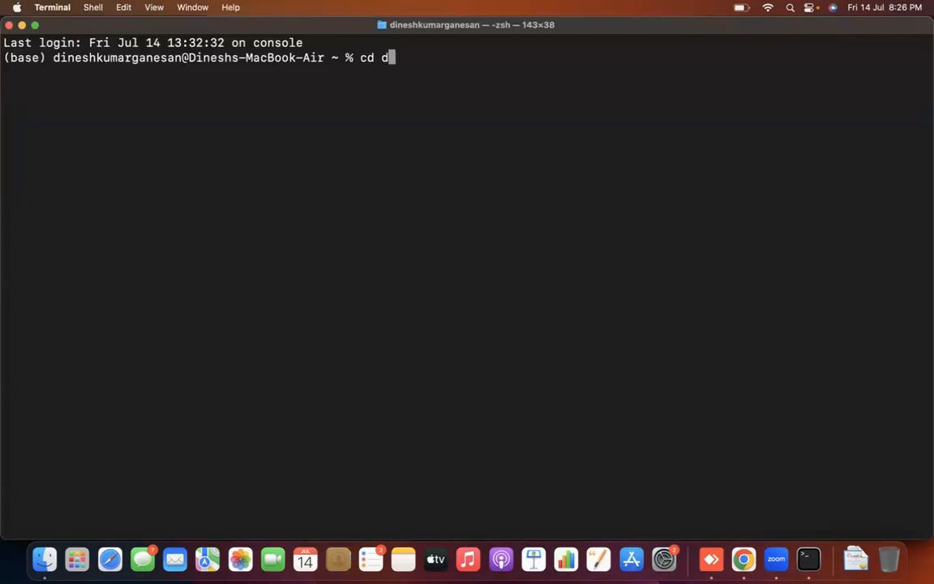
text(ownloads)
key(Return)
key(super+v)
key(super+Tab)
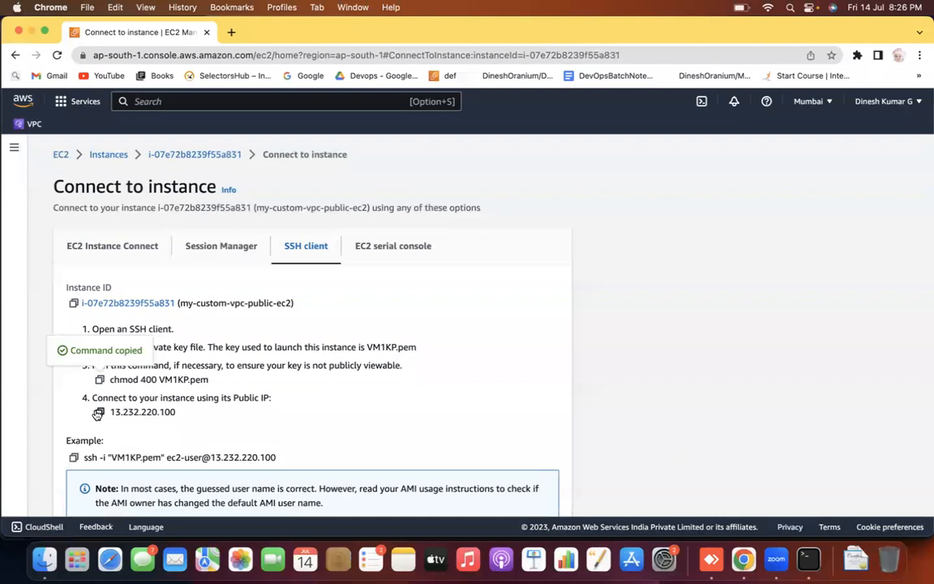
click(74, 457)
key(super+Tab)
key(super+v)
key(Return)
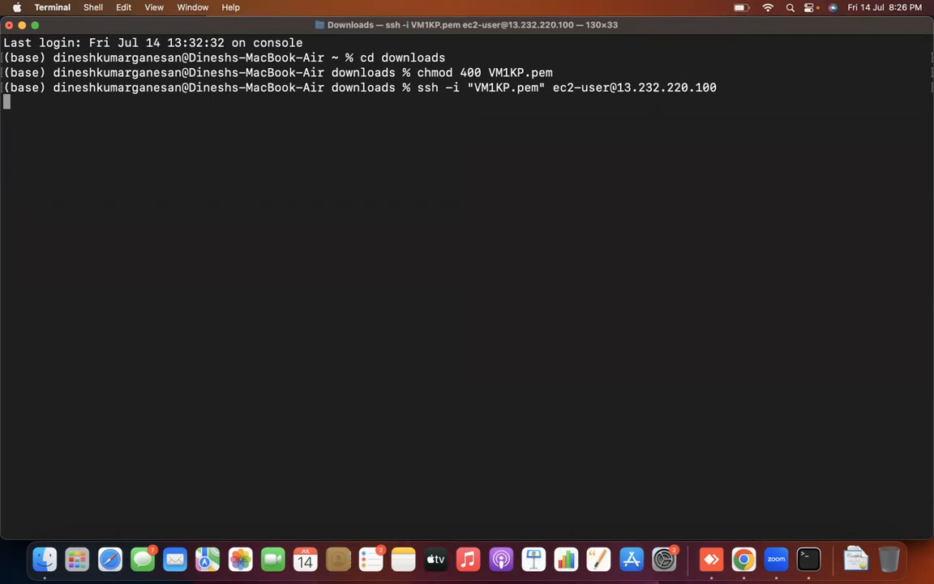
key(ctrl+c)
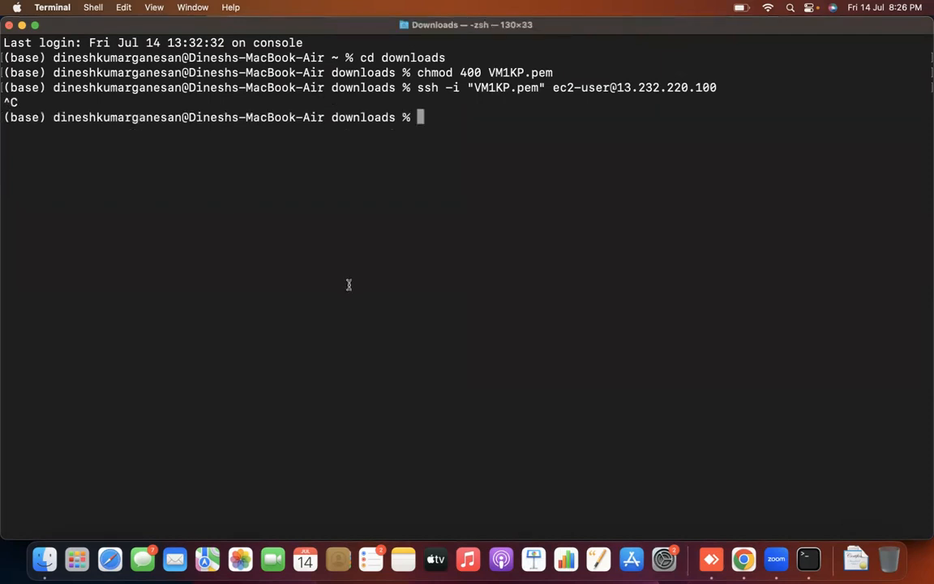
Step: Go up one directory level in Terminal and change to the documents directory
text(cd ..)
key(Return)
text(cd documents)
key(Return)
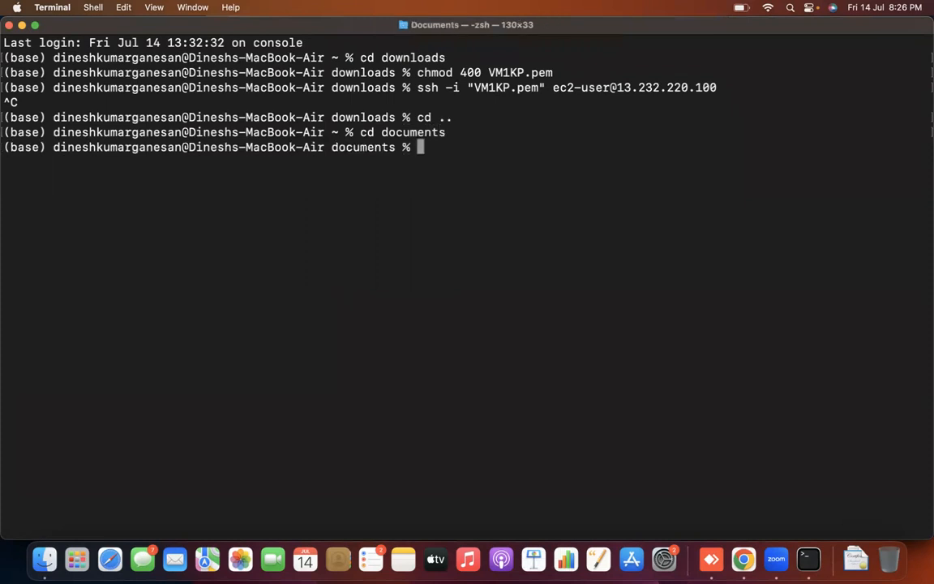
Step: Copy the chmod 400 VM1KP.pem command from the Chrome instructions and run it in Terminal's documents directory
key(super+Tab)
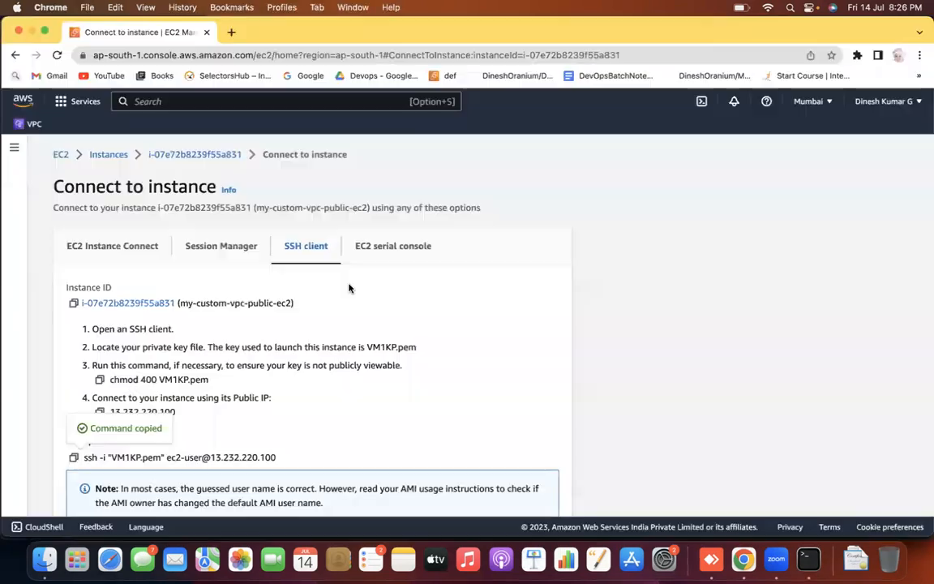
click(97, 379)
key(super+Tab)
key(super+v)
key(Return)
key(super+Tab)
click(74, 457)
key(super+Tab)
key(super+v)
key(Return)
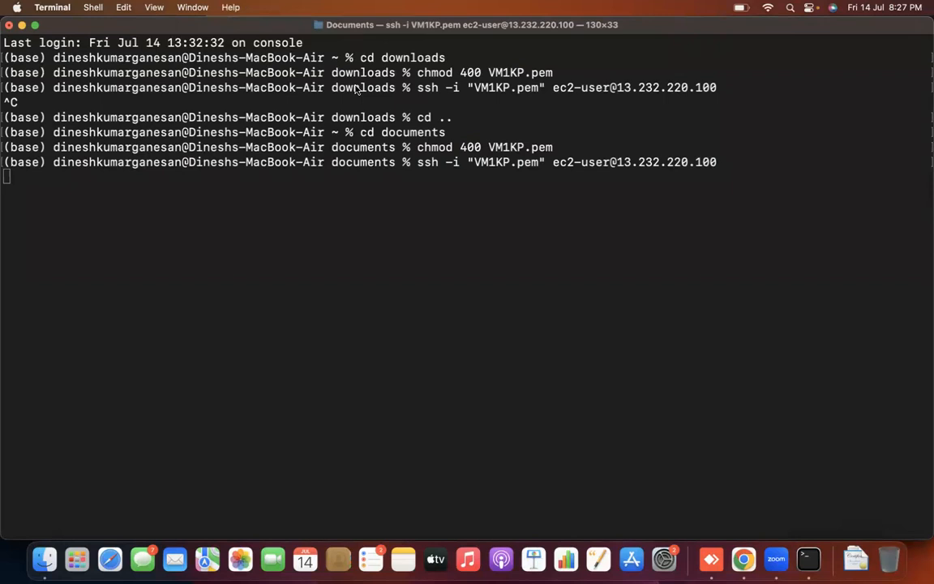
Step: Switch to Chrome and create an internet gateway with the name tag igw in the VPC console
click(744, 560)
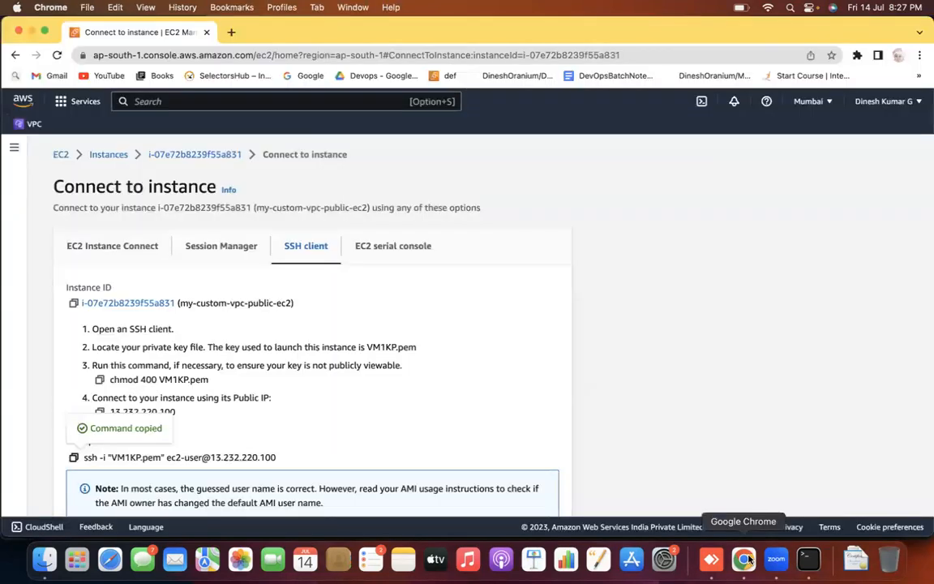
click(29, 124)
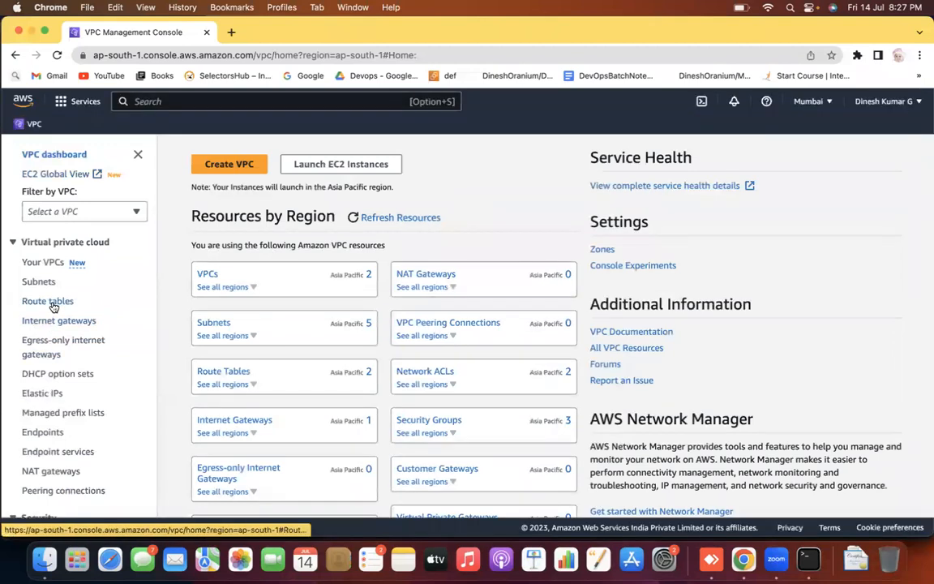
click(52, 319)
click(813, 159)
click(112, 325)
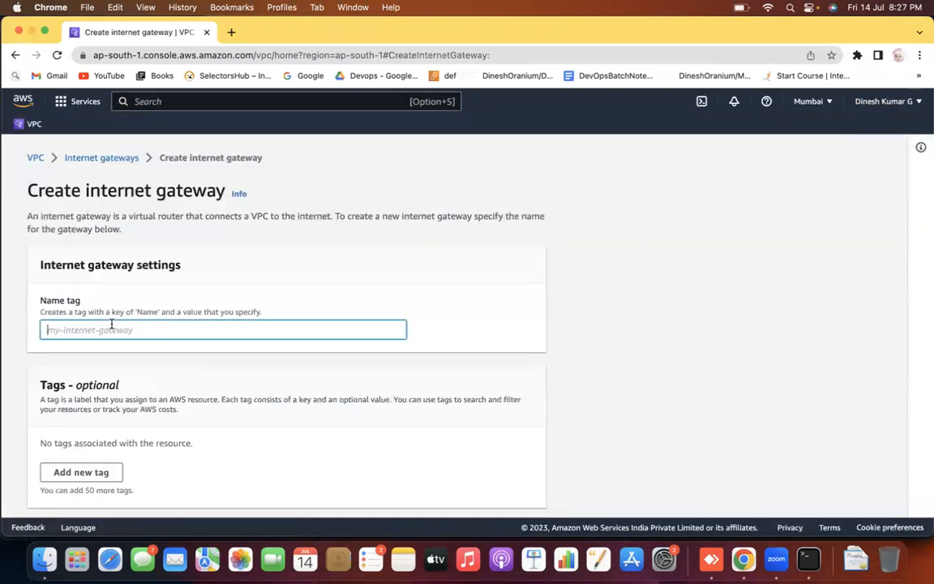
text(my-inger)
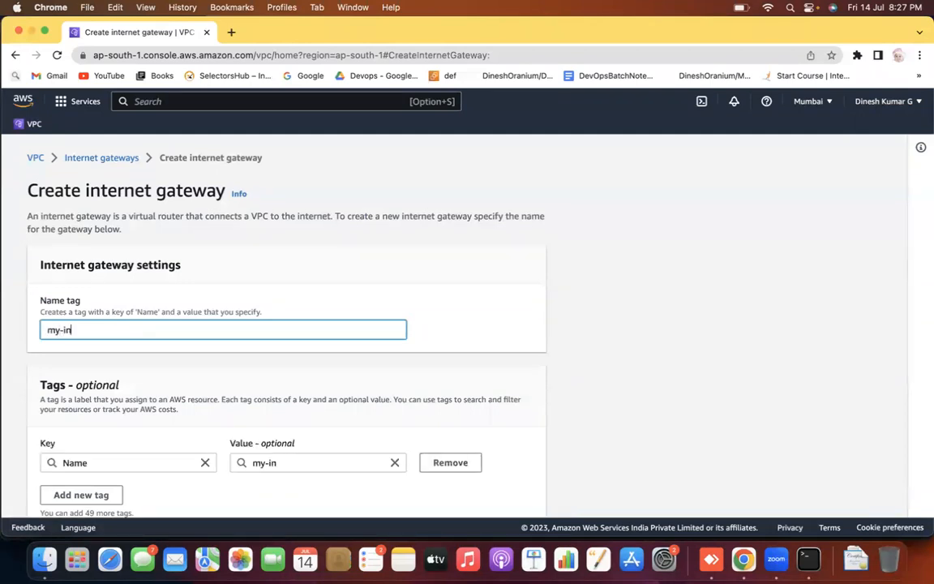
key(BackSpace)
key(BackSpace)
key(BackSpace)
key(BackSpace)
key(BackSpace)
key(BackSpace)
text(ig)
key(BackSpace)
text(gw)
click(542, 240)
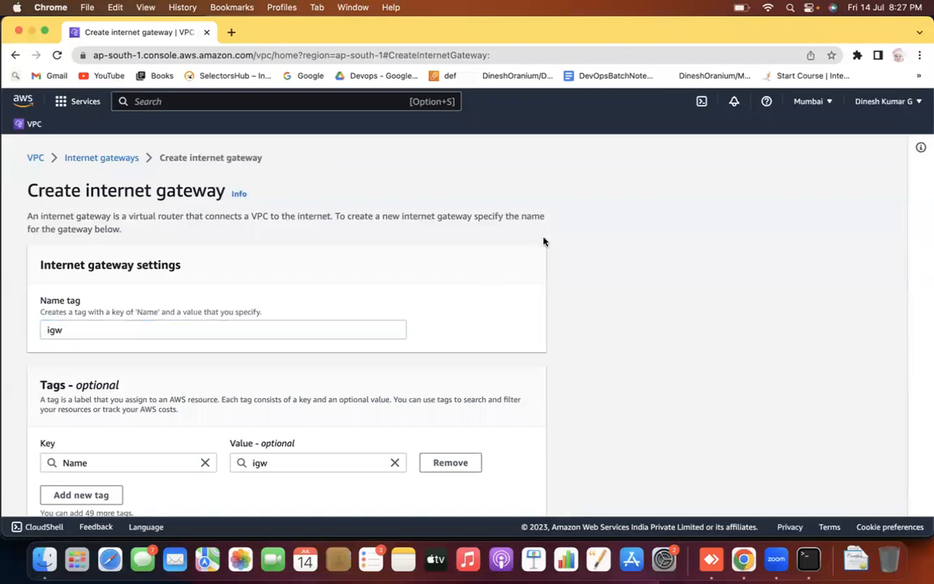
scroll(544, 240, down, 2)
click(503, 496)
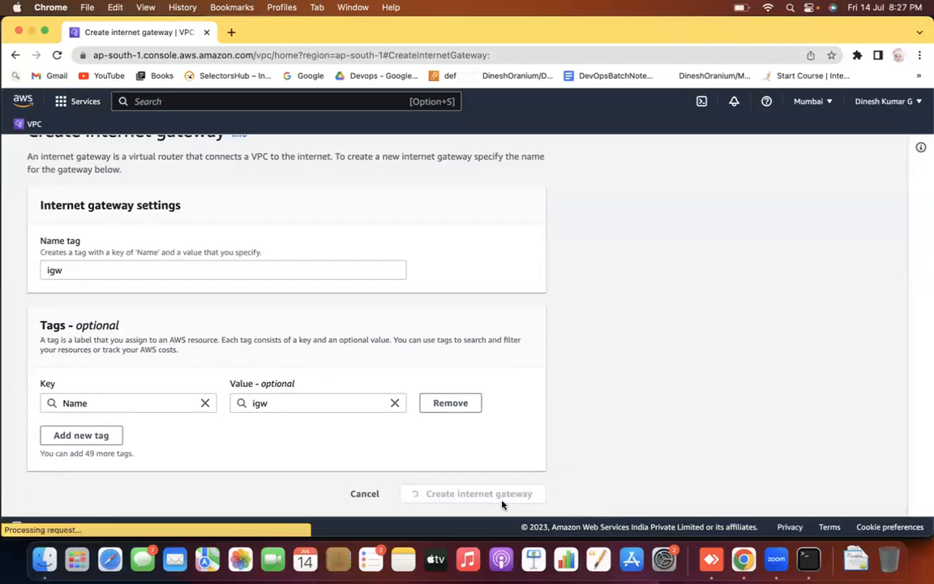
Step: Attach the igw internet gateway to my-custom-vpc
click(828, 151)
click(97, 309)
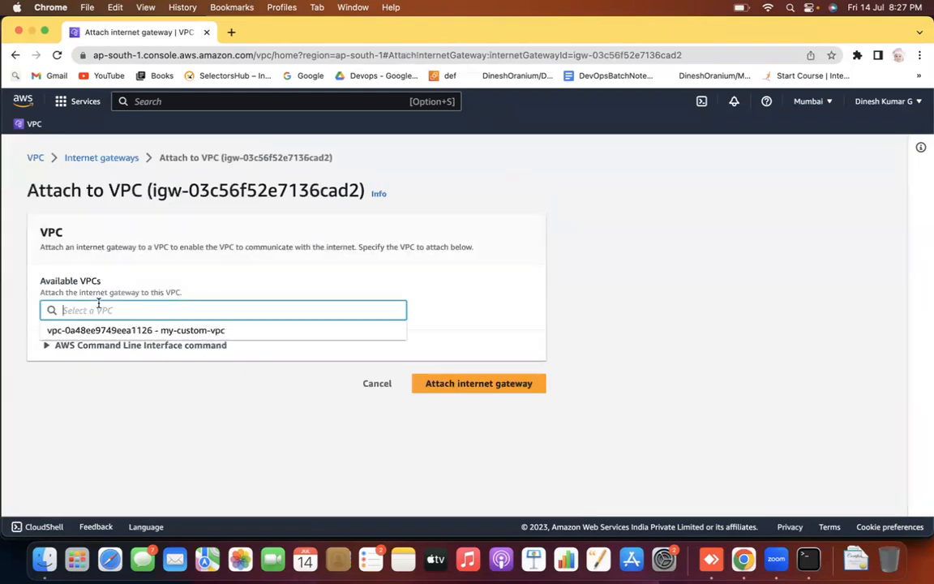
click(187, 332)
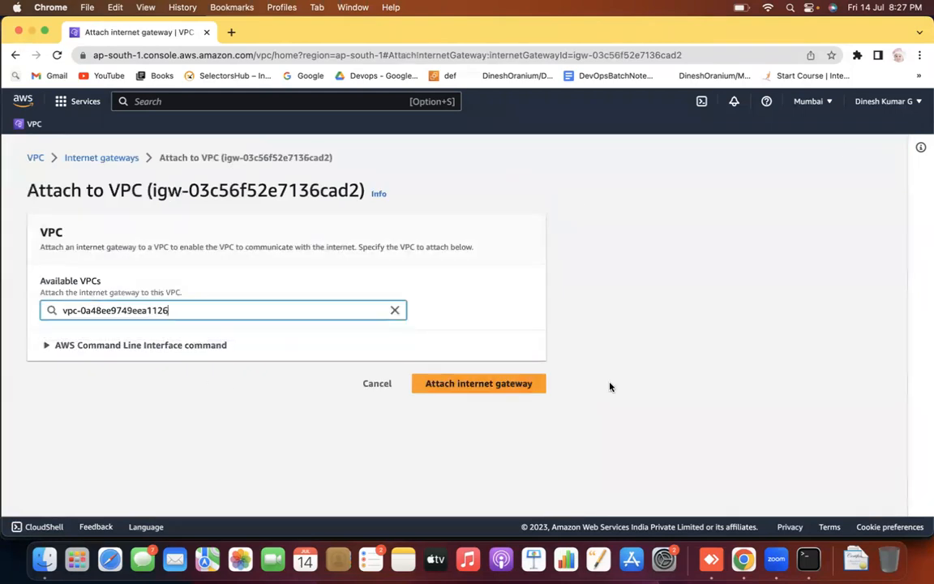
click(520, 384)
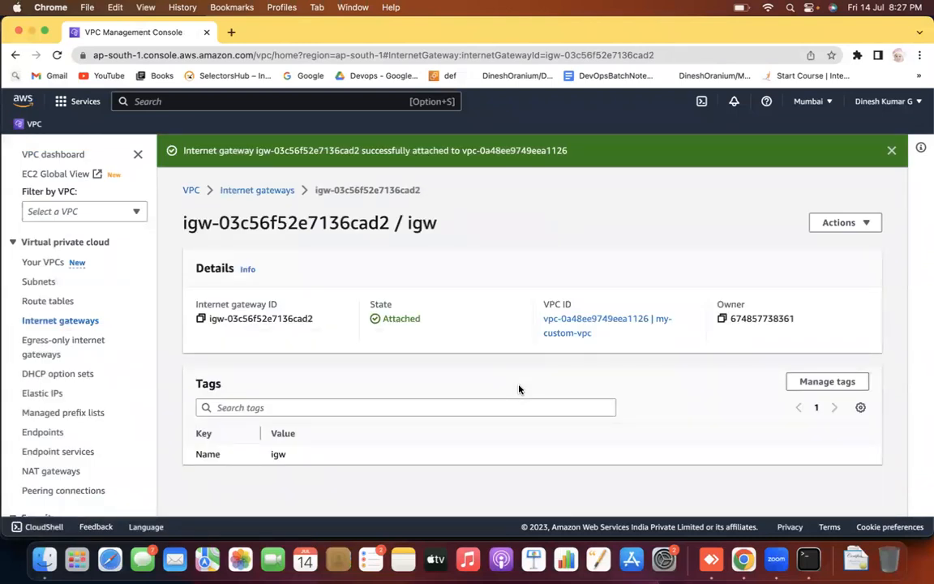
Step: Create a route table named public-route-table in my-custom-vpc
click(47, 305)
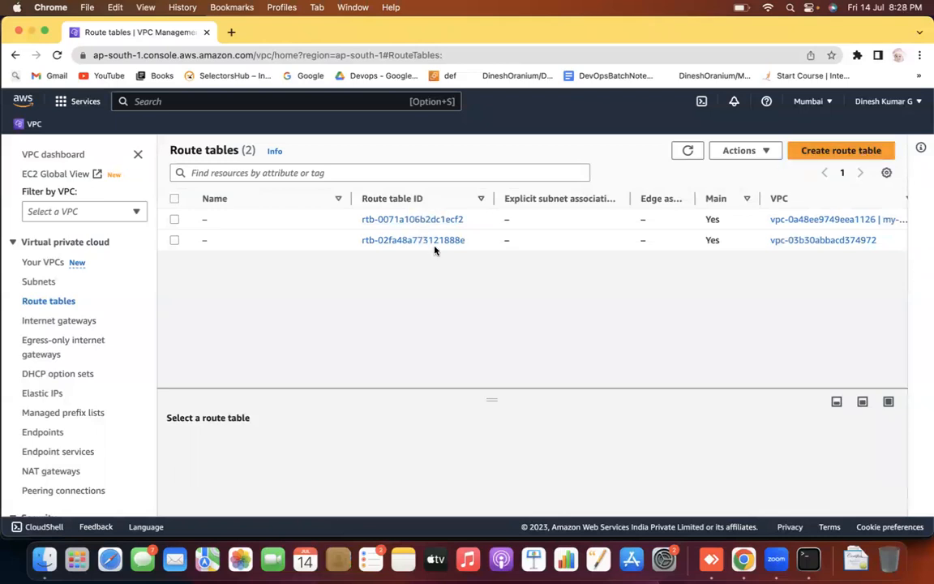
click(835, 150)
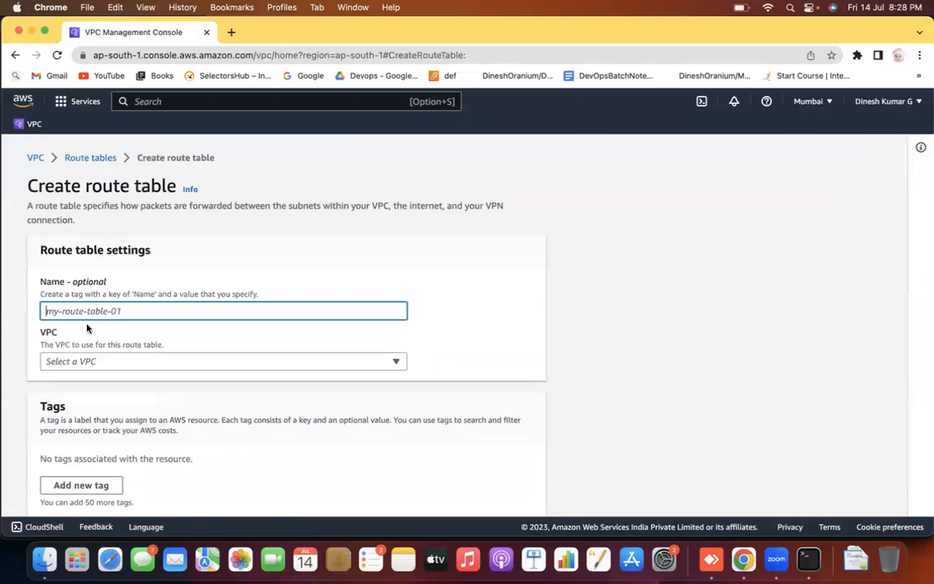
text(public-route-table)
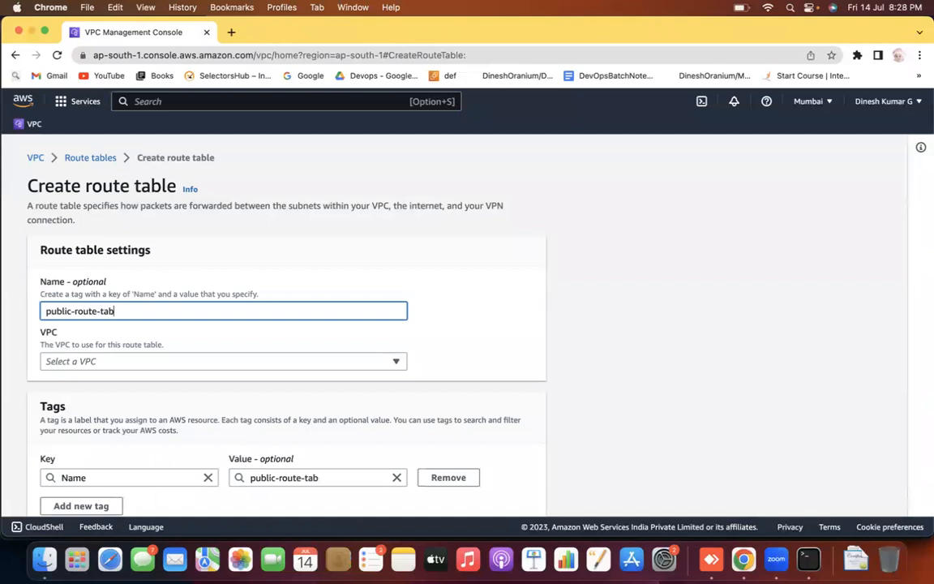
click(72, 365)
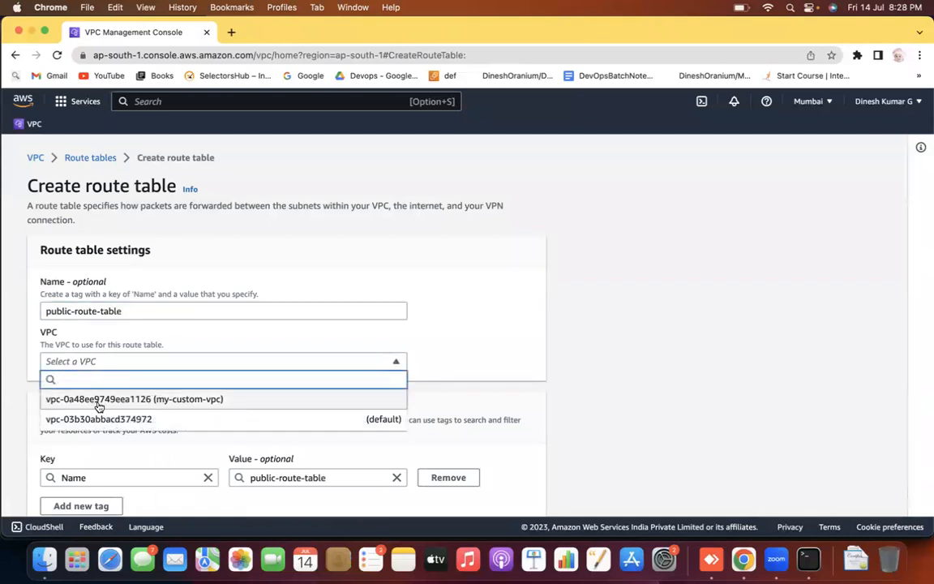
click(156, 400)
scroll(593, 329, down, 2)
scroll(593, 329, down, 3)
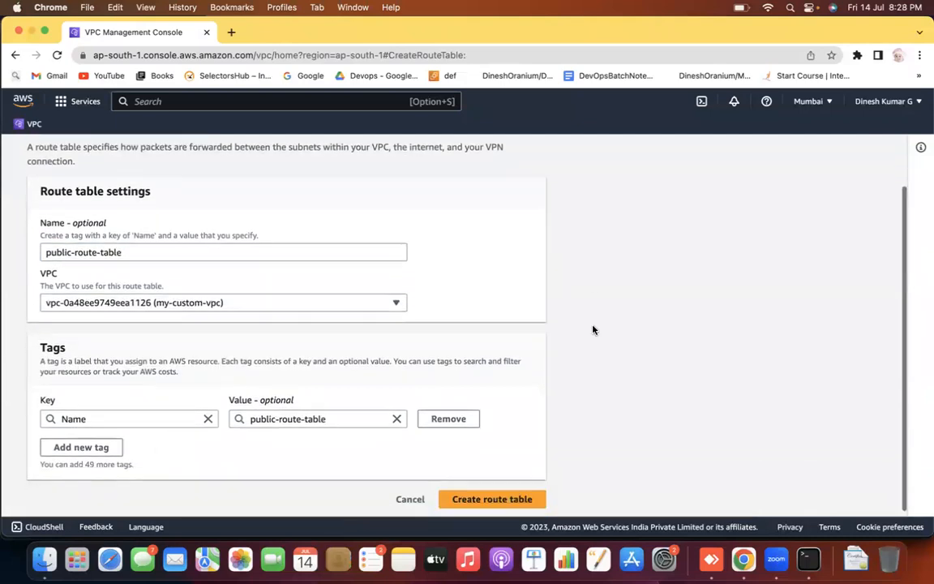
click(507, 495)
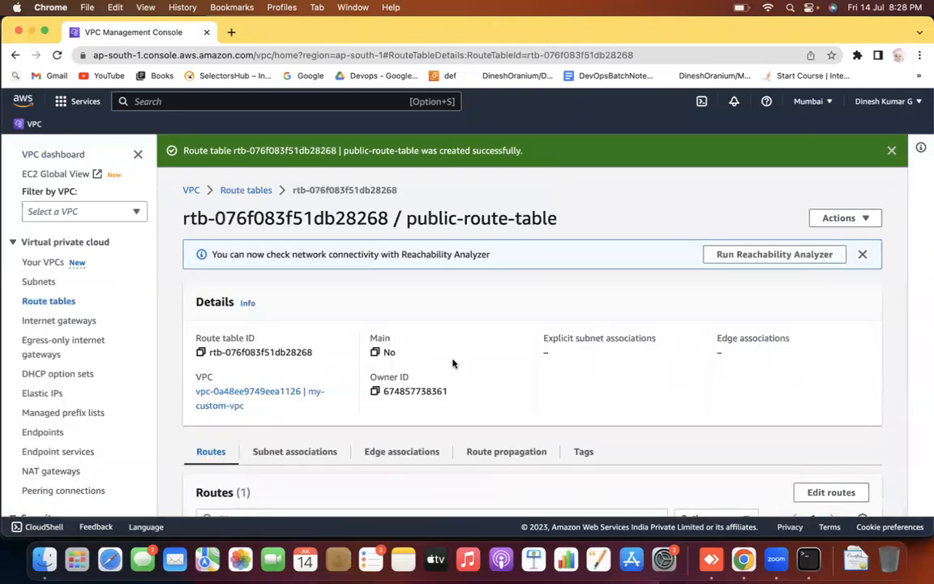
Step: Associate my-custom-vpc-public-subnet explicitly with public-route-table and save the association
scroll(610, 193, down, 4)
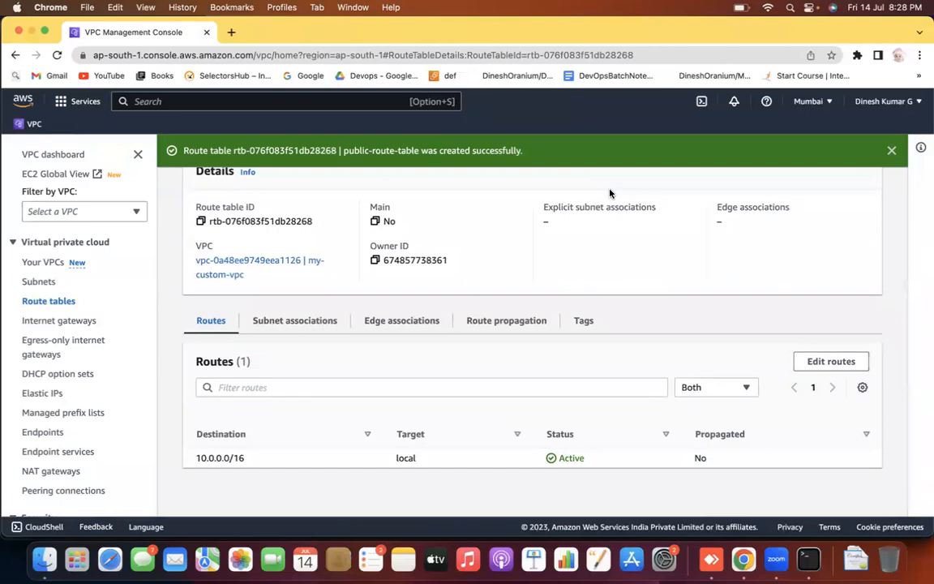
click(281, 322)
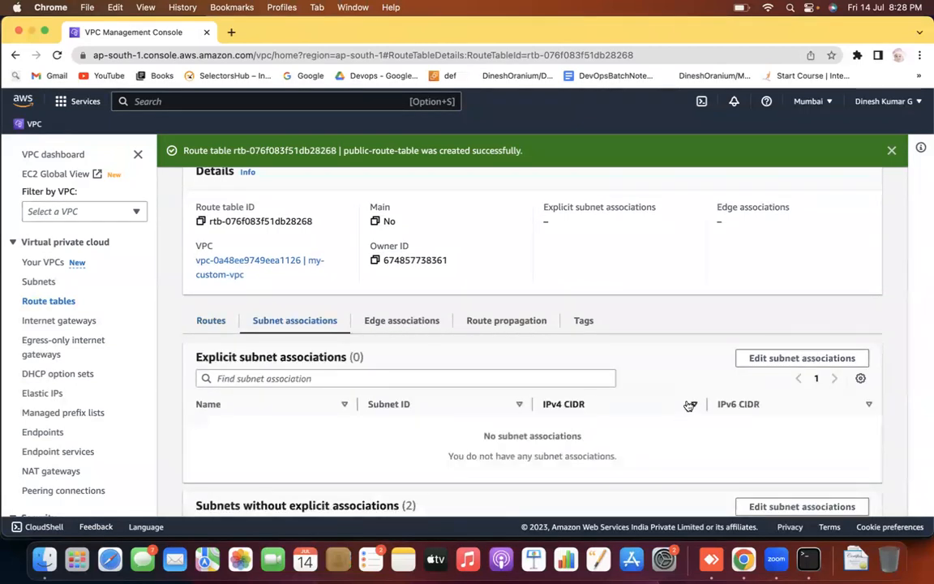
click(793, 360)
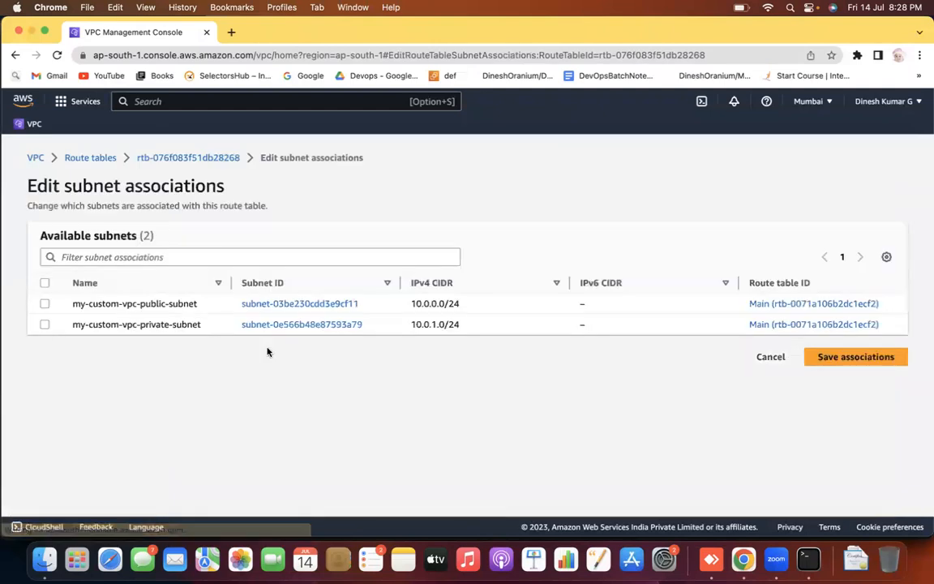
click(45, 303)
click(853, 443)
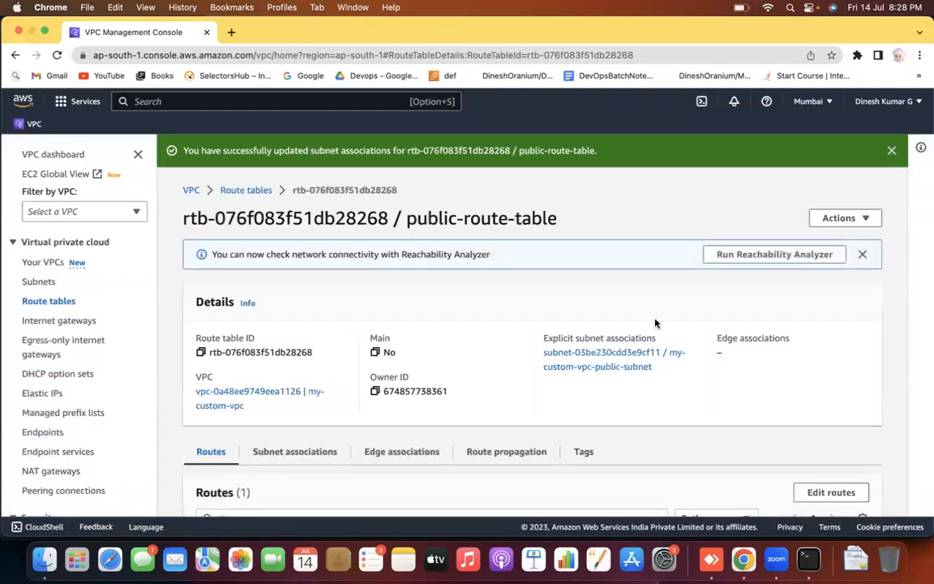
Step: Add a route to public-route-table with destination 0.0.0.0/0 and the igw internet gateway as target, and save the changes
scroll(658, 206, down, 1)
scroll(658, 206, down, 3)
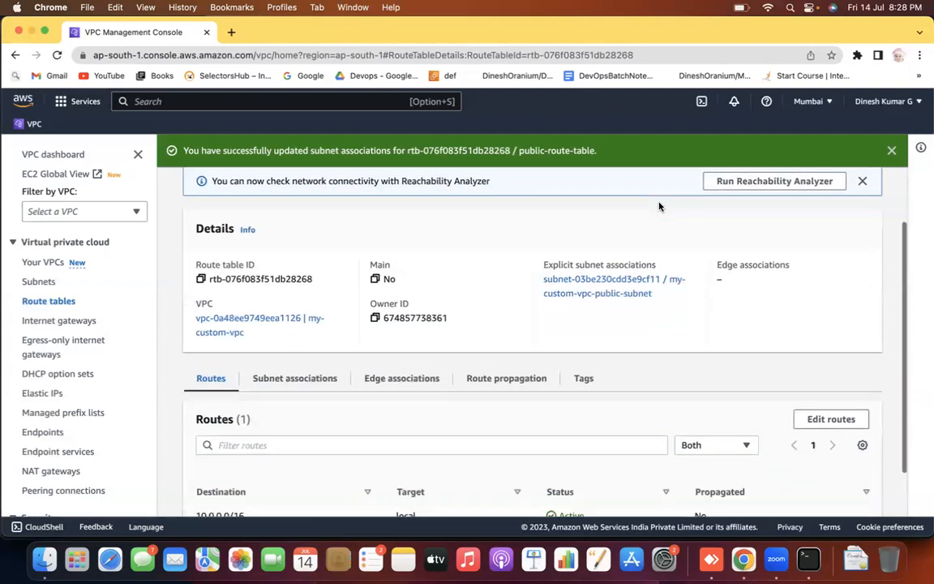
click(840, 361)
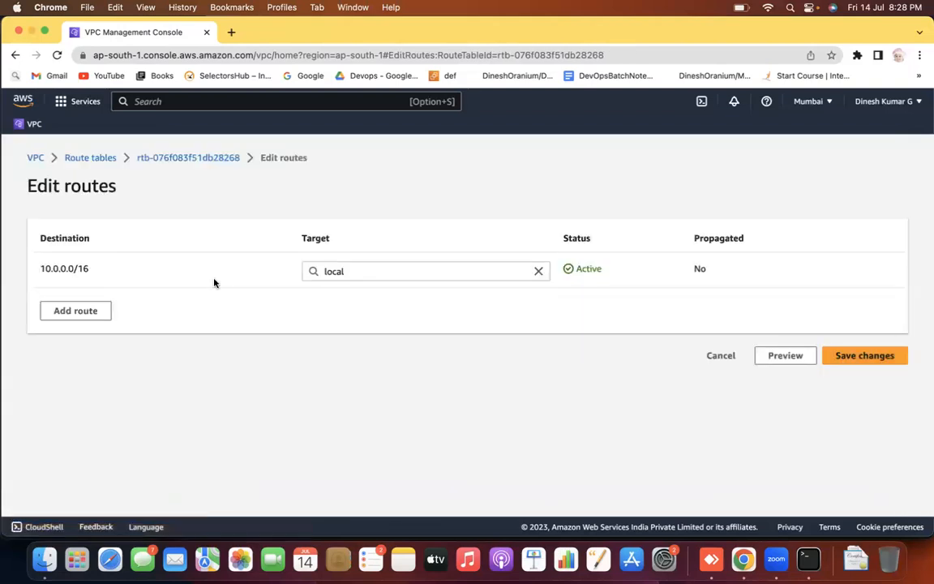
click(66, 315)
click(95, 305)
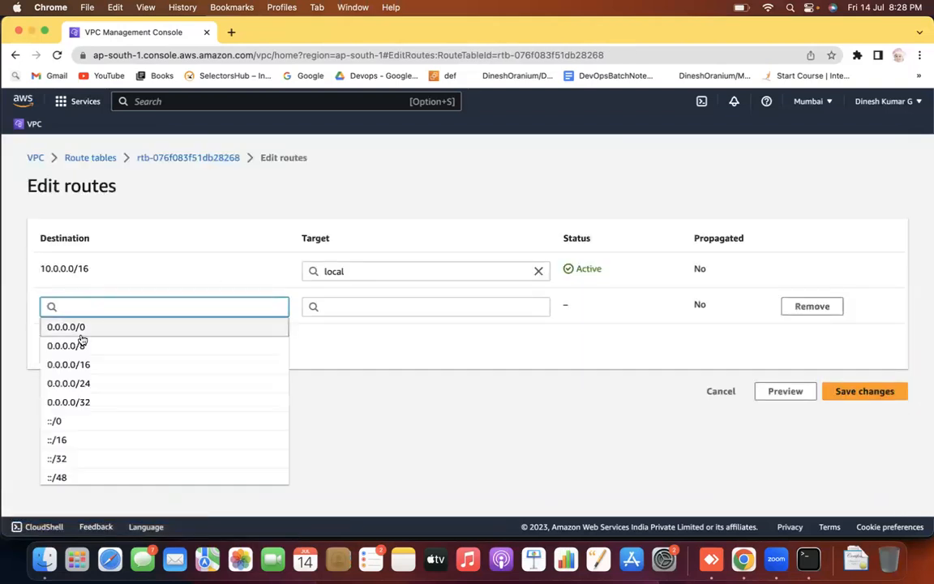
click(80, 329)
click(337, 306)
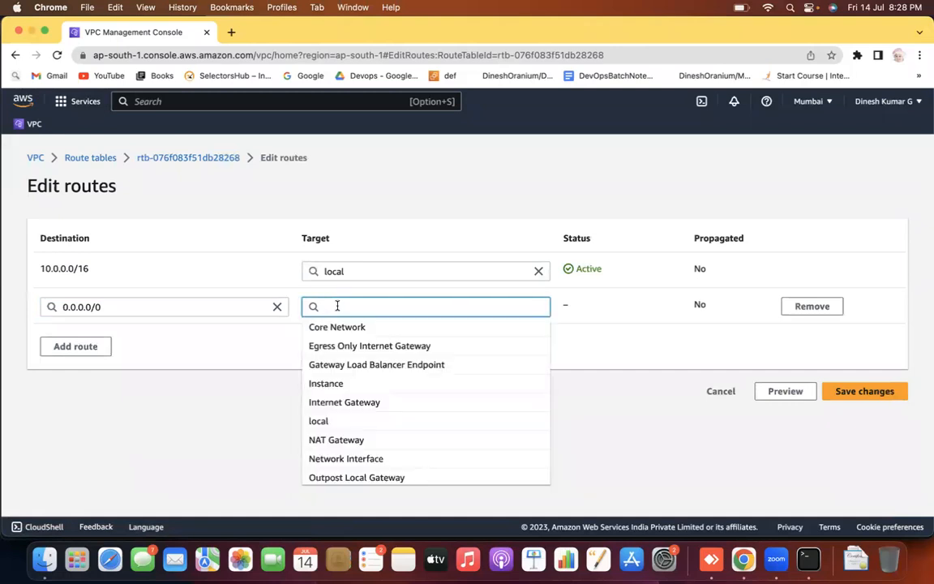
click(365, 402)
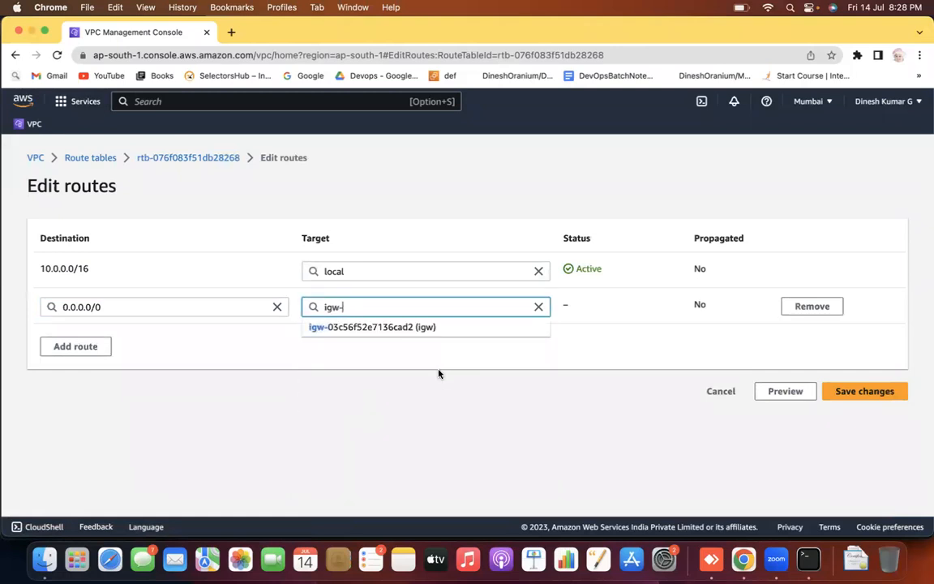
click(413, 328)
click(890, 395)
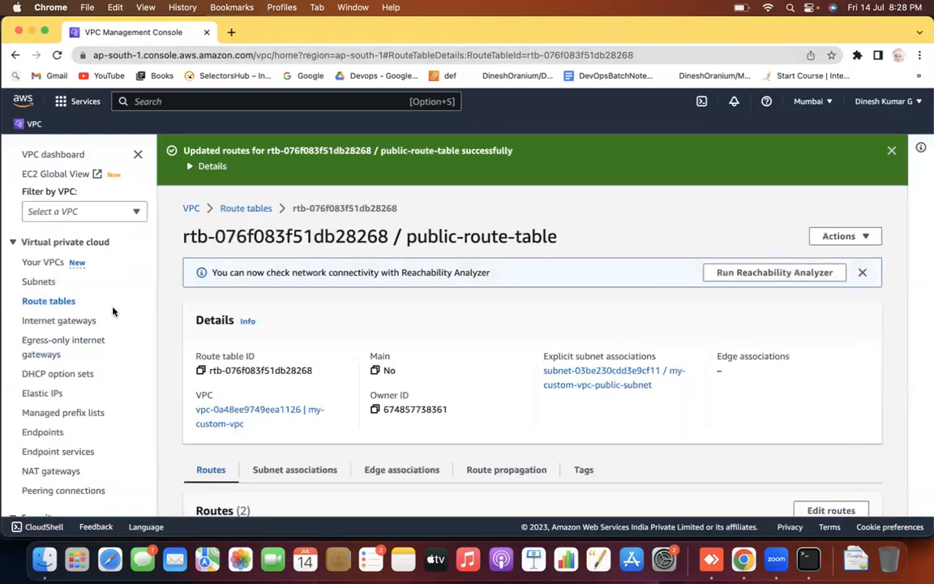
click(808, 558)
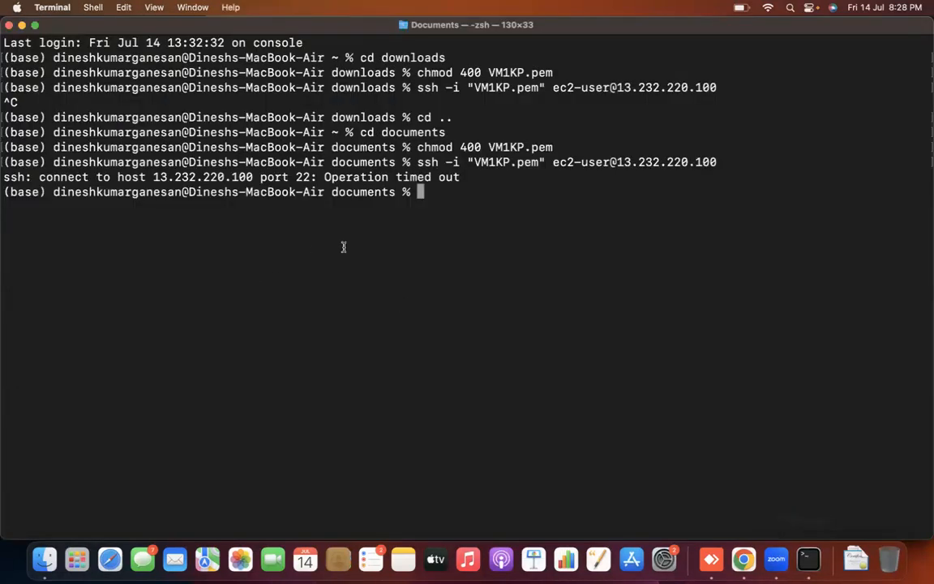
key(Up)
key(Return)
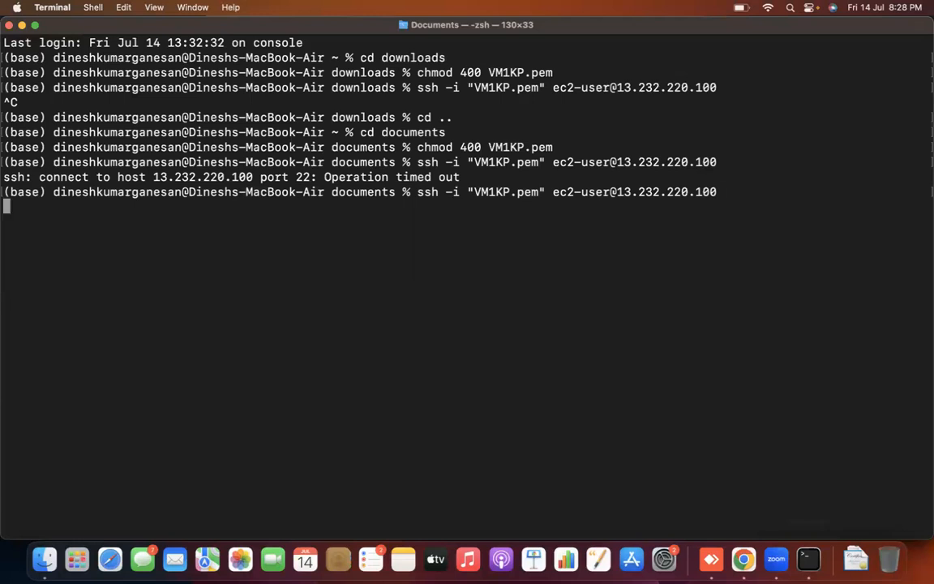
text(yes)
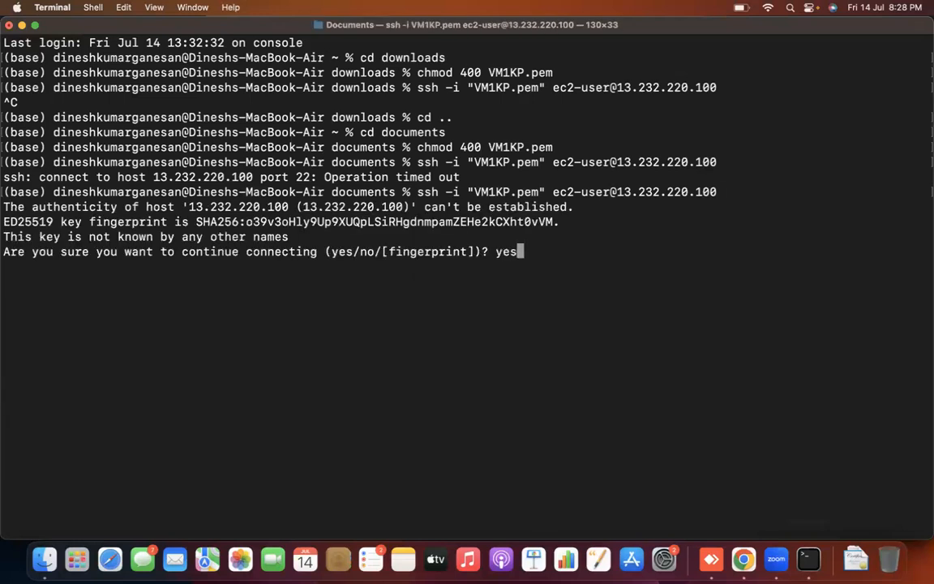
key(Return)
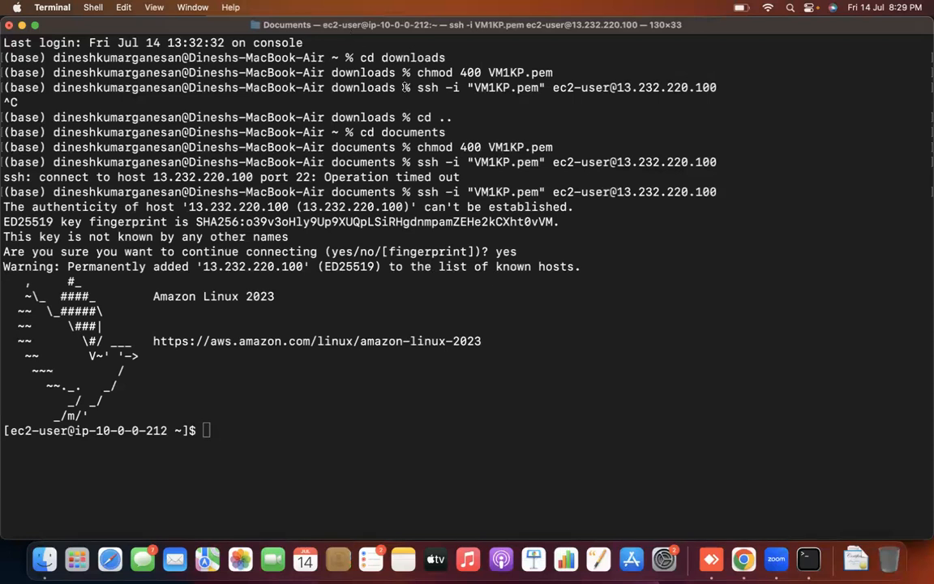
Step: Switch to Chrome, duplicate the VPC console tab, and search for ec2 in the copy to open the EC2 dashboard
click(744, 559)
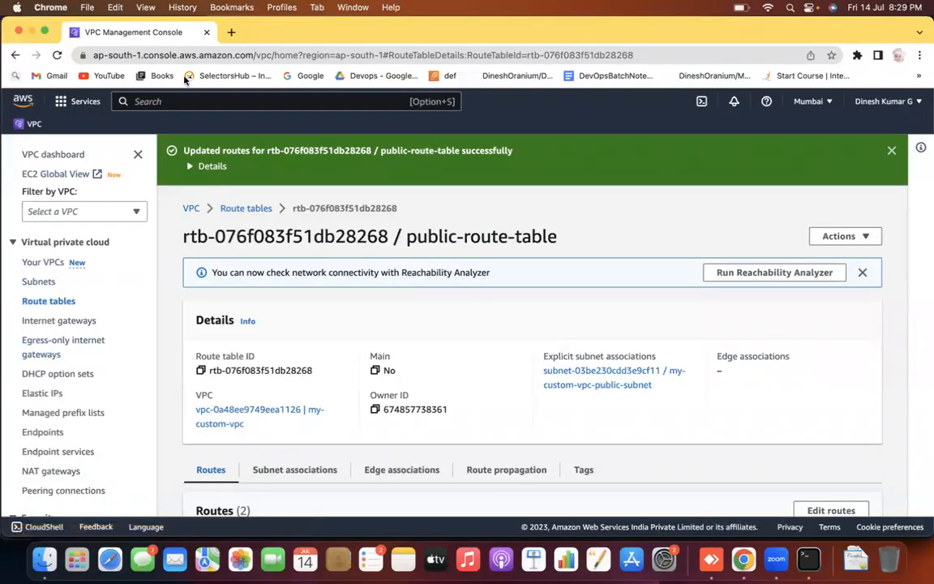
right_click(173, 32)
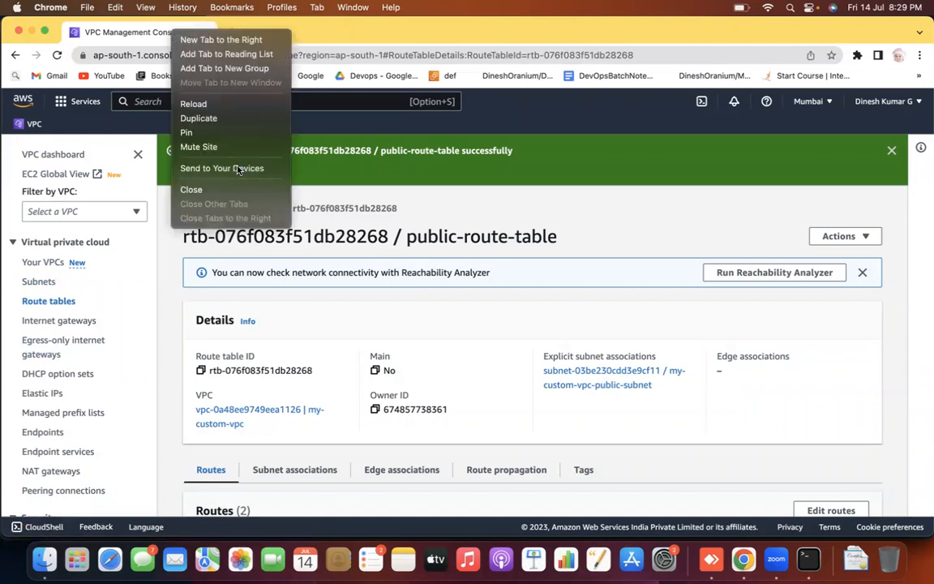
click(227, 119)
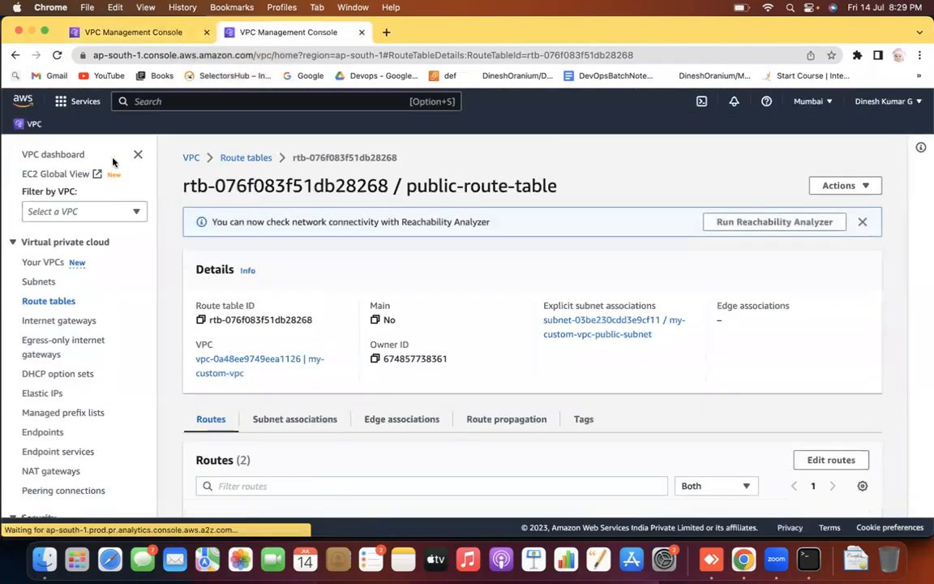
click(172, 101)
text(ec2)
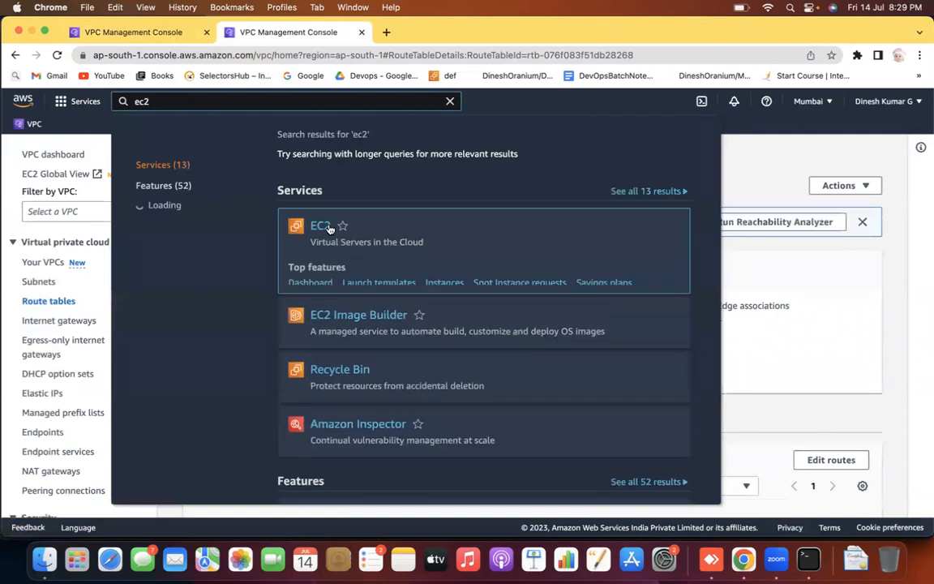
click(320, 227)
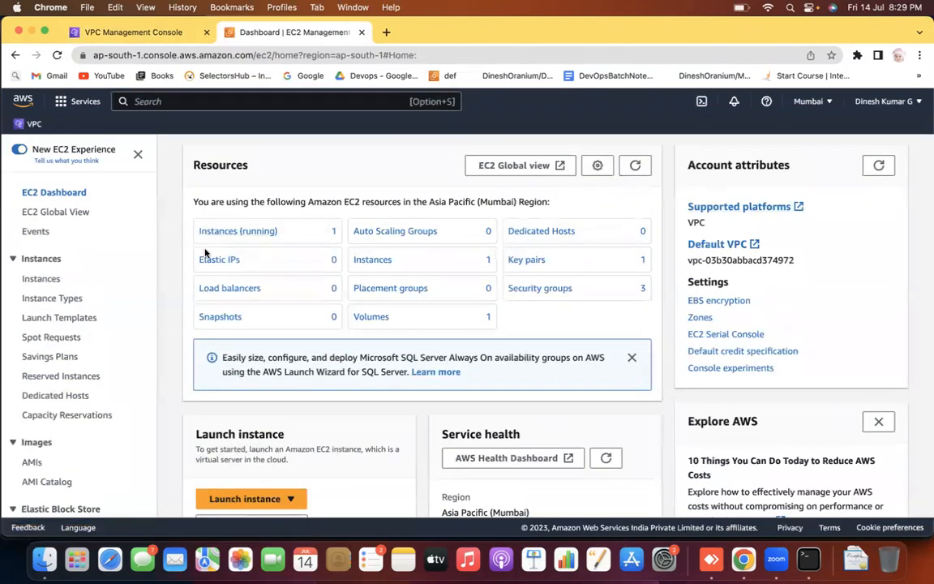
Step: Start launching an EC2 instance and name it my-custom-vpc-private-instance
click(268, 502)
click(276, 450)
click(220, 341)
text(m)
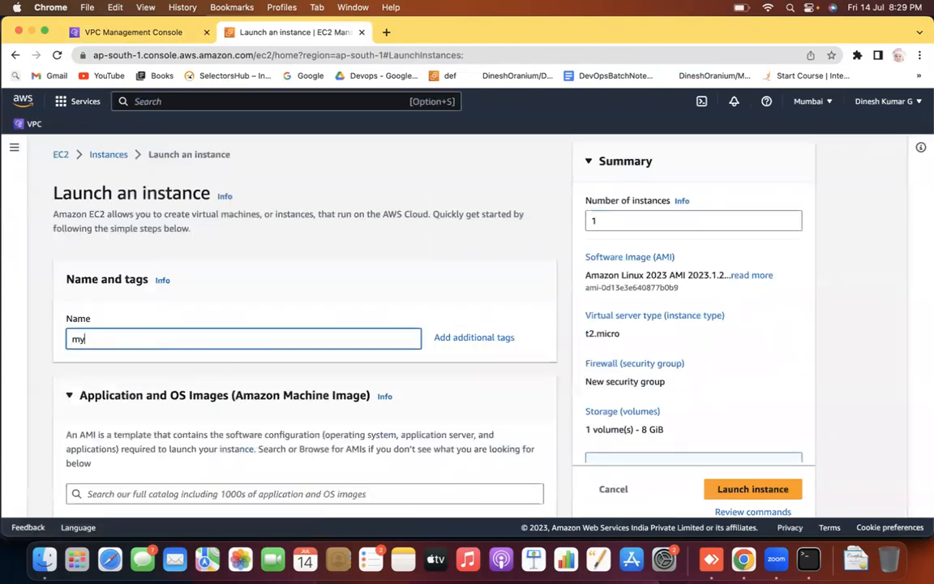
text(y-cuct)
key(BackSpace)
key(BackSpace)
text(stom-vpc-private-instance)
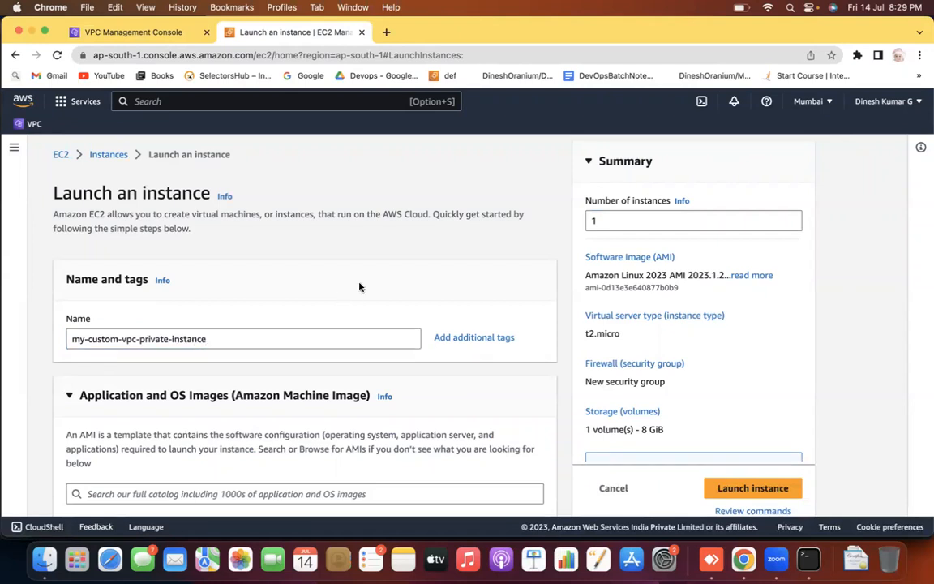
Step: Choose VM1KP as the key pair for the new instance
scroll(359, 286, down, 5)
scroll(359, 286, down, 15)
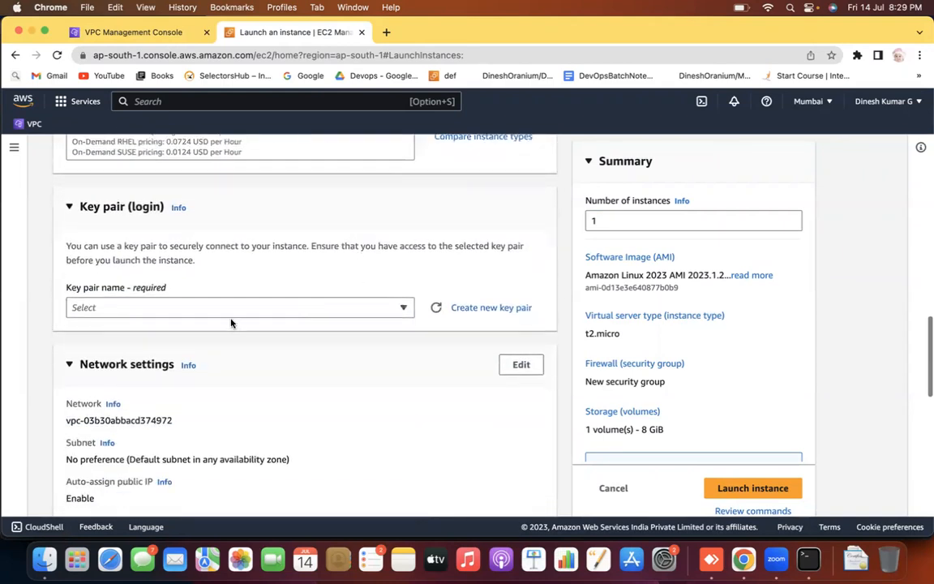
click(211, 313)
click(181, 373)
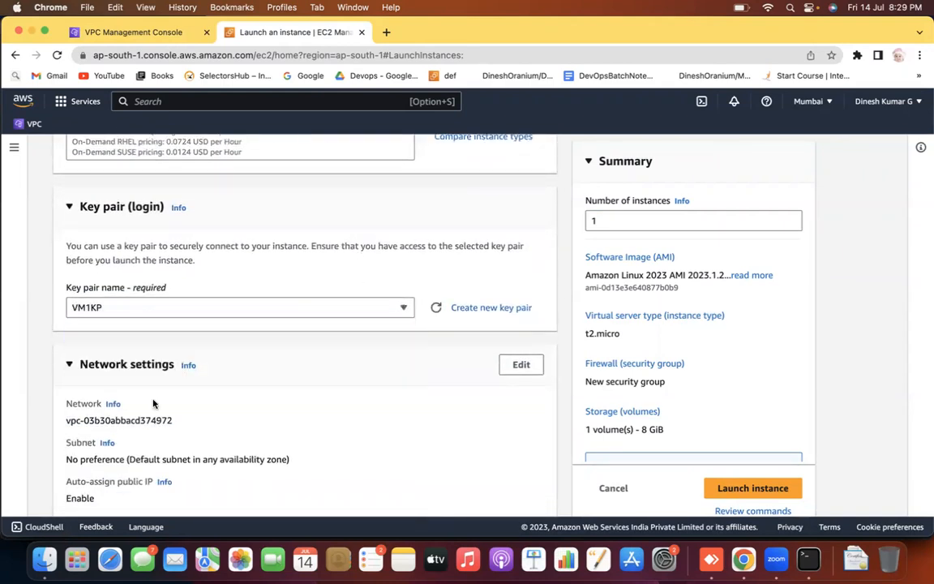
Step: Set the instance's network to my-custom-vpc with subnet my-custom-vpc-private-subnet, and launch the instance
click(524, 365)
click(186, 423)
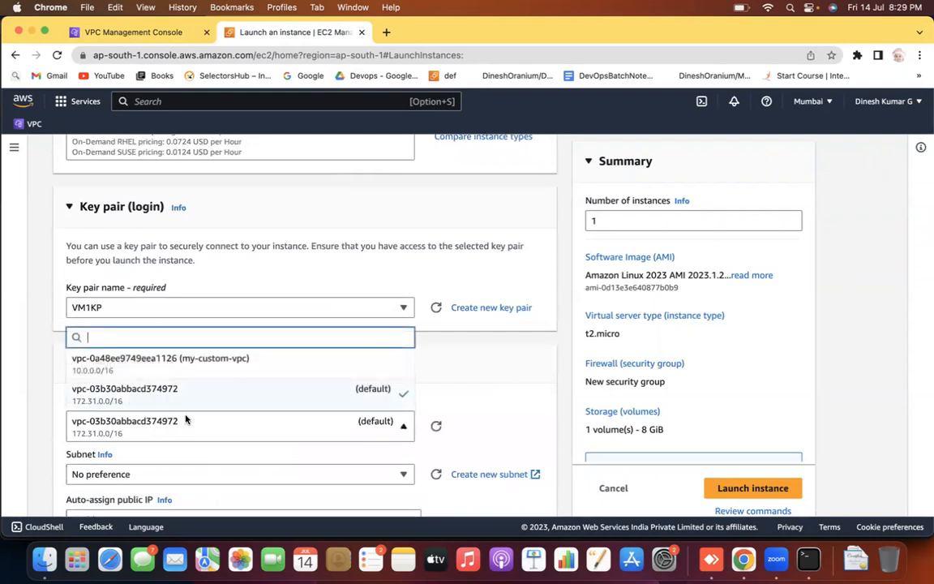
click(192, 369)
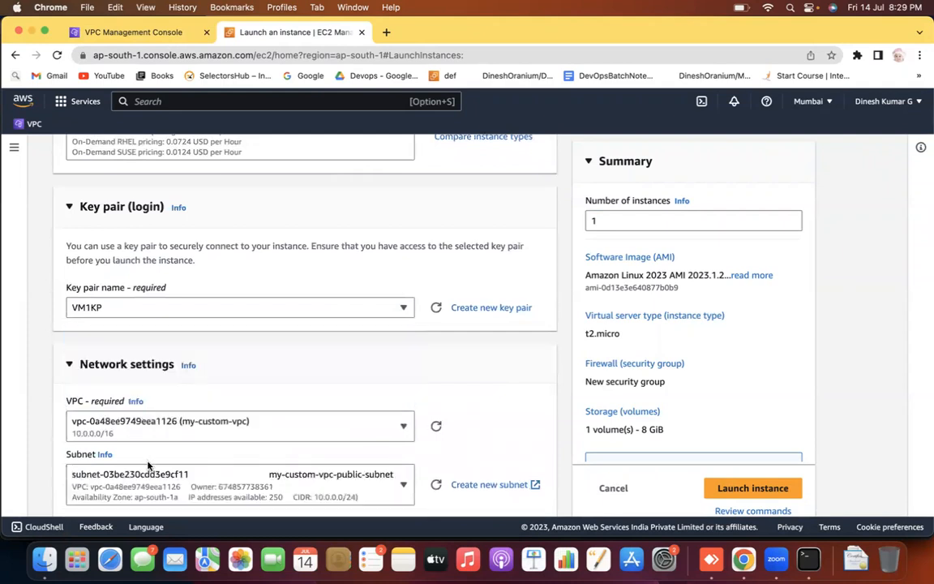
click(398, 493)
click(390, 435)
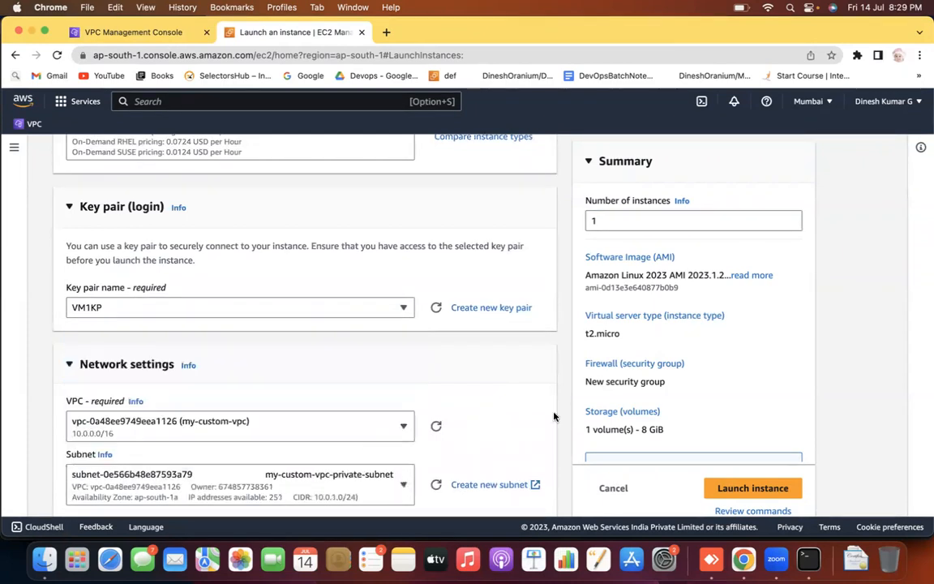
scroll(516, 433, down, 5)
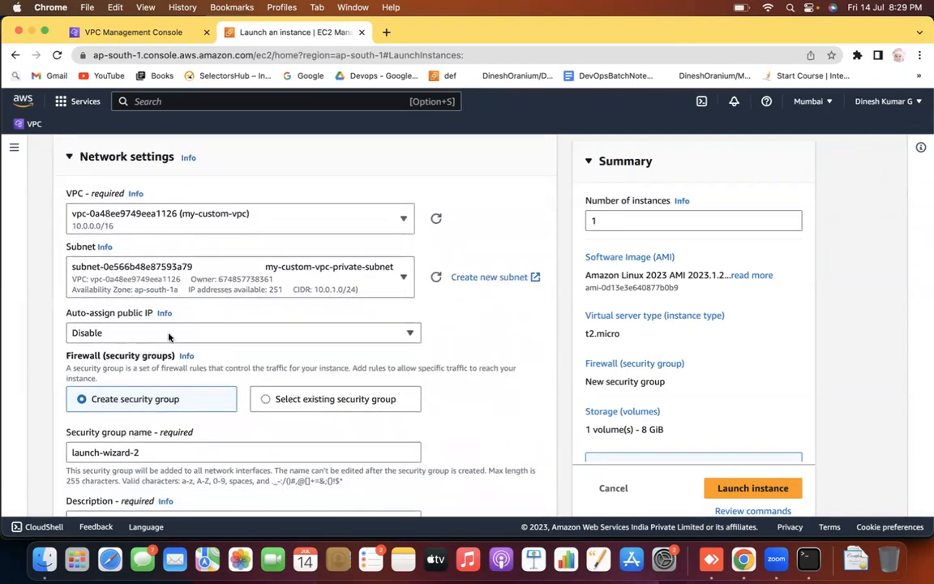
click(751, 487)
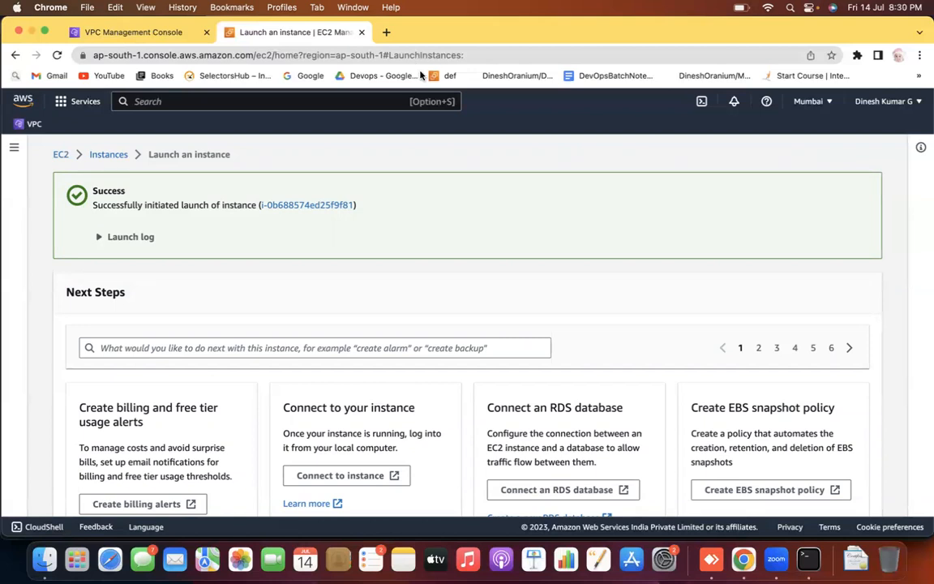
Step: View all instances and refresh the list to check the state of my-custom-vpc-private-instance
scroll(653, 198, down, 5)
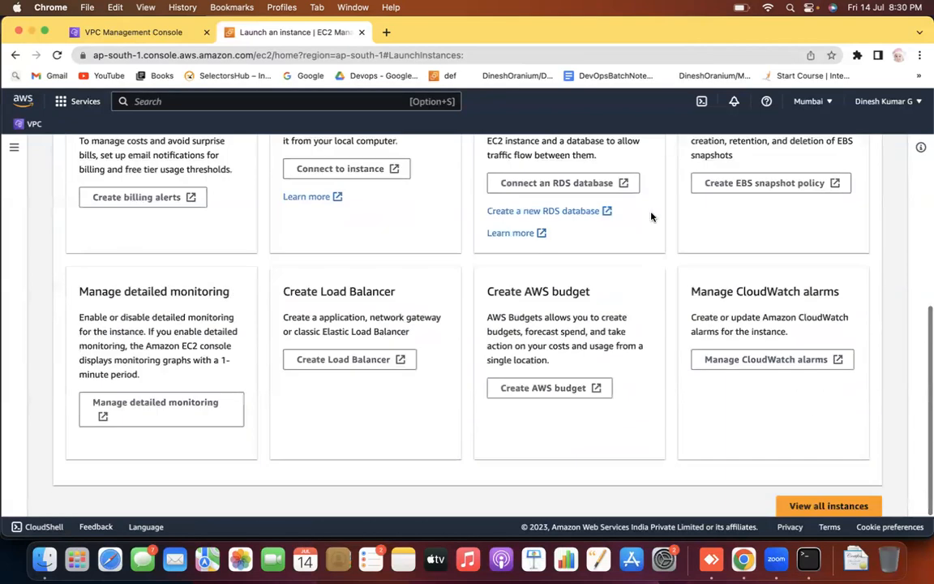
click(824, 505)
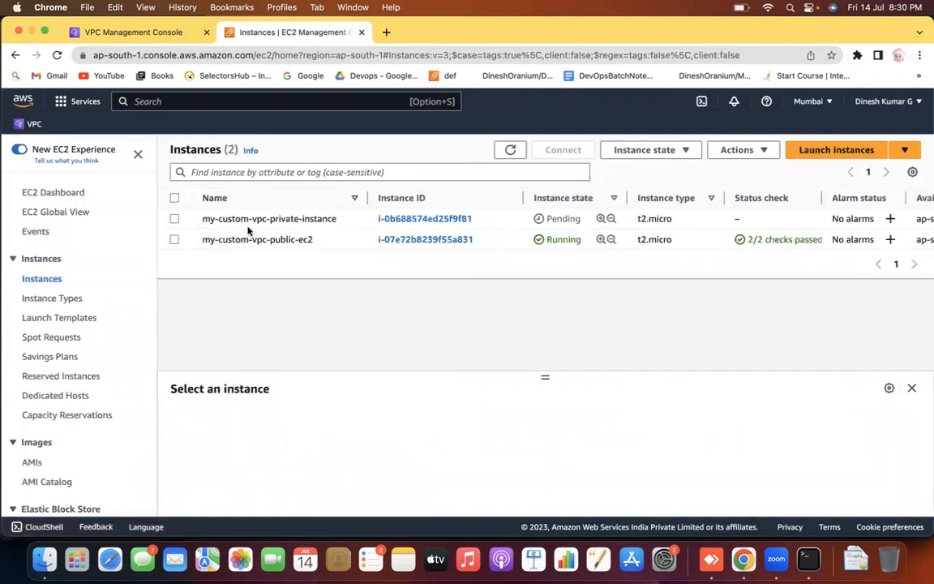
click(513, 150)
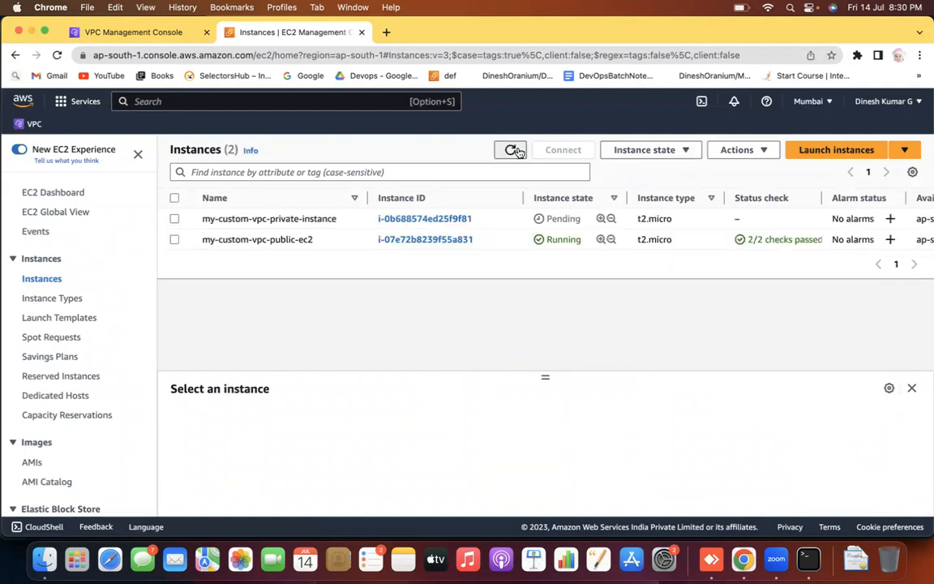
click(513, 150)
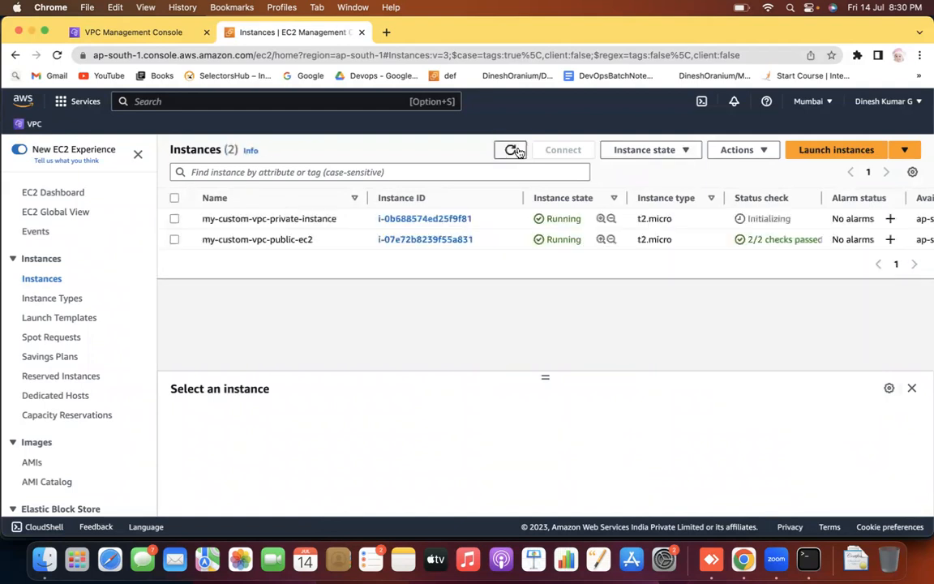
click(513, 150)
Step: Open the connection page of my-custom-vpc-private-instance and review its EC2 Instance Connect options
click(175, 220)
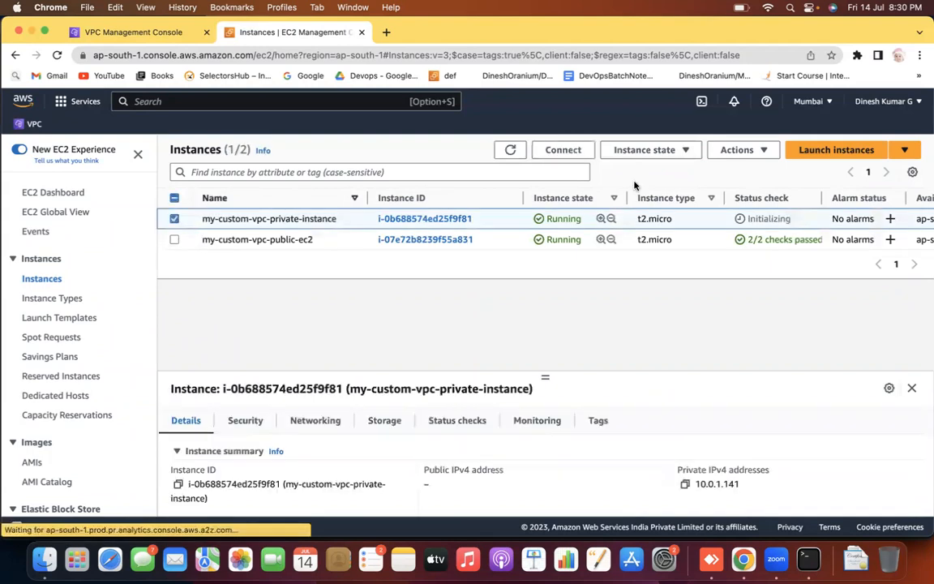
click(561, 150)
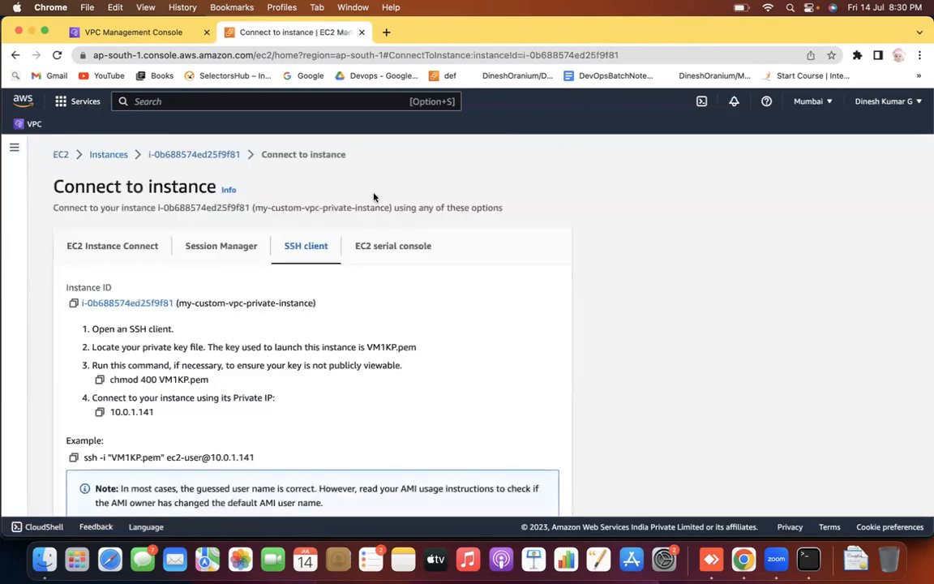
click(107, 249)
scroll(601, 299, down, 1)
scroll(601, 299, down, 1)
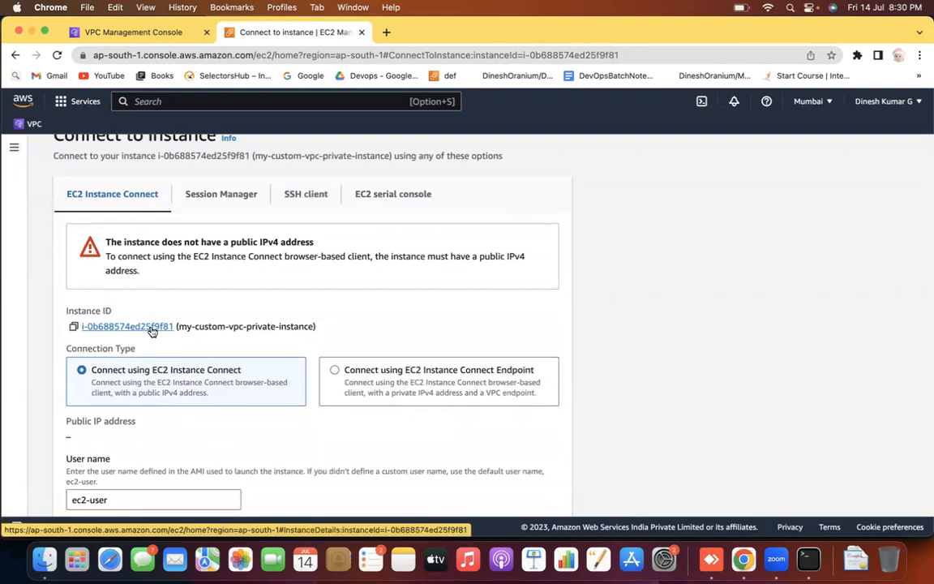
scroll(573, 236, up, 2)
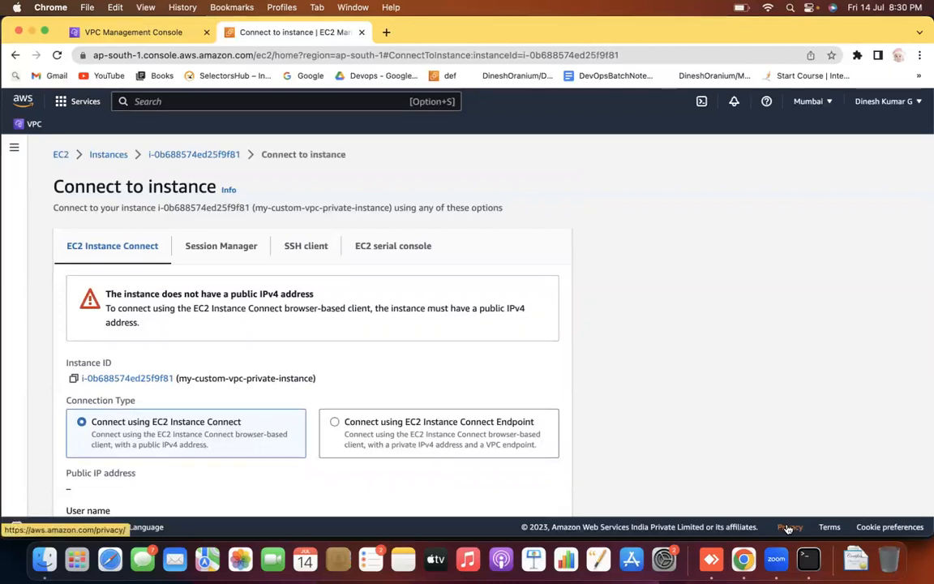
Step: Switch to Terminal, run ping google.com from the public instance's SSH session, and stop the ping
click(808, 560)
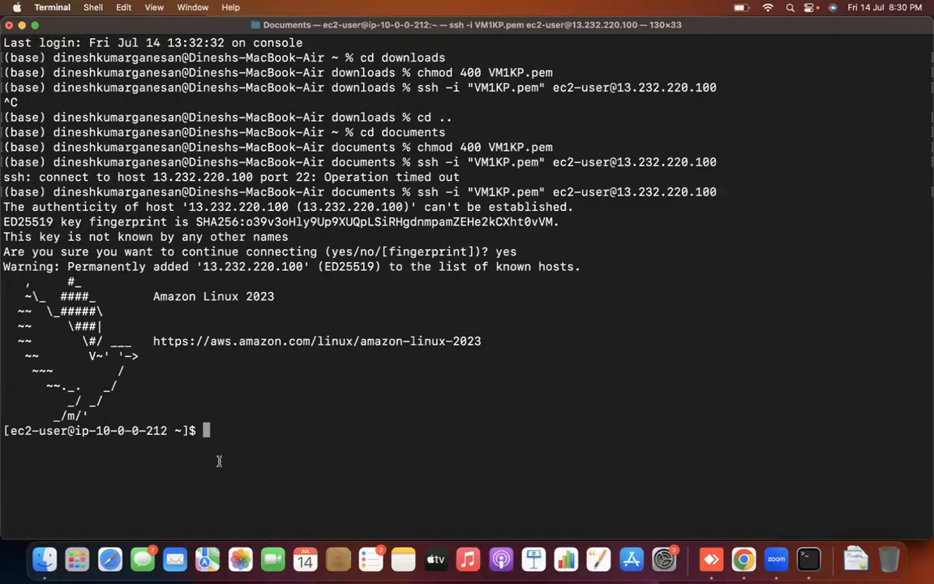
text(ping)
key(super+Tab)
key(super+Tab)
text(google.com)
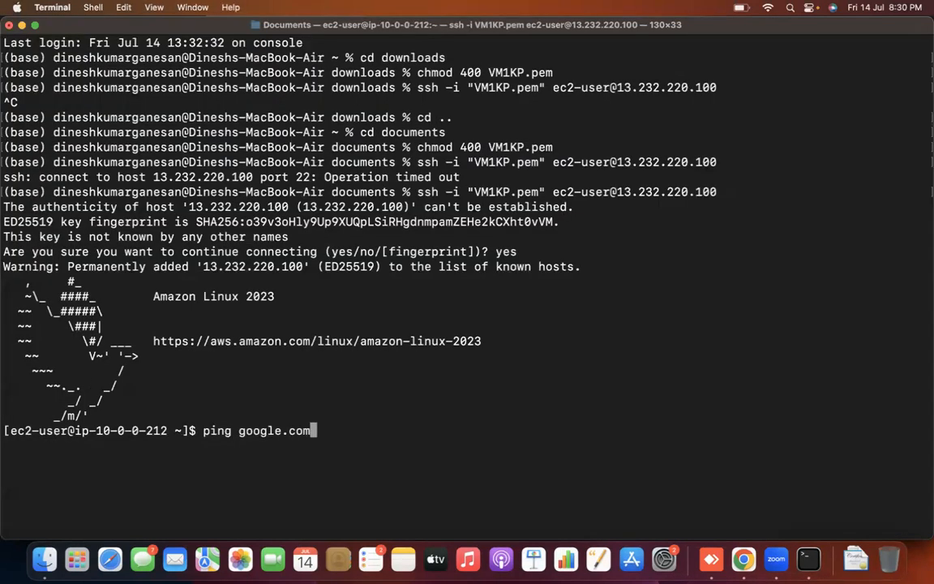
key(Return)
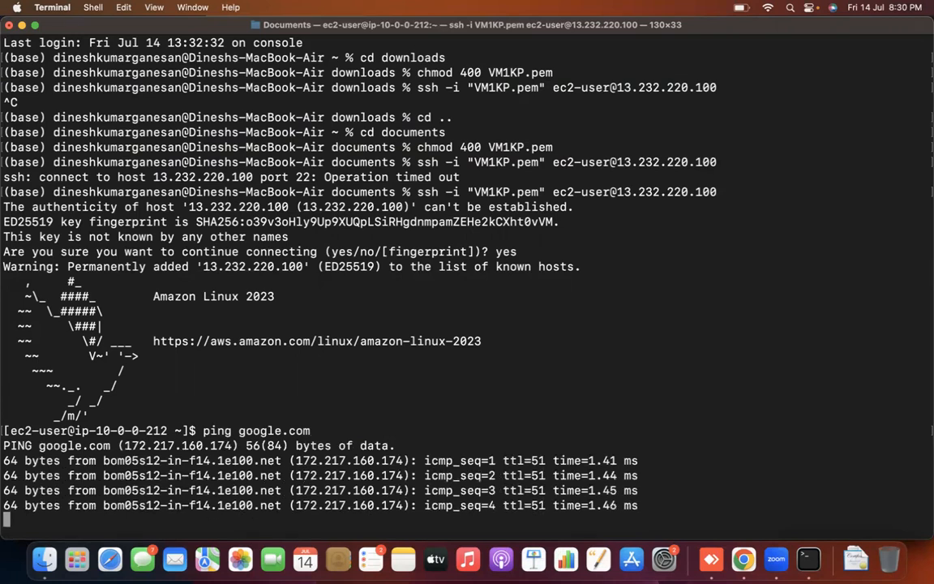
key(ctrl+c)
Step: Copy the private IPv4 address of my-custom-vpc-private-instance from Chrome, run ping 10.0.1.141 in Terminal, and stop the ping
text(ping)
key(super+Tab)
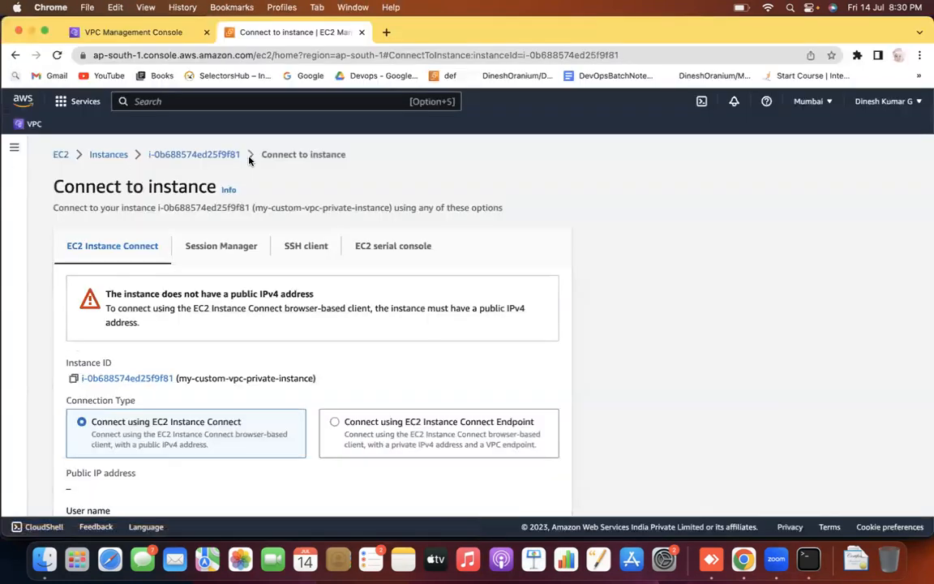
click(112, 156)
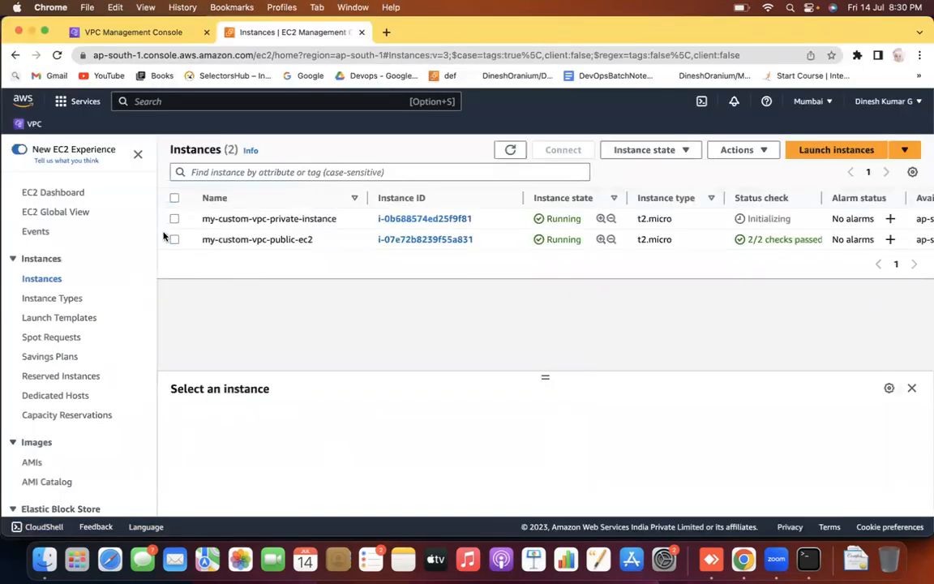
click(175, 218)
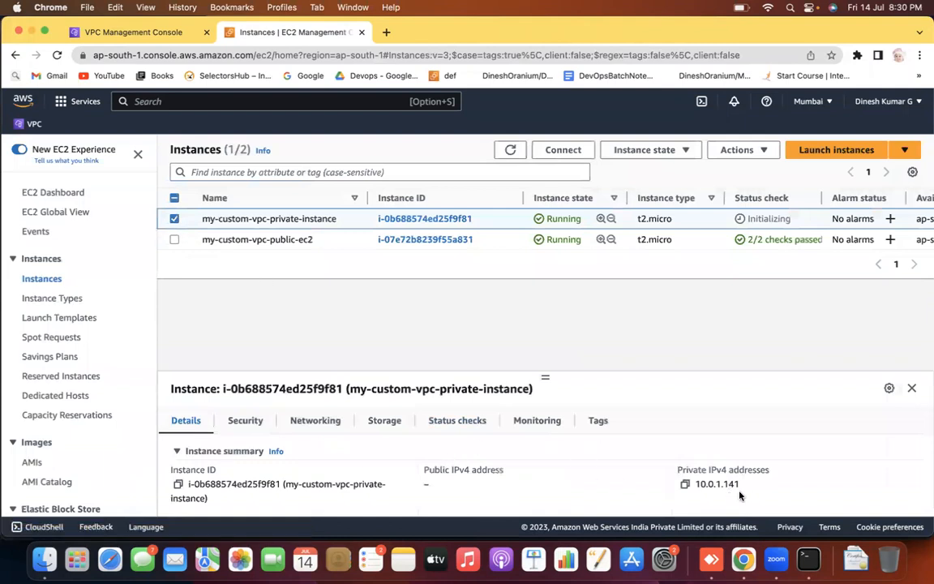
key(super+Tab)
key(super+v)
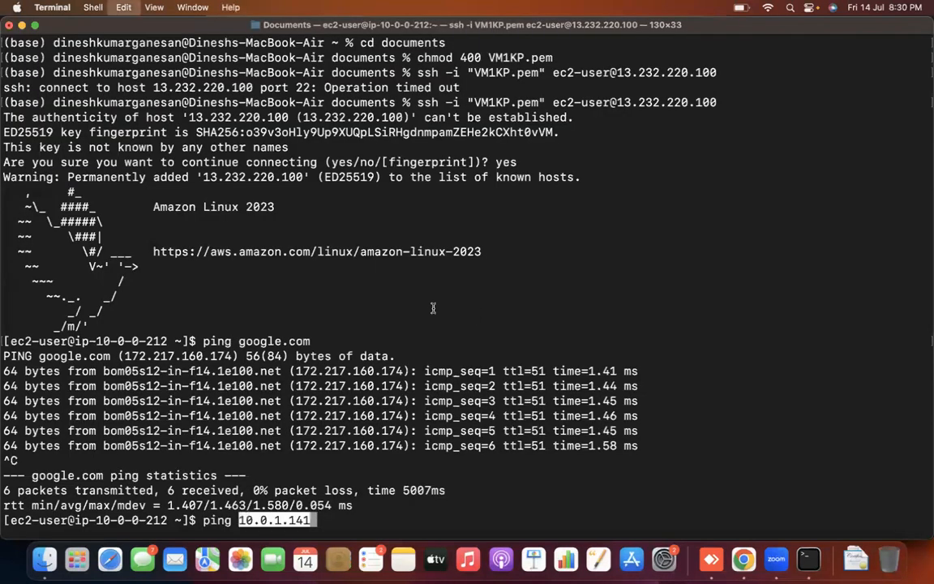
key(Return)
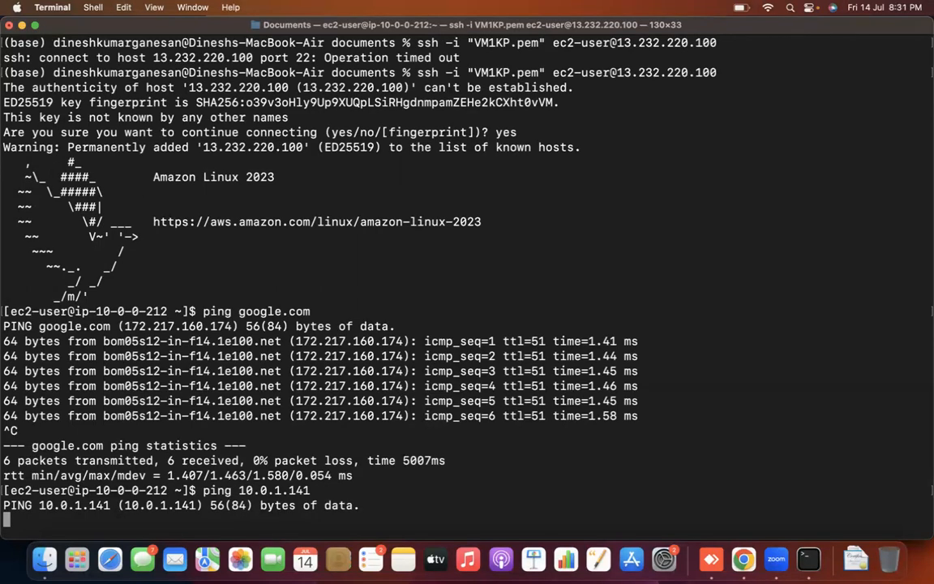
key(ctrl+c)
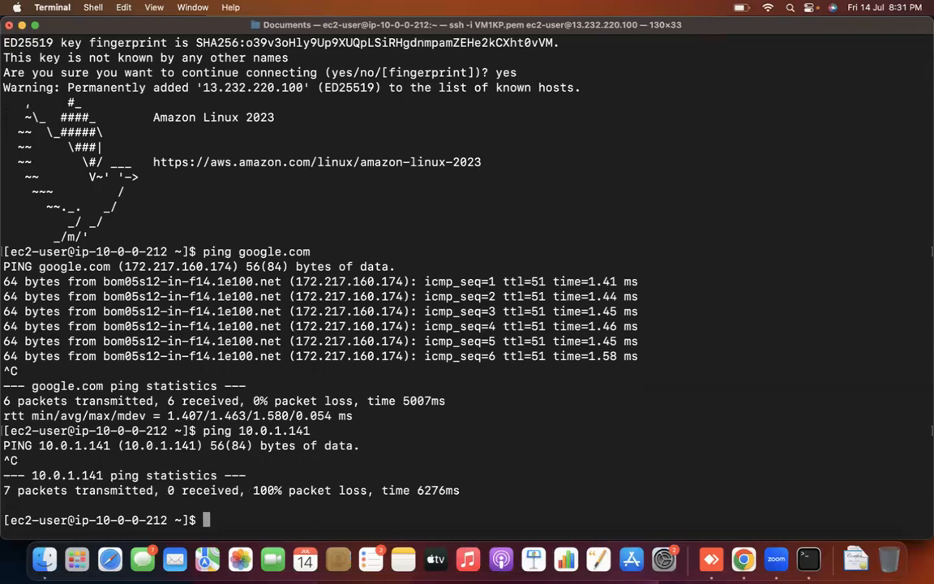
Step: Switch to Chrome and open the launch-wizard-2 security group from the security details of my-custom-vpc-private-instance
key(super+Tab)
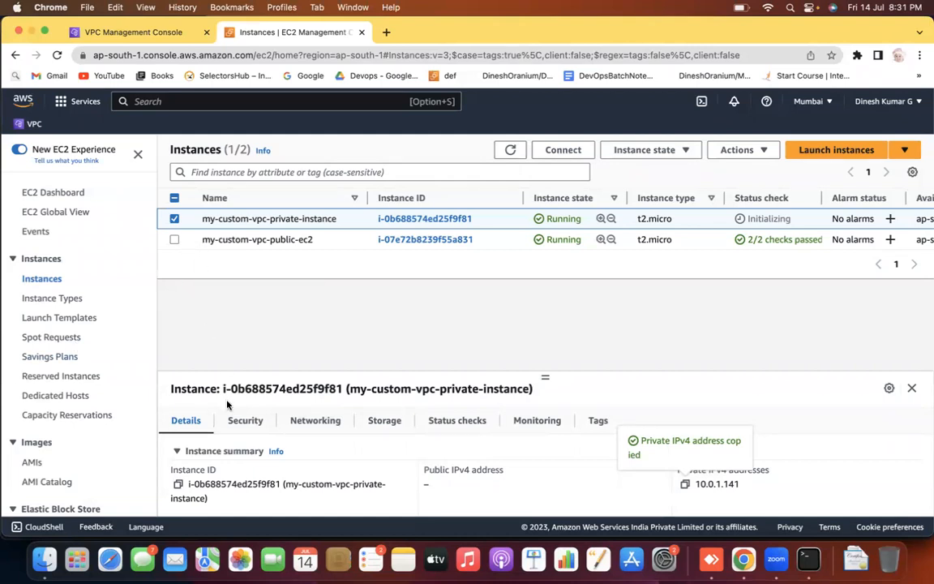
click(246, 421)
scroll(438, 315, down, 2)
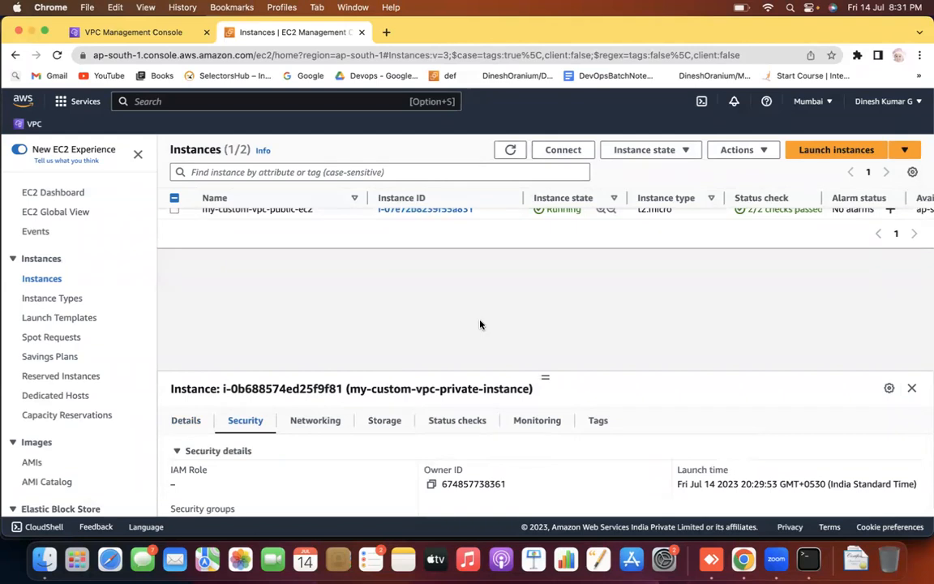
scroll(481, 324, up, 2)
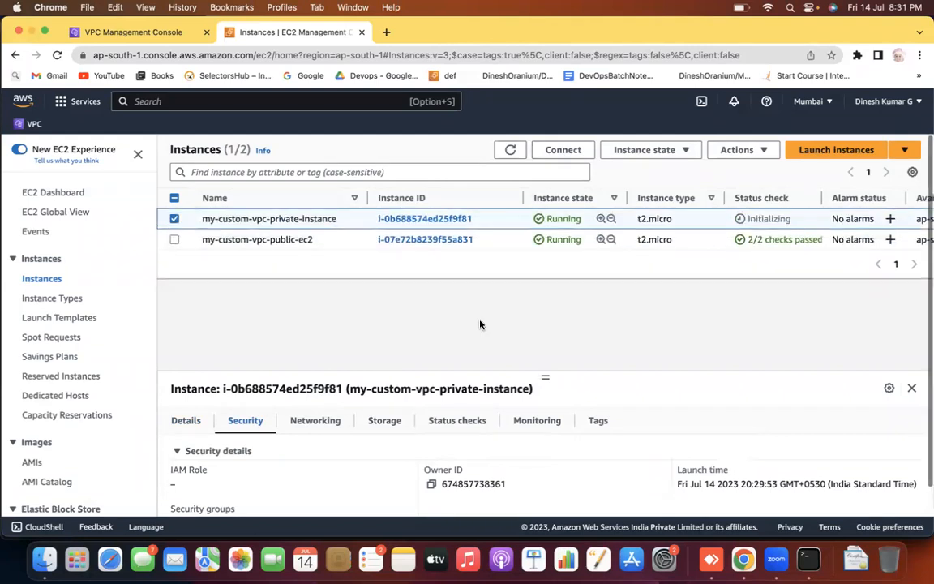
click(307, 452)
click(187, 452)
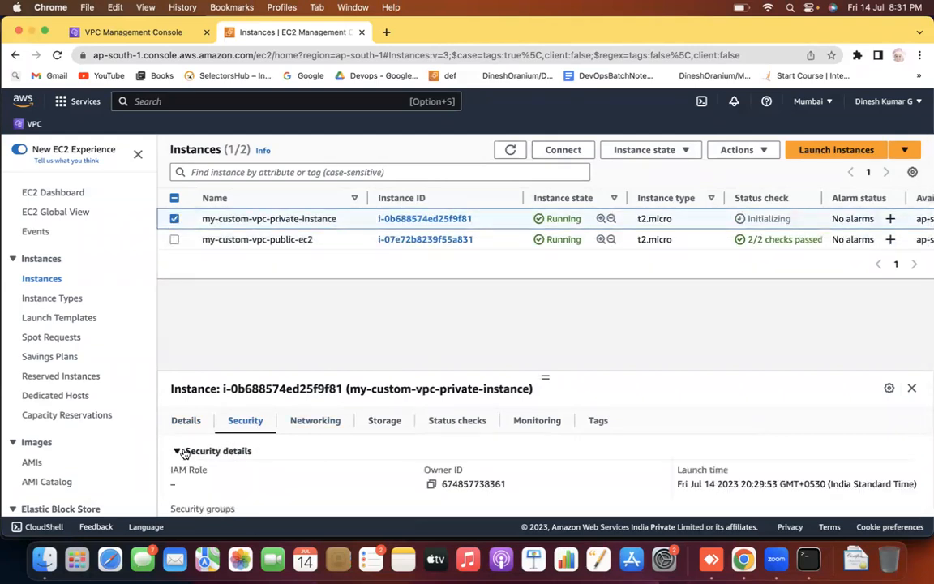
scroll(249, 492, down, 2)
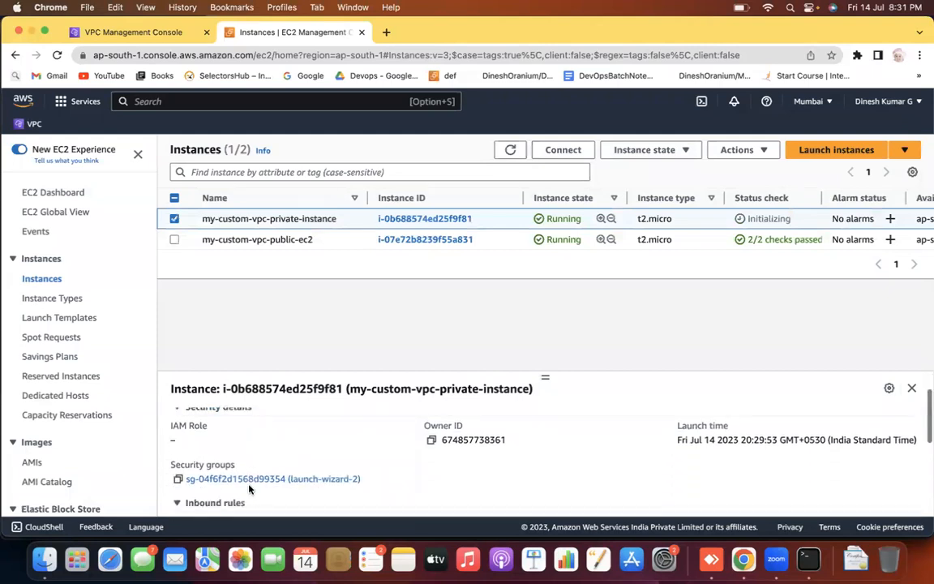
click(288, 446)
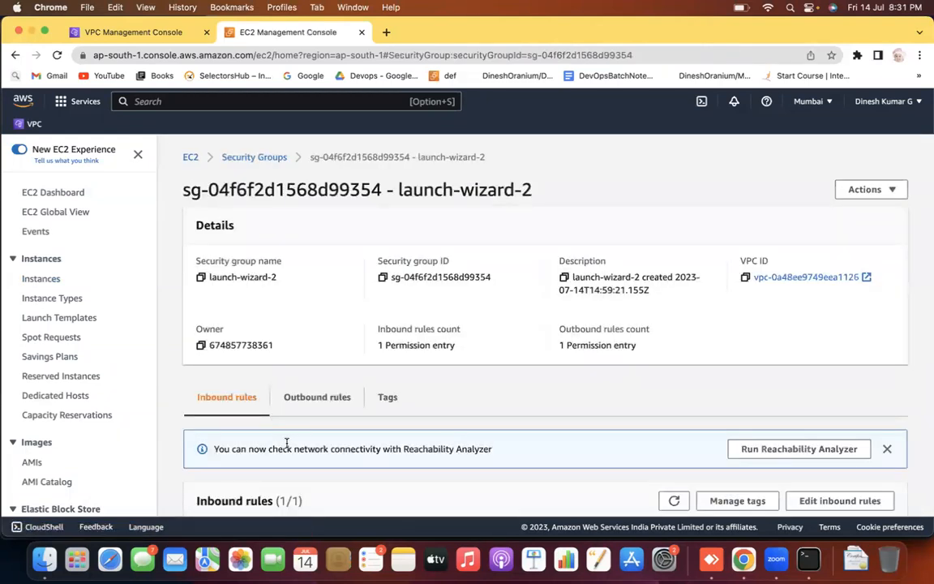
Step: Edit the inbound rules of launch-wizard-2 and add a new rule of type All ICMP - IPv4
click(836, 501)
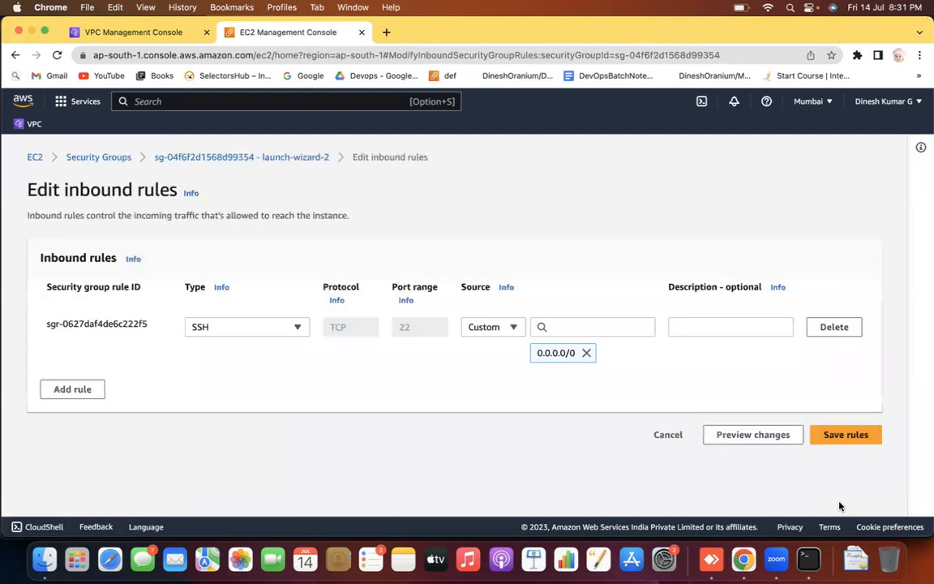
click(81, 389)
click(294, 380)
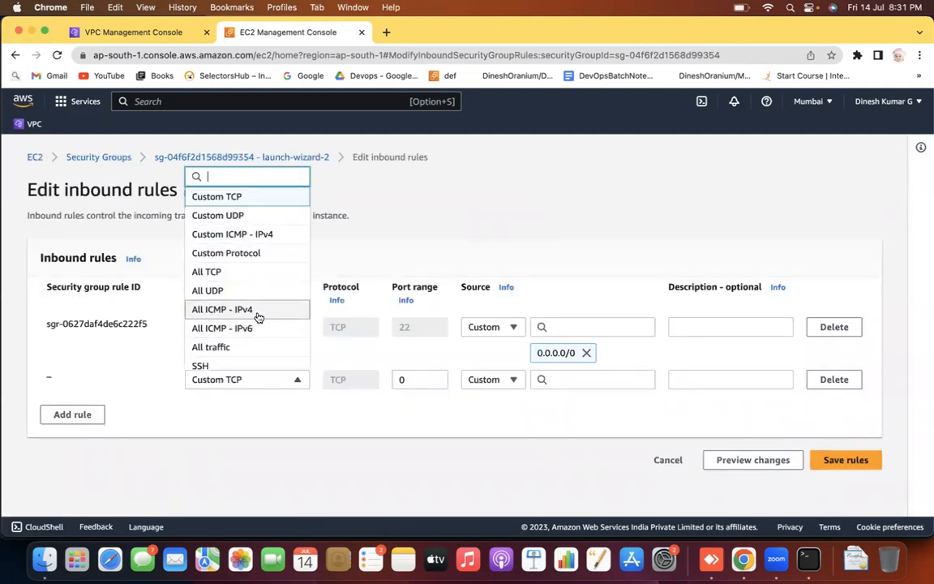
click(234, 312)
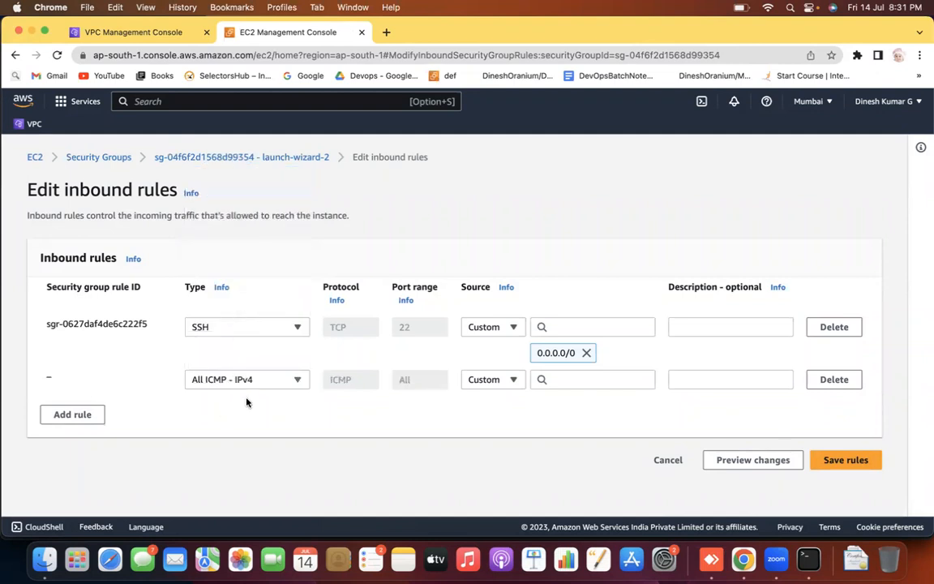
click(564, 380)
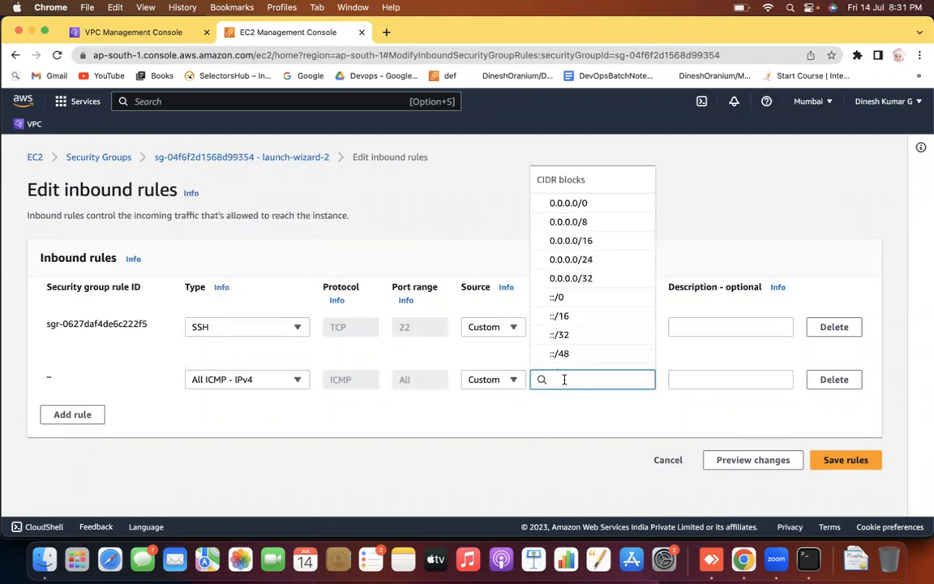
Step: In a duplicate browser tab, open the running instances and copy the launch-wizard-1 security group ID from the security details of my-custom-vpc-public-ec2
right_click(292, 40)
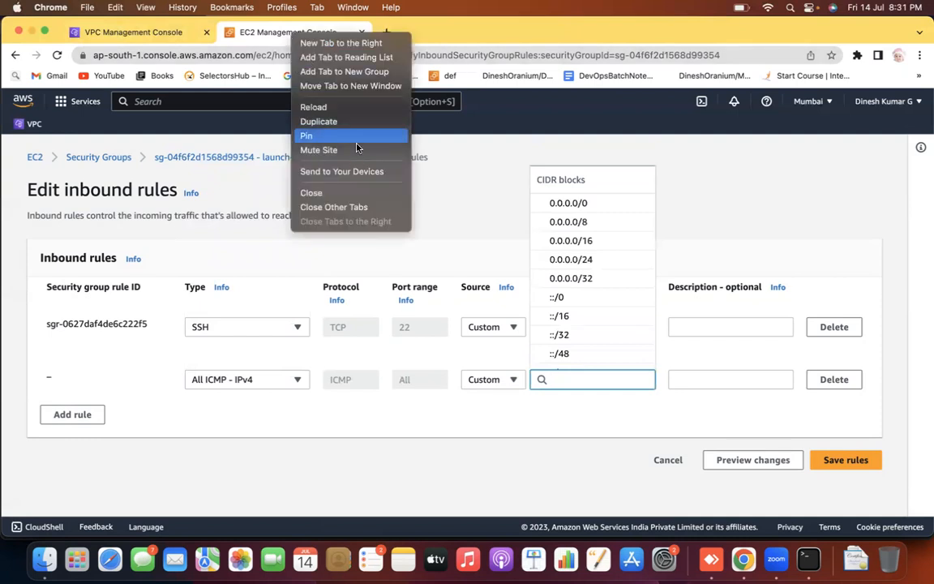
click(339, 122)
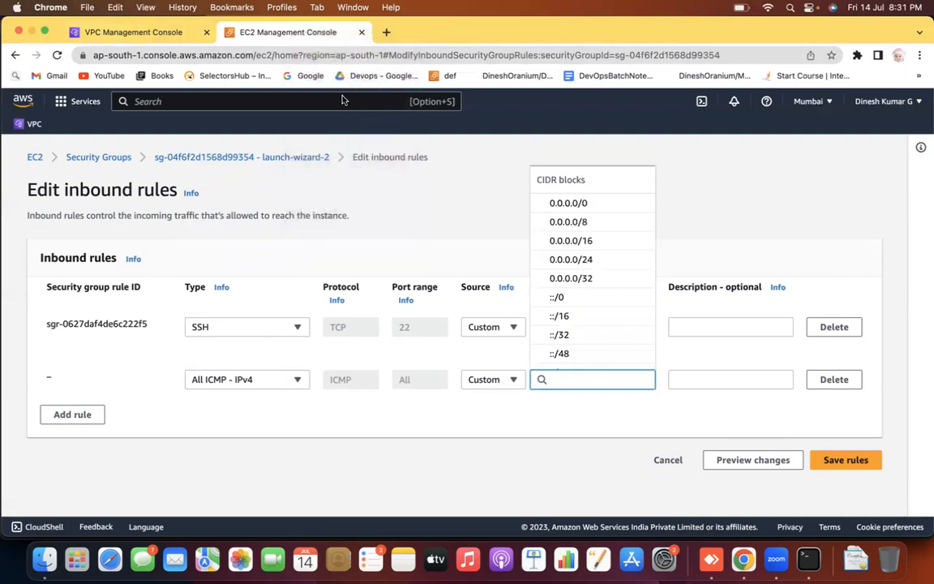
click(35, 156)
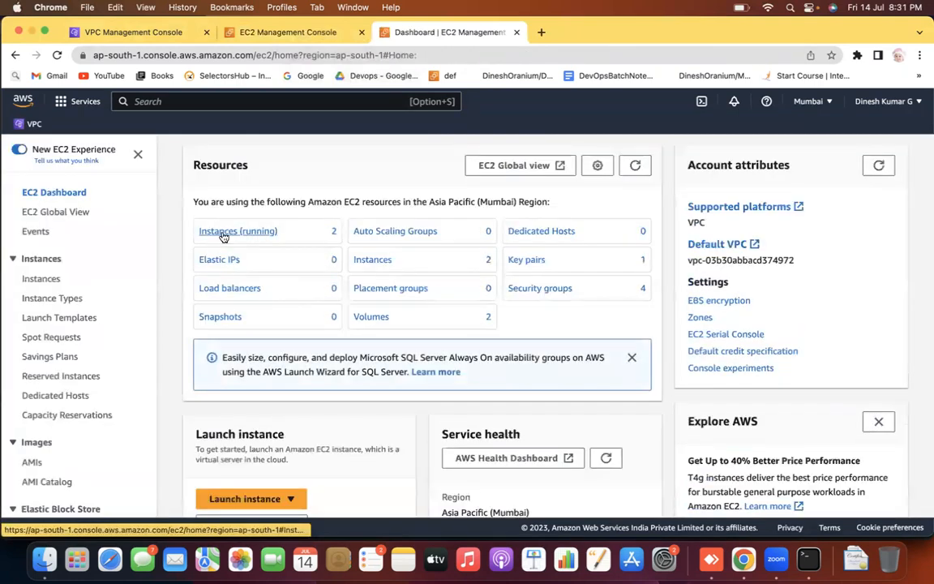
click(223, 234)
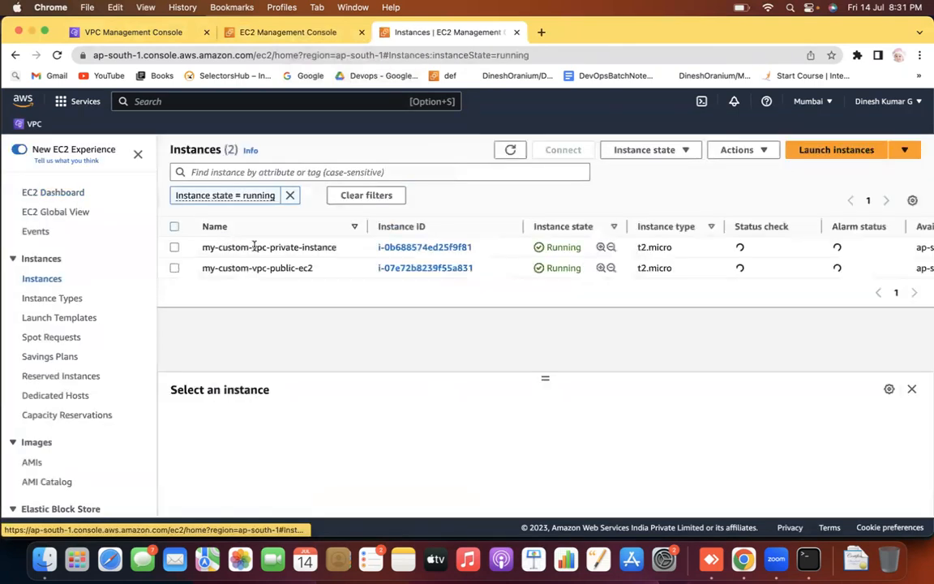
click(174, 269)
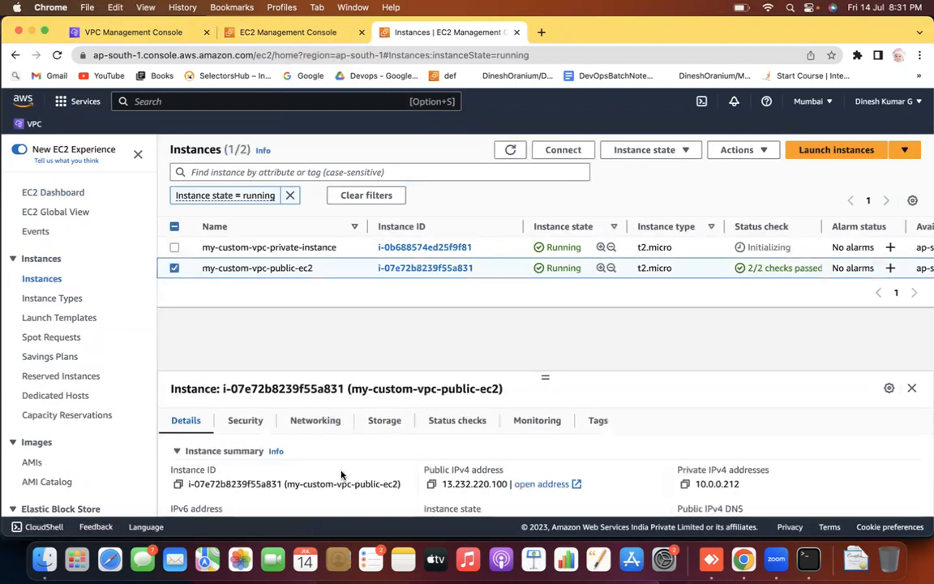
click(245, 424)
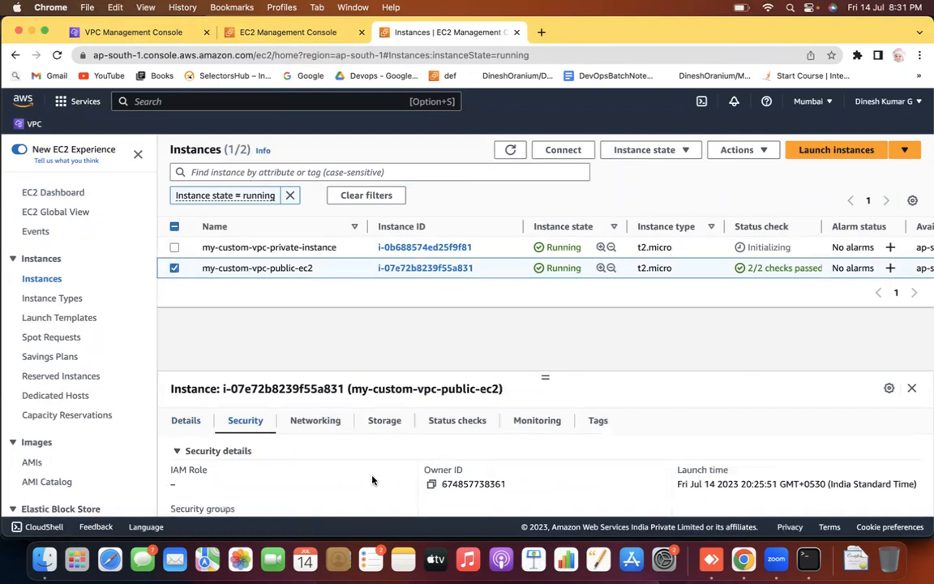
scroll(372, 480, down, 2)
click(179, 471)
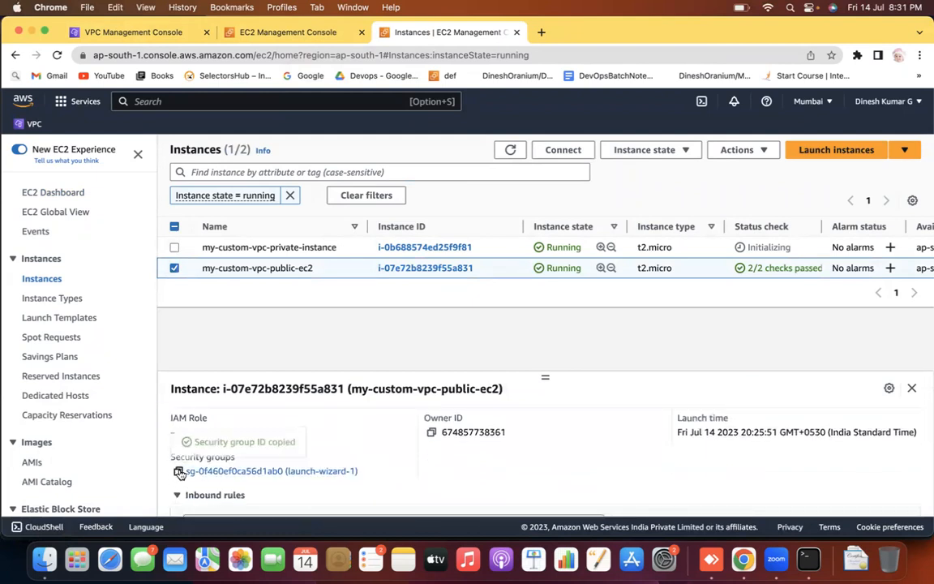
Step: Back on the launch-wizard-2 inbound rules, set the ICMP rule's source to sg-0f460ef0ca56d1ab0 and save the rules
click(304, 32)
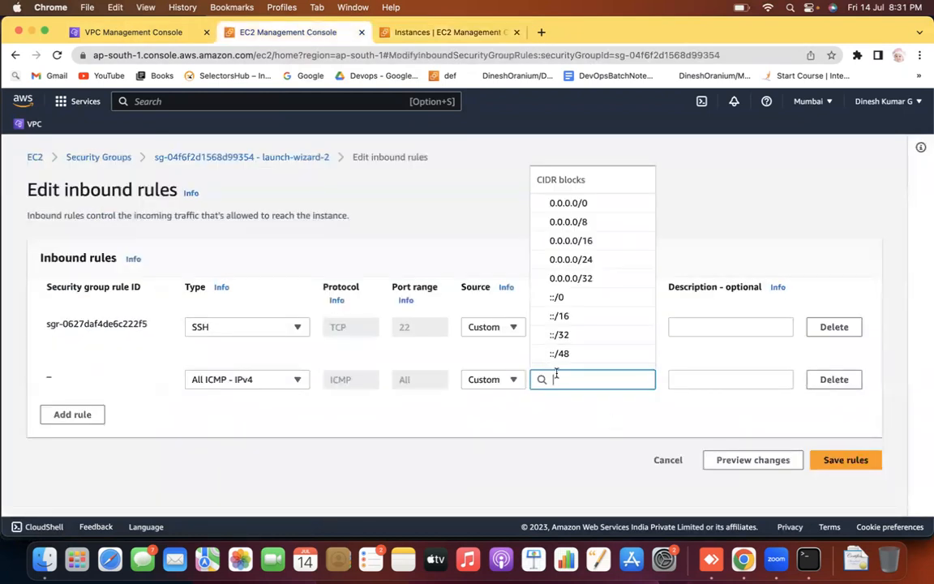
key(super+v)
click(599, 357)
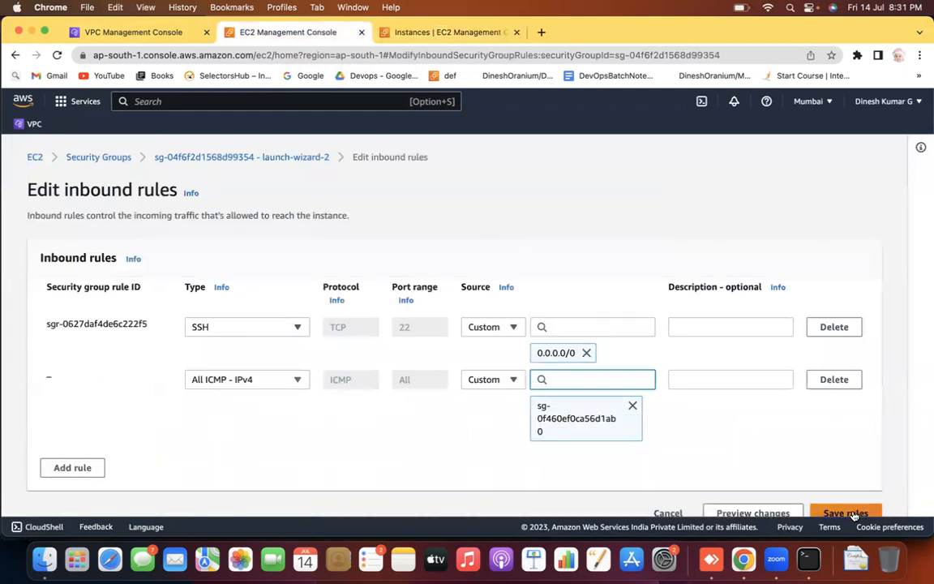
click(847, 513)
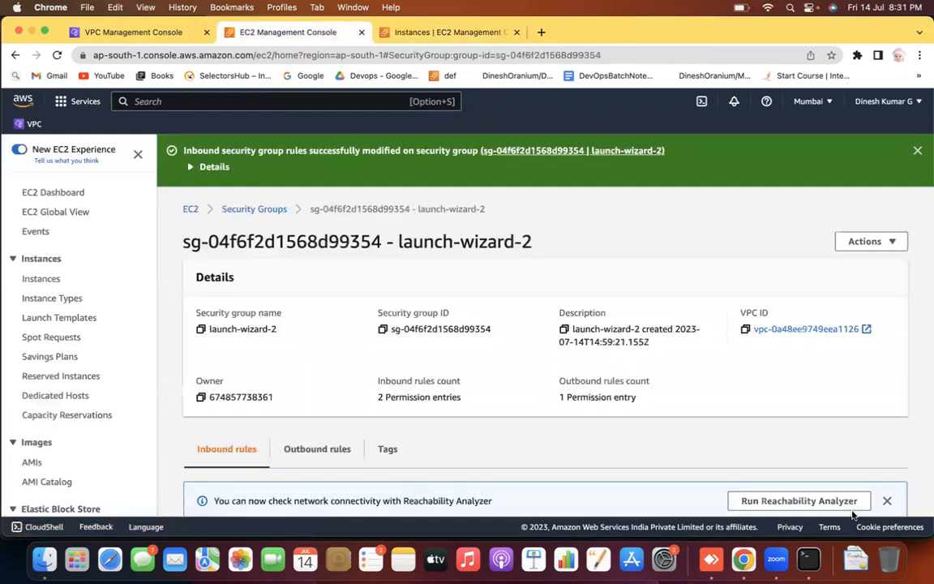
Step: Switch to Terminal and return to the public instance's SSH session
click(809, 559)
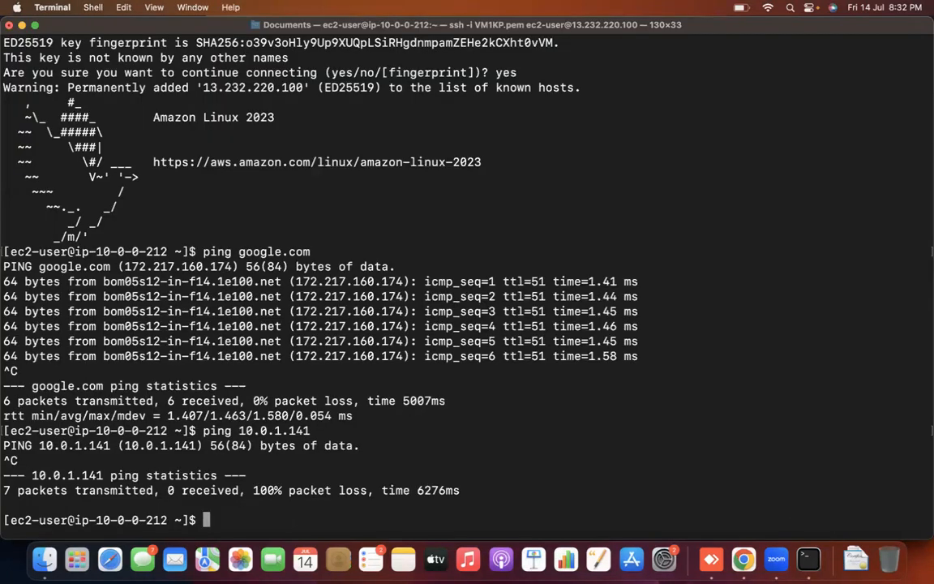
Step: Ping the private instance at 10.0.1.141 again from the EC2 session, and suspend the ping after the replies
key(Up)
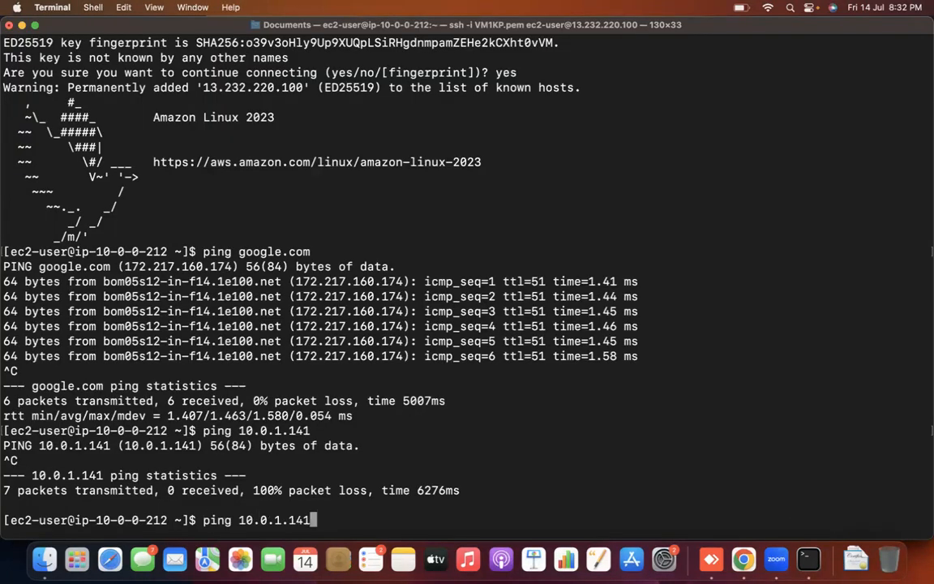
key(Return)
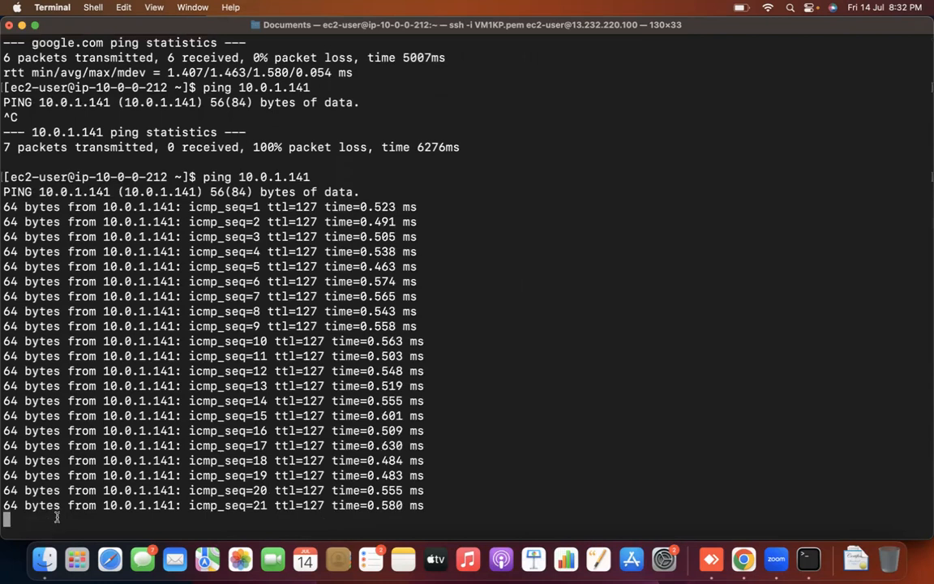
key(ctrl+z)
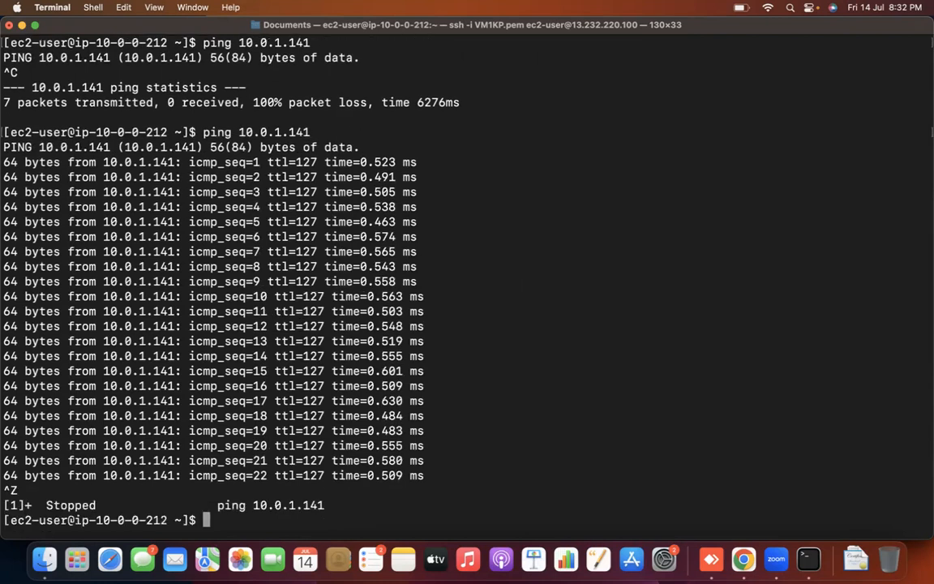
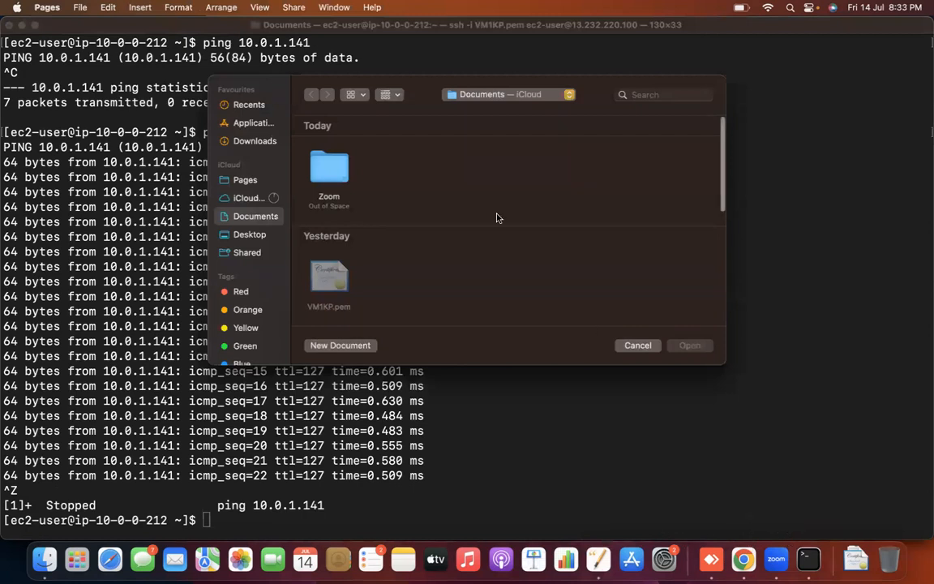
click(645, 342)
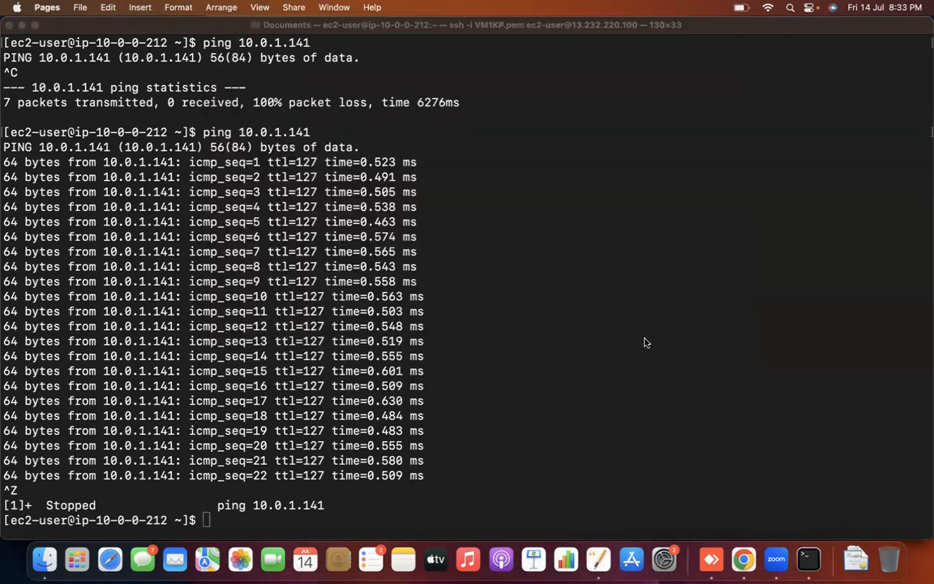
key(super+space)
text(notes)
key(Return)
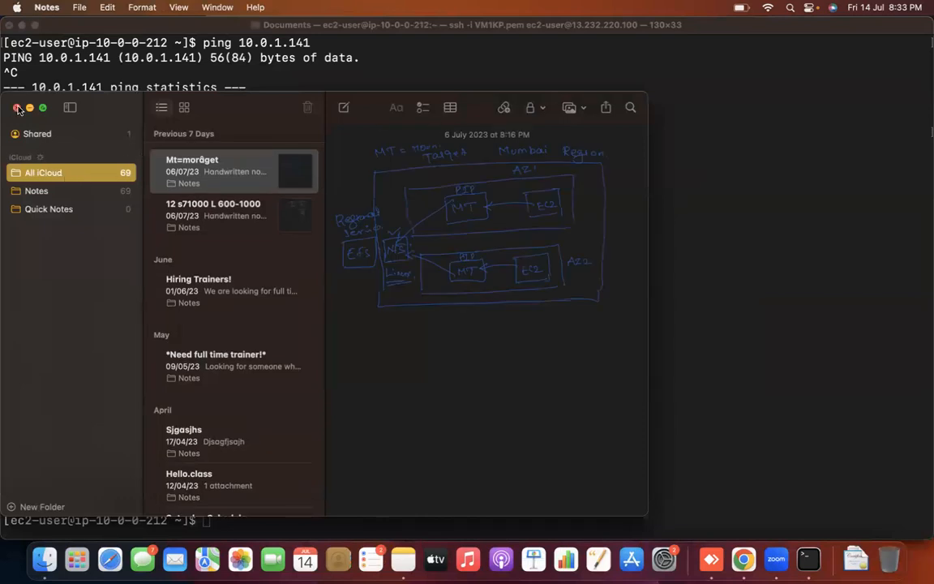
click(16, 107)
Step: Switch to Sublime Text and add a "---" separator line below the VPC notes, followed by a blank line
key(super+space)
text(su)
key(Return)
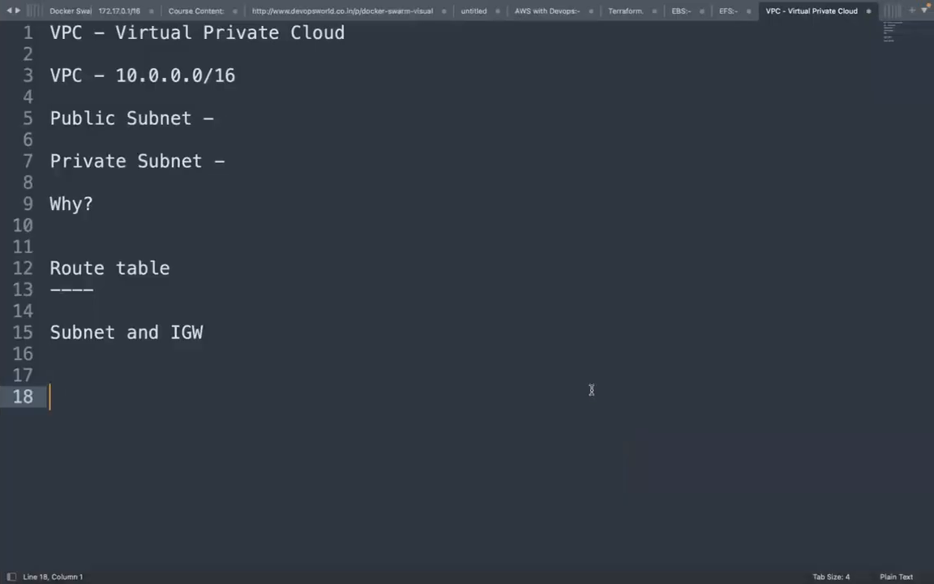
text(---)
key(Return)
key(Return)
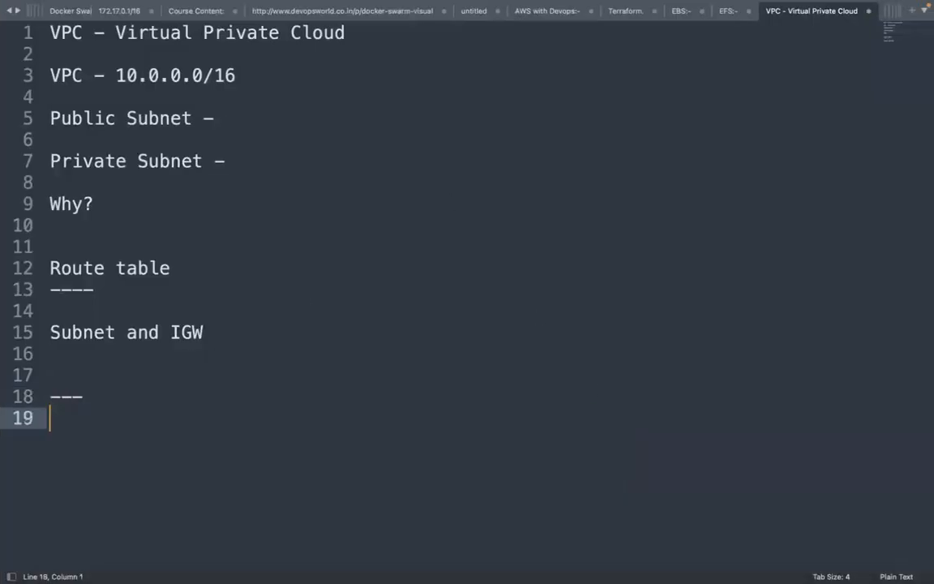
text(L)
key(BackSpace)
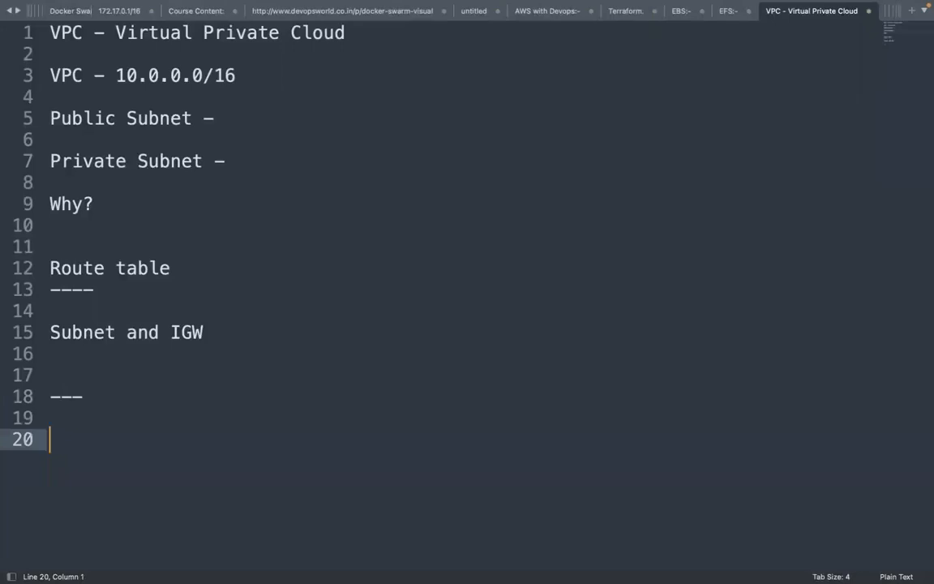
Step: Write "Laptop -> Ec2 machine" on line 20 below the separator
text(Mac)
key(BackSpace)
key(BackSpace)
key(BackSpace)
text(Laptop)
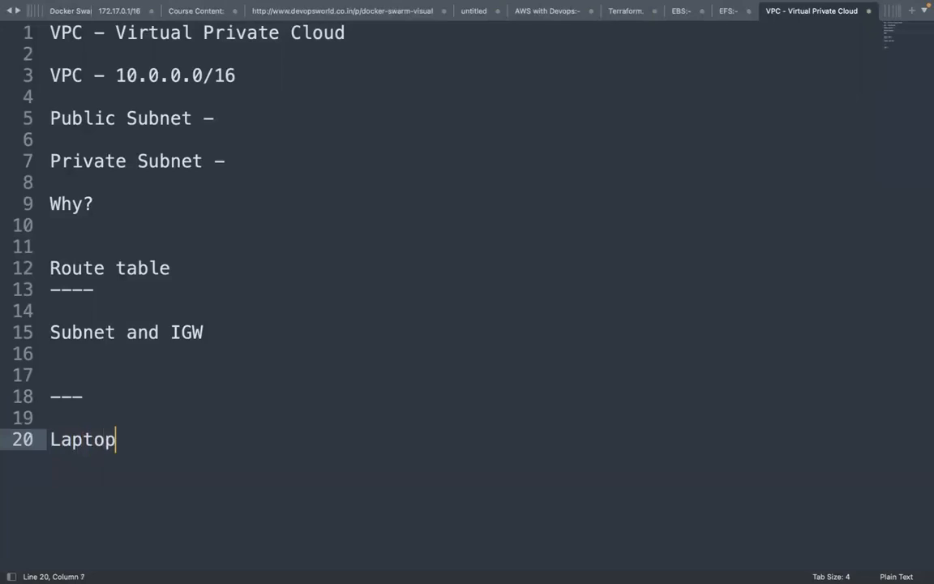
text( -> Ec2 machine)
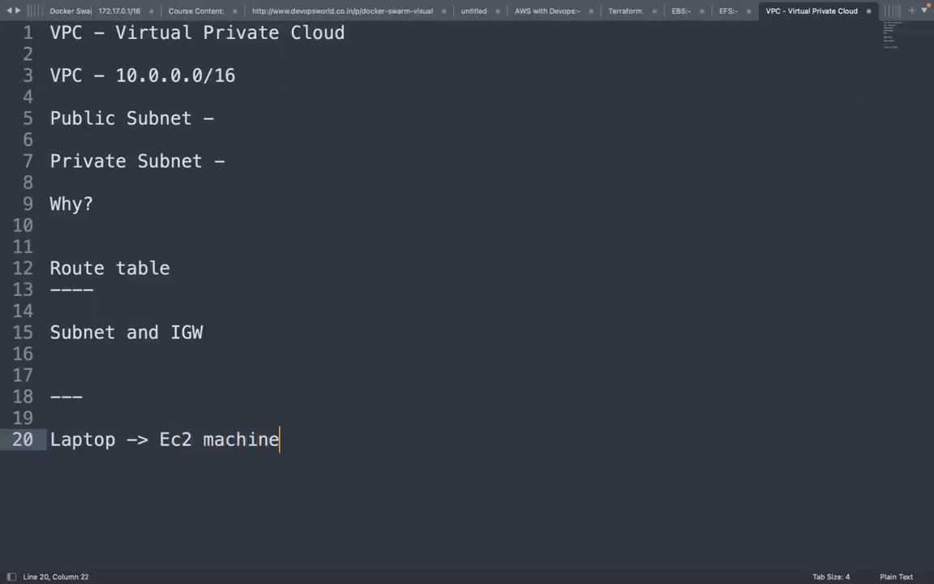
Step: Insert "Public" before "Ec2 machine" on line 20 and append "/ AWs" to the end of the line
drag(50, 438, 116, 439)
click(166, 439)
key(super+shift+Right)
click(162, 438)
text(Pubklic=)
key(BackSpace)
key(BackSpace)
key(BackSpace)
key(BackSpace)
key(BackSpace)
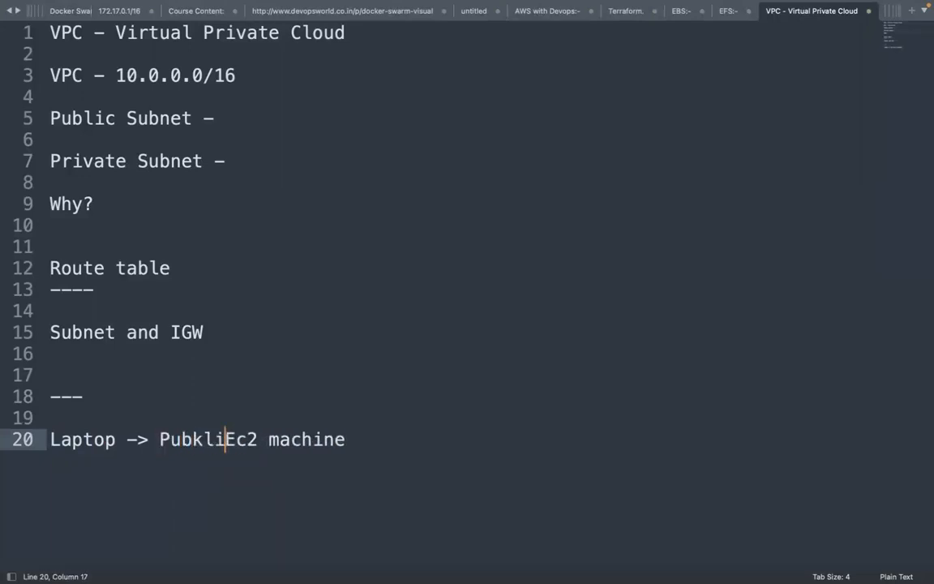
text(lic)
click(364, 439)
text(/ AWs)
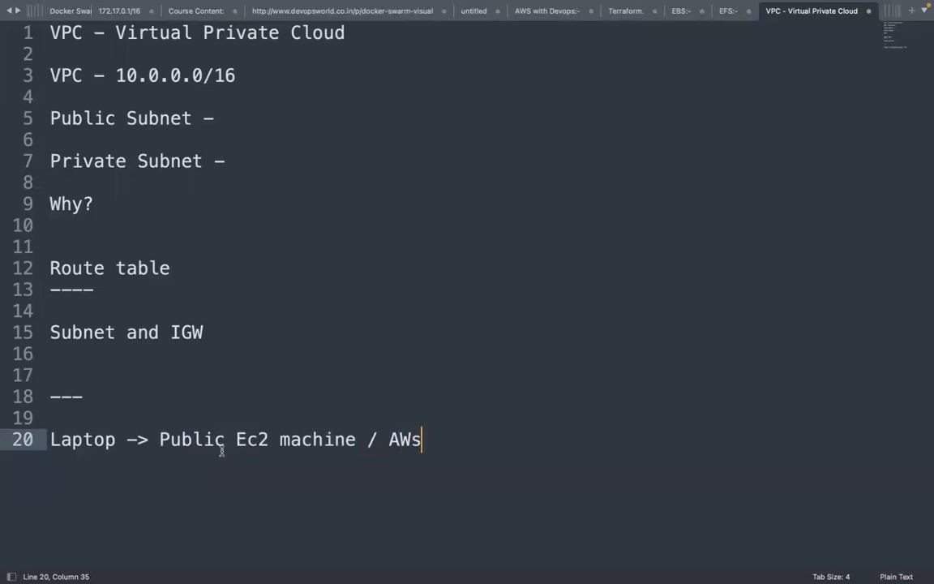
Step: Insert "SSH - >" between the arrow after "Laptop" and "Public Ec2 machine" on line 20
drag(71, 438, 117, 439)
drag(388, 439, 422, 439)
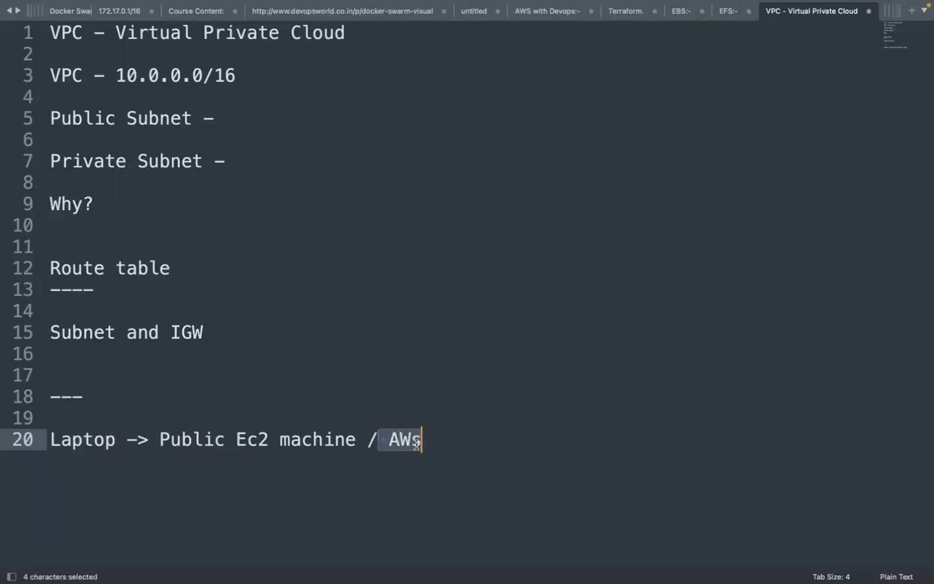
drag(182, 439, 315, 442)
click(245, 480)
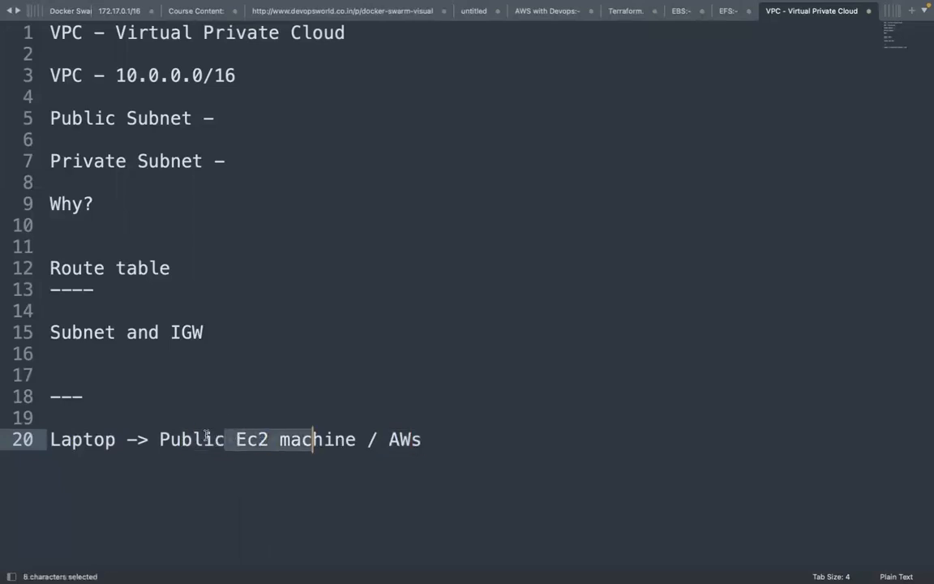
drag(48, 438, 116, 439)
click(164, 486)
drag(192, 442, 326, 445)
click(159, 433)
text(SSH - )
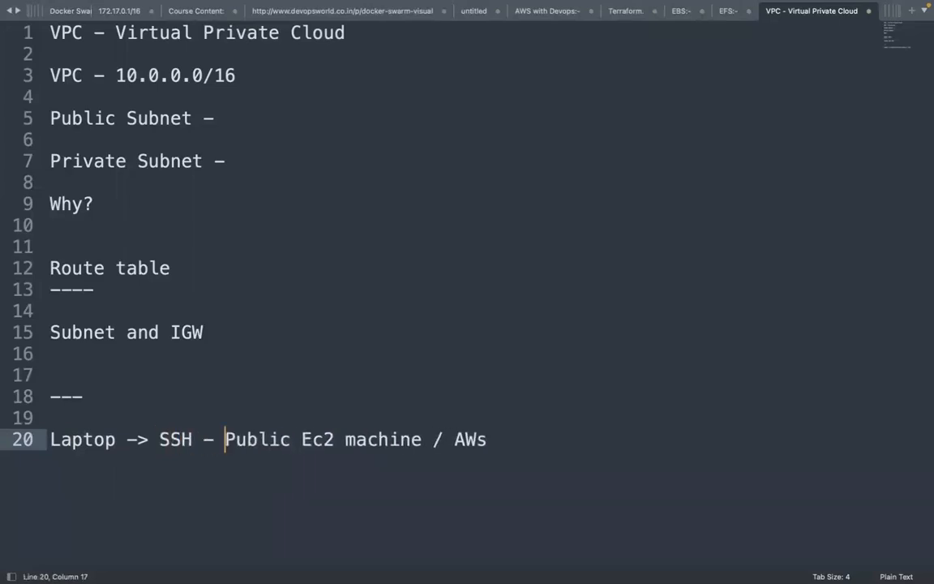
text(>)
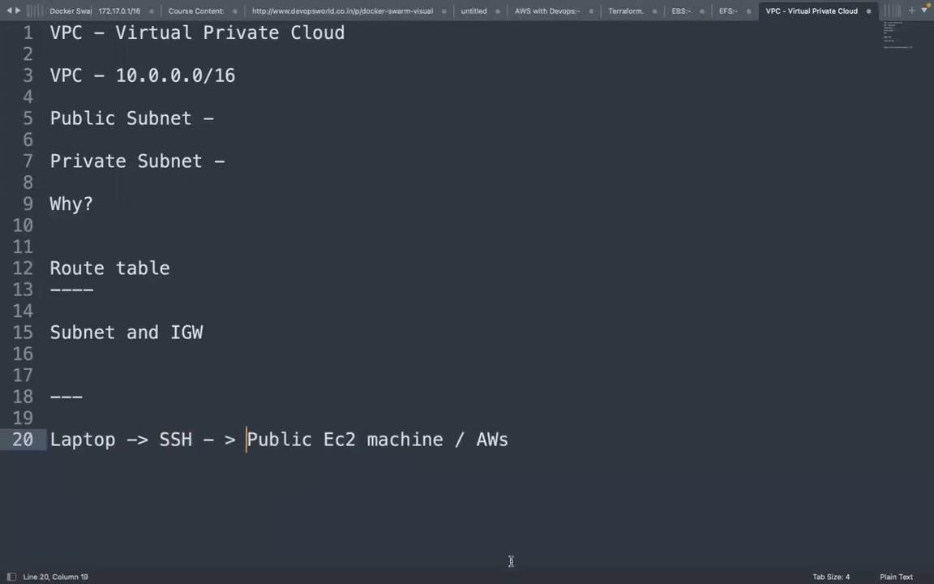
click(783, 567)
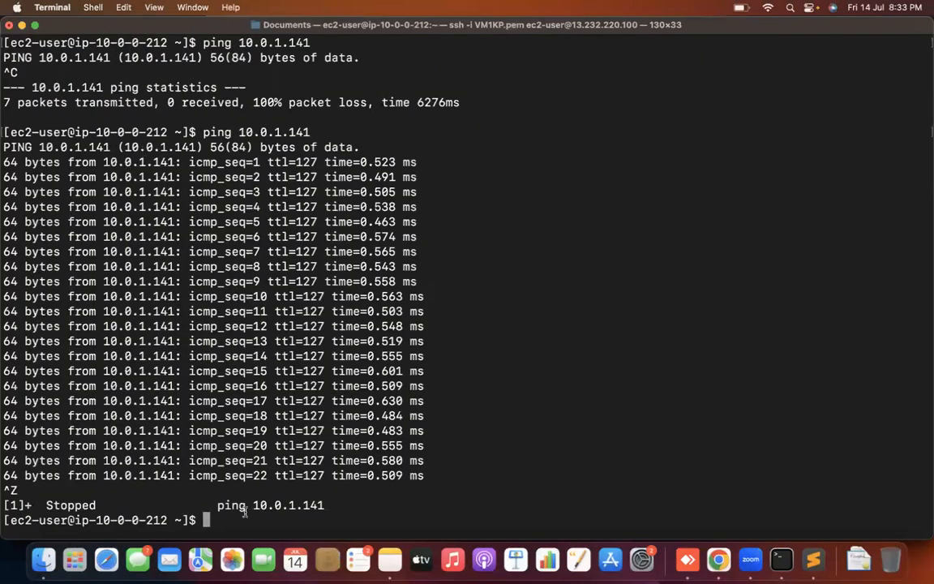
key(Up)
key(Up)
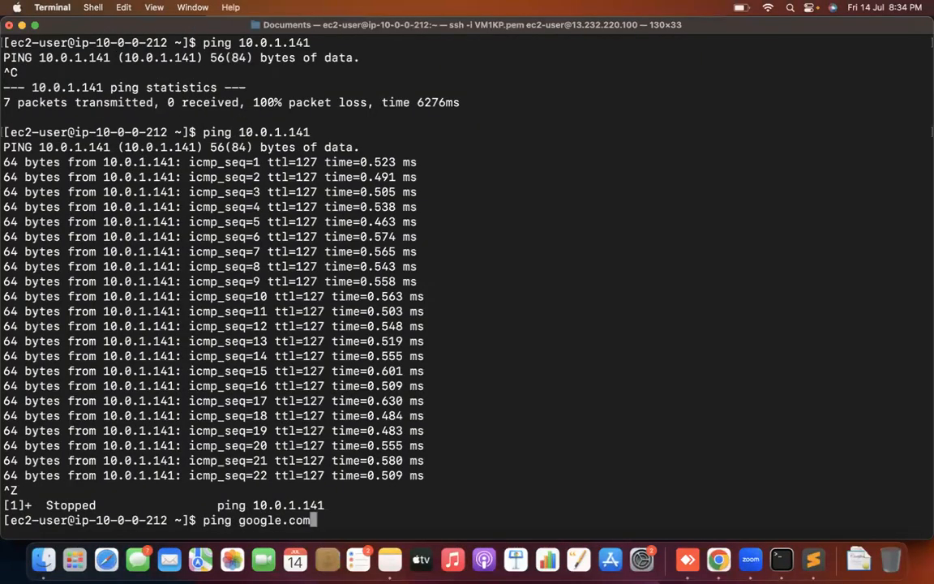
key(Down)
key(Down)
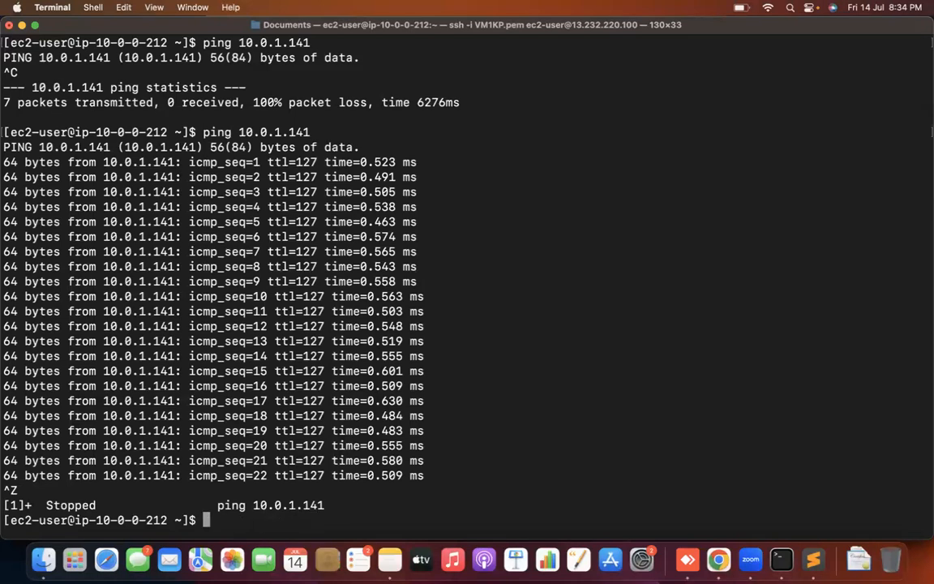
key(Up)
drag(475, 486, 331, 24)
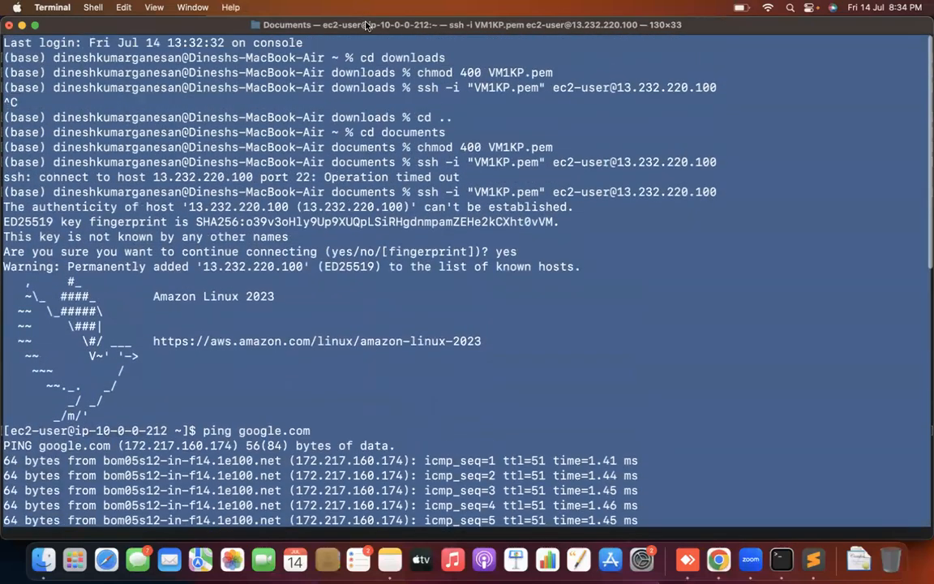
click(366, 268)
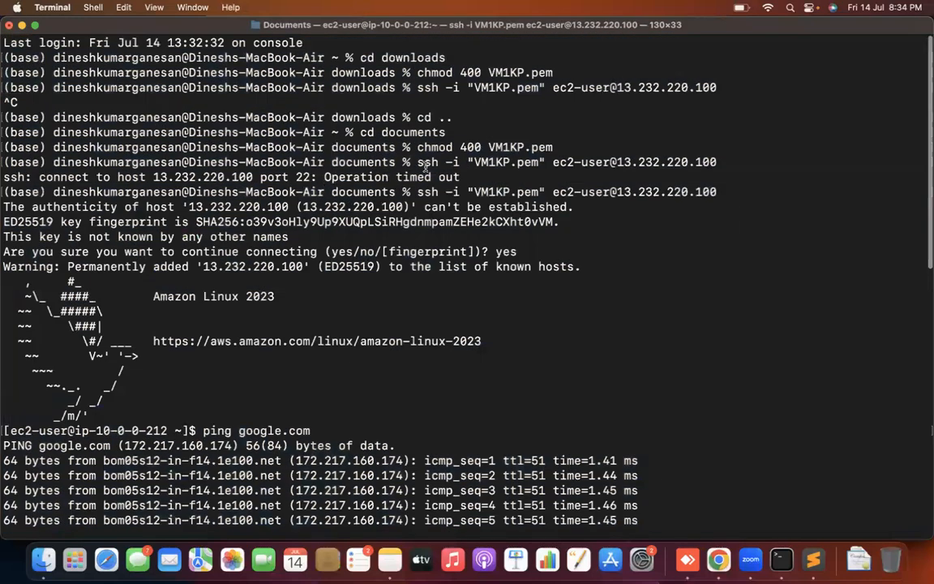
drag(418, 161, 720, 162)
click(565, 171)
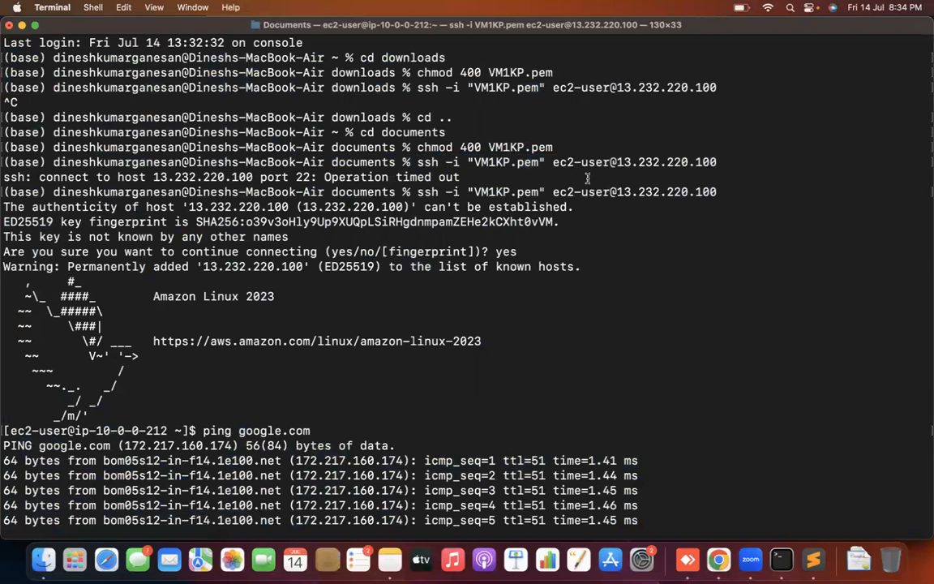
drag(617, 162, 718, 162)
drag(554, 162, 722, 157)
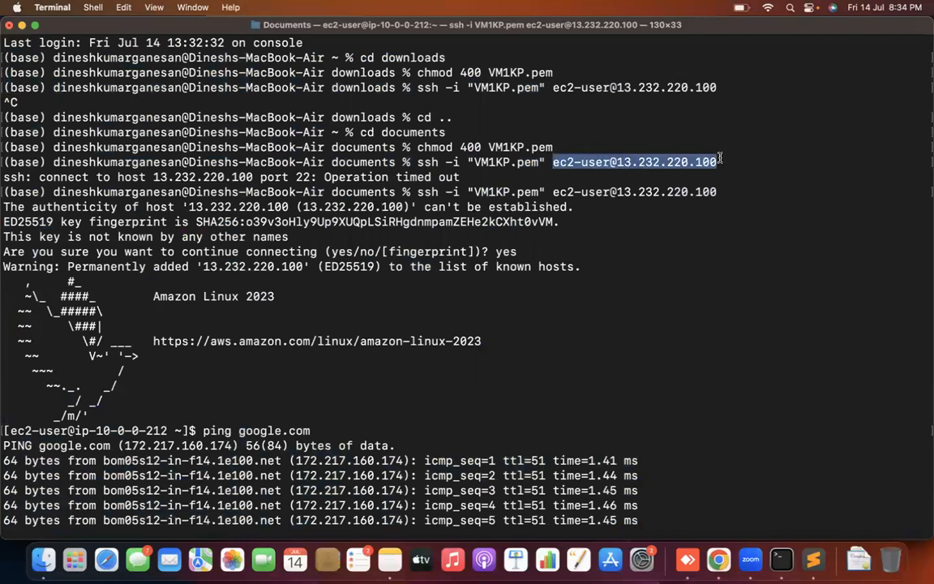
drag(418, 163, 438, 160)
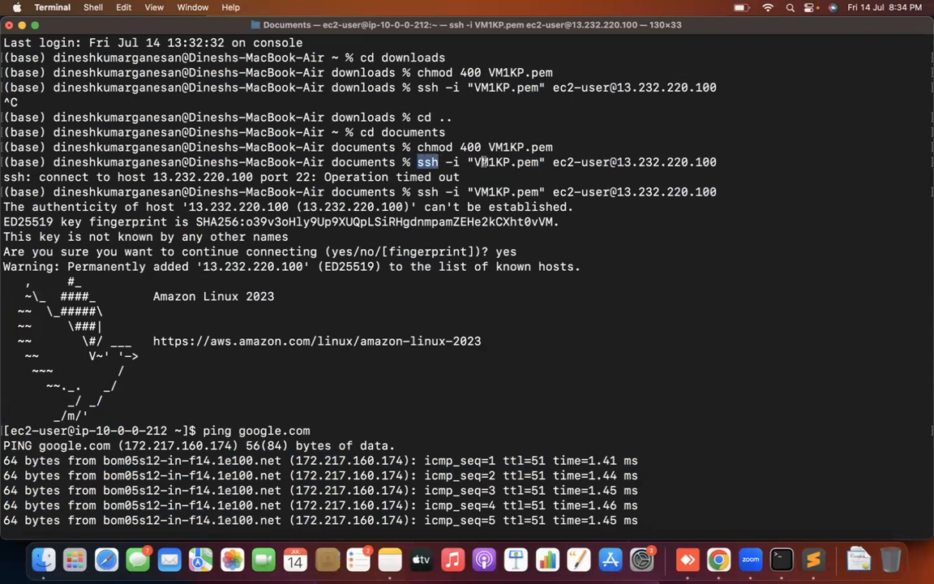
drag(469, 162, 547, 164)
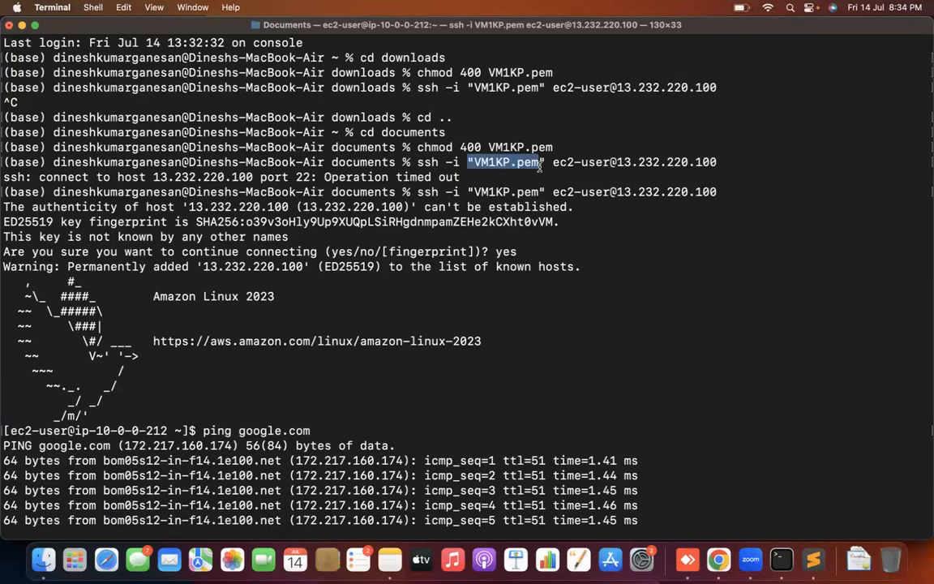
click(520, 202)
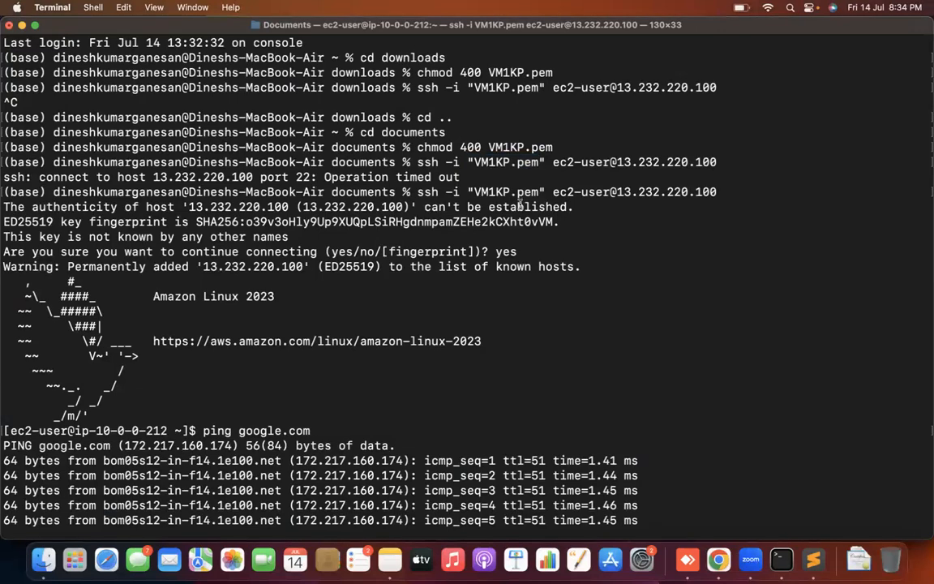
drag(468, 161, 706, 163)
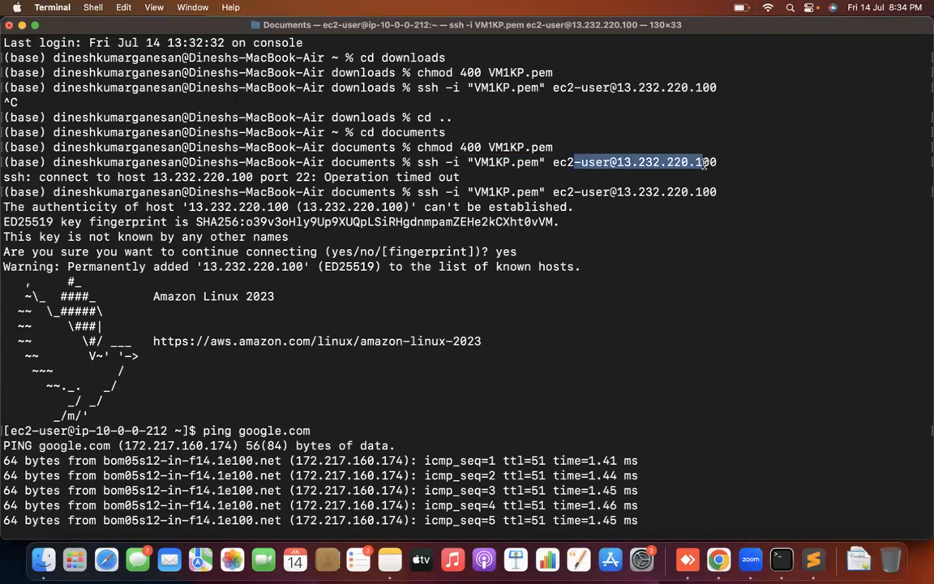
drag(476, 161, 535, 160)
click(575, 168)
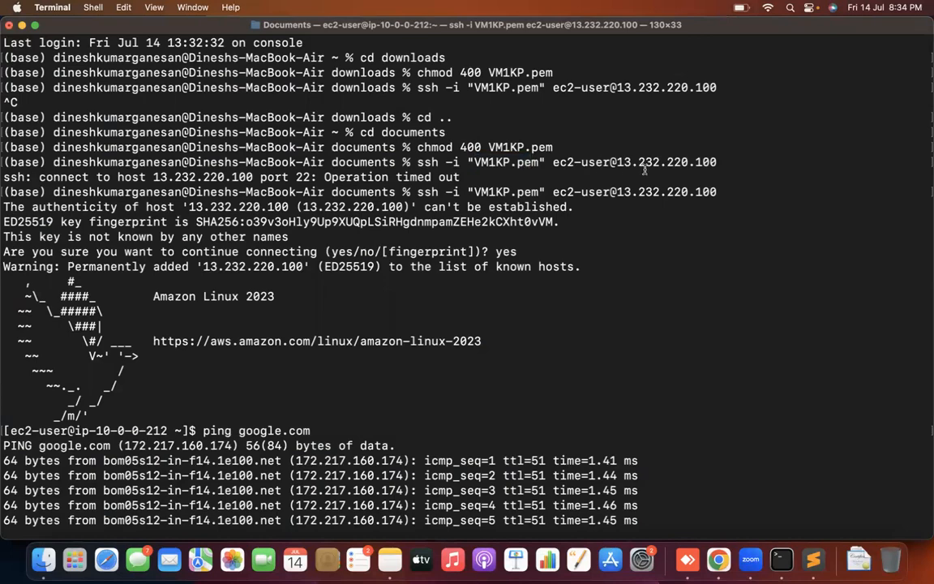
Step: Switch back to Sublime Text and add "(L2)" after "AWs" on line 20
key(ctrl+Right)
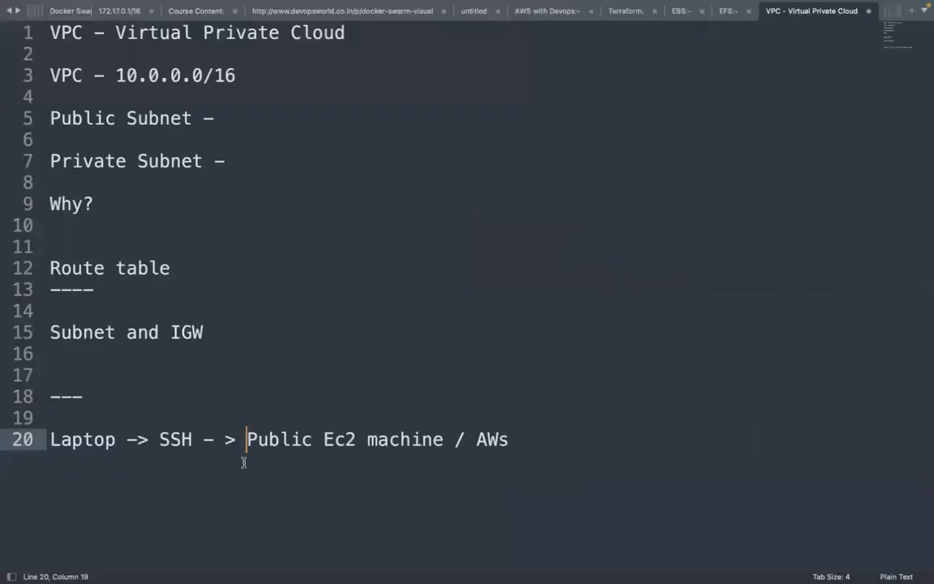
drag(267, 436, 330, 435)
drag(51, 439, 86, 439)
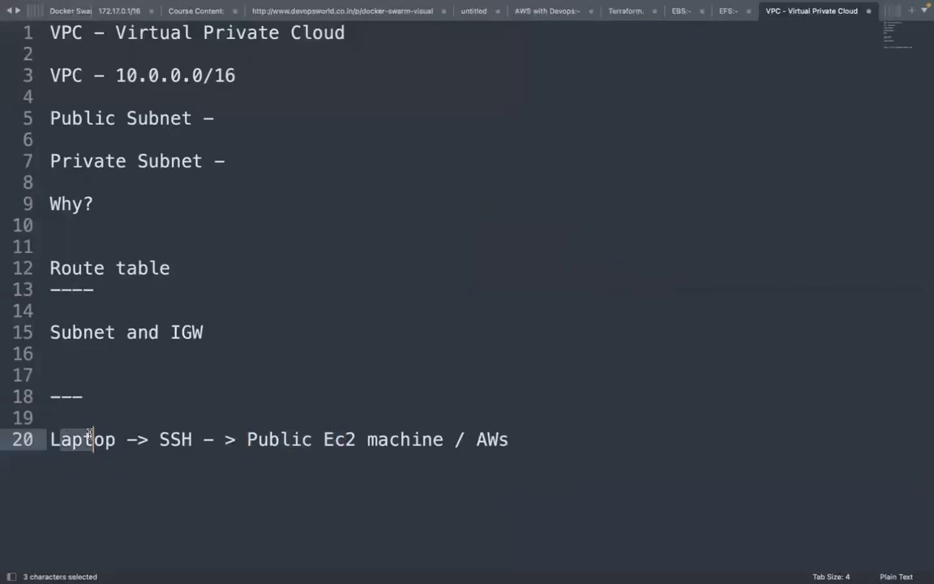
drag(148, 438, 192, 439)
drag(279, 438, 373, 440)
click(519, 440)
text((L2)
Step: Append "-> Private Ec2 (L3)" after "(L2)" on line 20
drag(246, 439, 466, 436)
click(595, 439)
text(->)
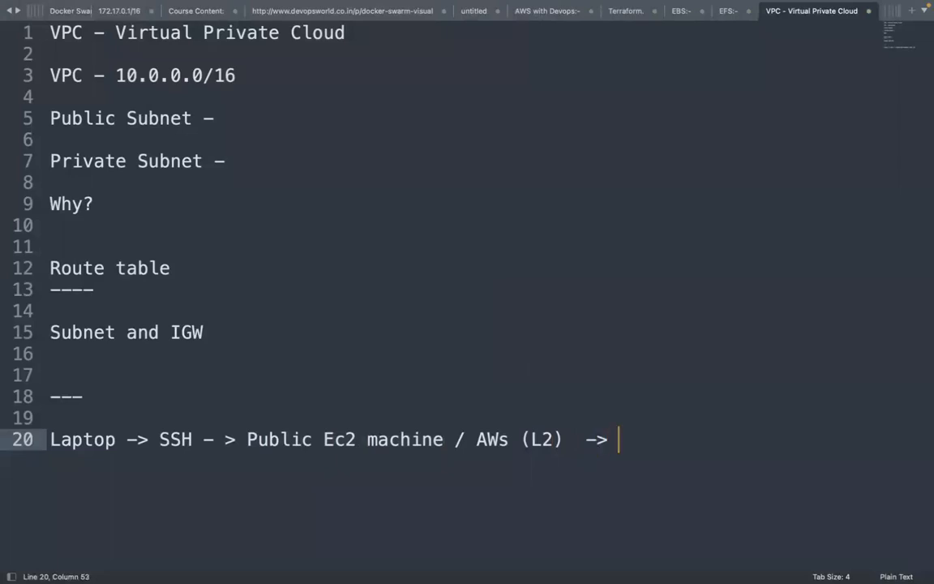
text( Priavet)
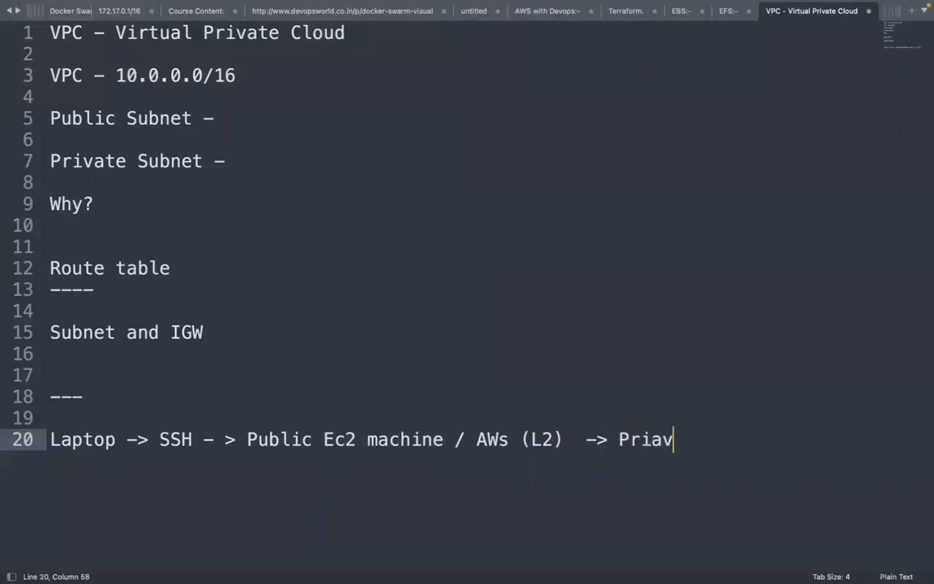
key(BackSpace)
key(BackSpace)
key(BackSpace)
key(BackSpace)
text(vate Ec2)
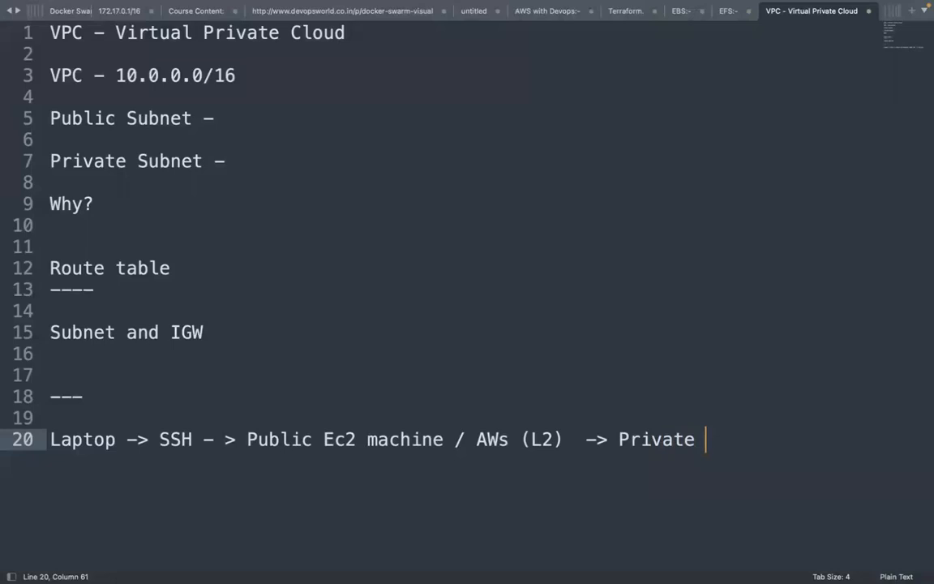
text((L3)
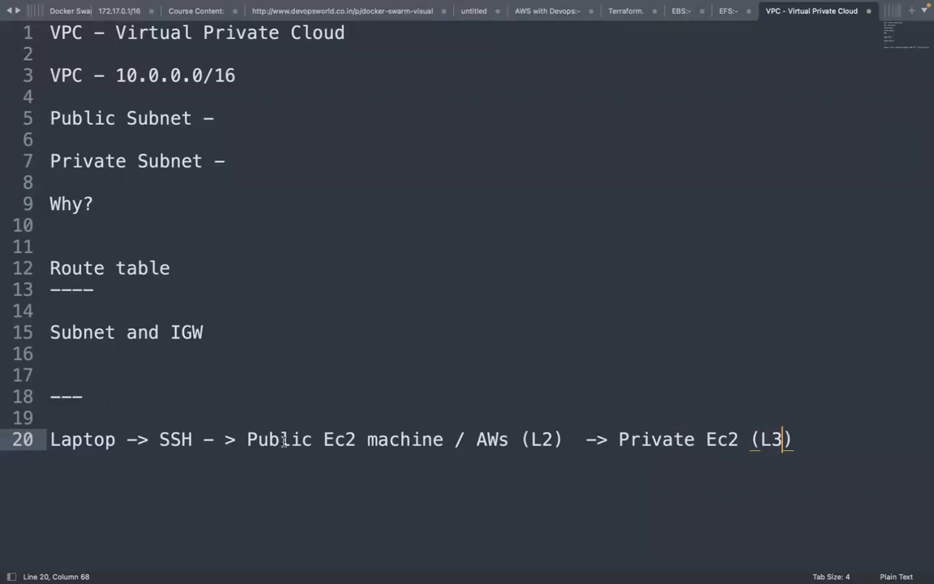
Step: Insert "SSH + KP" before the arrow leading to "Private Ec2 (L3)" on line 20
drag(324, 440, 367, 441)
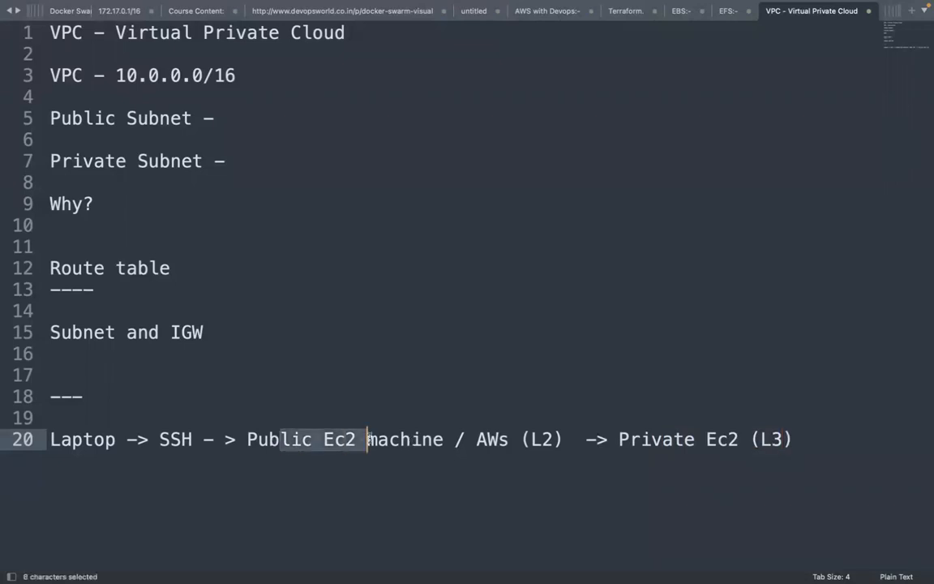
drag(619, 440, 706, 438)
click(582, 441)
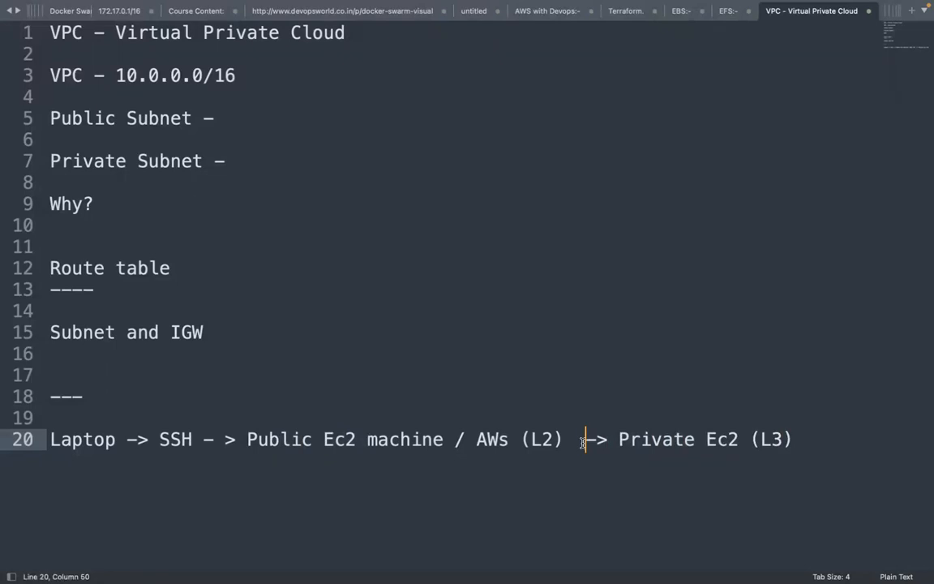
text(S)
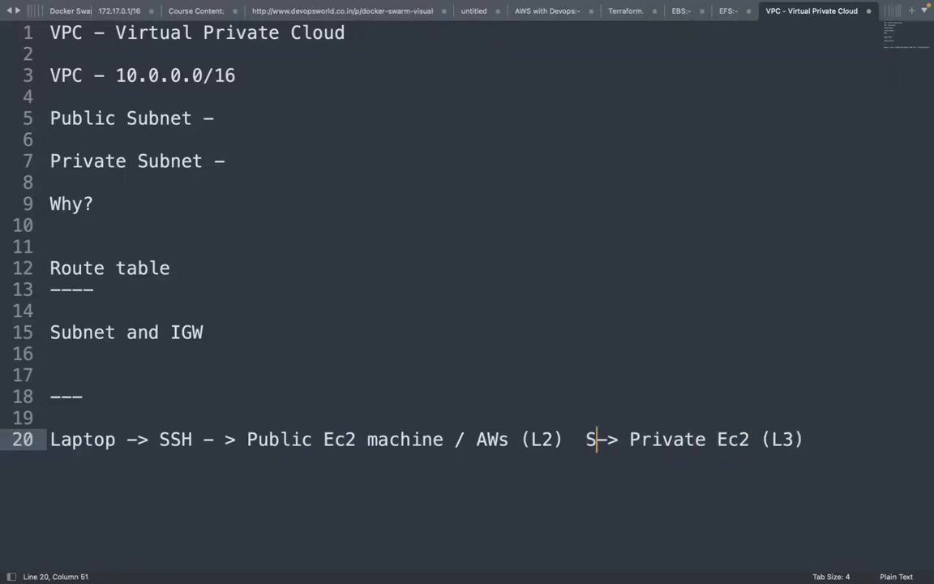
text(SH + K)
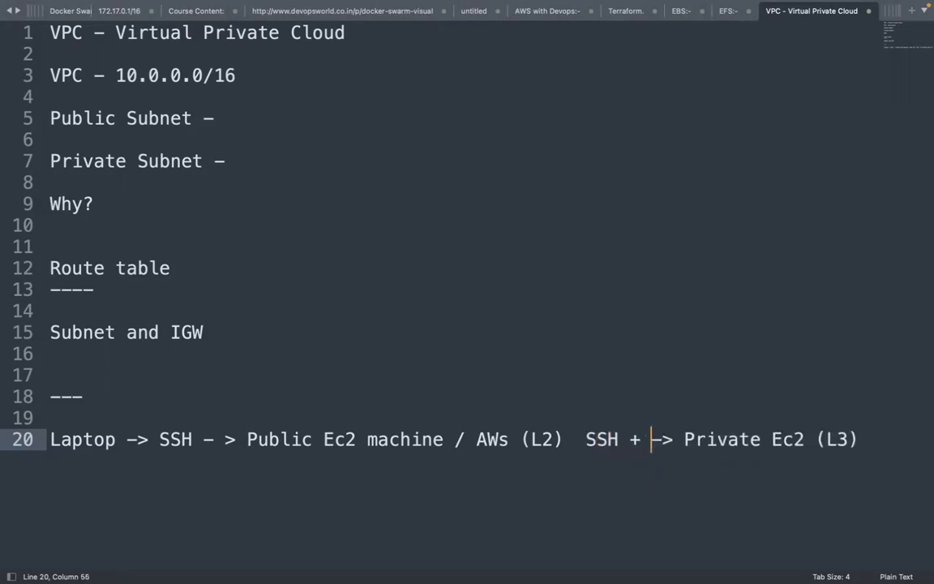
text(P)
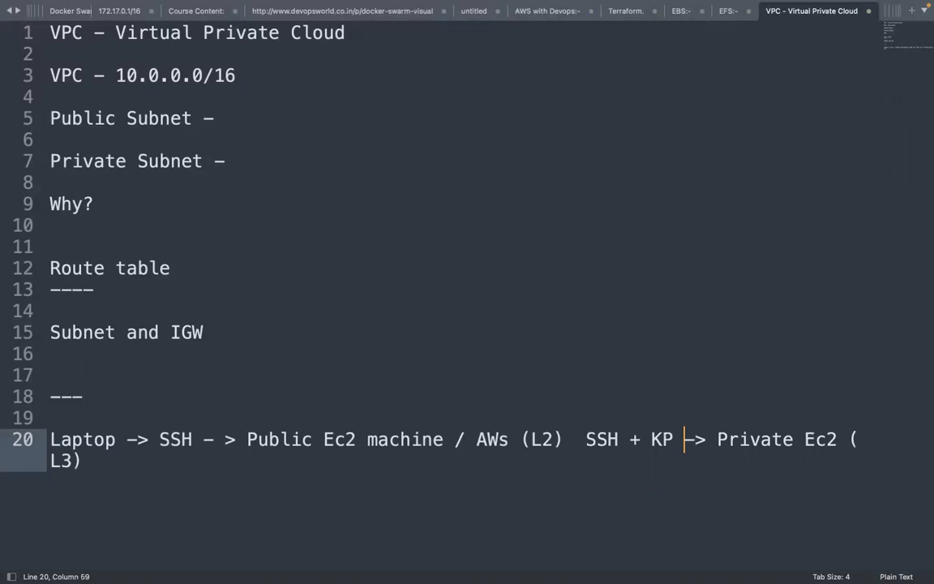
Step: Add "+ KP" after the first "SSH" on line 20, ahead of the arrow to "Public Ec2 machine"
drag(50, 439, 96, 472)
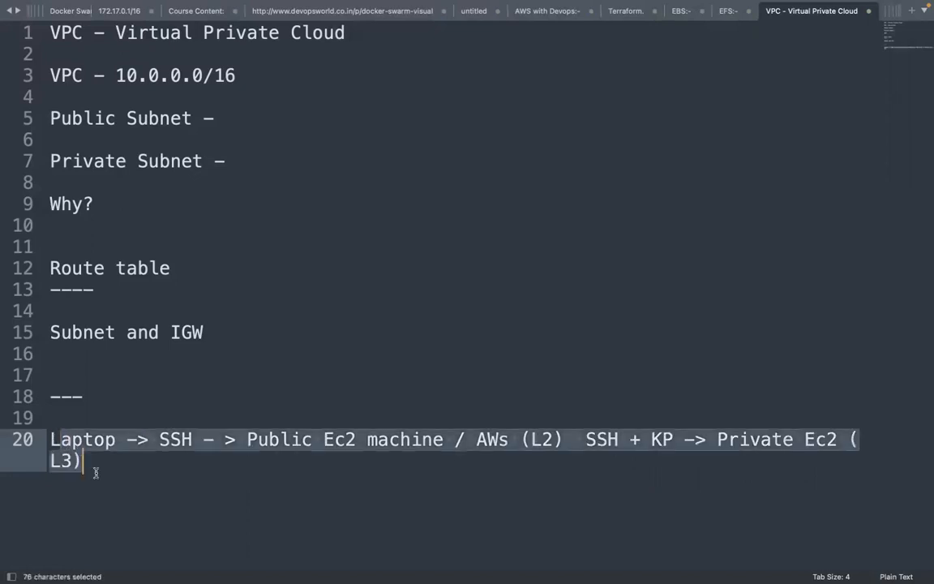
click(235, 480)
drag(281, 439, 367, 438)
click(202, 439)
text(+ KP)
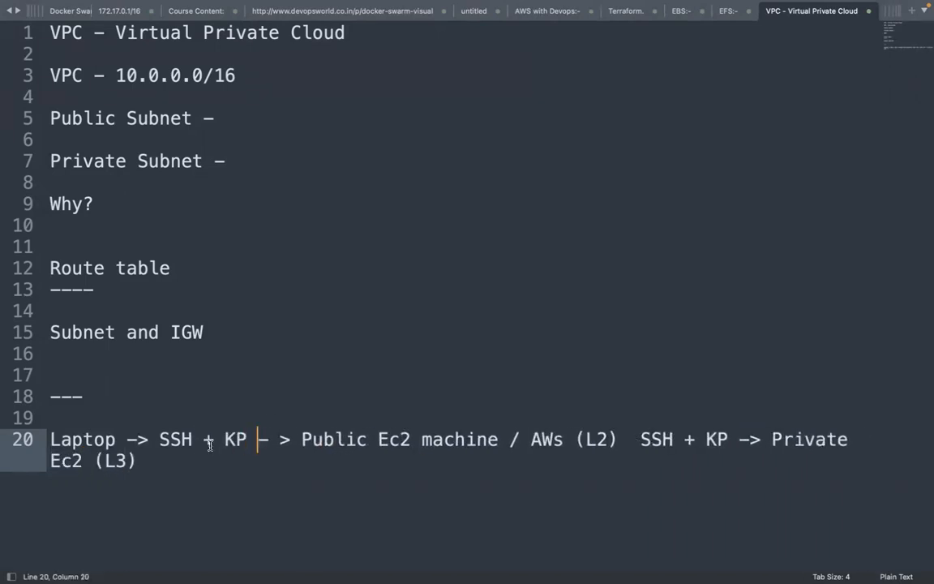
Step: Highlight the public EC2, private EC2 and second "SSH + KP" parts of line 20 to review the connection path
click(306, 463)
click(323, 438)
drag(323, 439, 399, 439)
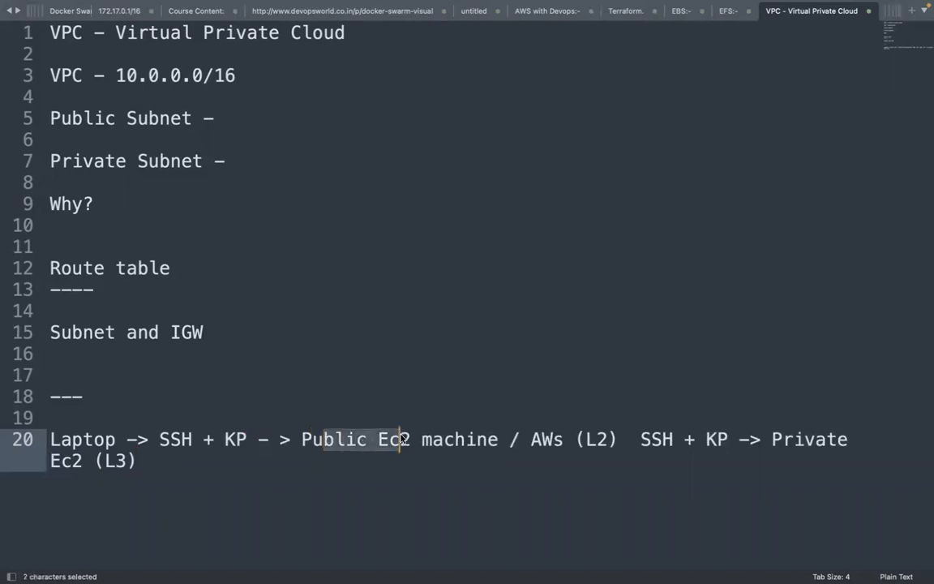
drag(782, 438, 786, 455)
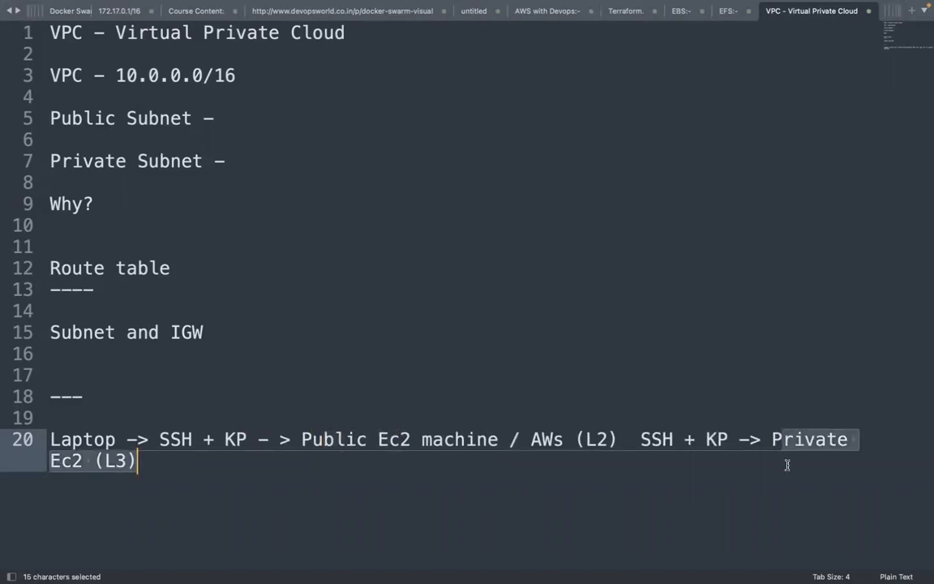
click(661, 493)
drag(638, 439, 727, 441)
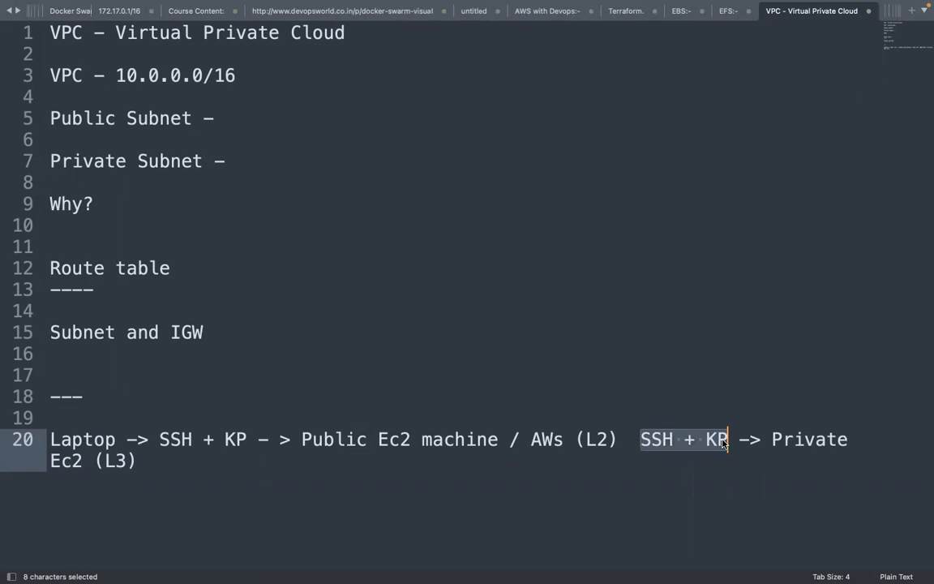
Step: Switch to Terminal and clear the screen of the public EC2 session
mouse_move(814, 578)
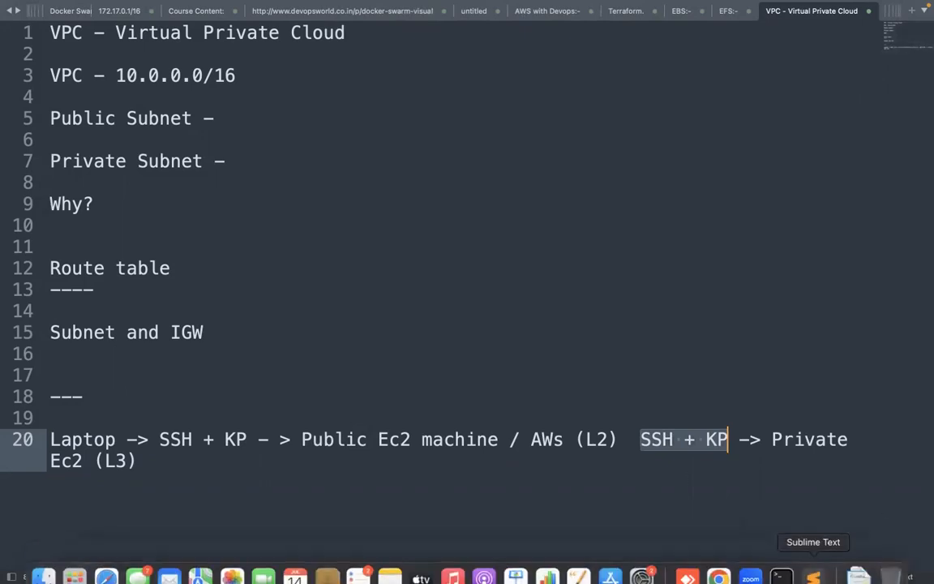
click(781, 577)
drag(786, 365, 730, 536)
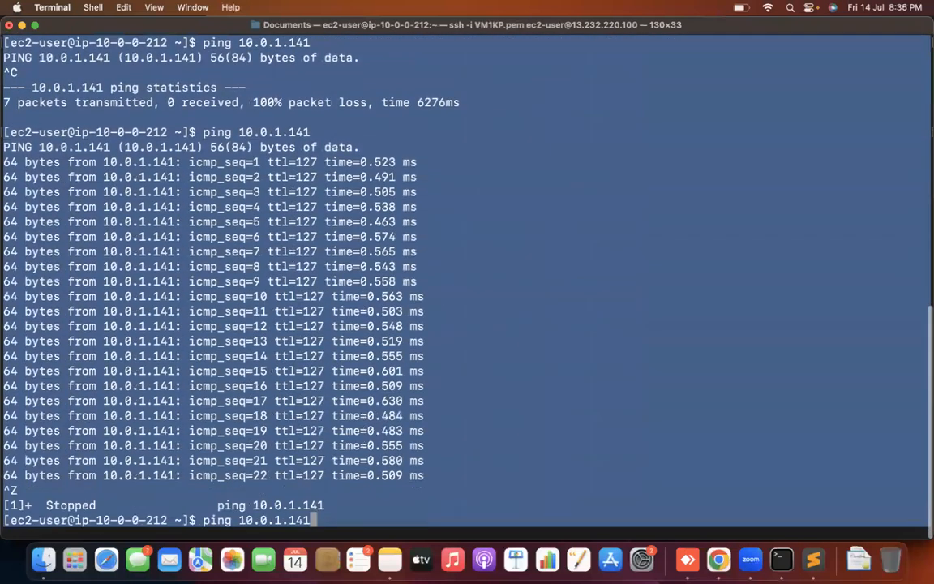
text(clear)
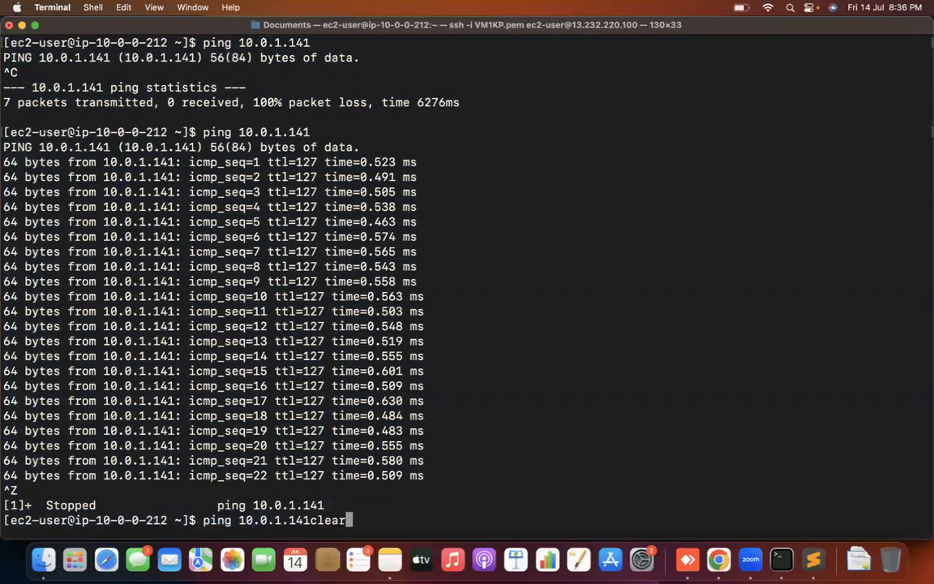
key(Return)
text(clear)
key(Return)
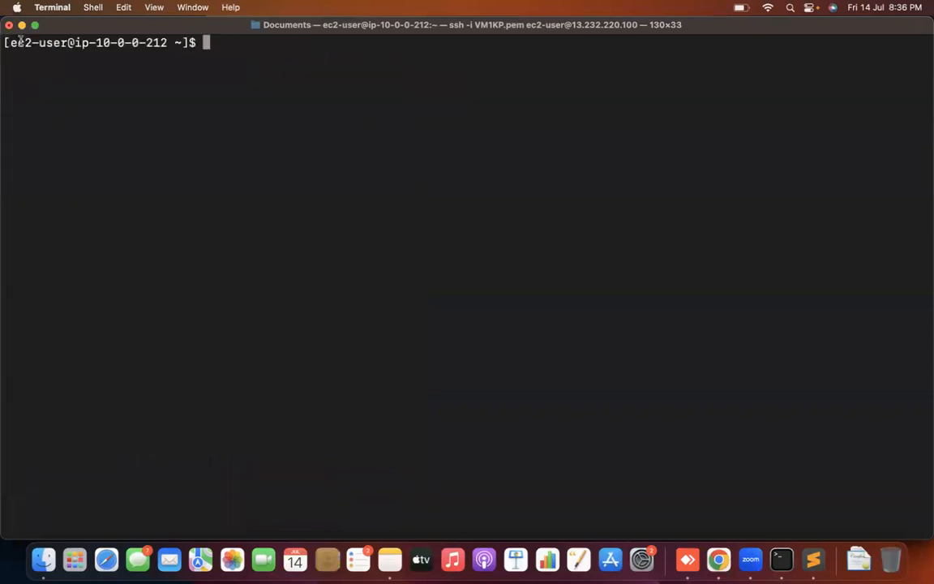
triple_click(201, 41)
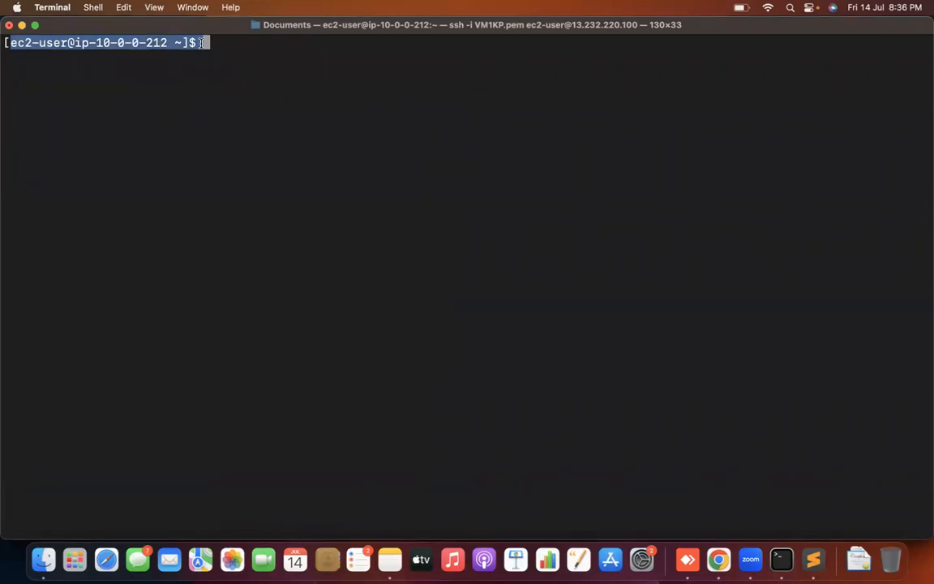
click(209, 46)
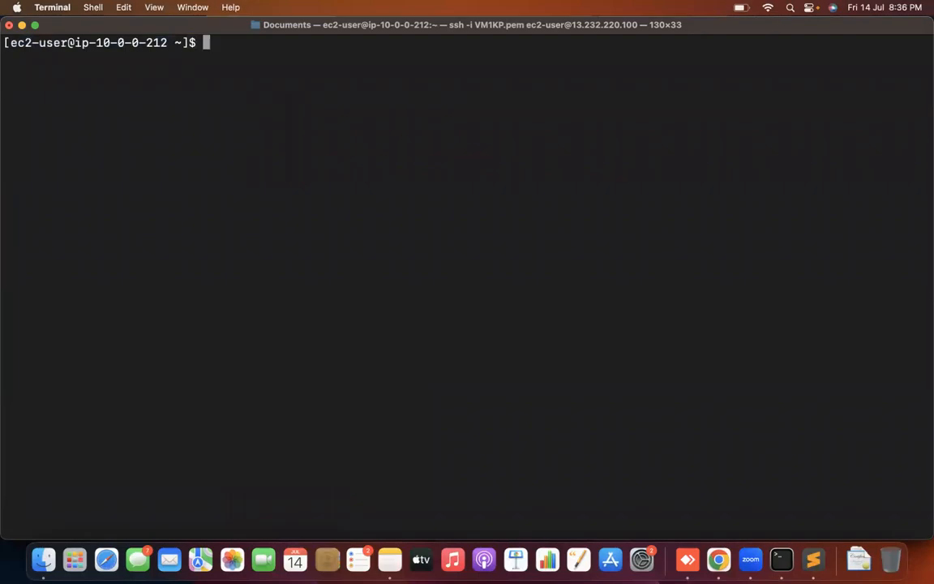
Step: Switch to Finder and try to open VM1KP.pem from the Documents folder with Notes
click(42, 560)
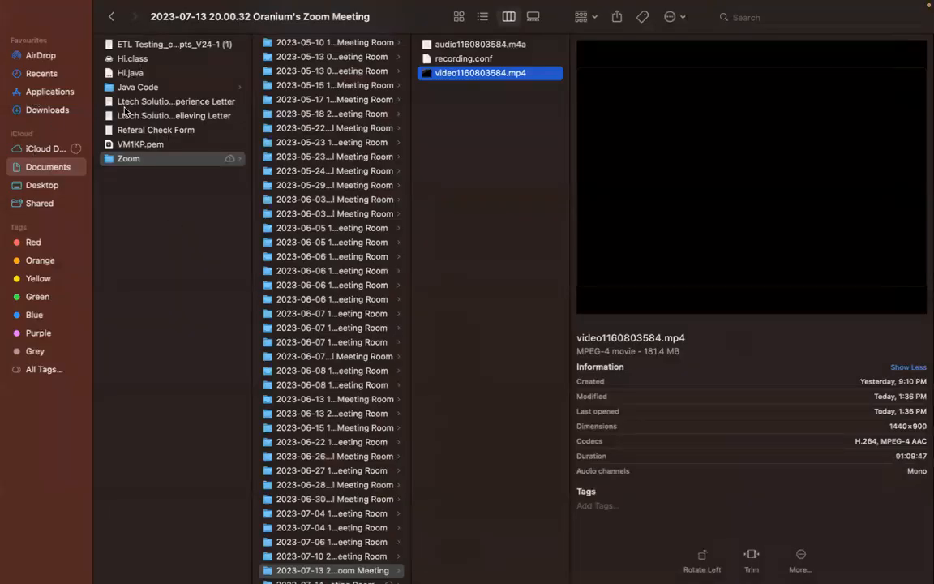
click(139, 145)
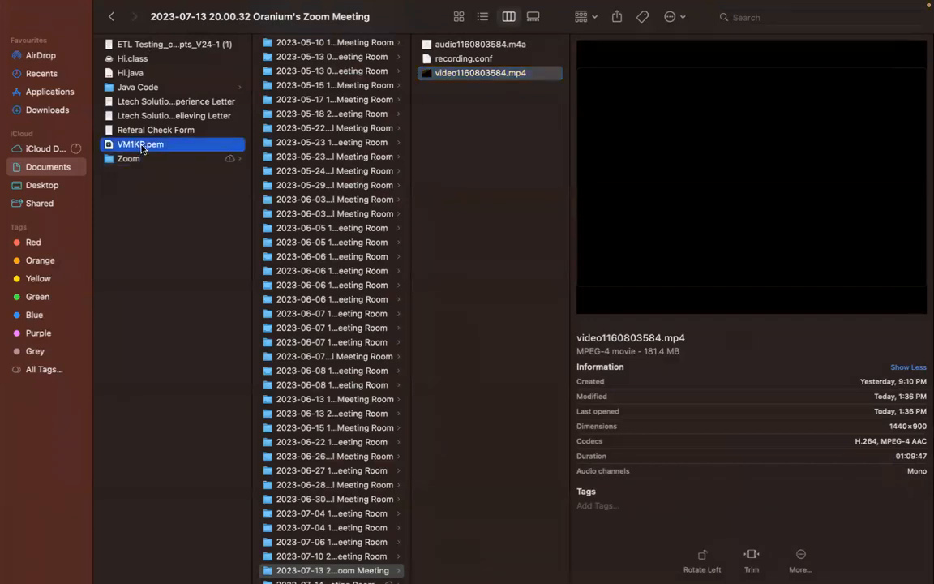
right_click(143, 146)
mouse_move(203, 170)
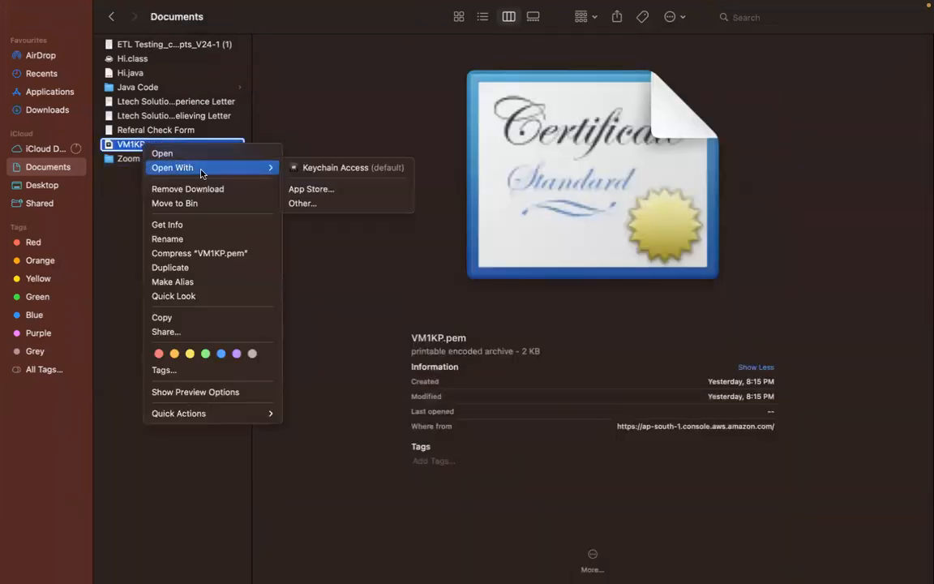
click(333, 206)
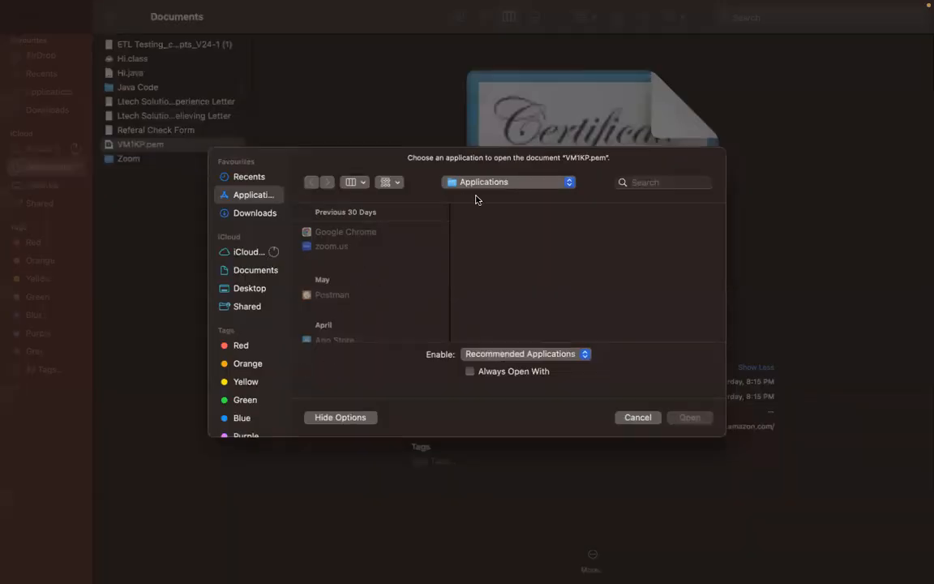
key(Down)
key(Down)
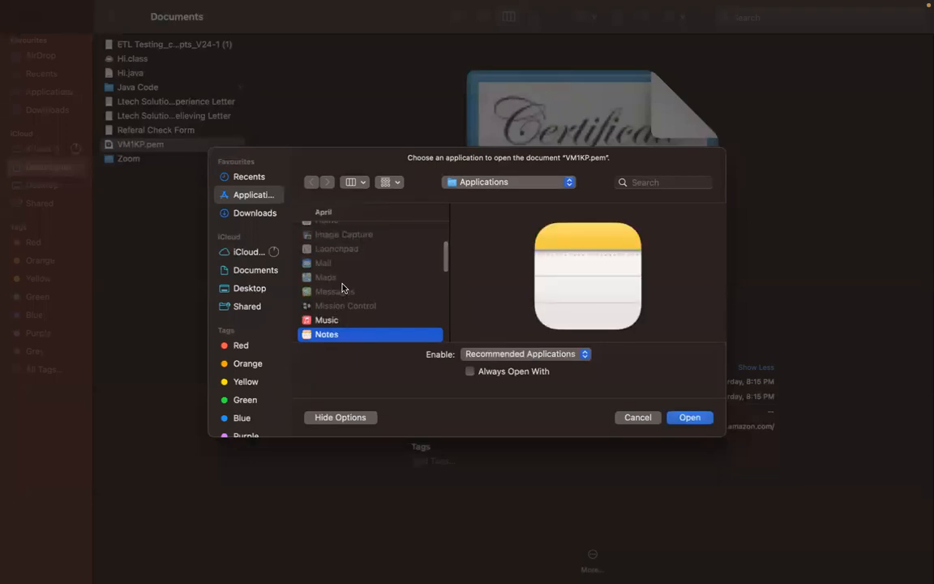
double_click(337, 334)
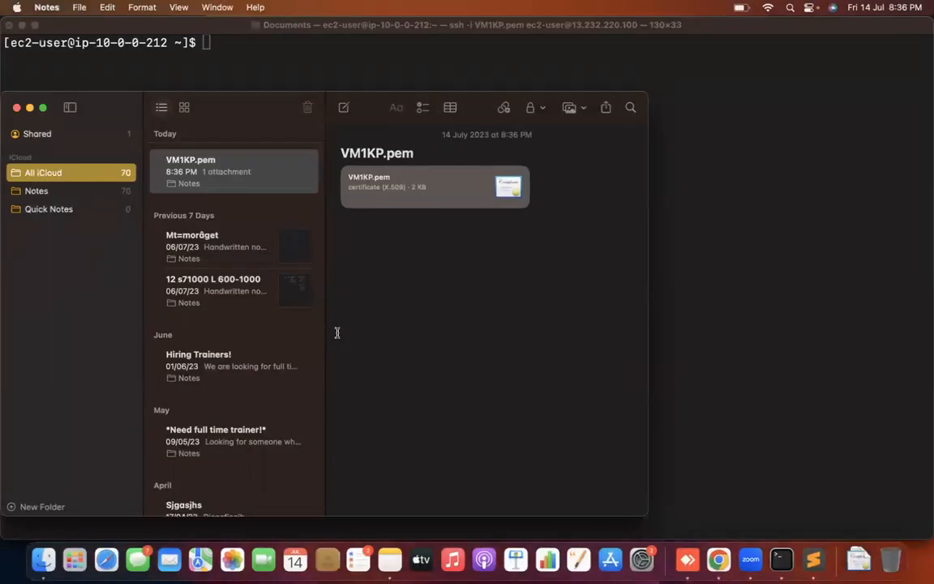
Step: Return to the Documents folder in Finder and try to open VM1KP.pem with TextEdit
key(ctrl+Right)
right_click(164, 150)
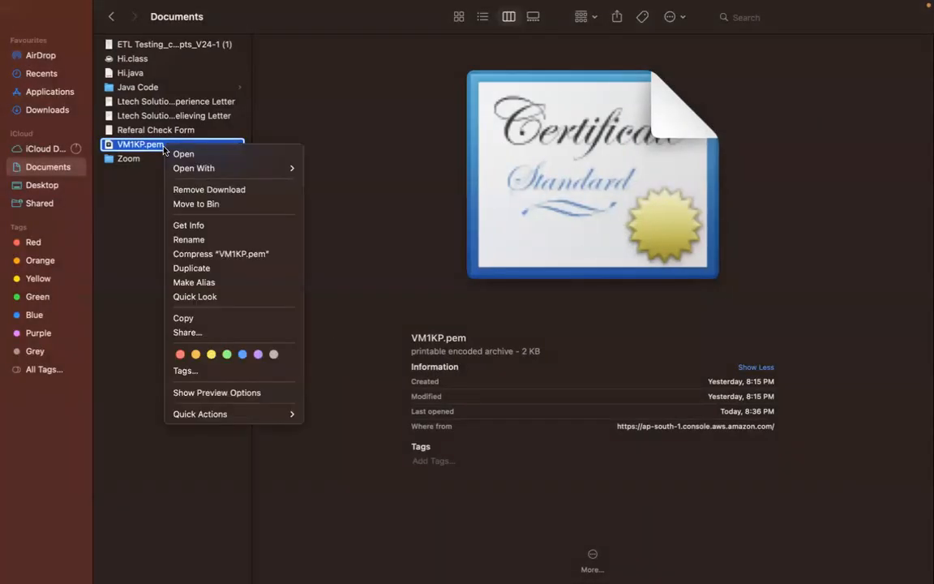
mouse_move(271, 168)
click(339, 205)
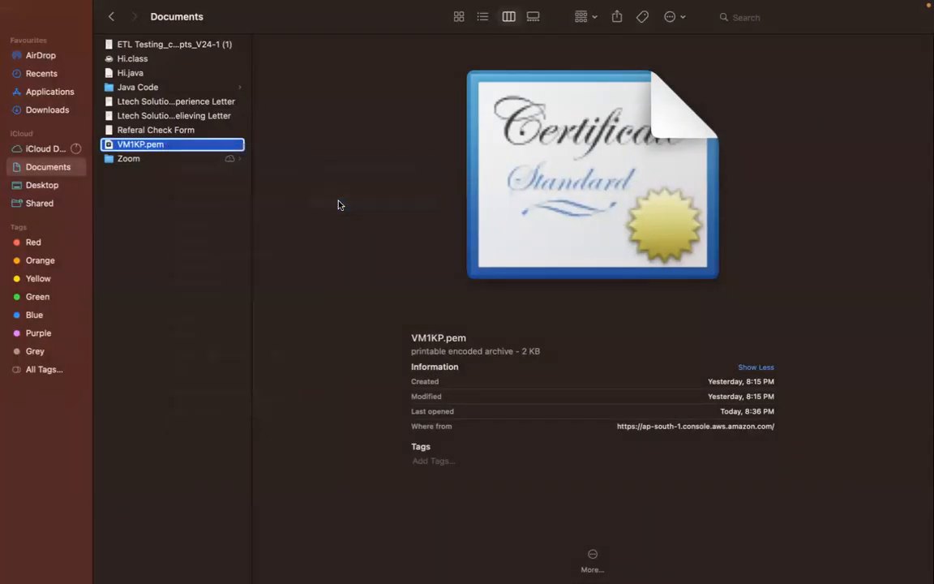
key(Down)
key(Down)
key(Down)
key(Down)
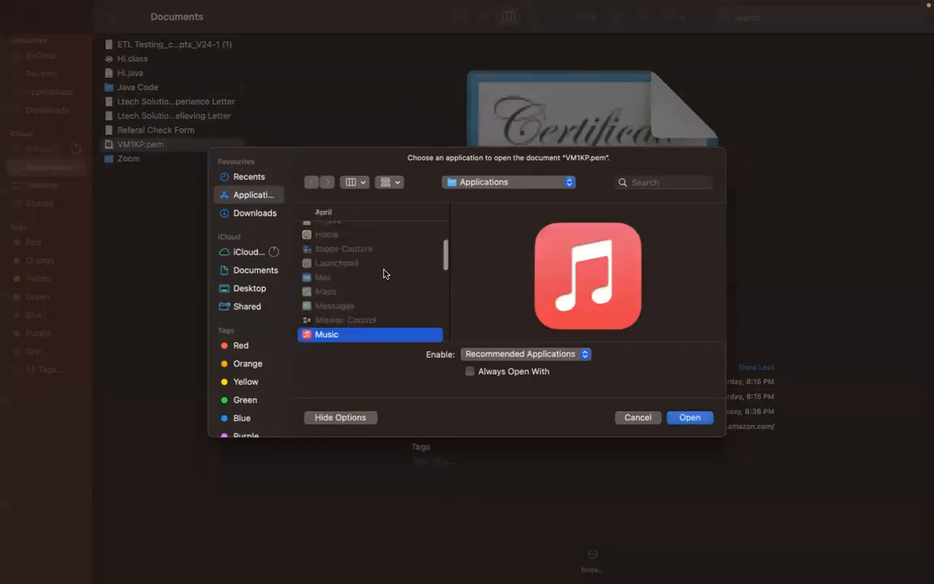
key(Up)
key(Up)
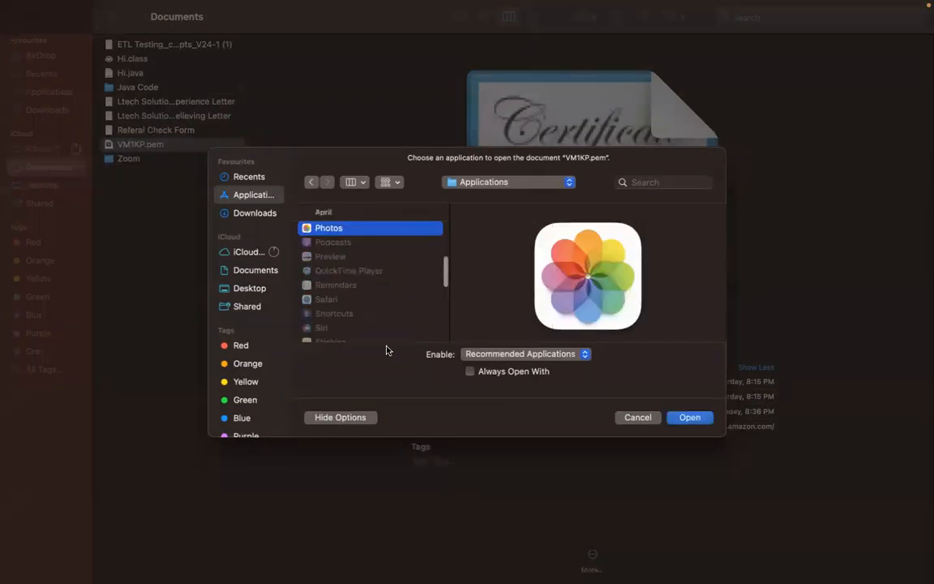
key(Down)
key(Down)
key(Up)
key(Up)
key(Down)
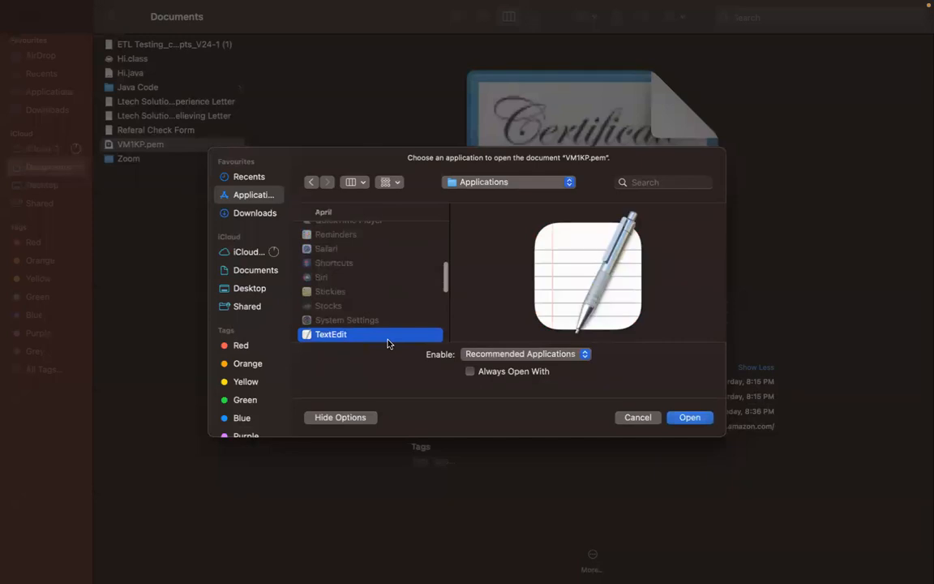
click(688, 416)
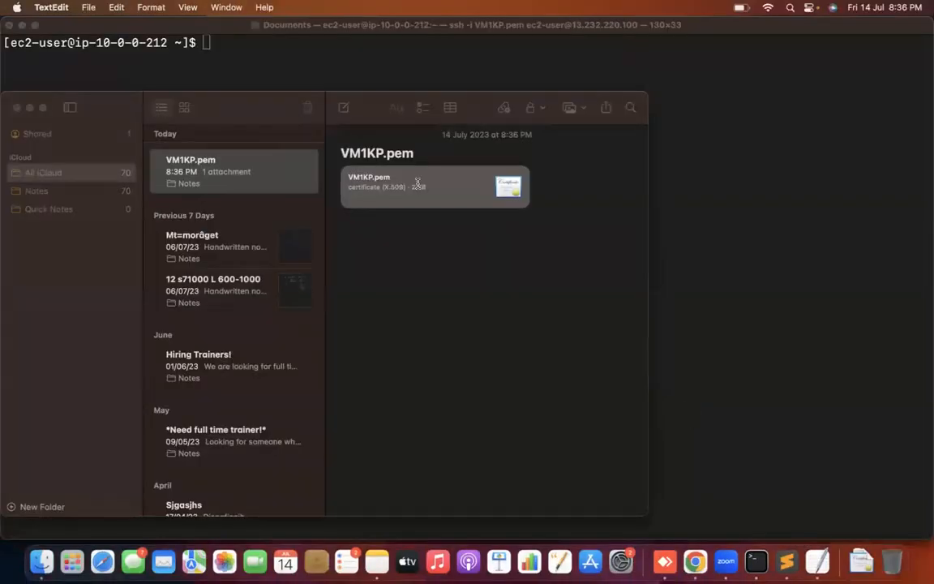
double_click(418, 184)
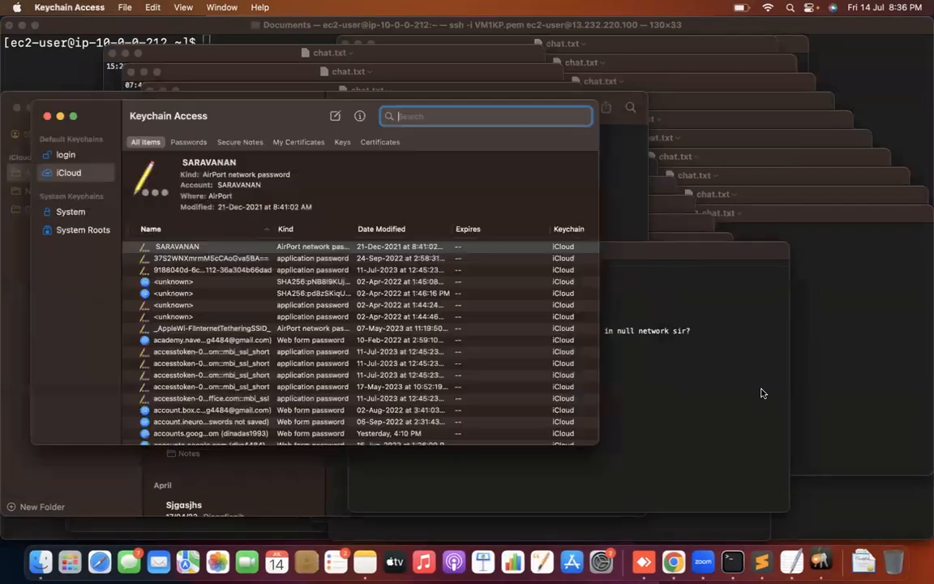
click(550, 280)
click(48, 118)
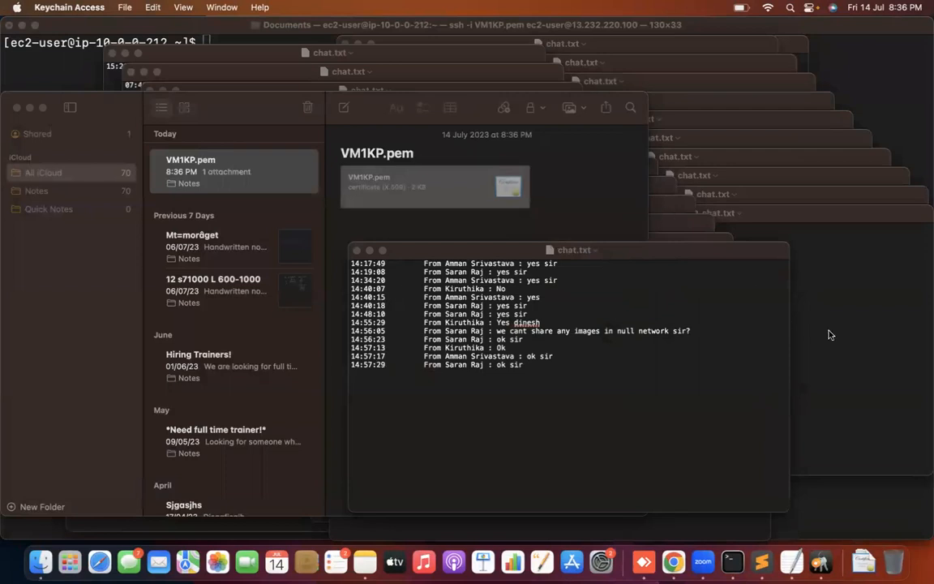
click(855, 499)
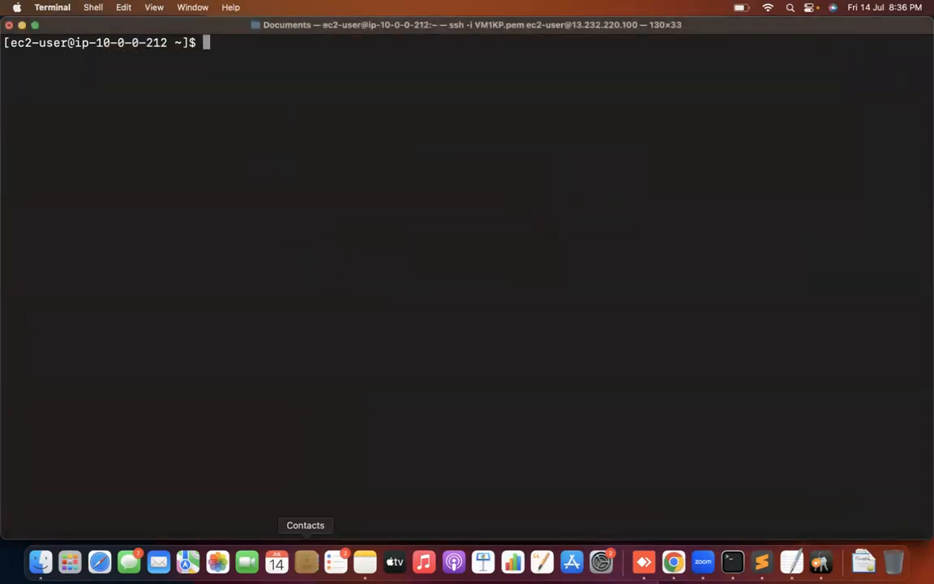
Step: Switch to Finder, start choosing another application to open VM1KP.pem in Documents, and browse the applications list for a text editor
click(40, 561)
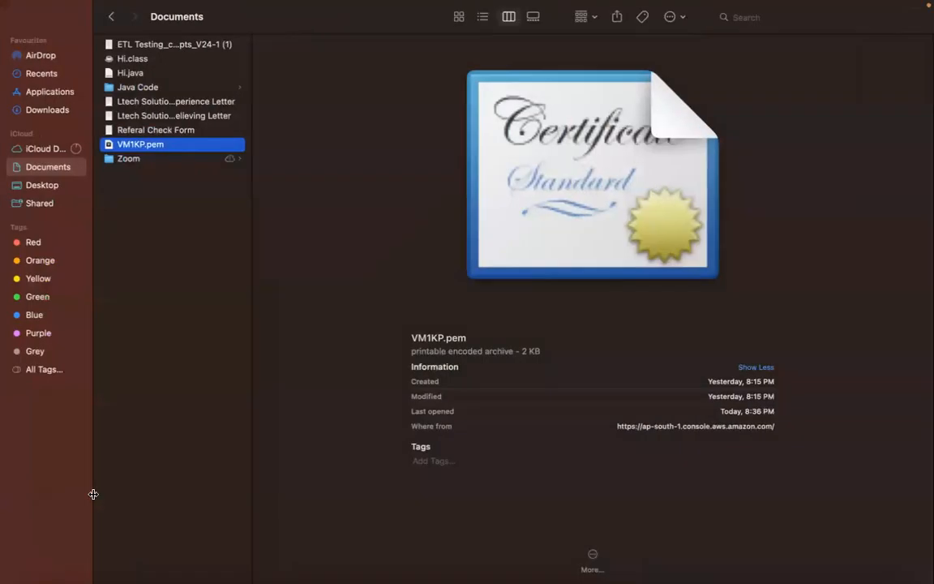
right_click(159, 145)
mouse_move(254, 167)
click(308, 199)
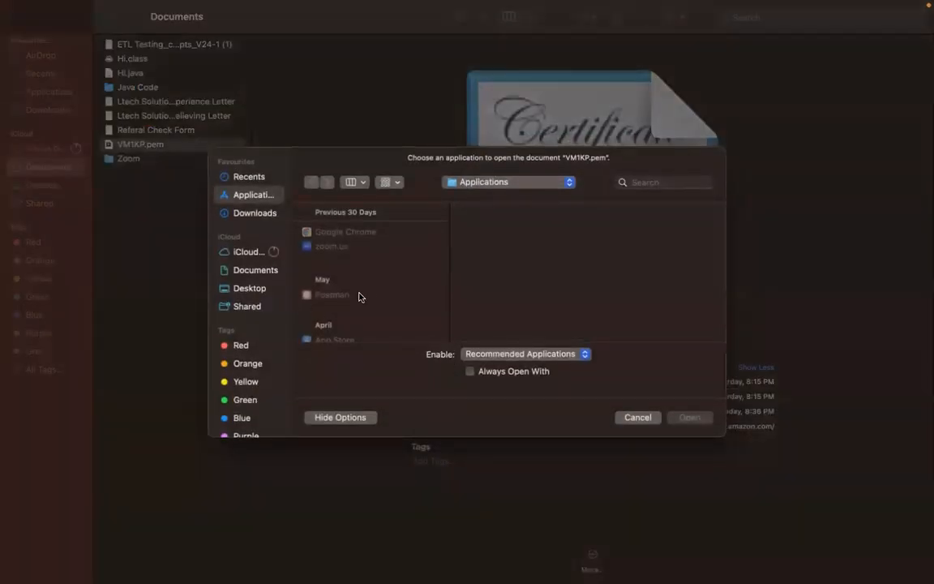
key(n)
key(t)
key(v)
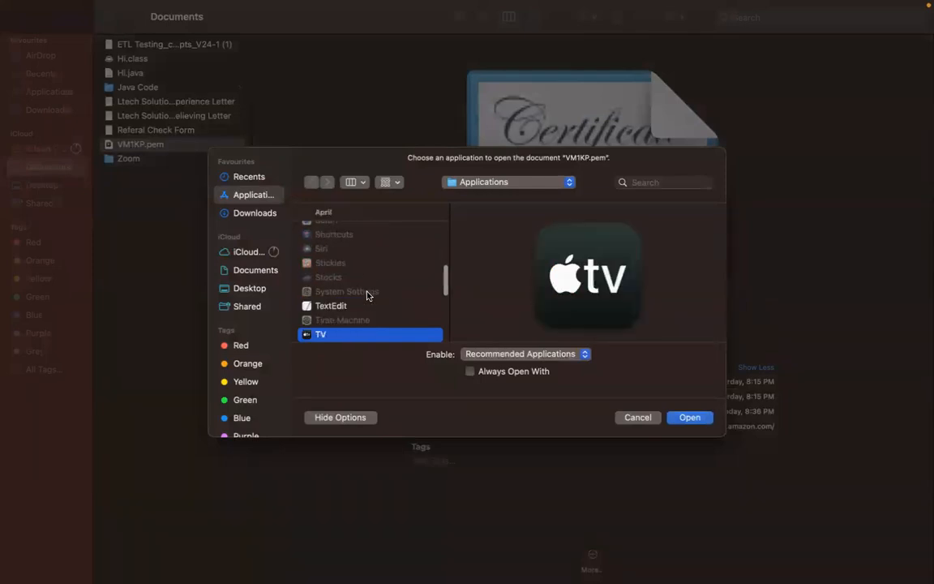
key(c)
key(t)
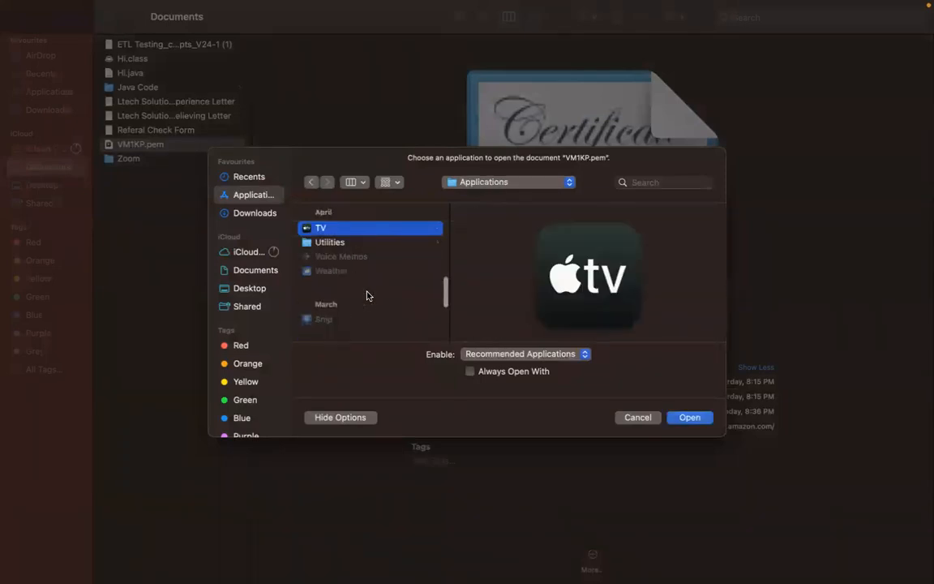
key(p)
key(n)
Step: Search the applications for "subl" and open VM1KP.pem with Sublime Text
click(641, 182)
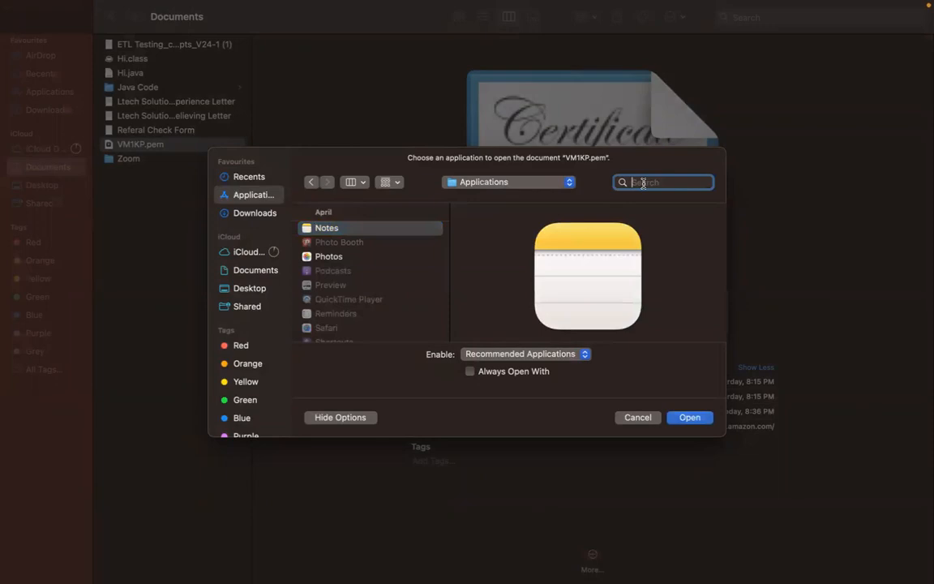
text(subl)
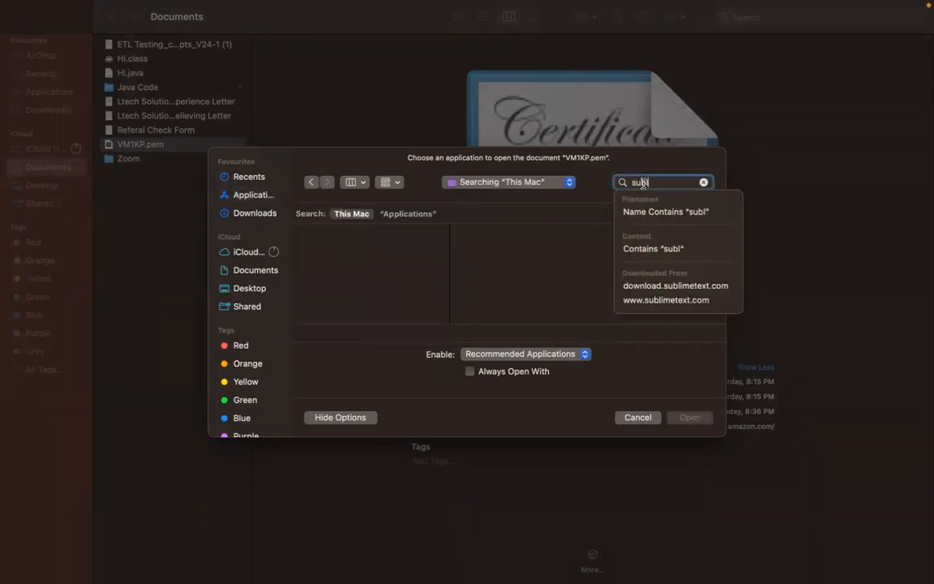
text(lim)
key(BackSpace)
key(BackSpace)
key(BackSpace)
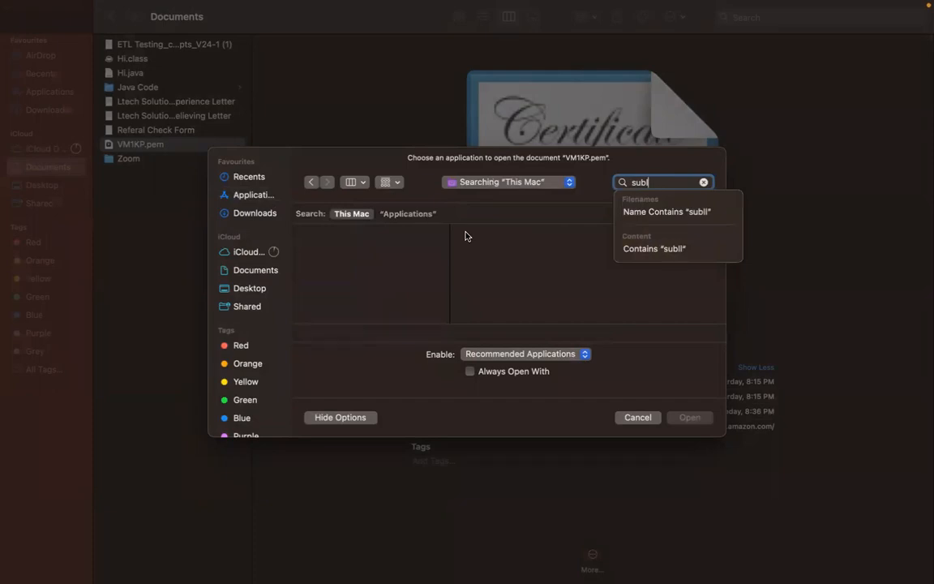
click(335, 253)
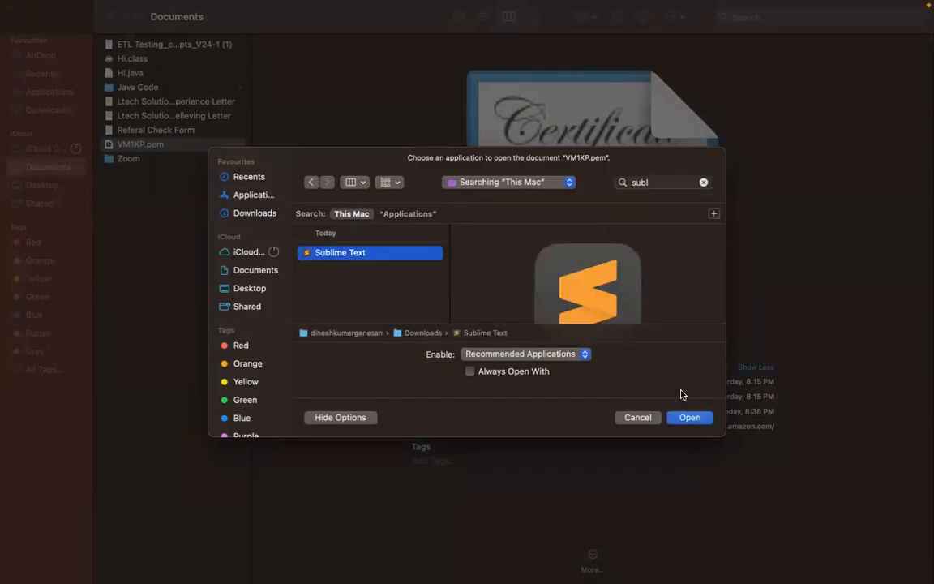
click(688, 417)
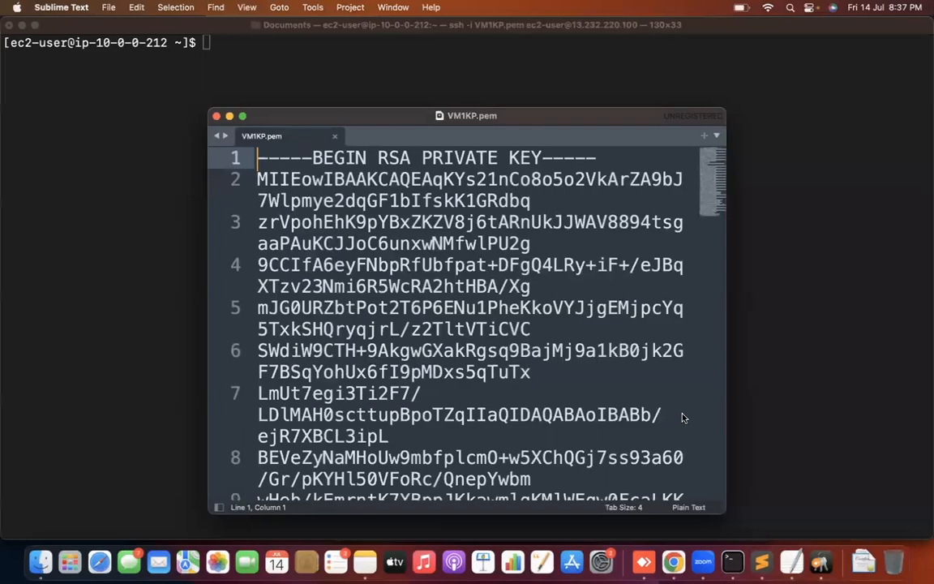
Step: Enlarge the VM1KP.pem window and copy the entire private key text
double_click(577, 120)
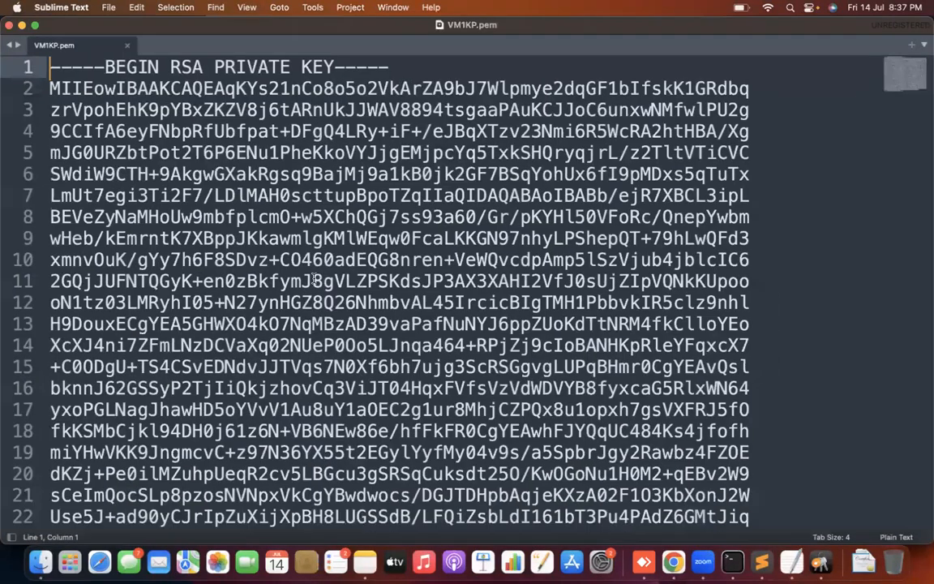
key(super+a)
key(super+c)
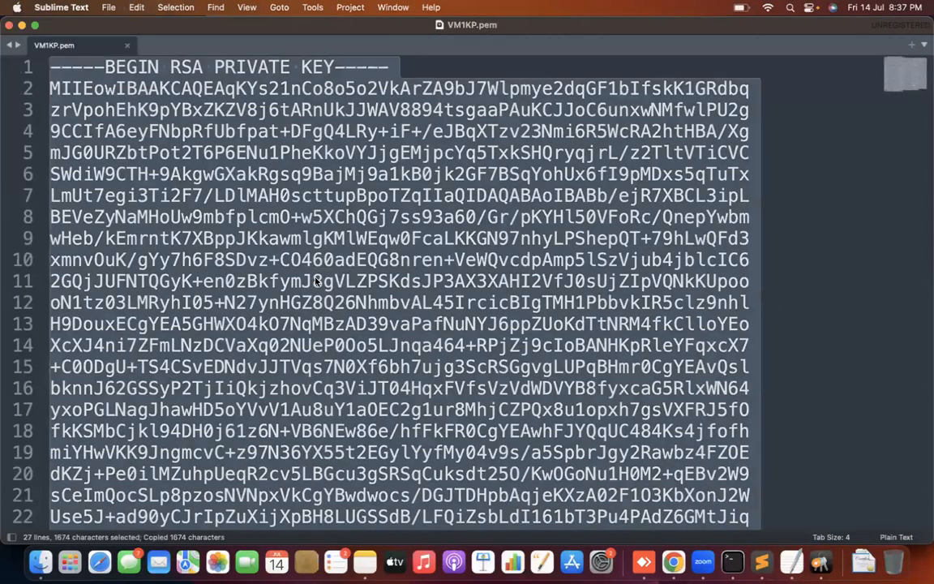
Step: Switch to Terminal and open a new file named VM1KP.pem in vim on the public EC2 instance
key(super+Tab)
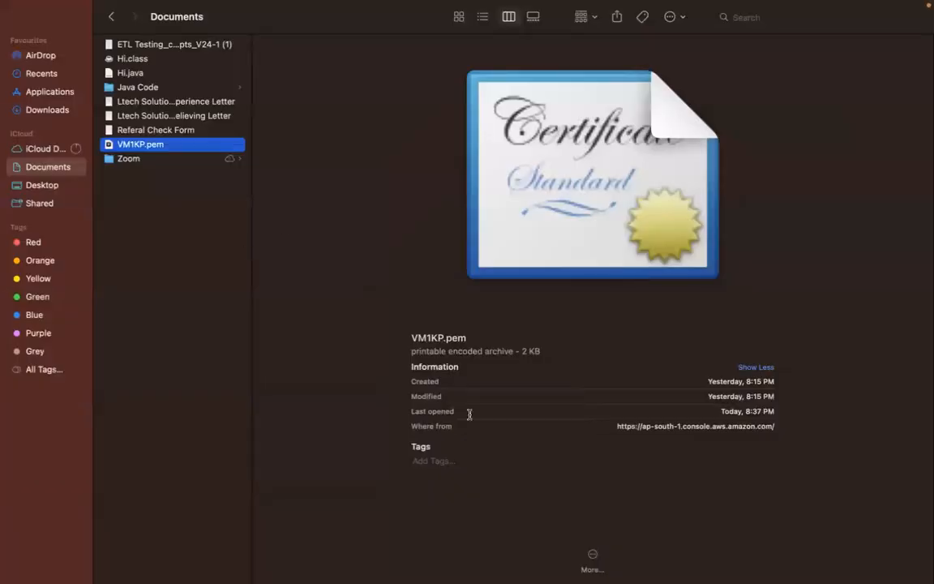
key(super+Tab)
key(super+Tab)
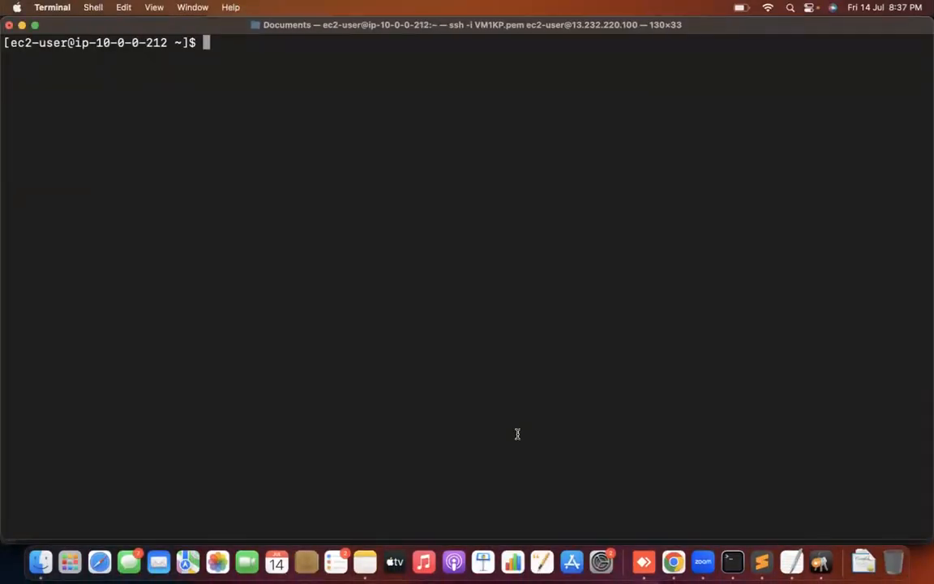
text(vim VM1KP.pem)
key(Return)
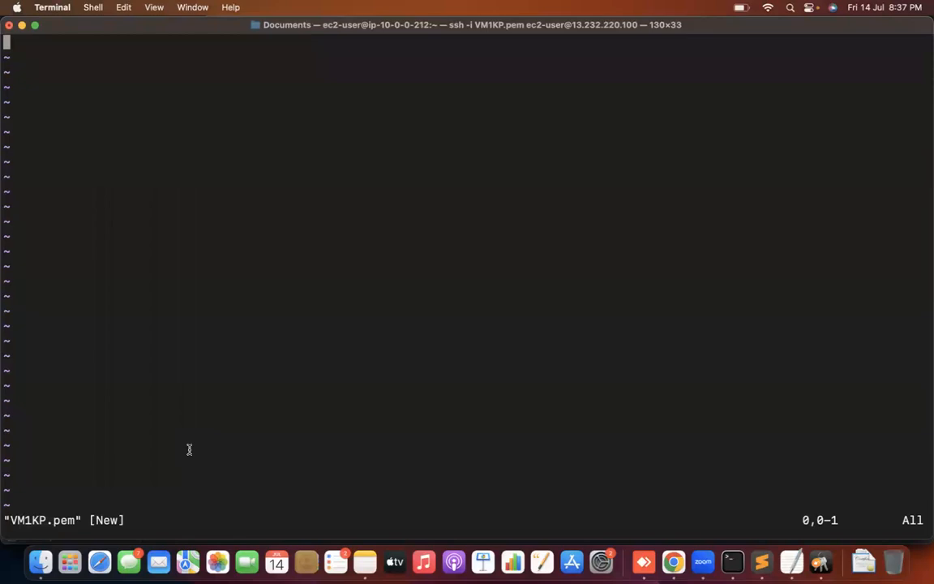
Step: Paste the RSA private key into VM1KP.pem in vim, and save and quit with :wq!
key(super+v)
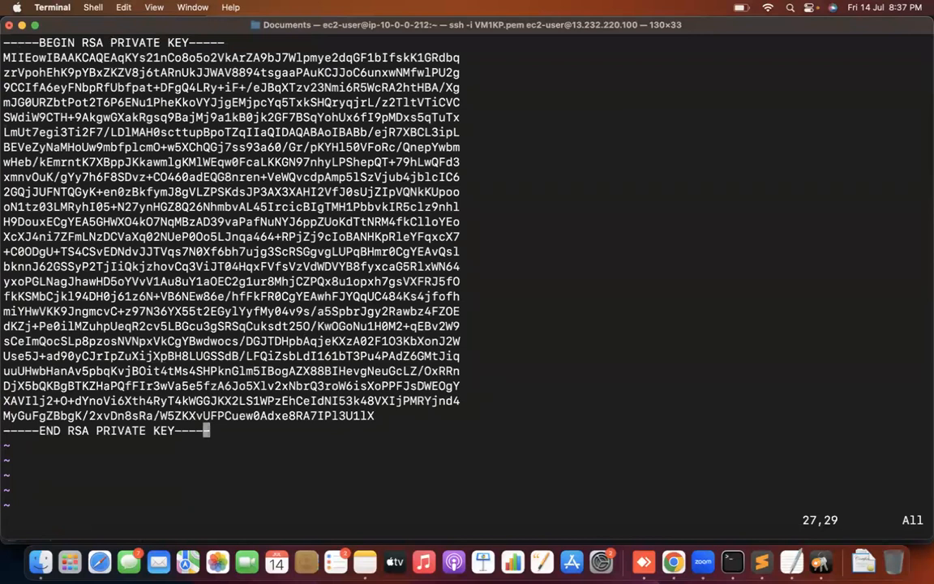
text(:)
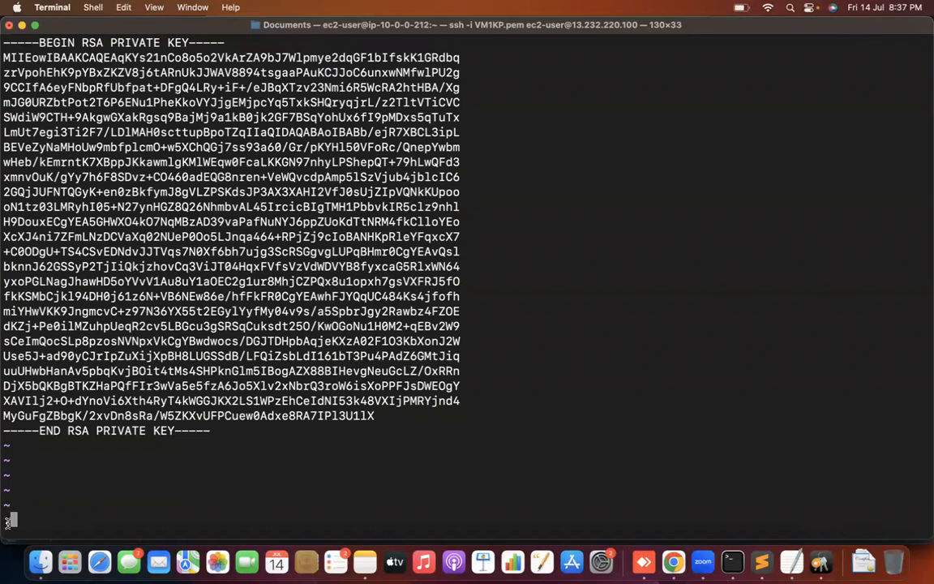
text(wq!)
key(Return)
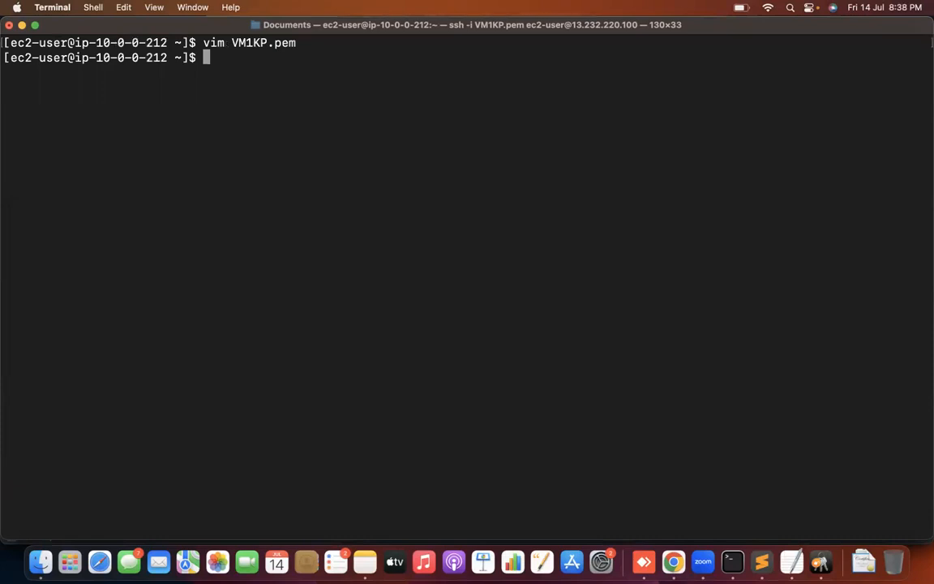
Step: Begin an ssh command and compare the prompt's IP address with my-custom-vpc-public-ec2's private IPv4 address in the EC2 console in Chrome
text(ssh)
drag(89, 56, 169, 53)
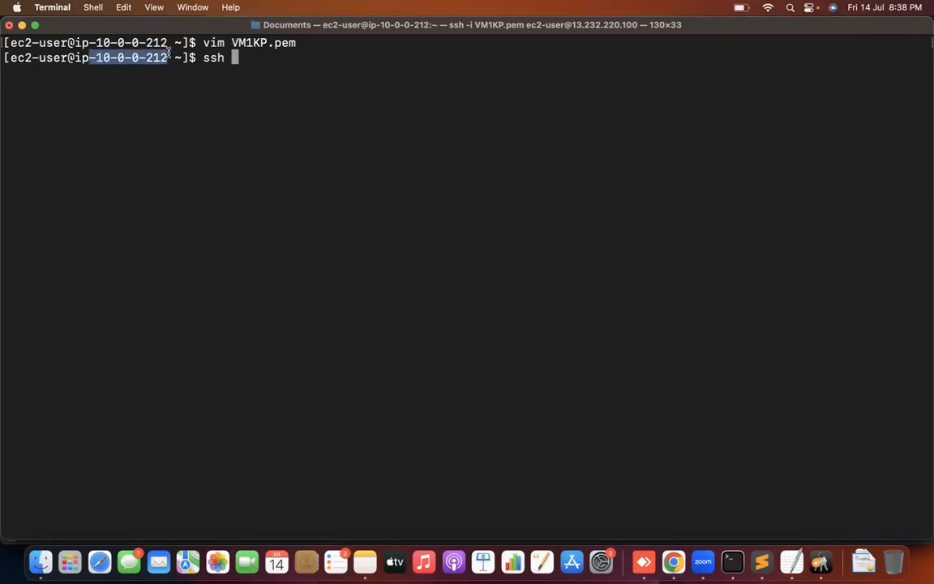
click(673, 559)
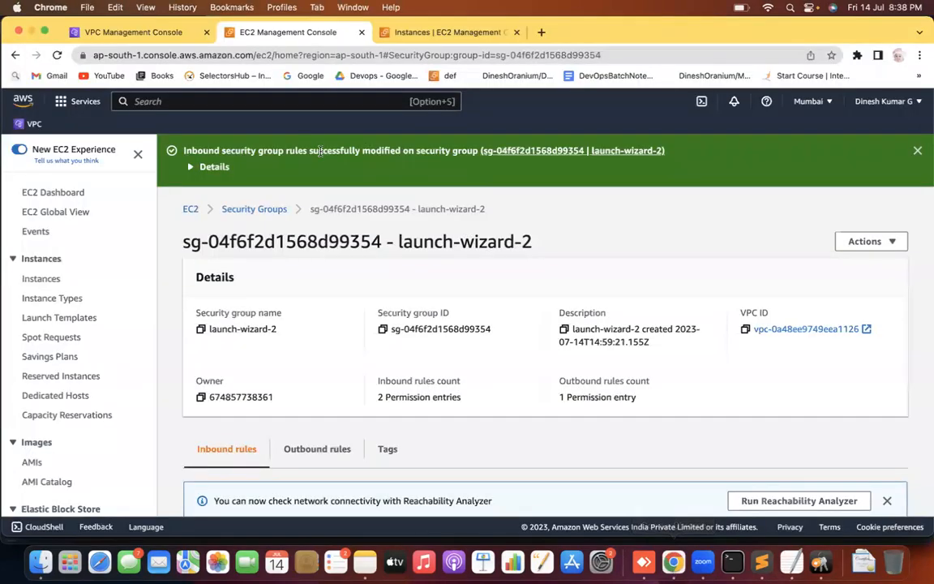
click(189, 210)
click(219, 227)
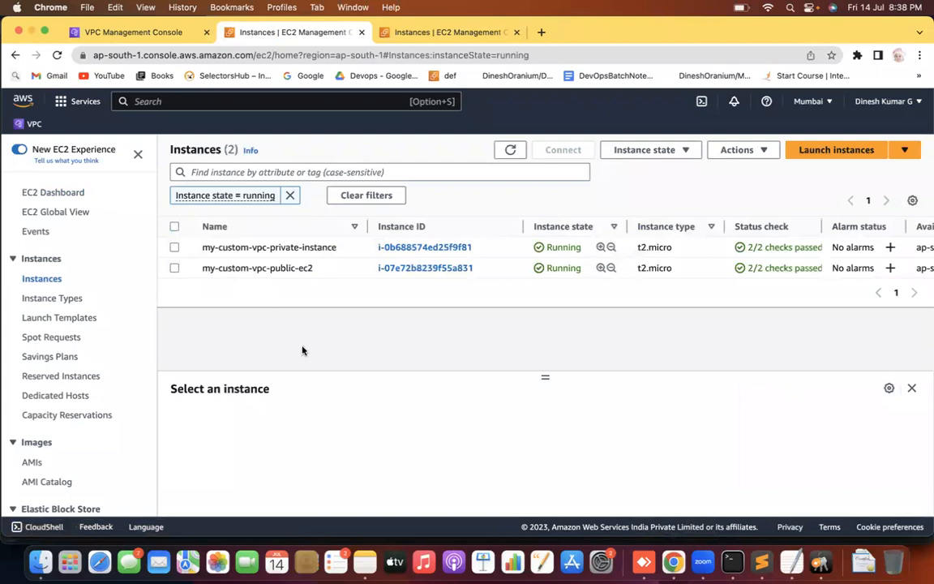
click(175, 267)
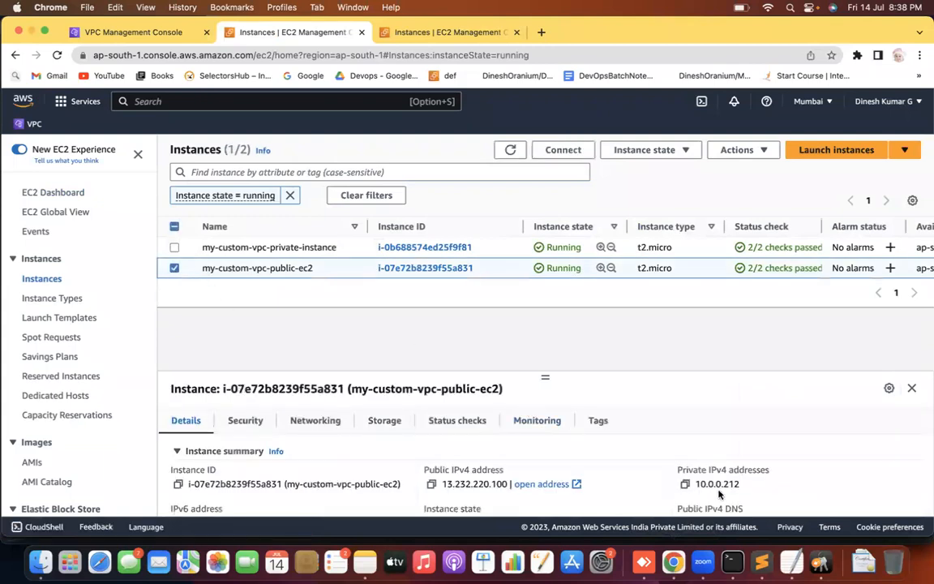
Step: Return to Terminal and extend the ssh command with "-i VM1KP.pem ec2-user@"
key(super+Tab)
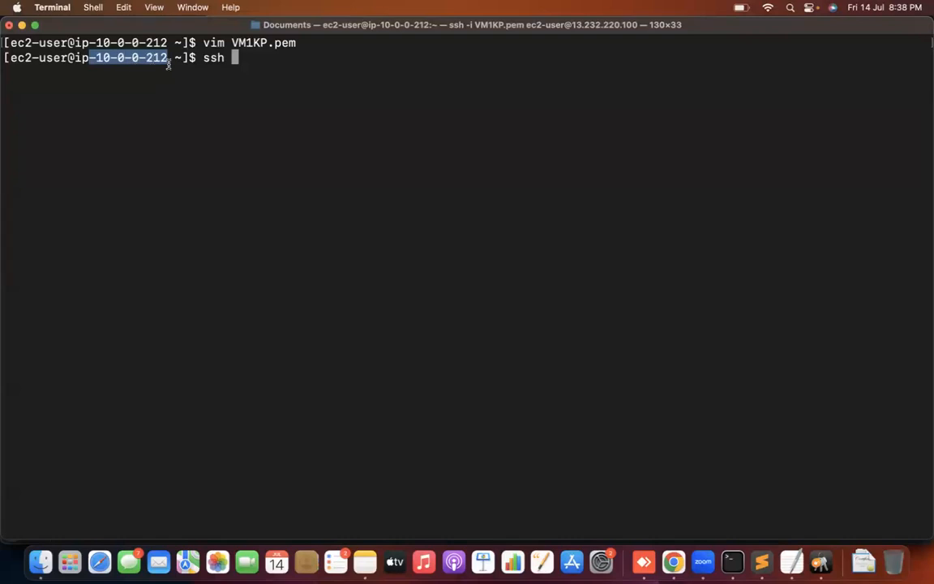
click(243, 60)
text(-i )
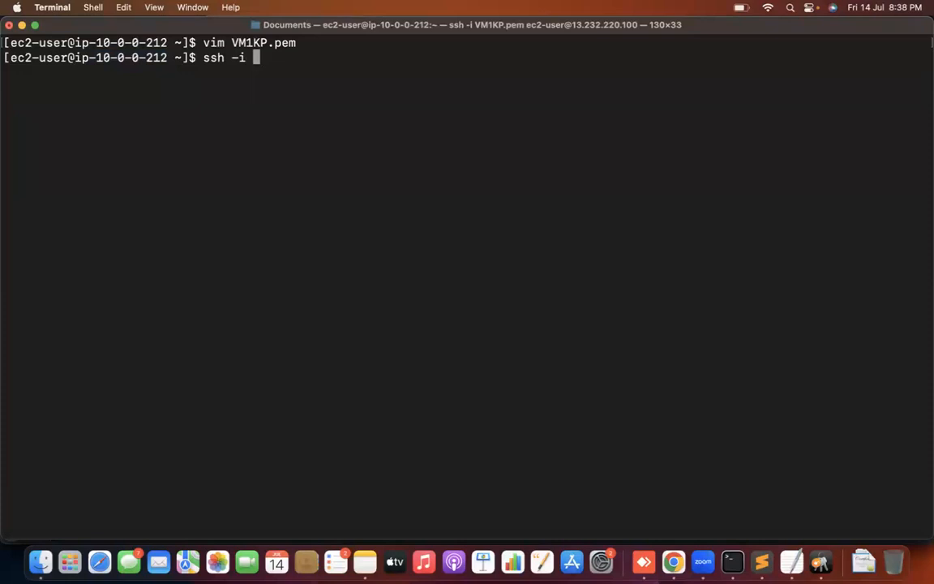
text(VM1KP.pem )
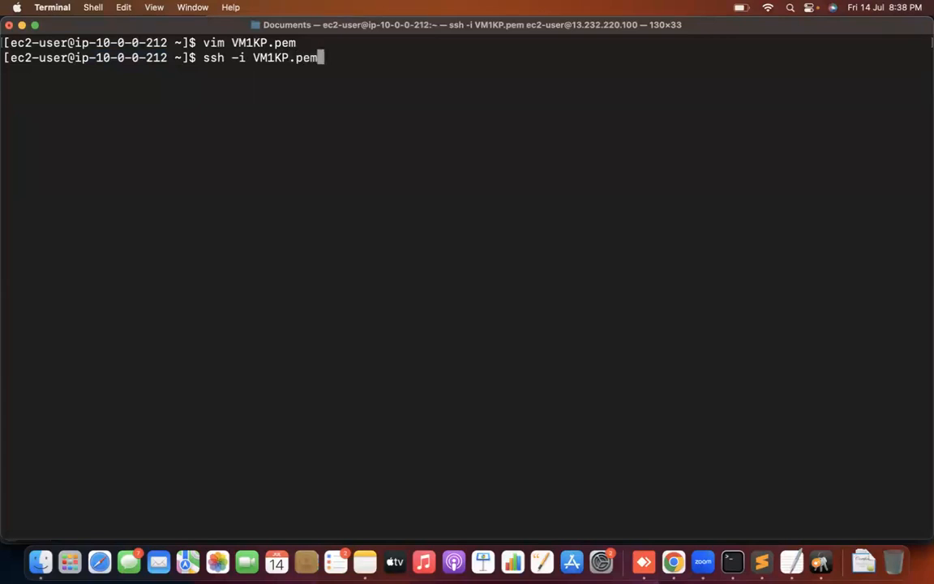
text(ec2-user@)
Step: Switch to Chrome, select only my-custom-vpc-private-instance and copy its private IPv4 address
key(super+Tab)
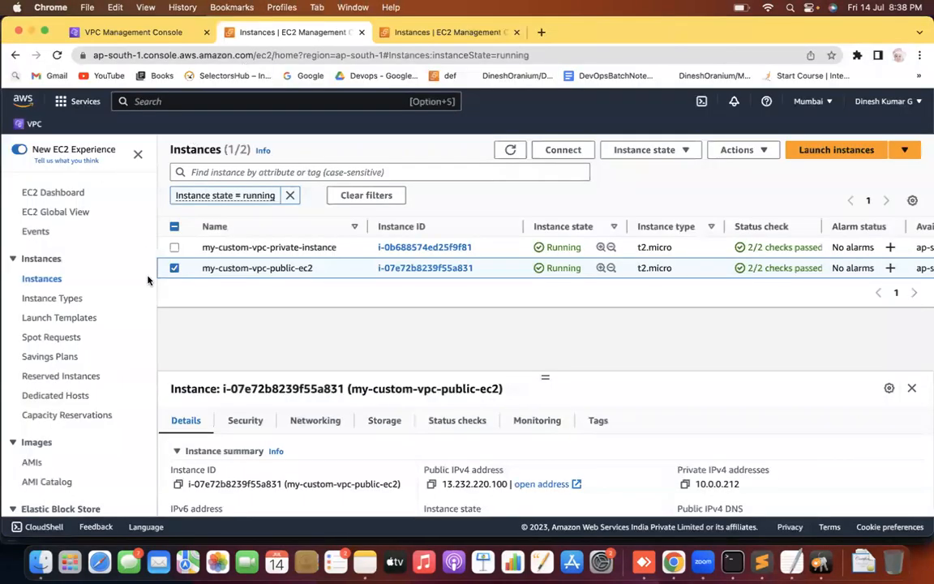
click(174, 247)
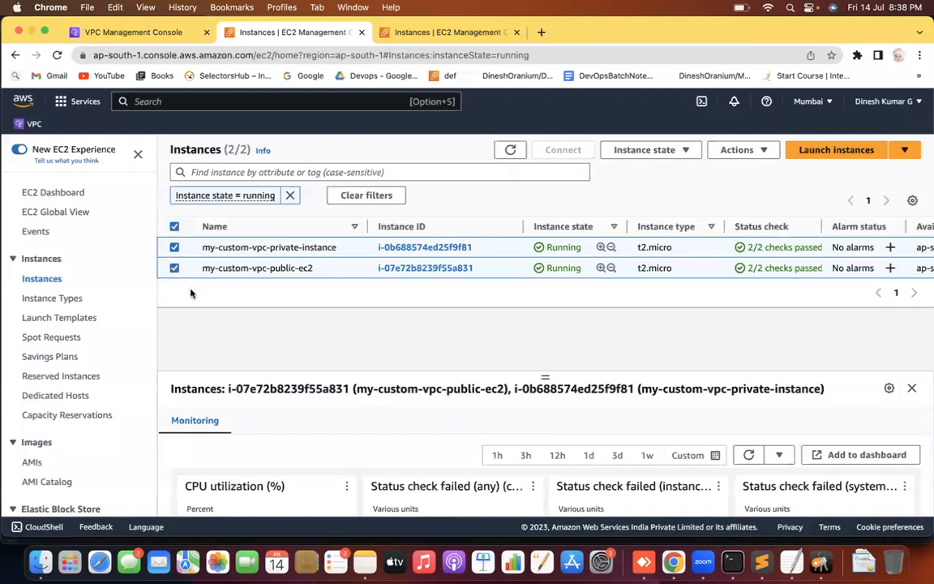
click(174, 267)
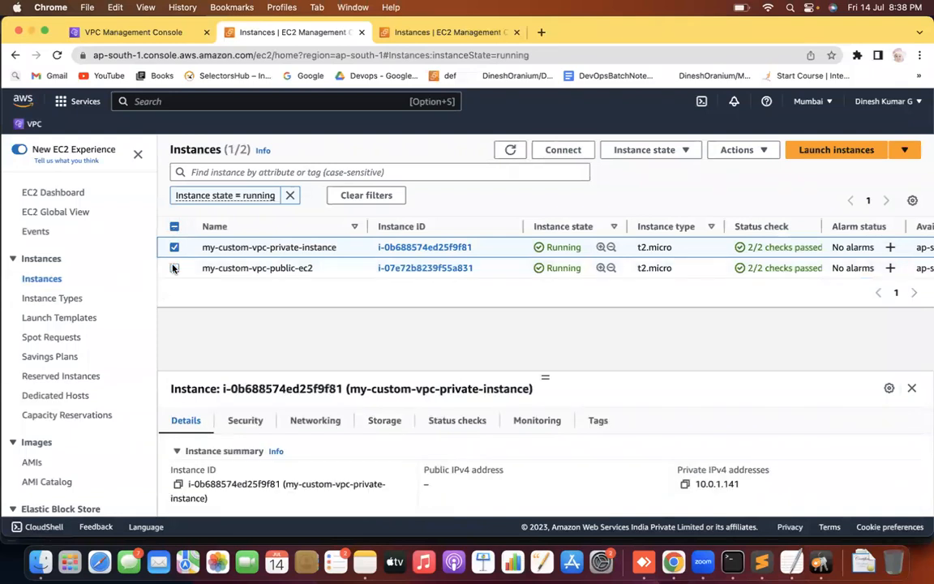
click(686, 485)
Step: In Terminal, complete the ssh command with 10.0.1.141, run it and accept the host key with "yes"
key(super+Tab)
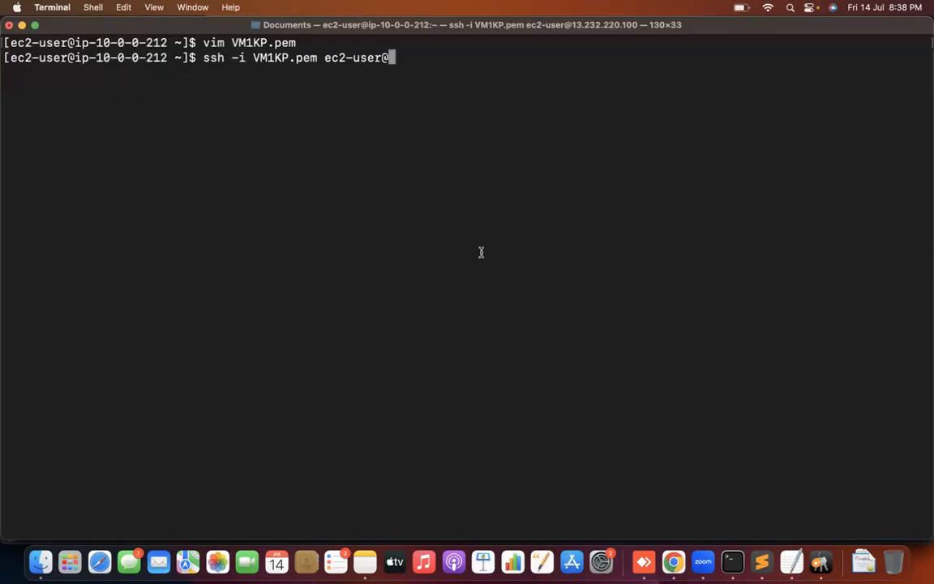
key(super+v)
key(Return)
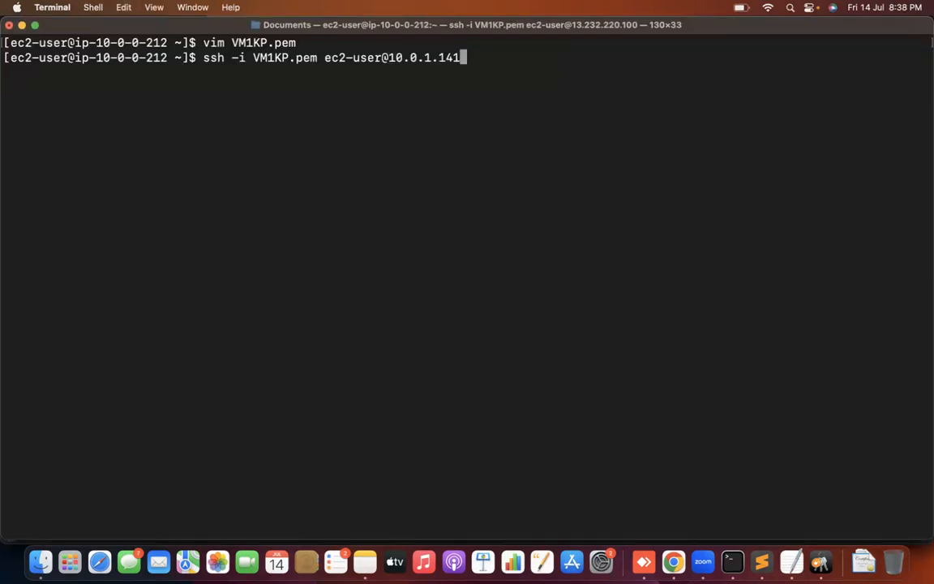
key(Return)
text(yes)
key(Return)
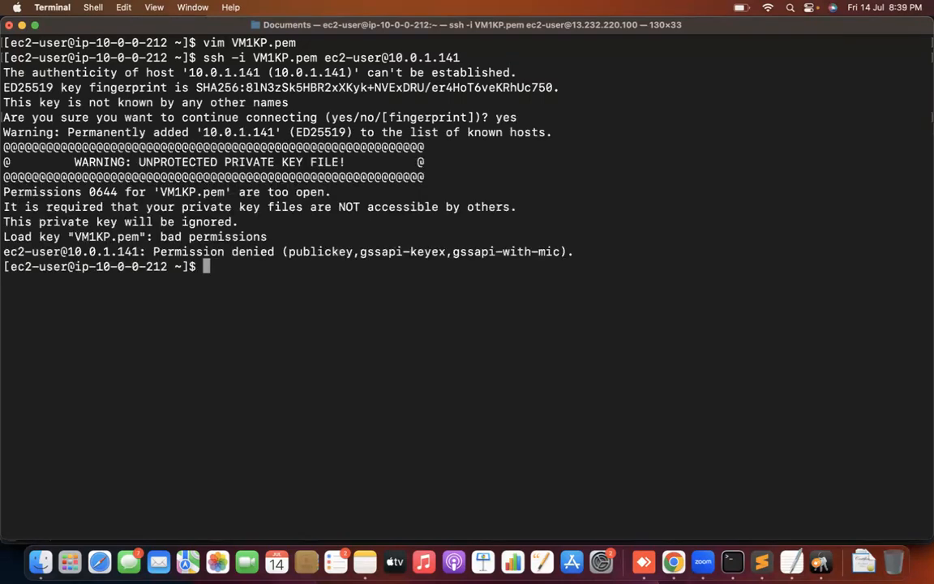
Step: Restrict the key file's permissions by running "chmod 400 VM1KP.pem"
text(chmod 400)
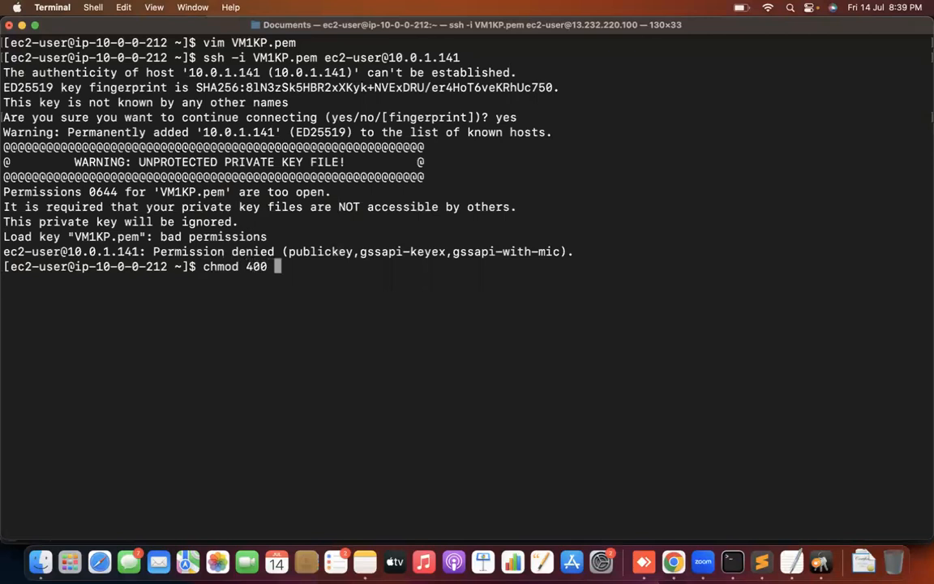
text( V1)
key(BackSpace)
text(m)
key(BackSpace)
text(M1KP.pem)
key(Return)
key(Up)
key(Up)
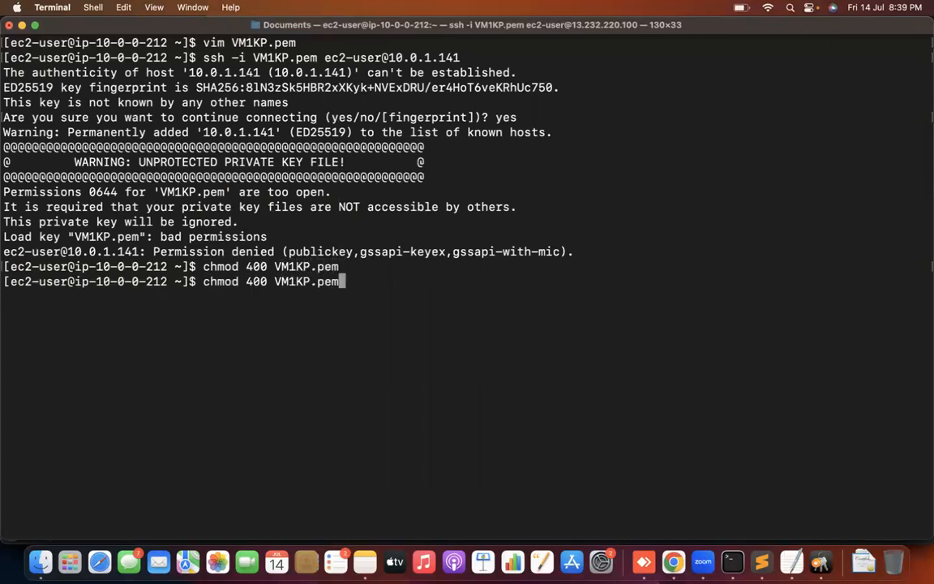
key(Return)
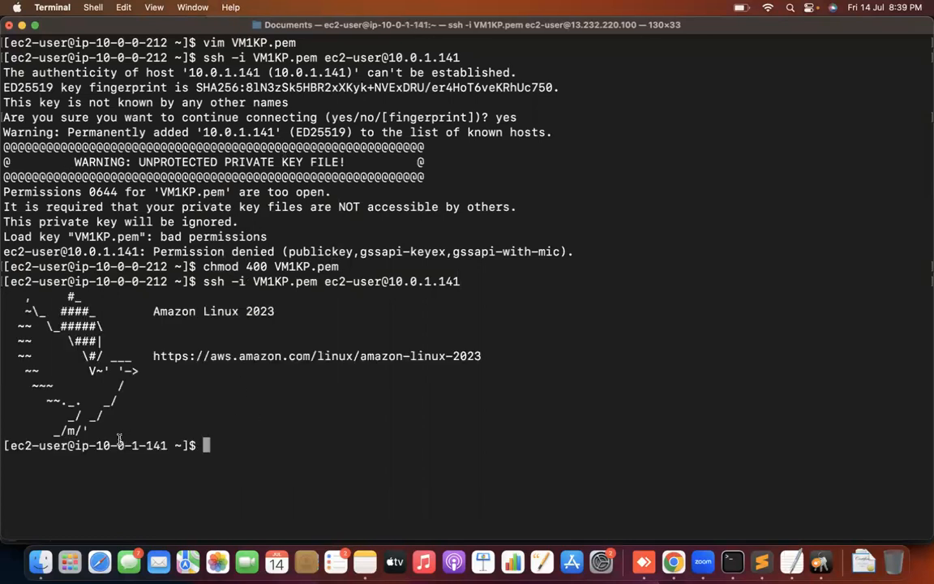
drag(97, 445, 168, 445)
click(205, 445)
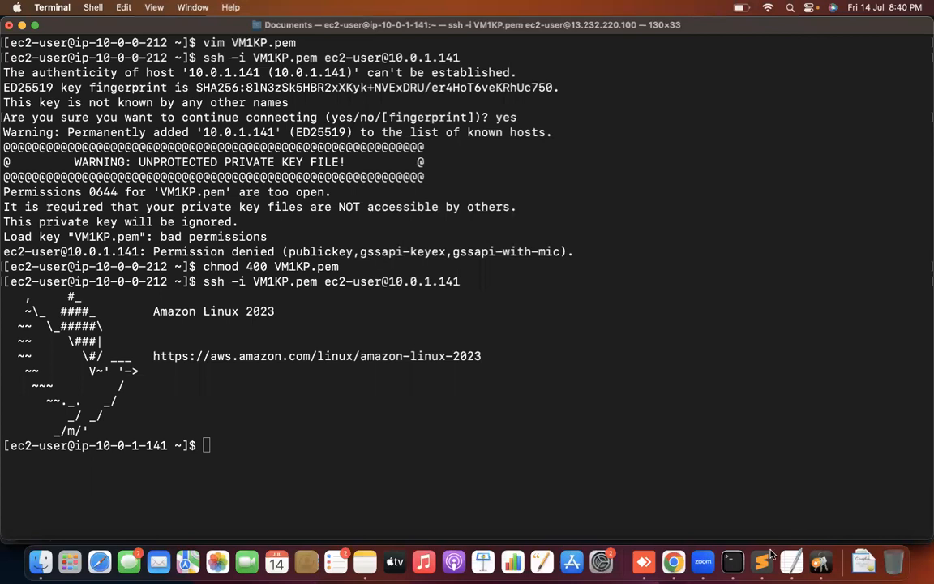
Step: Switch to Sublime Text, close the VM1KP.pem file and place the cursor at the end of the laptop-to-private-EC2 line in the VPC notes
key(super+Tab)
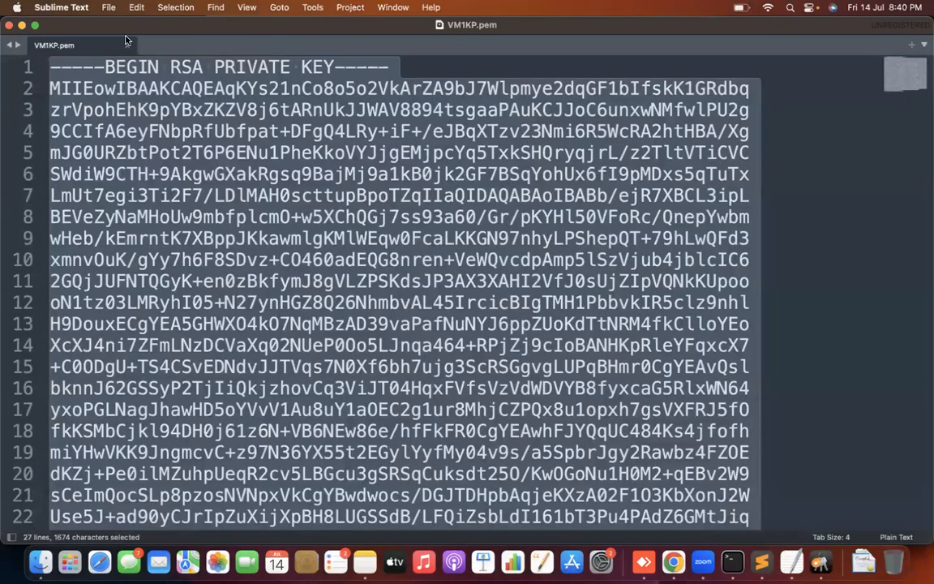
click(8, 25)
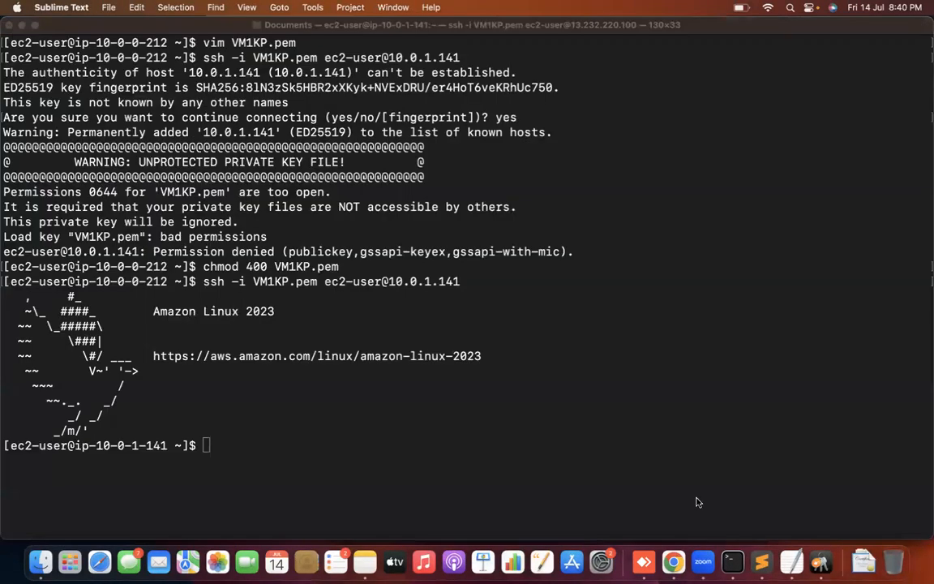
click(762, 559)
click(154, 458)
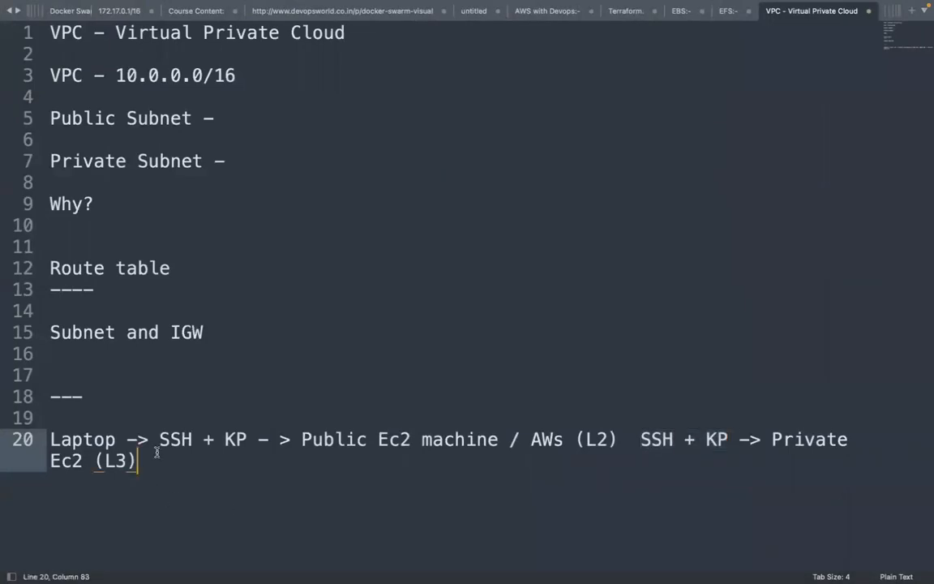
Step: Start a new note two lines below the SSH path line with the text "Jump server or Jump"
key(Return)
key(Return)
text(Jumpr)
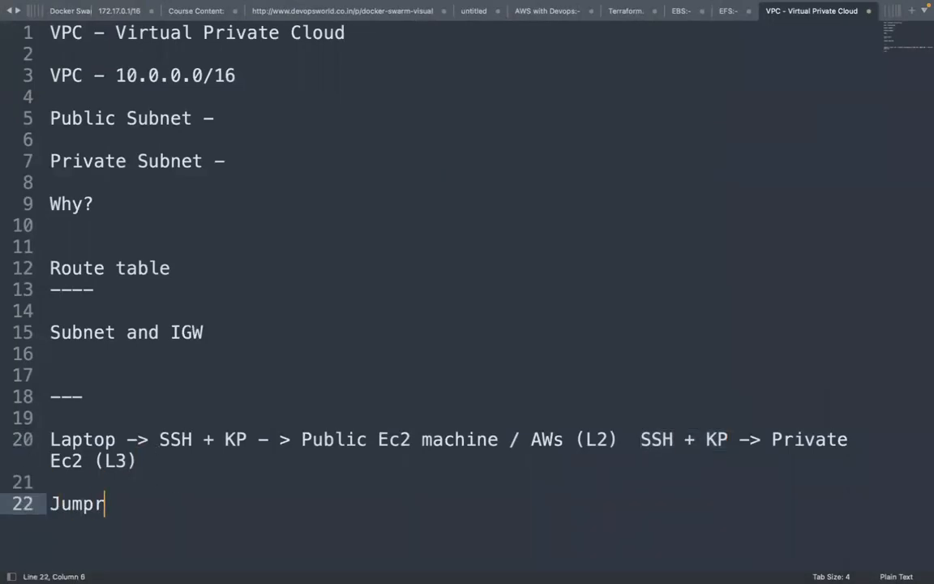
key(BackSpace)
key(BackSpace)
text(sver)
key(BackSpace)
key(BackSpace)
key(BackSpace)
text(ever)
key(BackSpace)
key(BackSpace)
key(BackSpace)
text(rver or Jump )
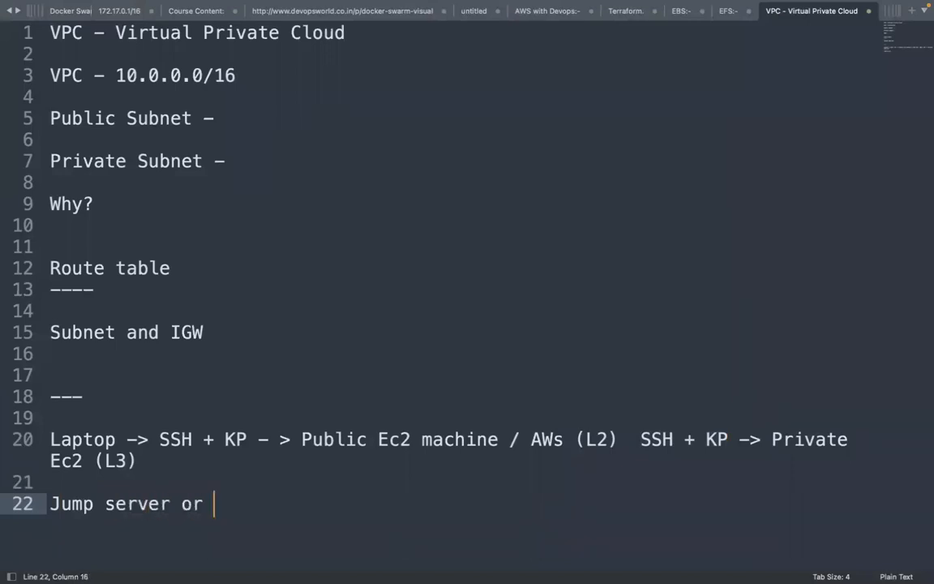
Step: Complete the jump server note with "host or bastion host" and add seven line breaks below it
text(host ior)
key(BackSpace)
text(t ior)
key(BackSpace)
key(BackSpace)
key(BackSpace)
key(BackSpace)
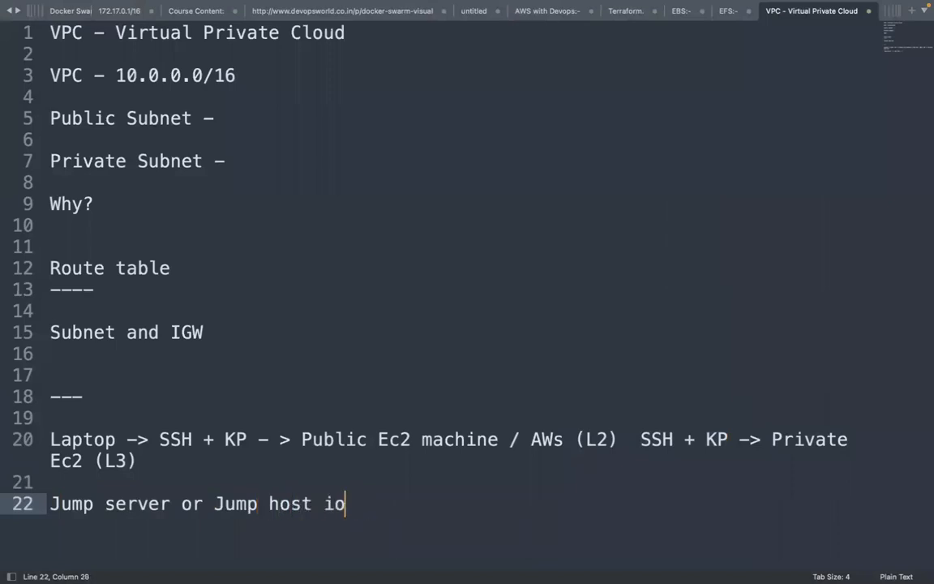
text(ot bas)
key(BackSpace)
key(BackSpace)
key(BackSpace)
key(BackSpace)
key(BackSpace)
text(r bash)
key(BackSpace)
text(ti)
key(BackSpace)
text(ion host)
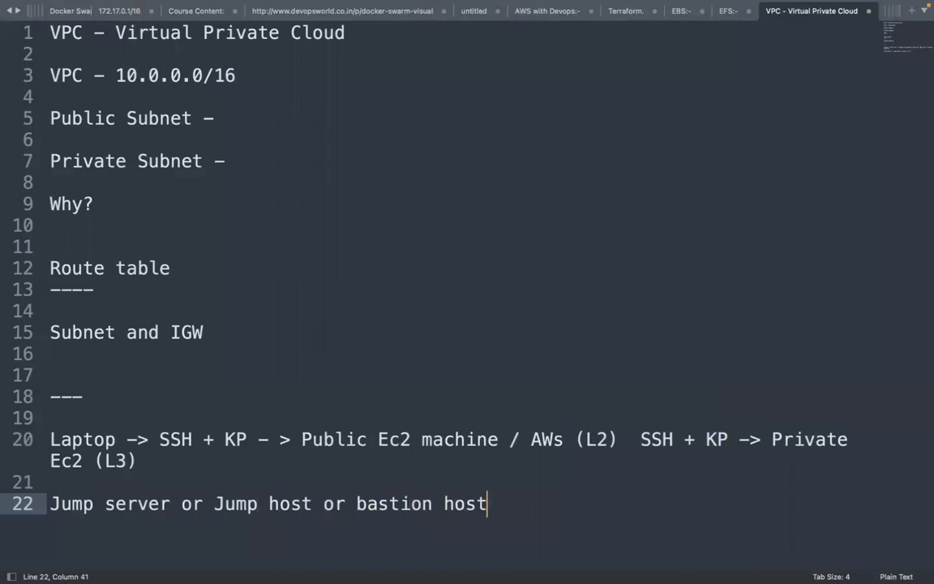
key(Return)
key(Return)
key(Return)
key(Return)
key(Return)
key(Return)
key(Return)
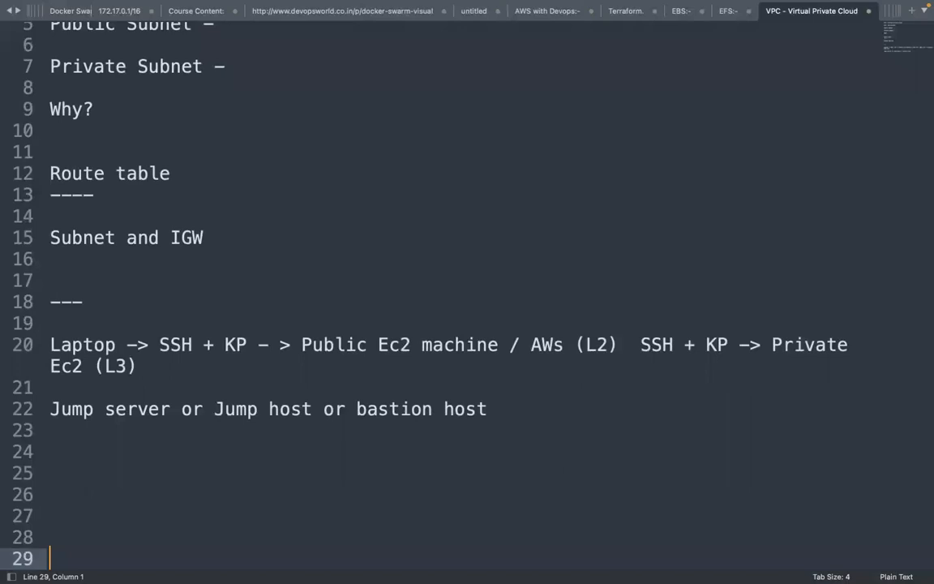
Step: Switch to Terminal and run "ping google.com" from the private instance
key(ctrl+Left)
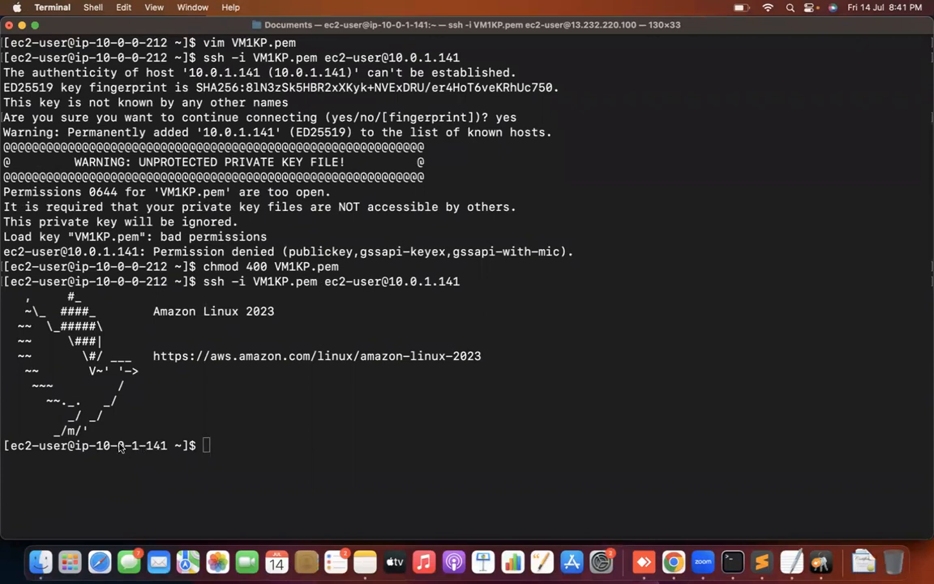
click(223, 446)
text(ping google.com)
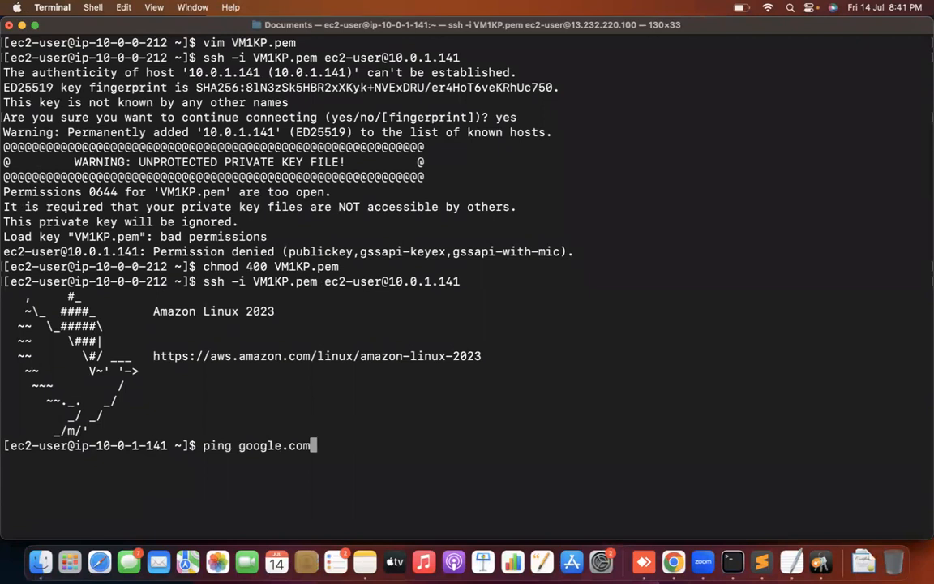
key(Return)
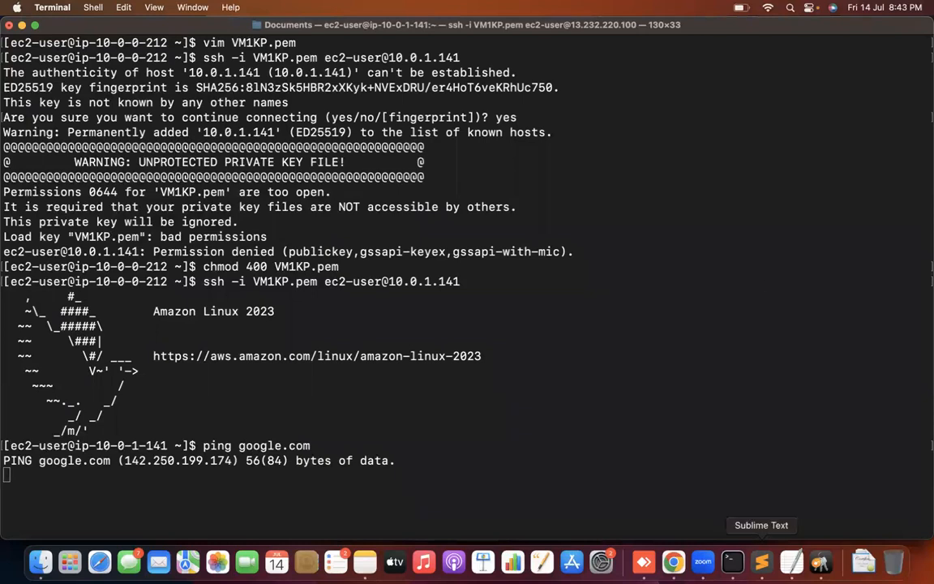
Step: Return to the Sublime Text notes and add a "---" separator two lines below the bastion host line, followed by blank lines
click(761, 561)
click(486, 409)
key(Return)
key(Return)
text(---)
key(Return)
key(Return)
key(Return)
key(Return)
key(Return)
key(Return)
key(Return)
key(Return)
key(Return)
key(Return)
key(Return)
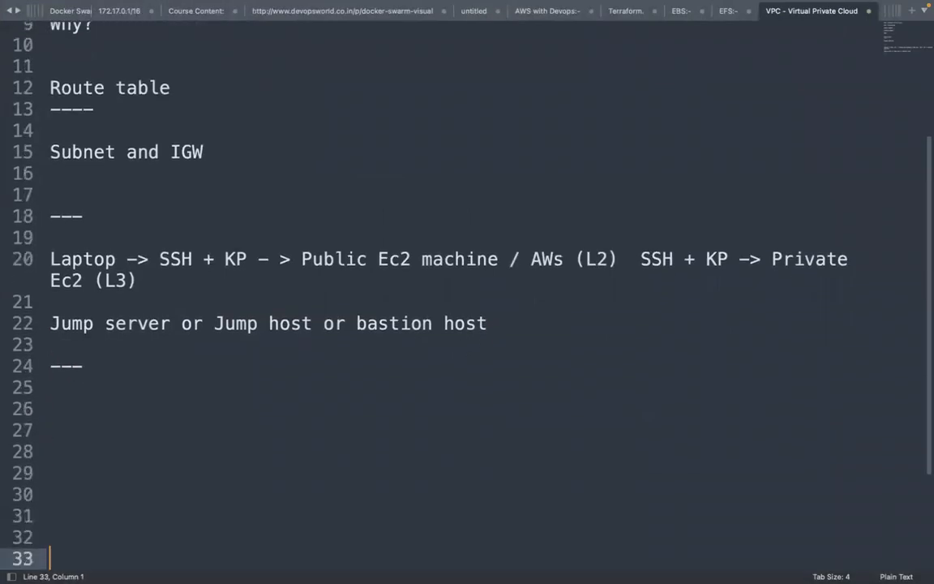
Step: Write the heading "NAT Gatway -> Network access translation" on line 26, below the new separator
click(75, 362)
text(NAT Ga)
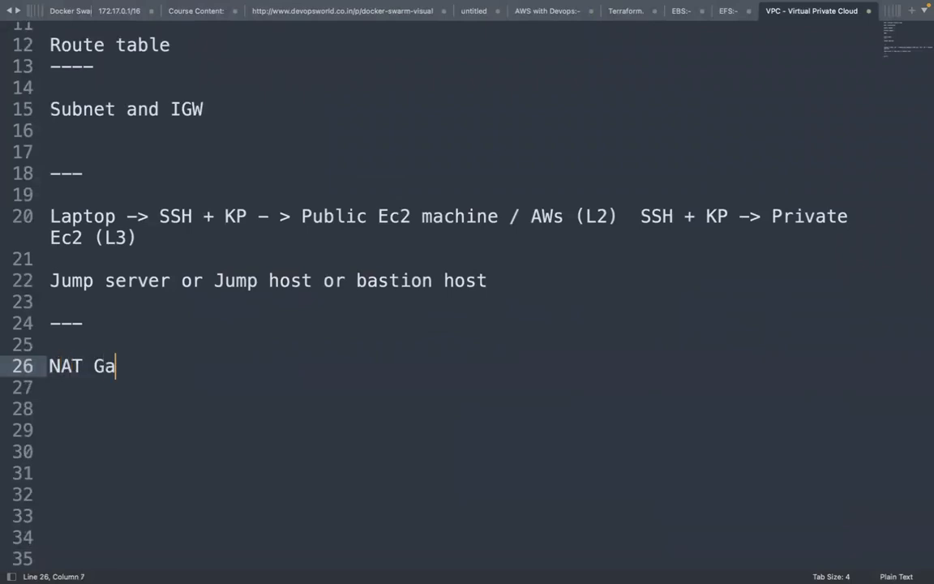
text(twwa)
key(BackSpace)
key(BackSpace)
text(ay)
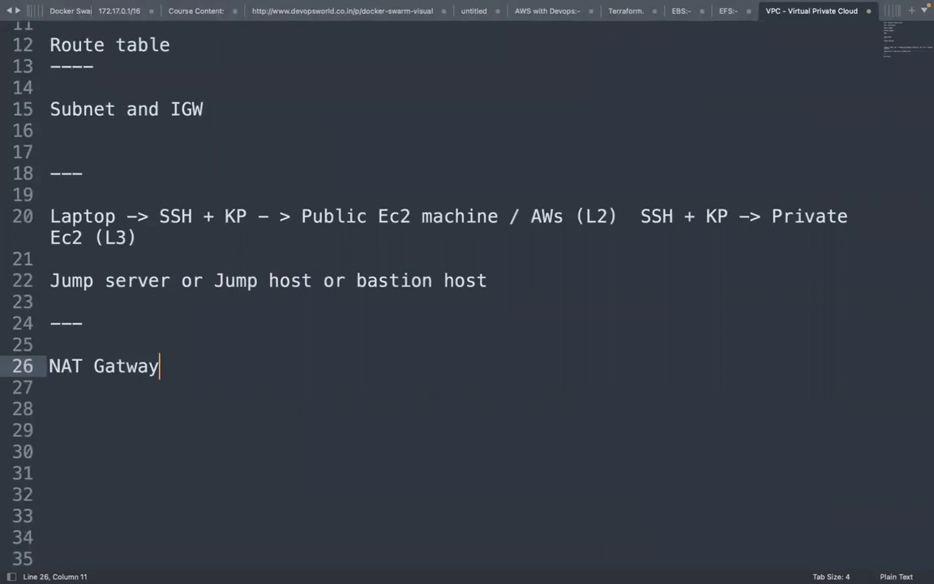
text( -> Netwoir)
key(BackSpace)
key(BackSpace)
text(rk access )
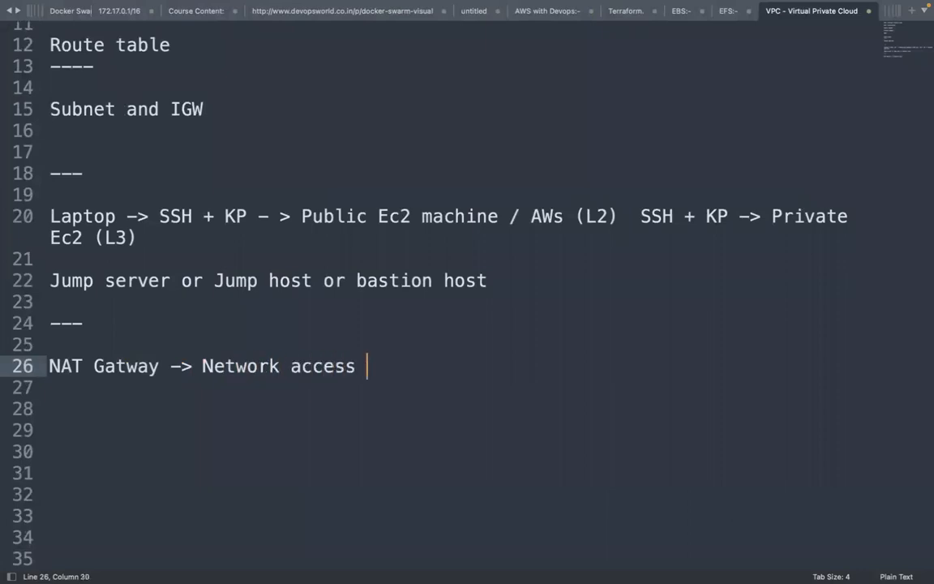
text(translation)
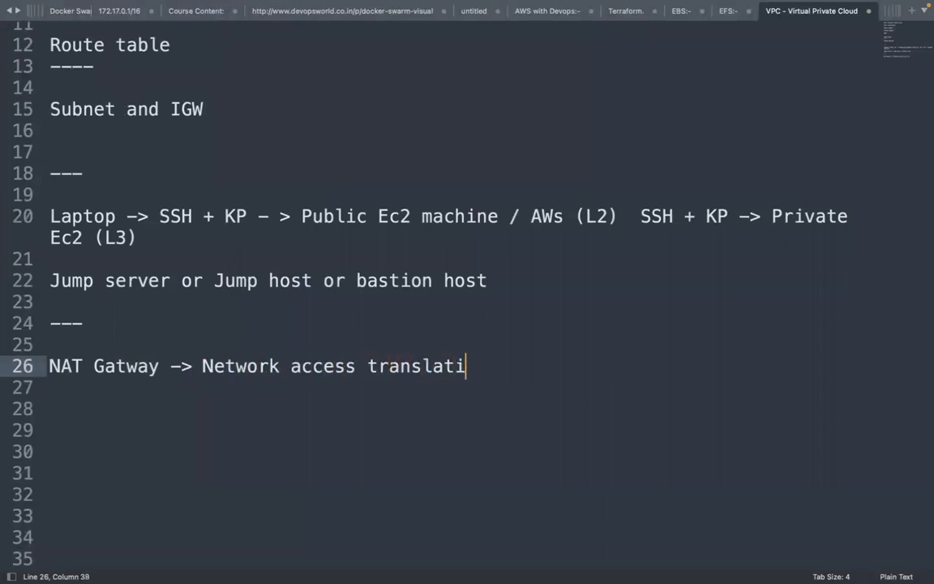
Step: Below the NAT heading, write the first definition line "Device which will enable the internet over the network to the"
key(Return)
key(Return)
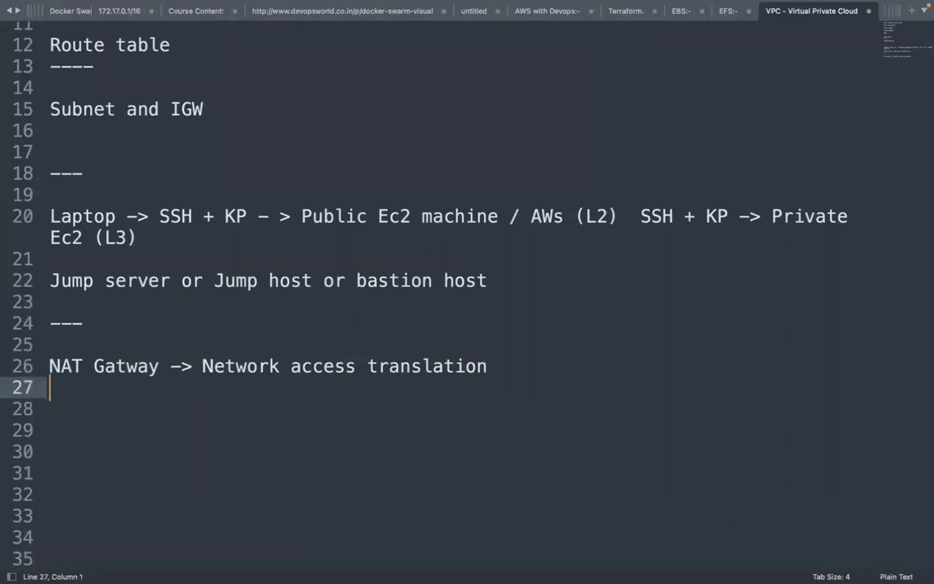
text(Device )
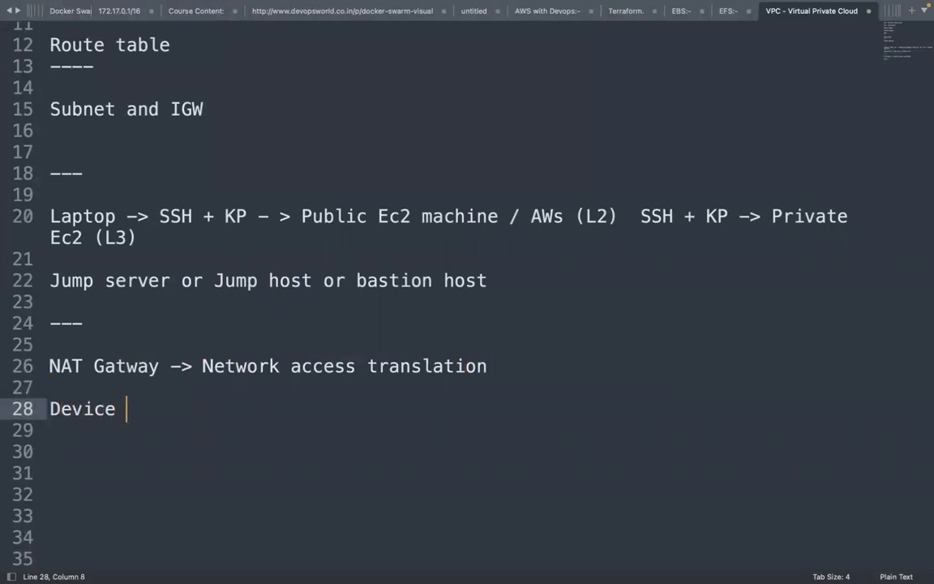
text(which will eba)
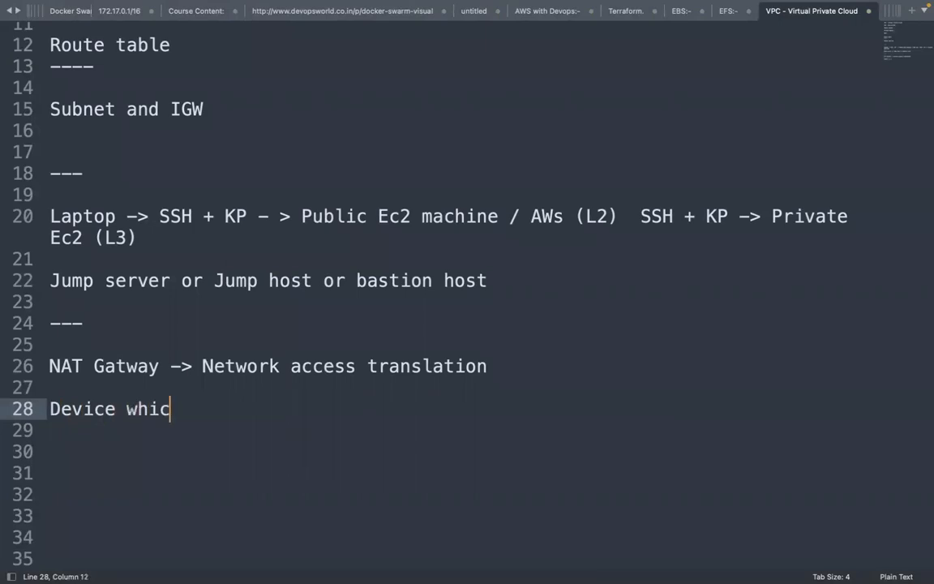
key(BackSpace)
key(BackSpace)
text(ansl)
key(BackSpace)
key(BackSpace)
key(BackSpace)
text(nable the )
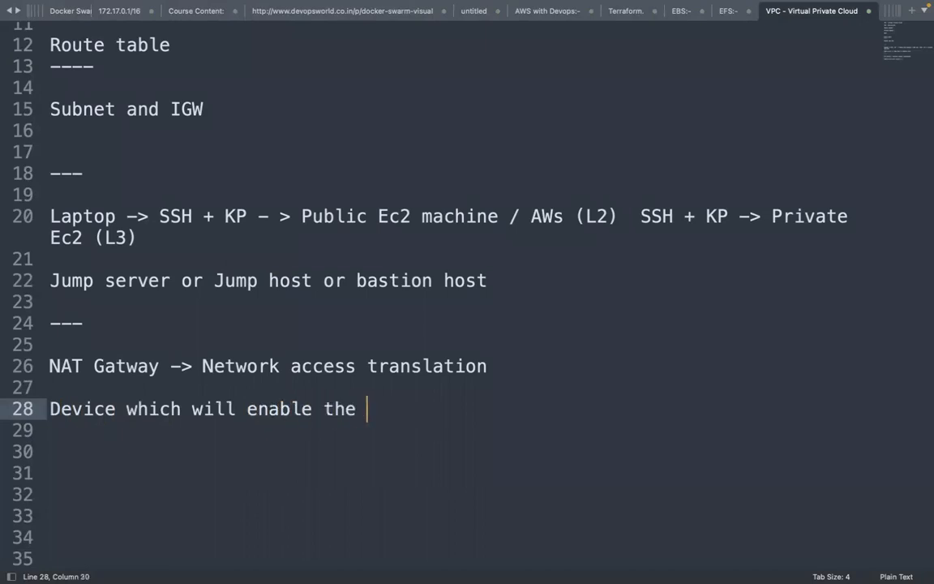
text(internet )
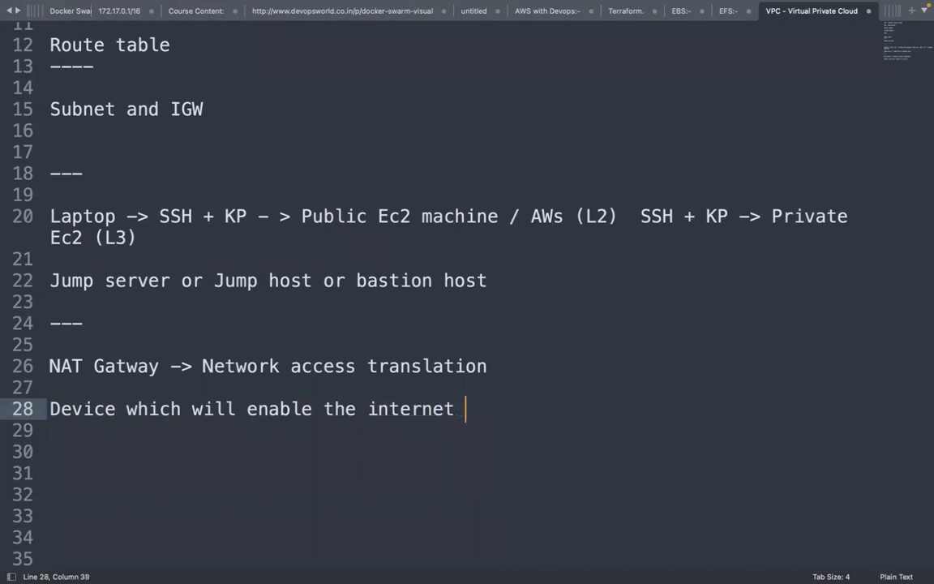
text(over the)
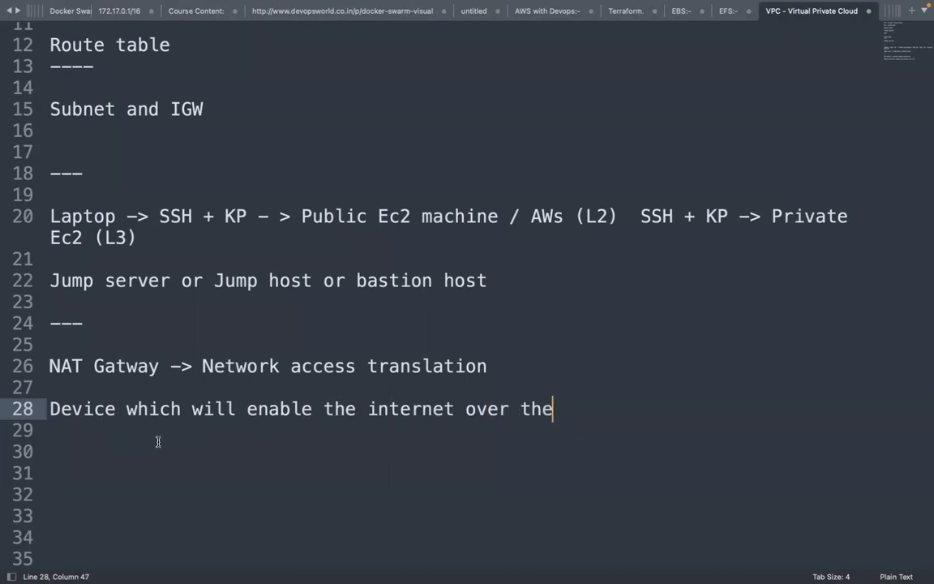
text( network tot)
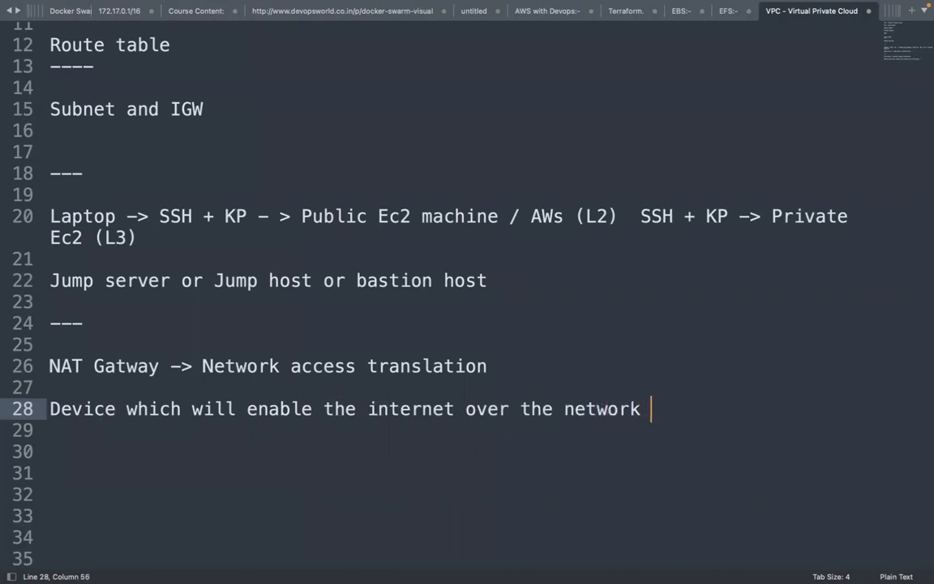
key(BackSpace)
text(the ne)
key(BackSpace)
key(BackSpace)
text(e)
Step: Continue the definition on the following line with "resources inside the private subnet while isolating or restricting"
key(Return)
text(resources )
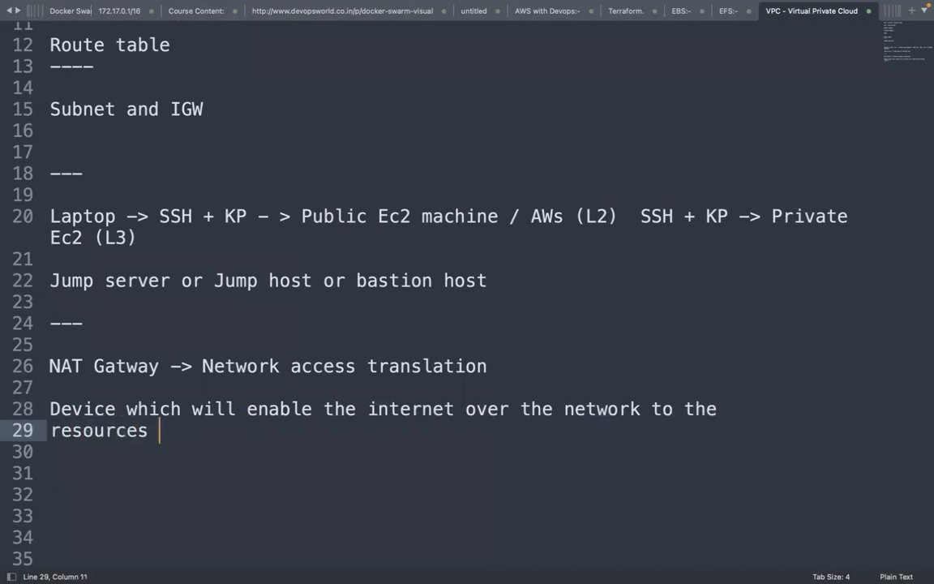
text(inside th)
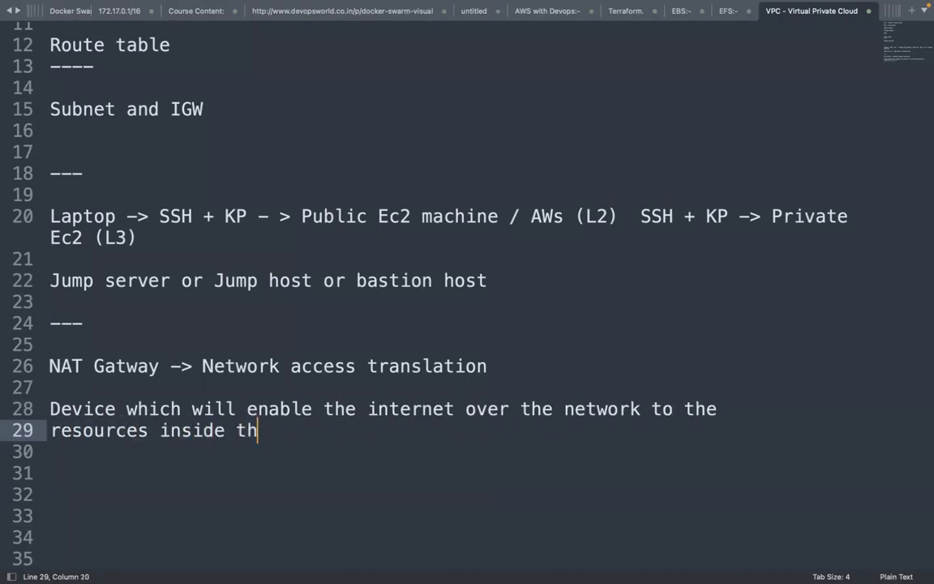
text(e private su)
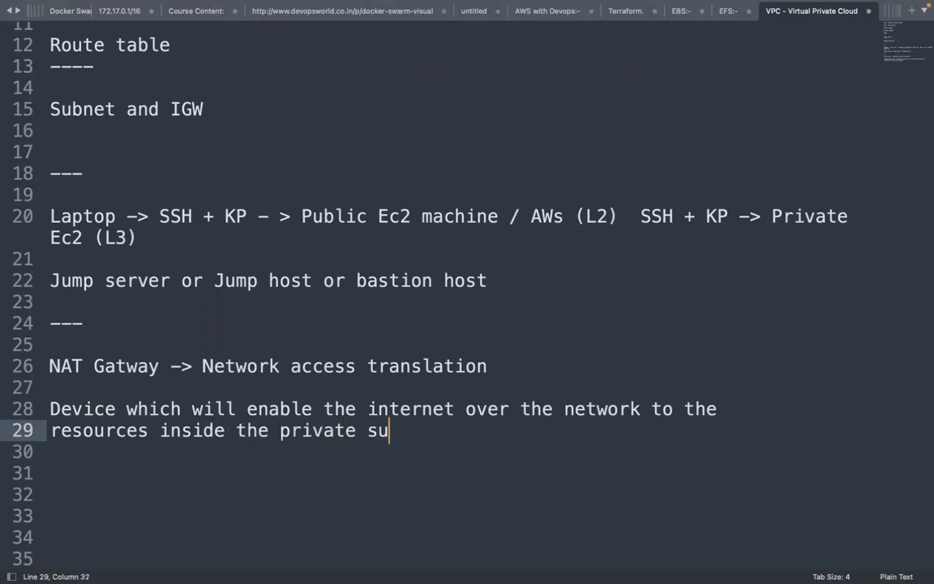
text(bnet while )
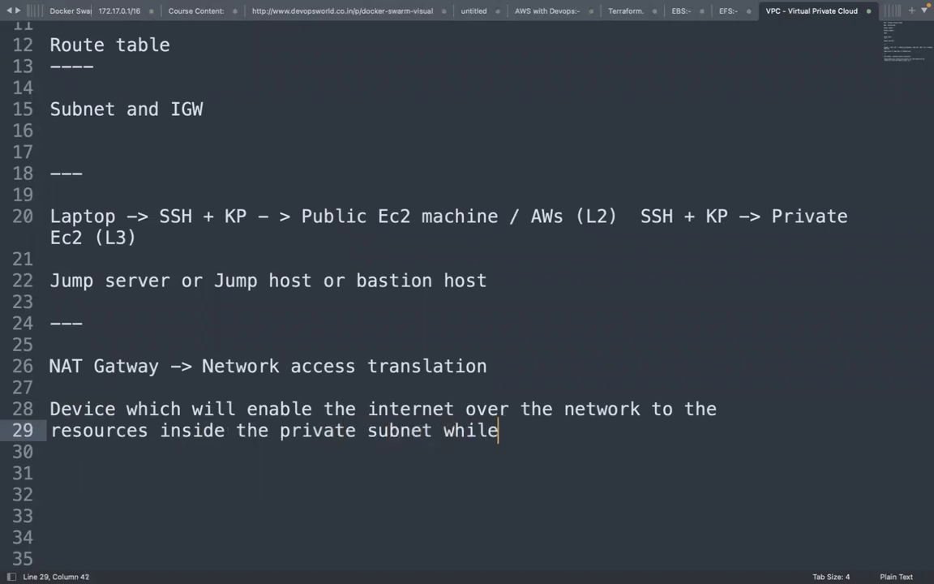
text(isota)
key(BackSpace)
key(BackSpace)
text(latiin)
key(BackSpace)
key(BackSpace)
text(ng or )
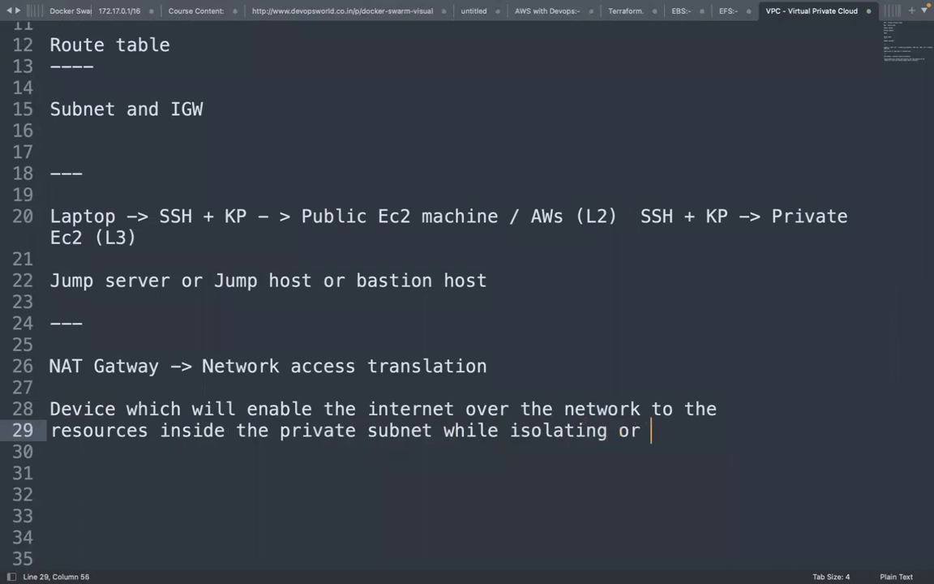
text(restricting)
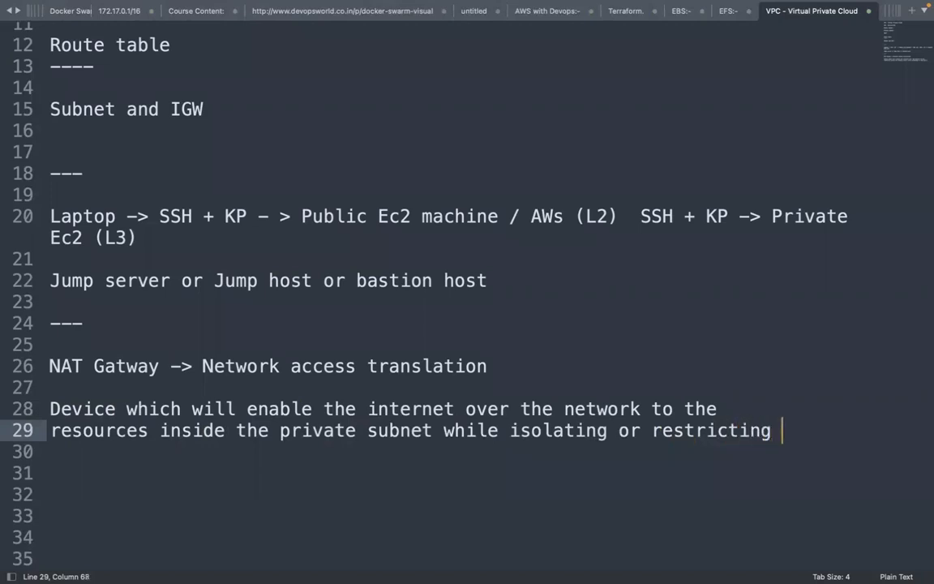
Step: Finish the NAT definition on a third line with "inbound requesst"
key(Return)
text(inbou)
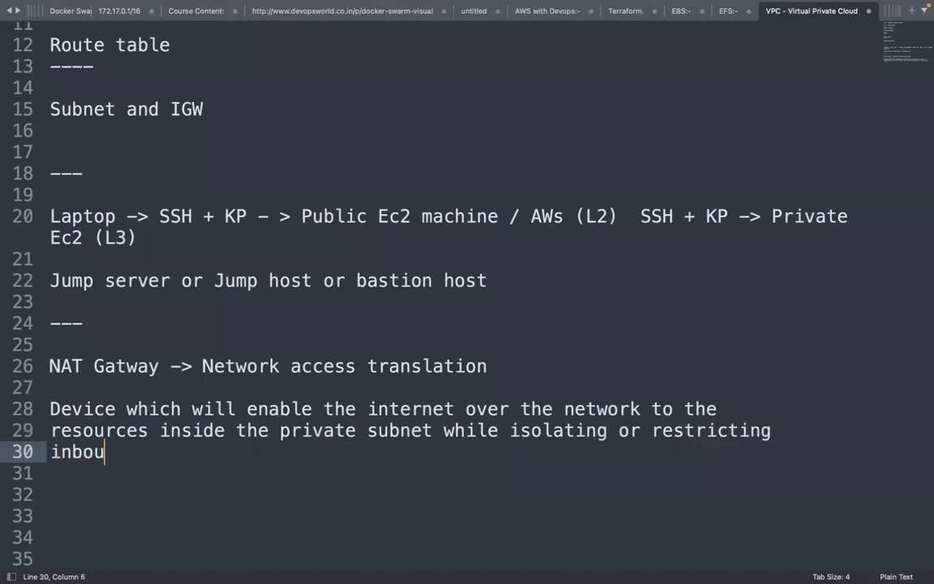
text(ndf=)
key(BackSpace)
key(BackSpace)
text(rew)
key(BackSpace)
text(qui)
key(BackSpace)
text(esst)
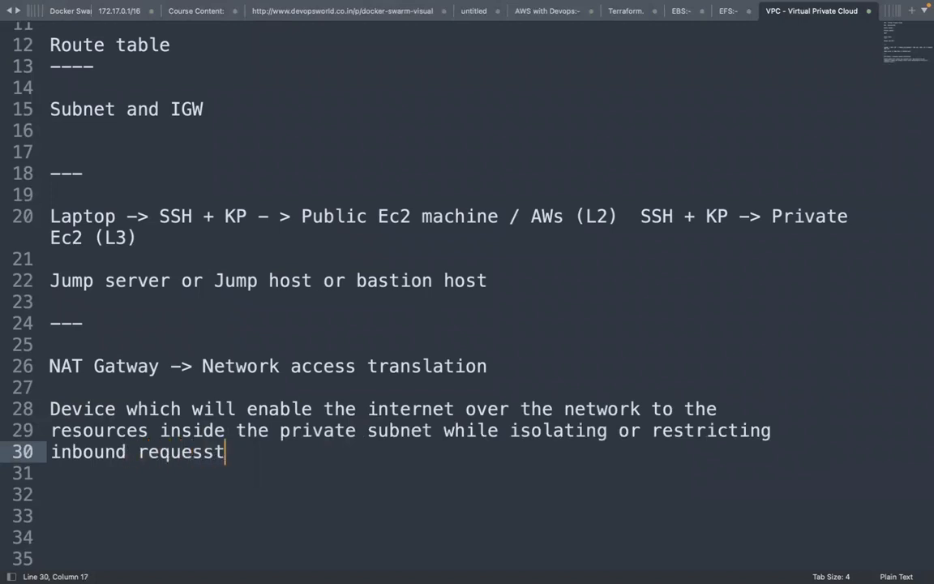
Step: Add the line "IGW -> Inbound + Outbound" after a blank line below the NAT definition
key(Return)
key(Return)
text(I)
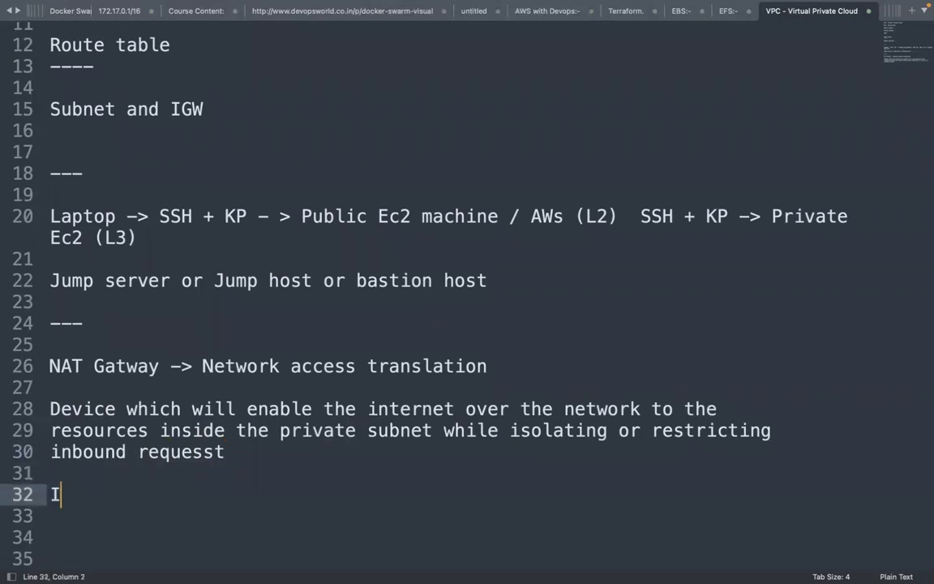
text(GW -> In)
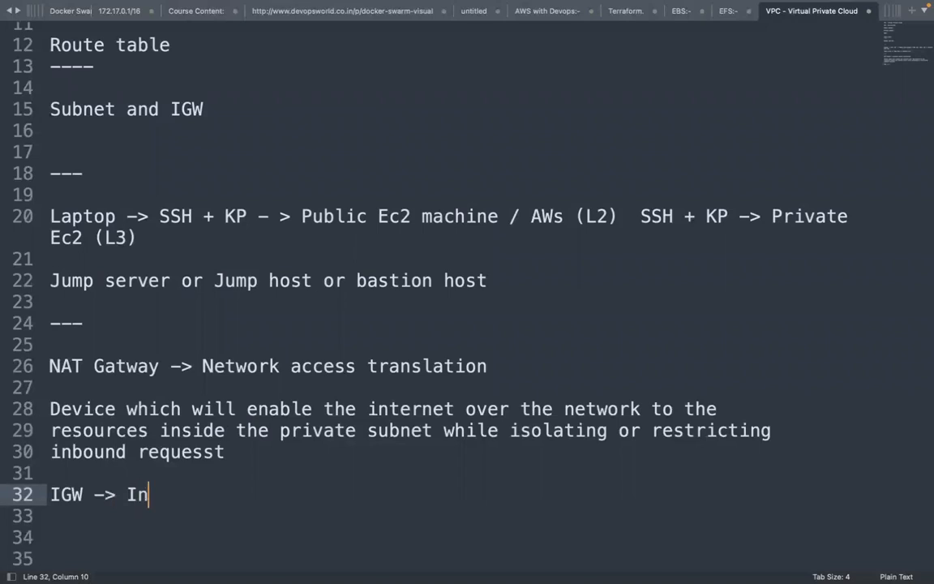
text(boun d)
key(BackSpace)
key(BackSpace)
text(d)
key(BackSpace)
key(BackSpace)
text(d n+)
key(BackSpace)
key(BackSpace)
text(+ Outbound)
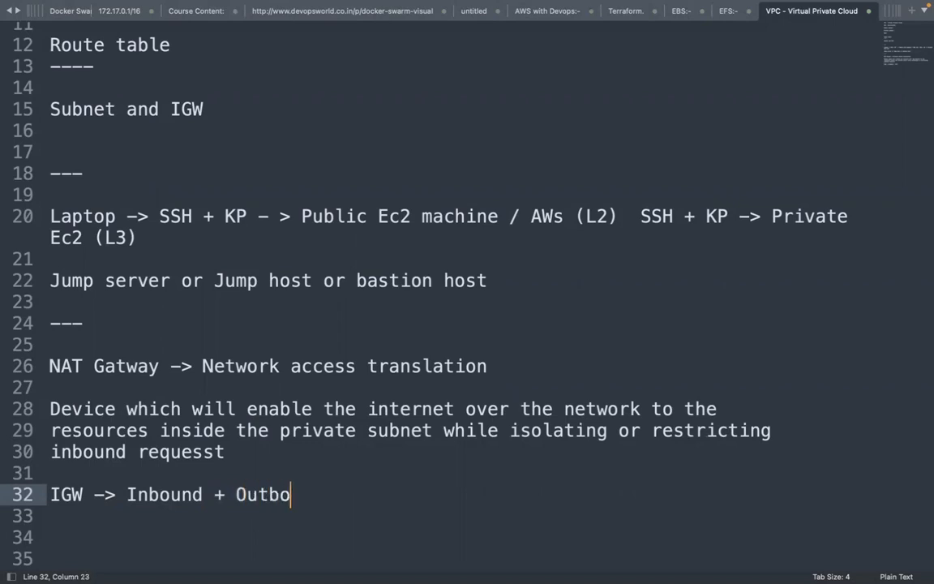
Step: Add the line "NGW -> Outbound" after a blank line below the IGW line
key(Return)
key(Return)
text(NGW ->)
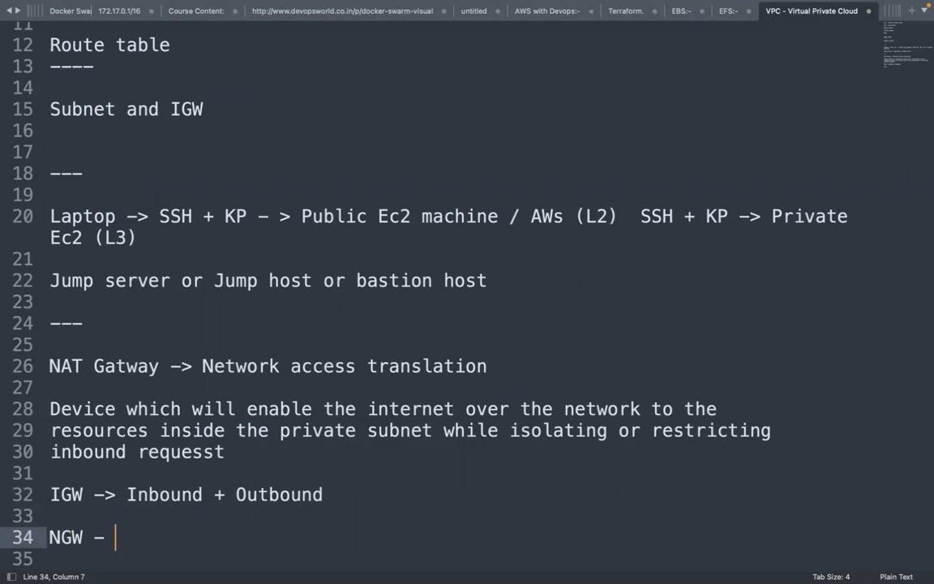
key(BackSpace)
text(> Outbound)
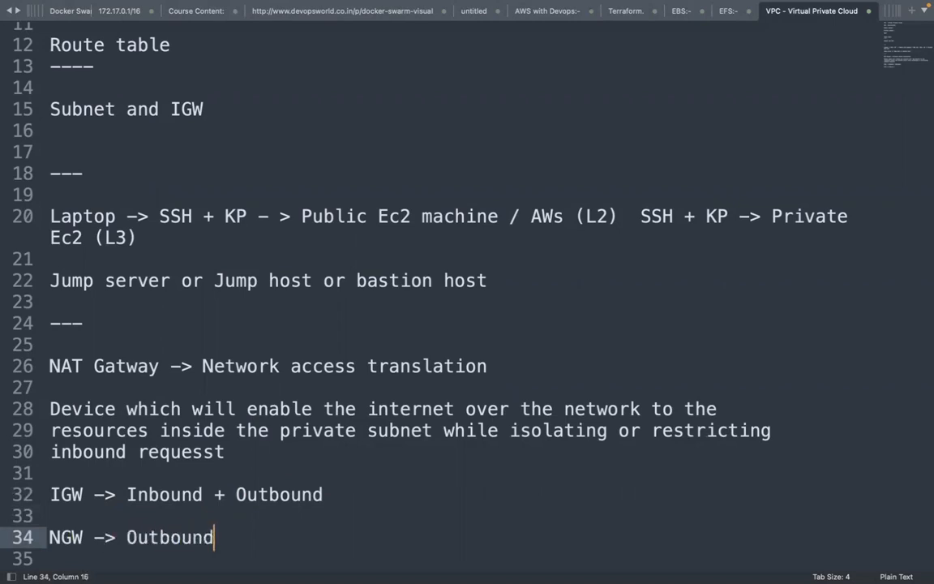
Step: Insert a block of blank lines below the NGW line and place the cursor on line 36
key(Return)
key(Return)
key(Return)
key(Return)
key(Return)
key(Return)
key(Return)
key(Return)
key(Return)
key(Return)
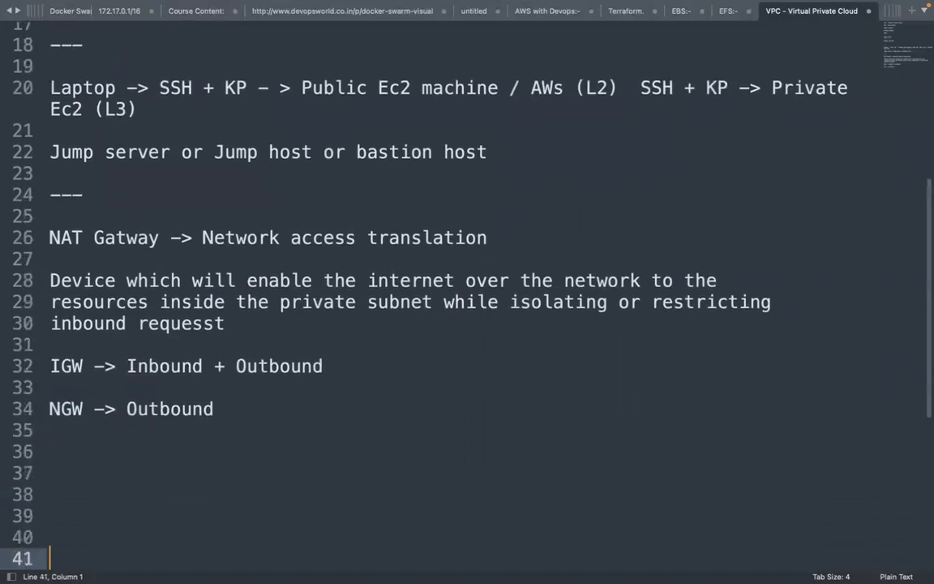
key(Return)
key(Return)
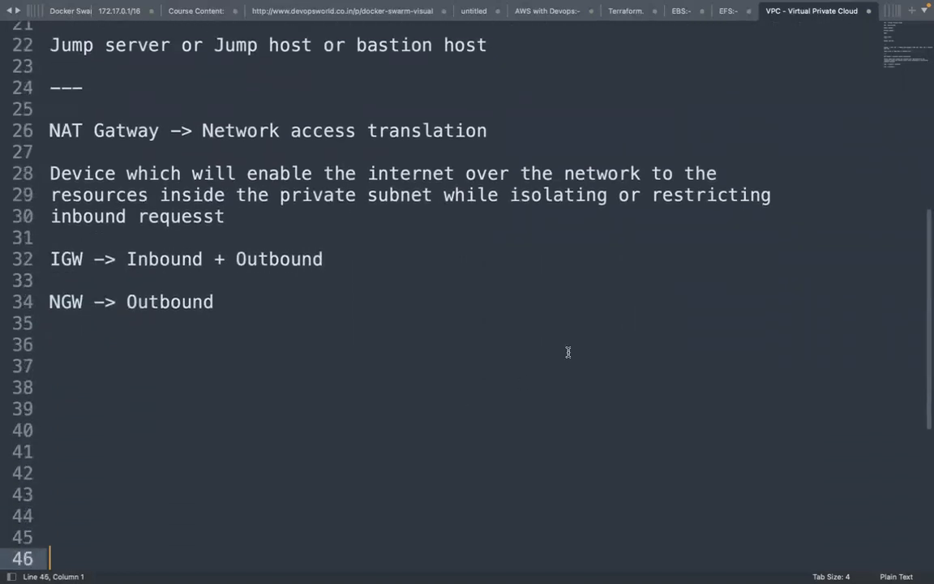
click(252, 352)
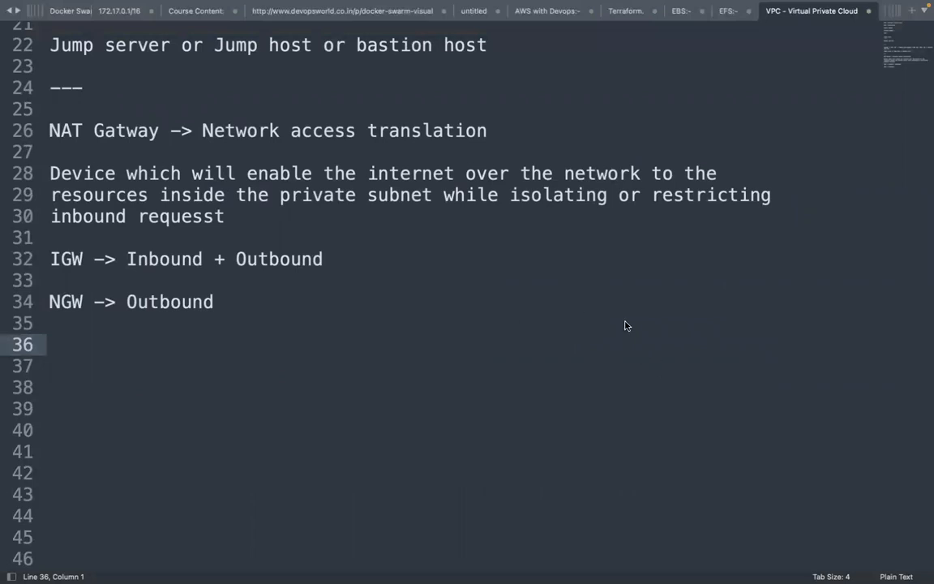
Step: Sketch three stacked boxes beside the notes, labelled "I", "N" and "Pr" from top to bottom
drag(612, 304, 696, 296)
mouse_move(681, 236)
mouse_down()
mouse_move(612, 250)
mouse_move(637, 280)
mouse_move(670, 288)
mouse_up()
drag(621, 267, 658, 262)
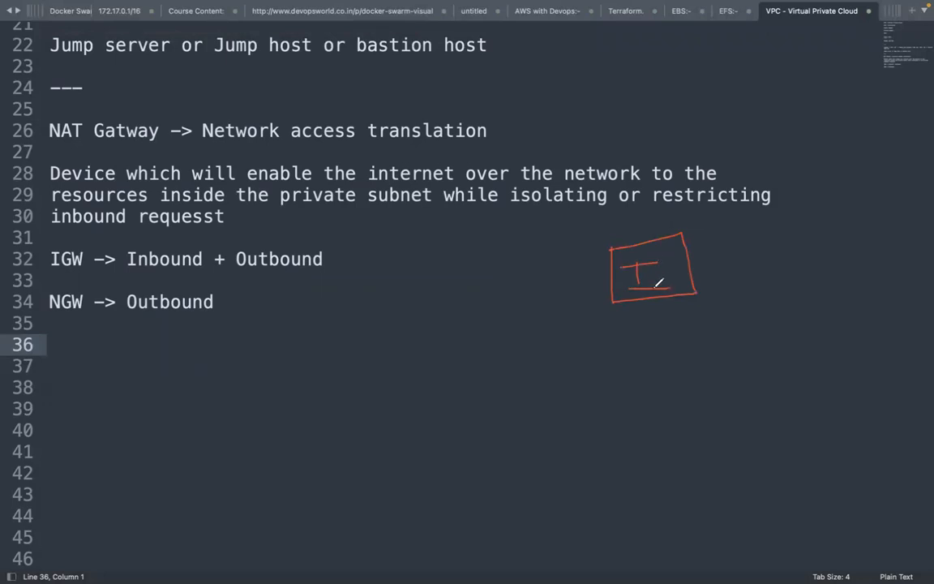
mouse_move(624, 468)
mouse_down()
mouse_move(624, 507)
mouse_move(734, 500)
mouse_move(717, 438)
mouse_move(633, 450)
mouse_move(627, 463)
mouse_move(660, 502)
mouse_move(659, 468)
mouse_move(657, 480)
mouse_move(676, 487)
mouse_up()
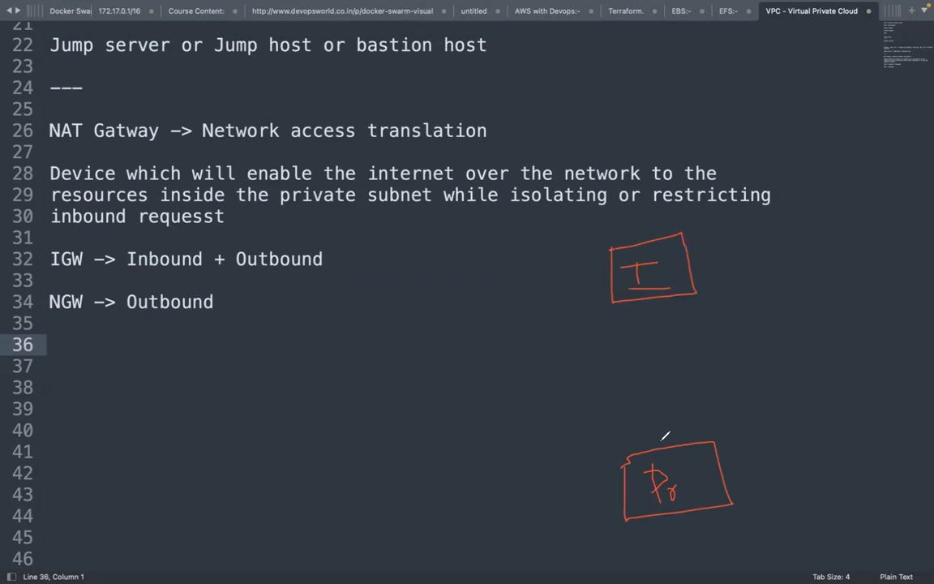
mouse_move(609, 355)
mouse_down()
mouse_move(664, 340)
mouse_move(711, 372)
mouse_move(608, 405)
mouse_move(643, 357)
mouse_move(661, 375)
mouse_move(669, 343)
mouse_up()
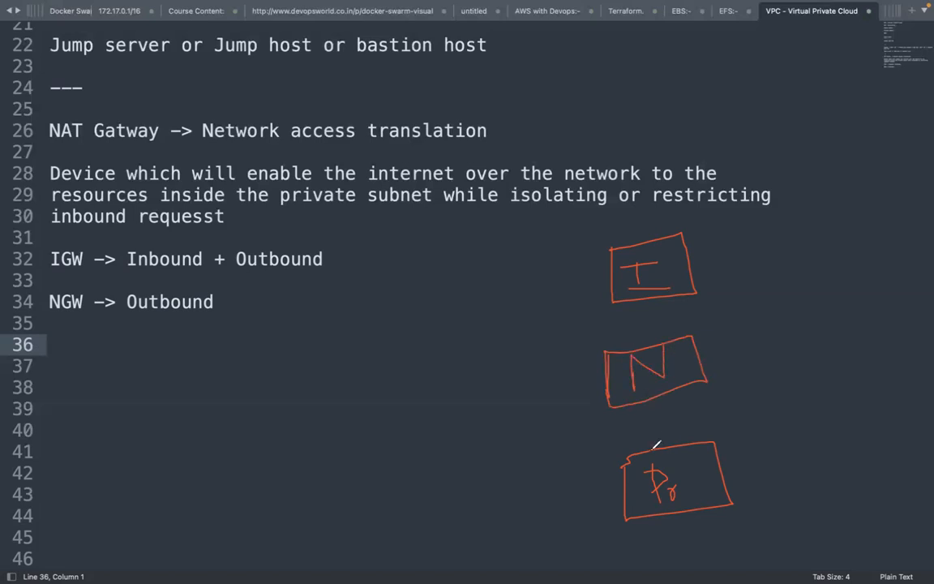
Step: Draw an arrow from the "I" box down to the "N" box and put a cross mark beside it
drag(645, 288, 646, 350)
drag(659, 324, 648, 350)
mouse_move(726, 288)
mouse_down()
mouse_move(719, 333)
mouse_move(706, 303)
mouse_move(752, 335)
mouse_up()
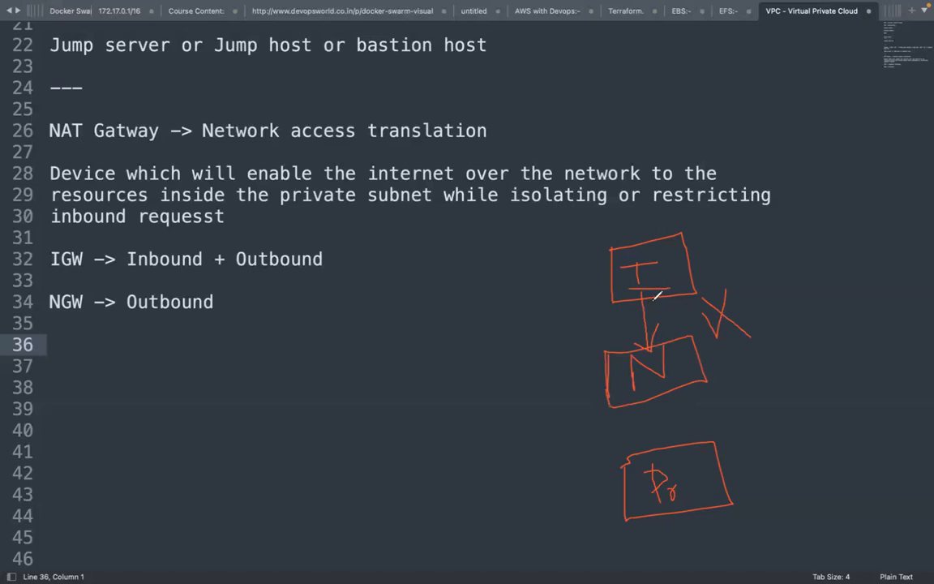
Step: Draw a small instance square inside the "Pr" box with arrows from it up to "N" and from "N" up to "I"
mouse_move(688, 471)
mouse_down()
mouse_move(680, 486)
mouse_move(705, 448)
mouse_move(679, 466)
mouse_up()
mouse_move(689, 445)
mouse_down()
mouse_move(673, 389)
mouse_move(714, 399)
mouse_up()
mouse_move(670, 340)
mouse_down()
mouse_move(665, 289)
mouse_move(693, 289)
mouse_up()
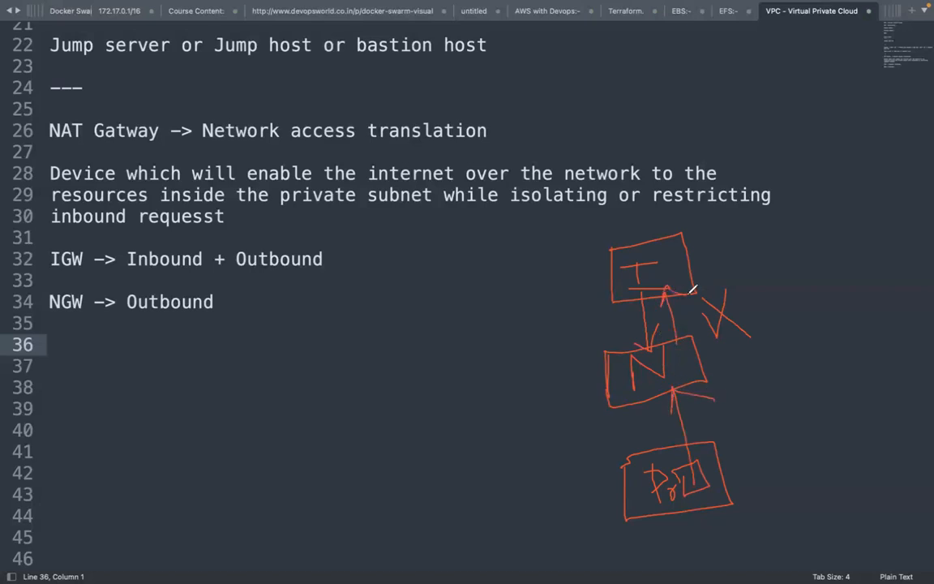
Step: Trace the traffic between the three boxes with further lines and circle the "N" box
mouse_move(688, 448)
mouse_down()
mouse_move(676, 391)
mouse_move(673, 406)
mouse_move(674, 309)
mouse_move(703, 297)
mouse_up()
mouse_move(637, 304)
mouse_down()
mouse_move(640, 341)
mouse_move(634, 325)
mouse_move(665, 288)
mouse_up()
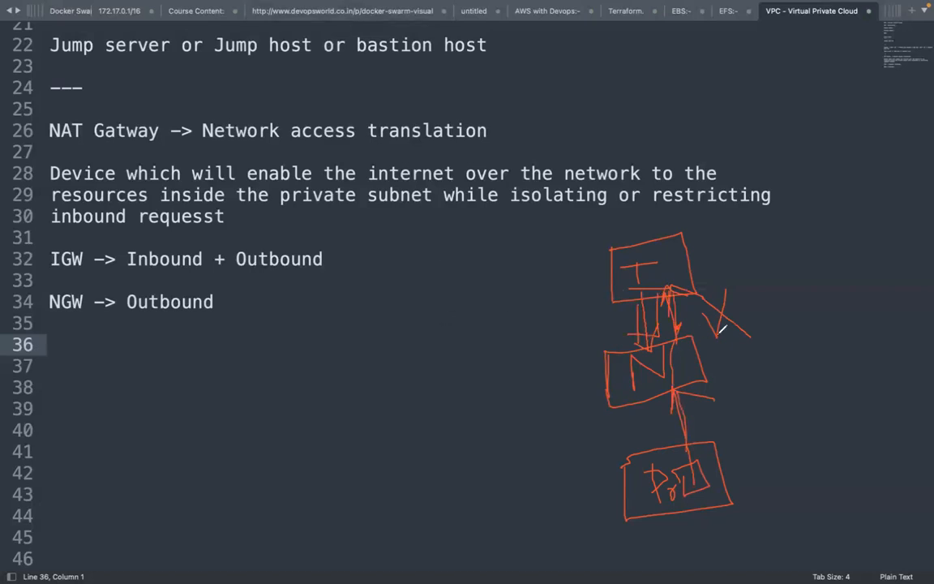
mouse_move(704, 316)
mouse_down()
mouse_move(636, 321)
mouse_move(592, 380)
mouse_move(682, 426)
mouse_move(730, 361)
mouse_move(728, 319)
mouse_up()
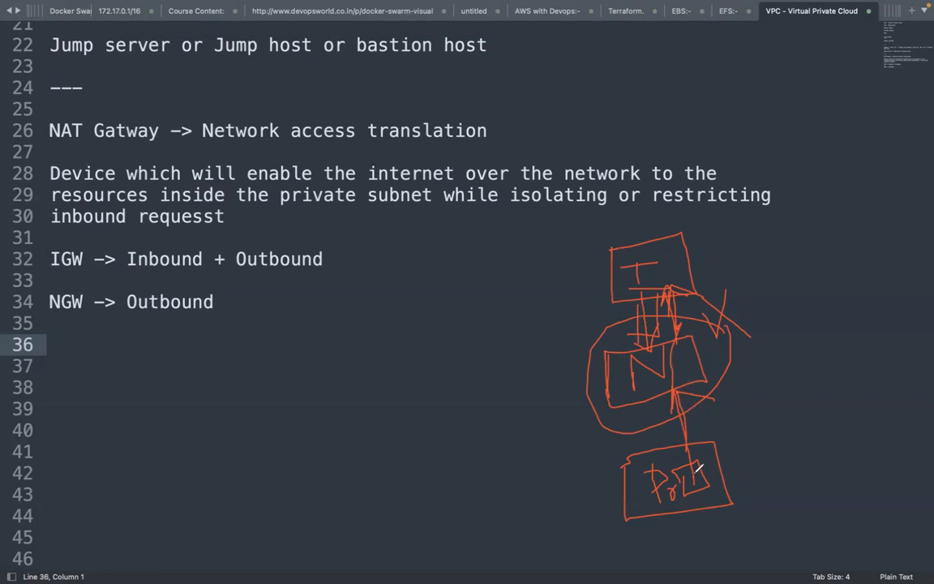
drag(672, 485, 649, 382)
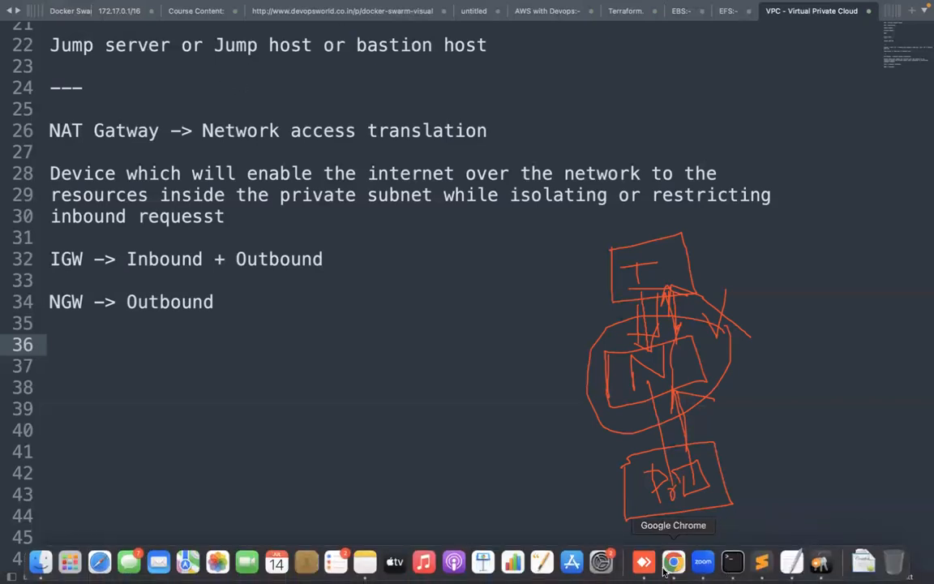
Step: Switch to Chrome and open the form for creating a NAT gateway in the VPC console
click(673, 561)
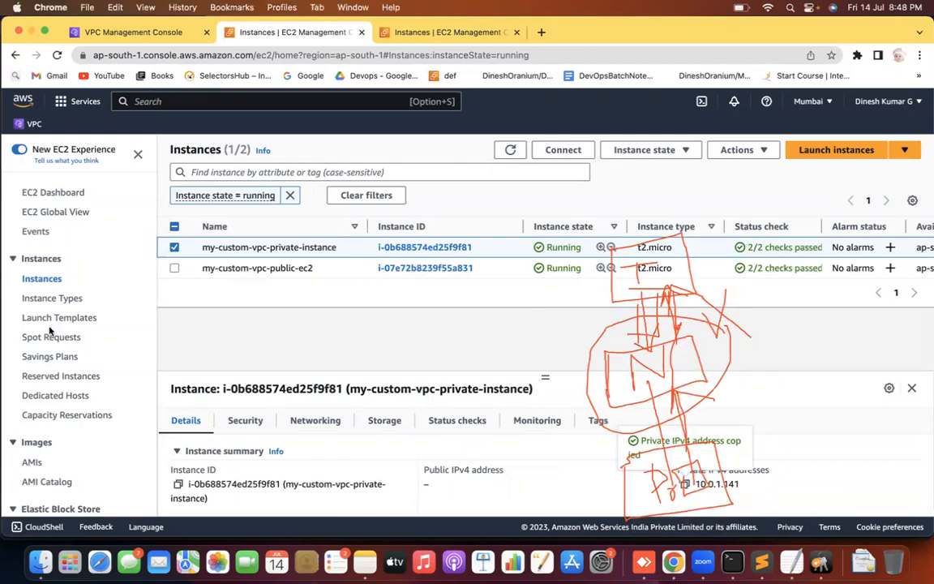
click(124, 33)
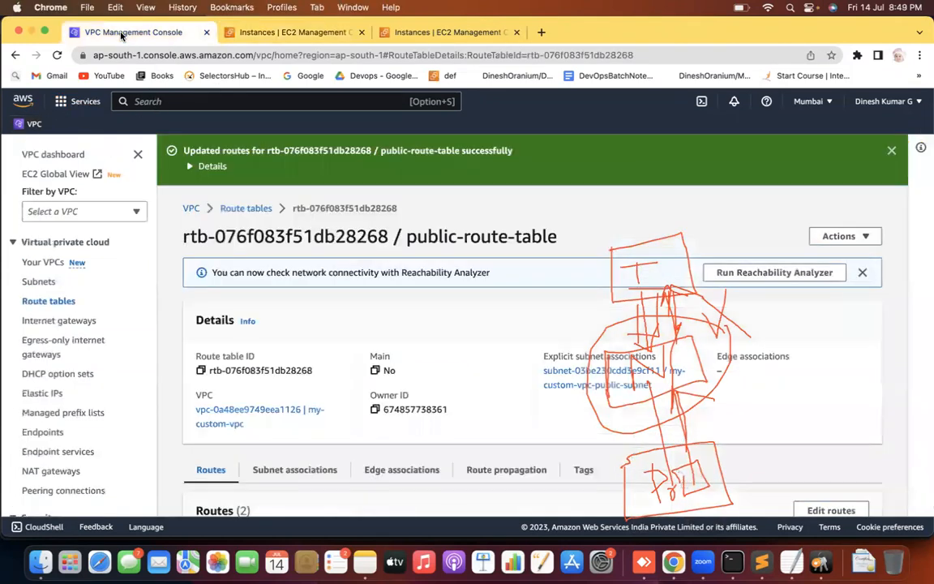
click(59, 477)
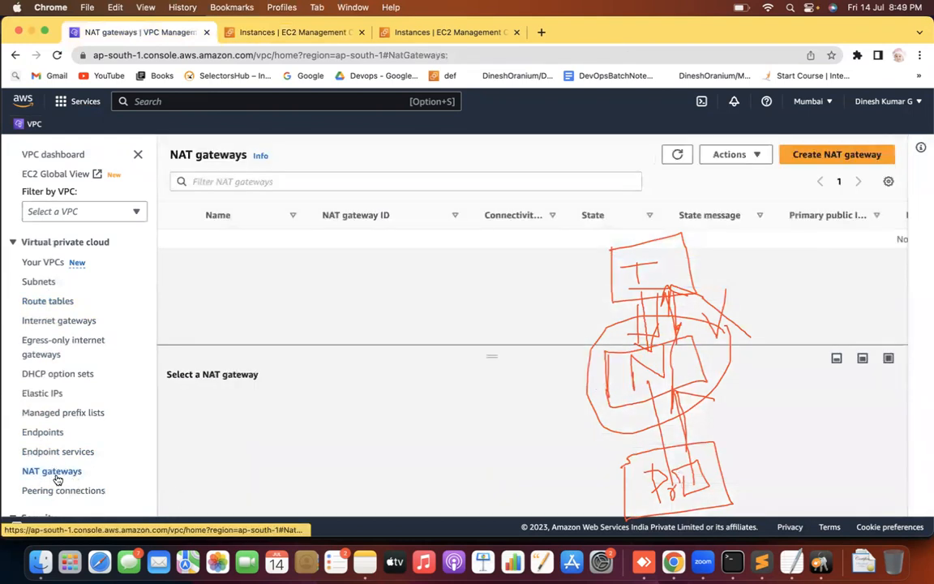
click(836, 154)
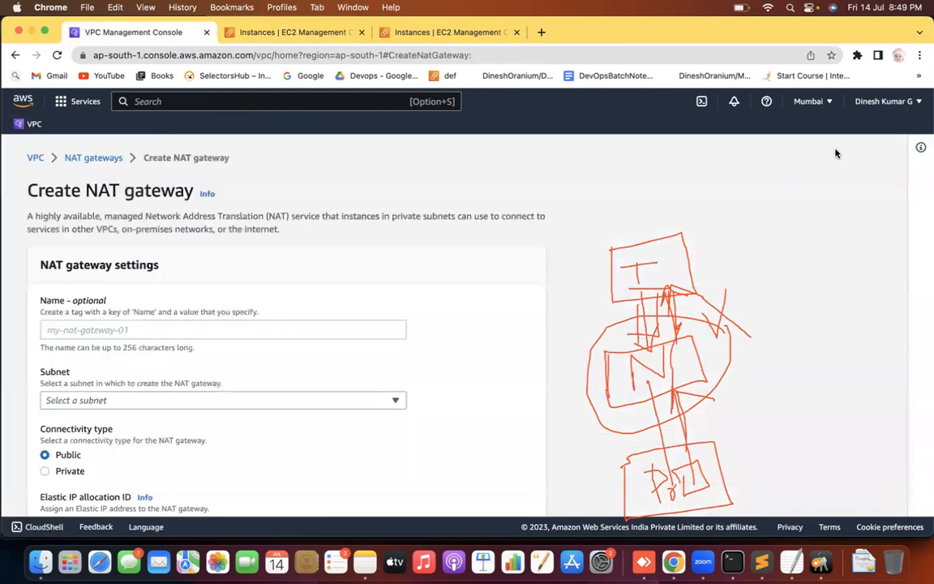
Step: Name the NAT gateway ngw and place it in the subnet my-custom-vpc-public-subnet
click(144, 336)
text(ngw)
click(317, 264)
scroll(317, 264, down, 3)
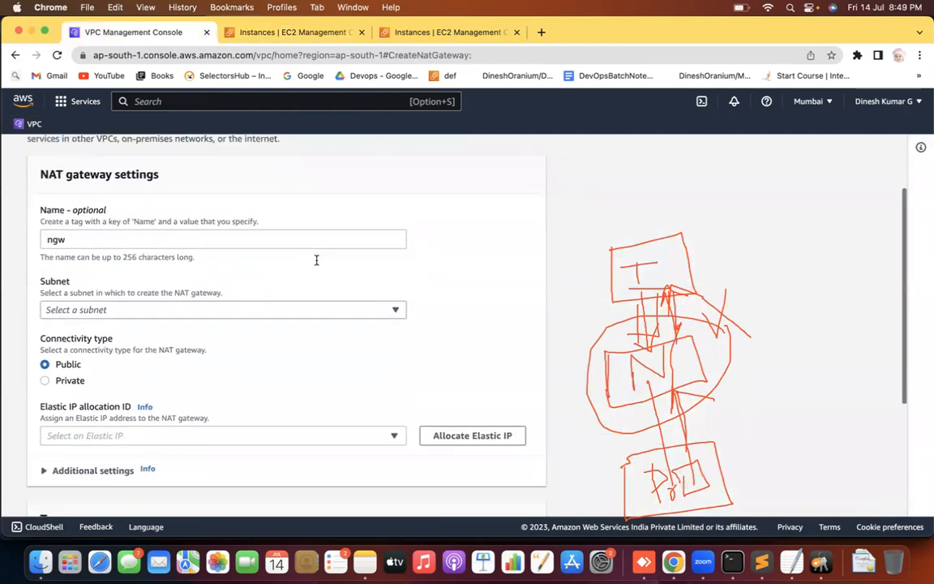
scroll(316, 259, down, 1)
click(158, 298)
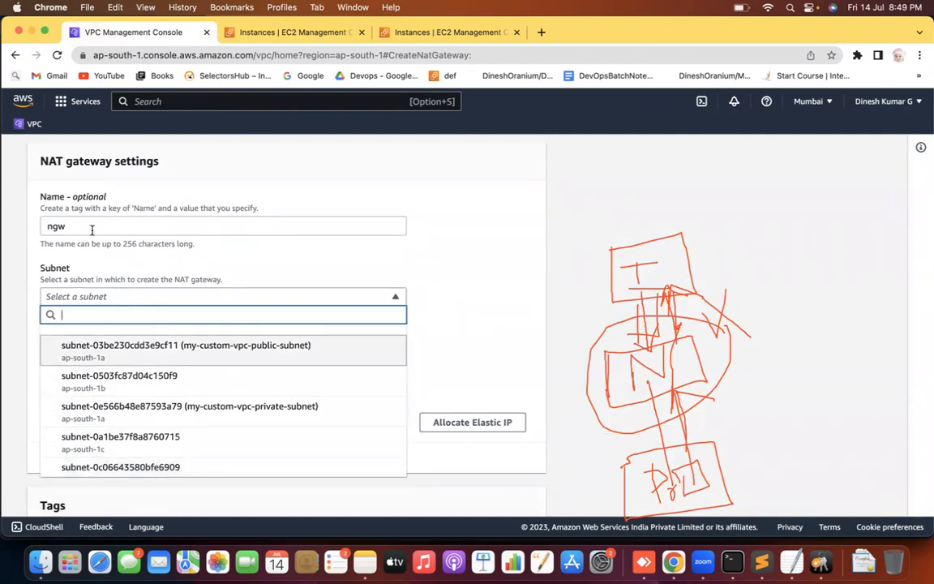
click(169, 350)
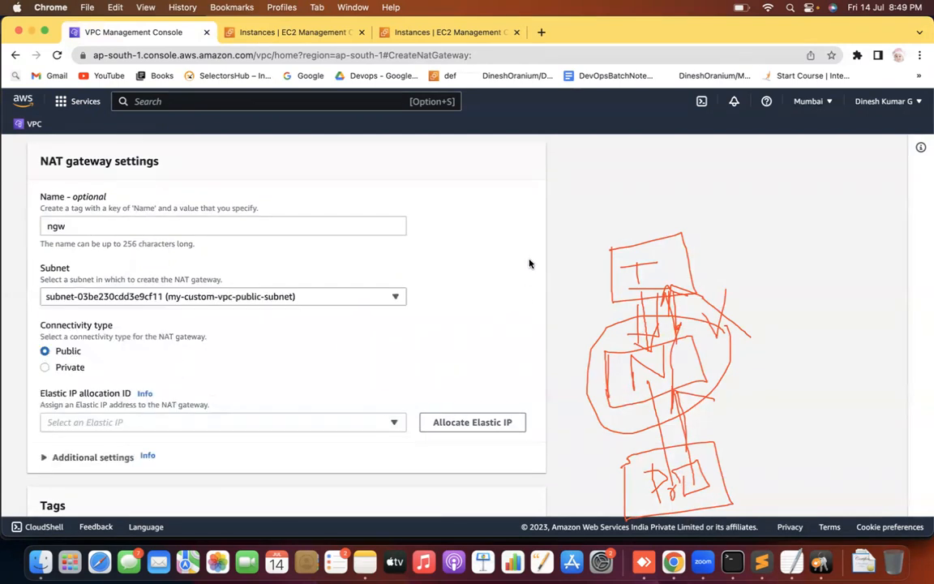
Step: Allocate an Elastic IP to the NAT gateway and create it
scroll(528, 263, down, 5)
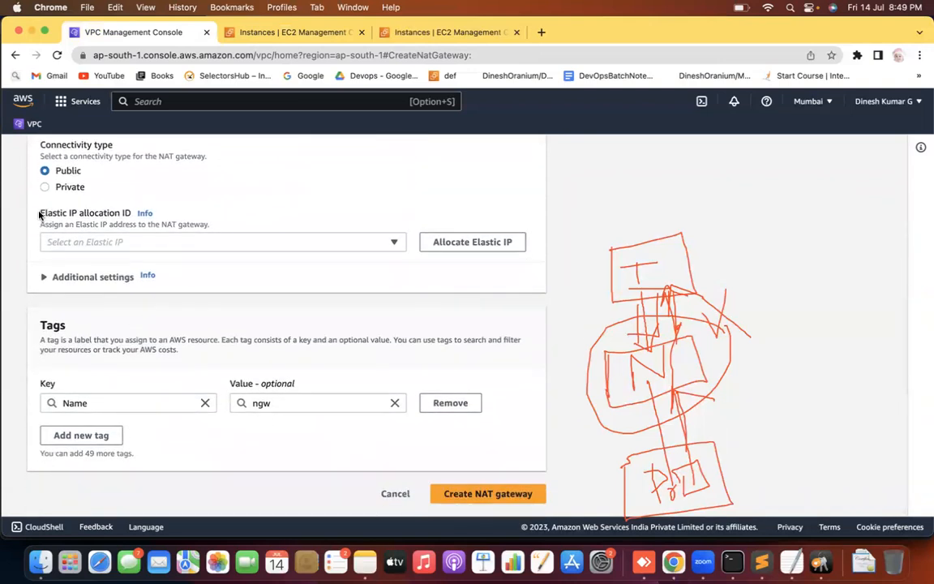
drag(39, 212, 136, 212)
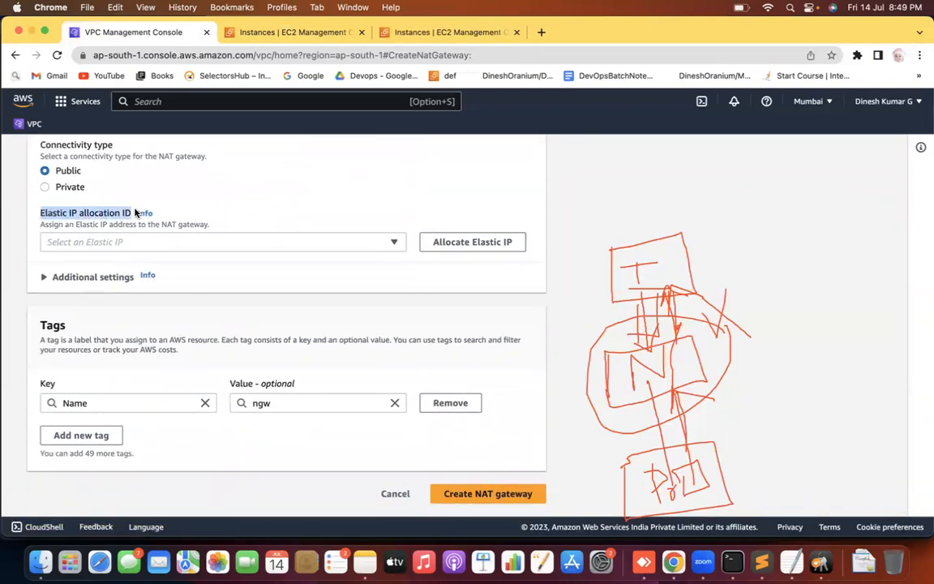
click(462, 244)
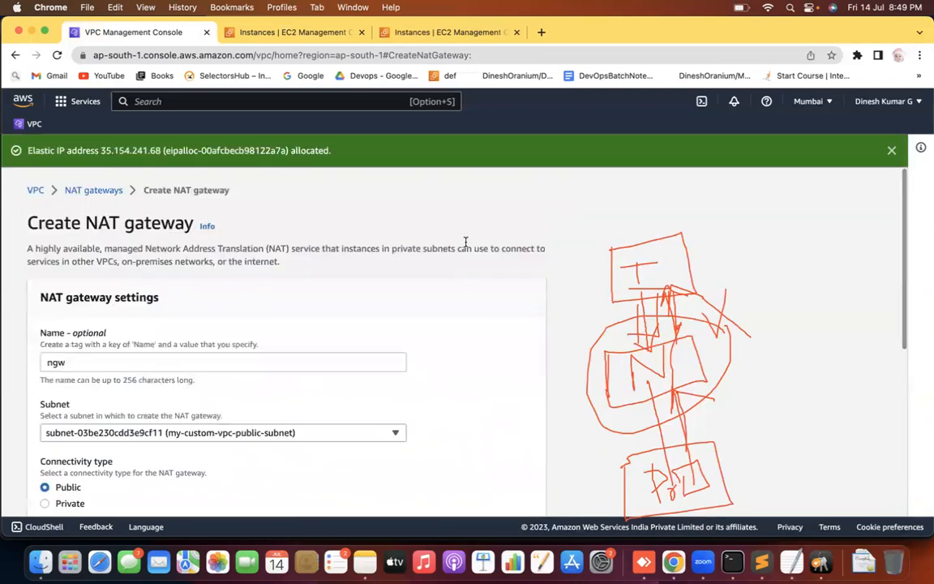
scroll(492, 321, down, 10)
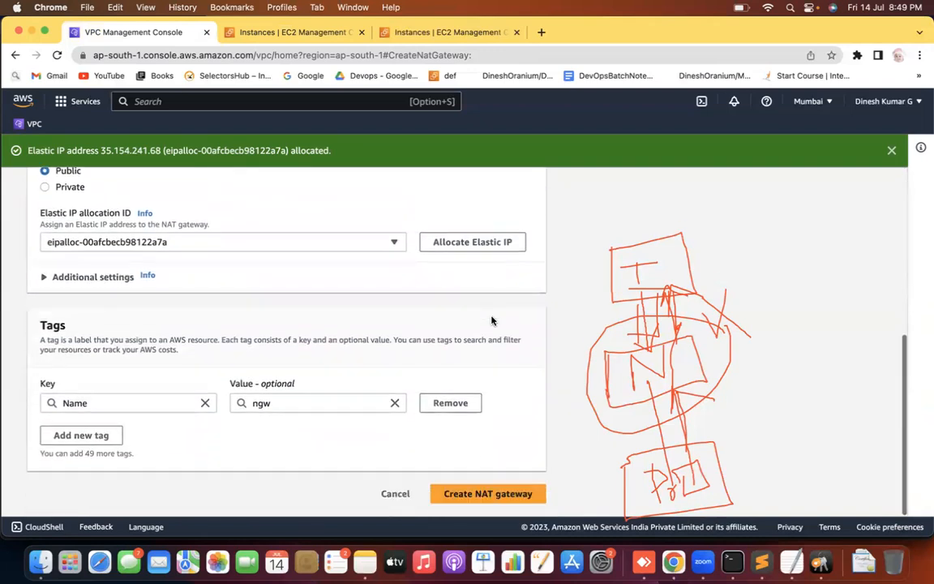
click(488, 494)
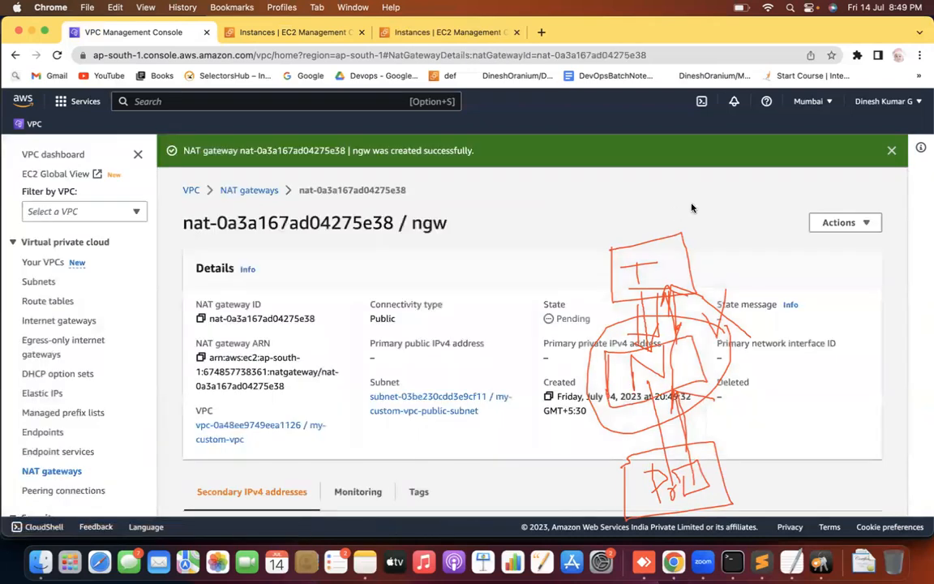
click(59, 476)
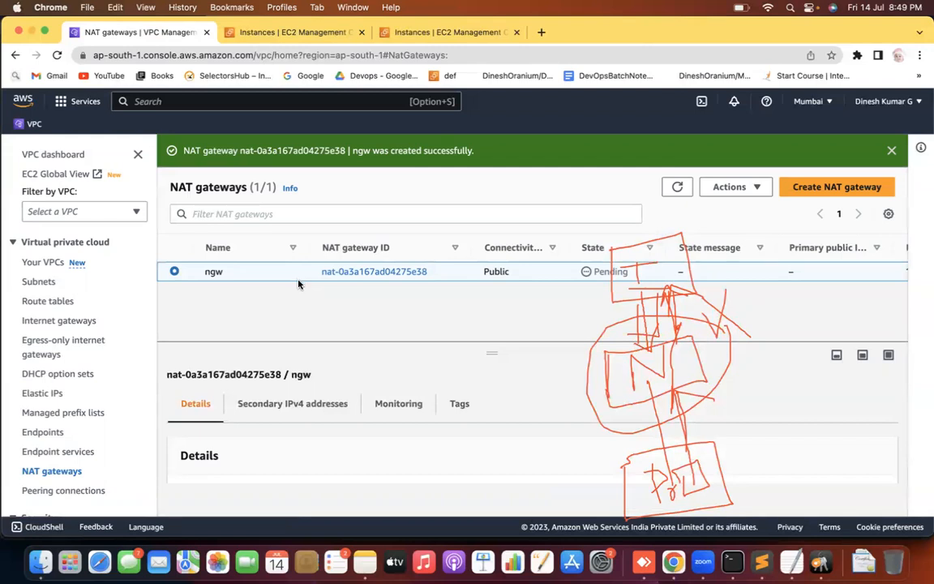
Step: Create a route table named Private-route-table in my-custom-vpc
click(38, 283)
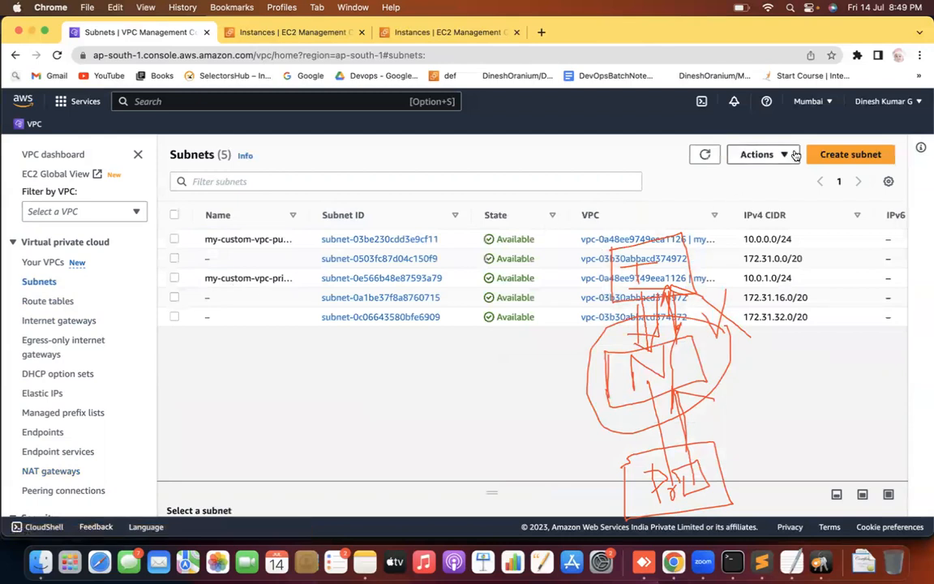
click(48, 301)
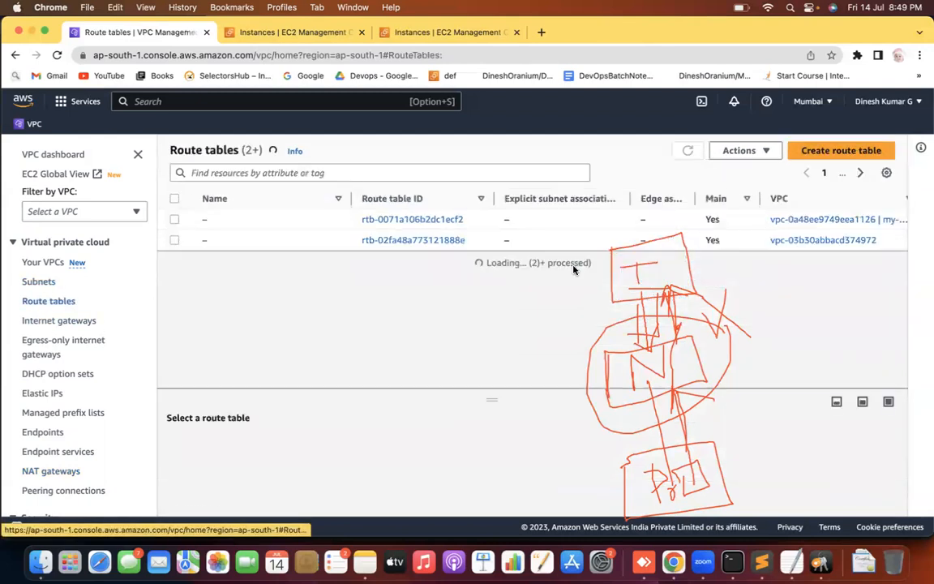
click(842, 151)
click(74, 309)
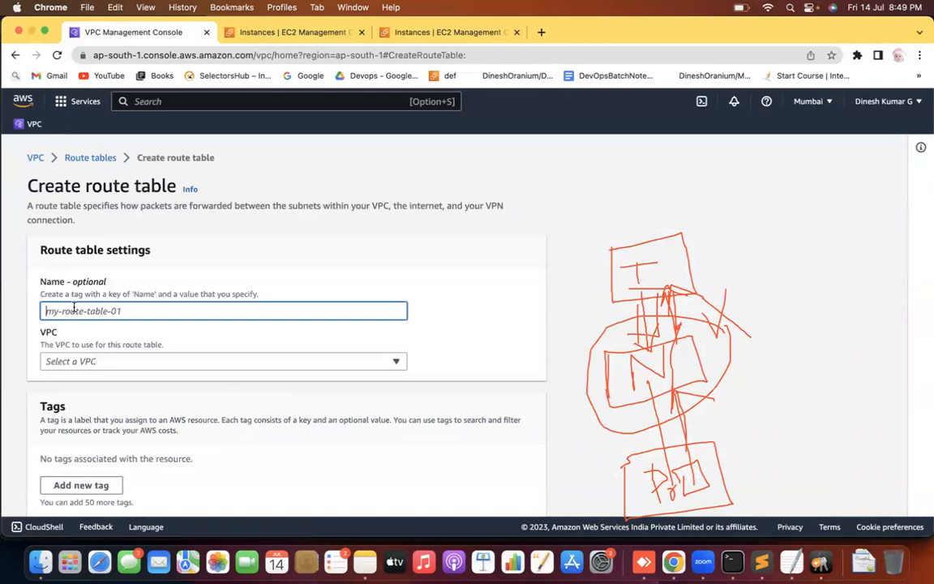
text(Private-route-table)
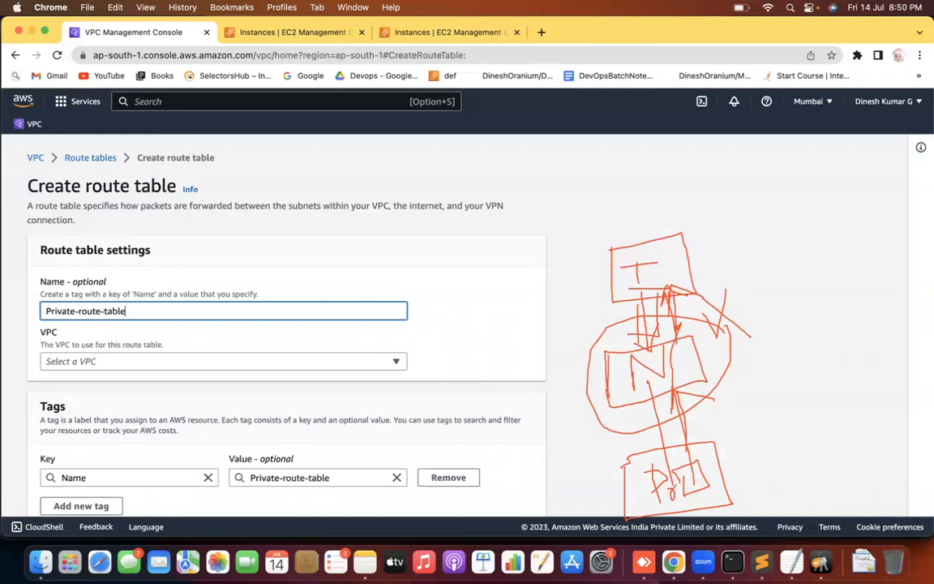
click(275, 265)
scroll(275, 266, down, 2)
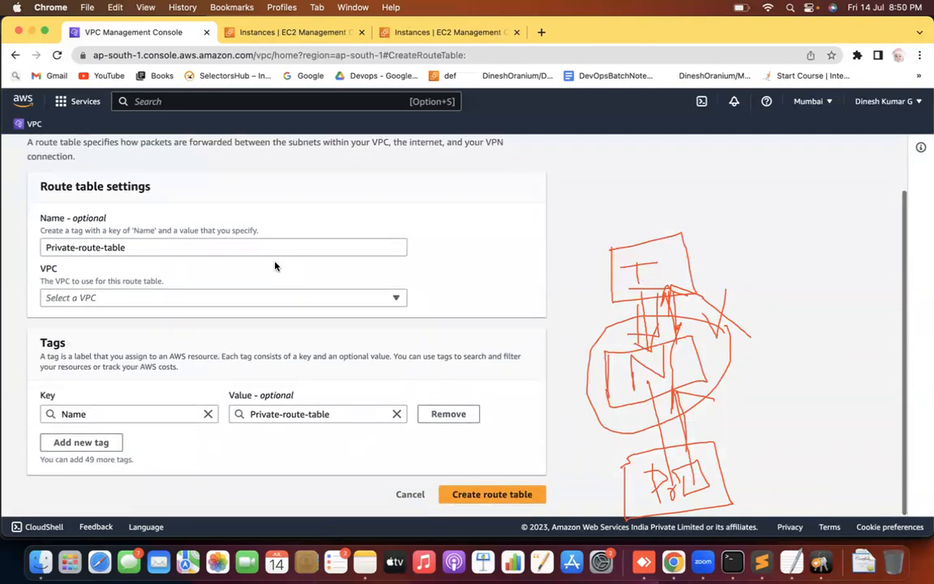
click(243, 298)
click(144, 331)
click(476, 494)
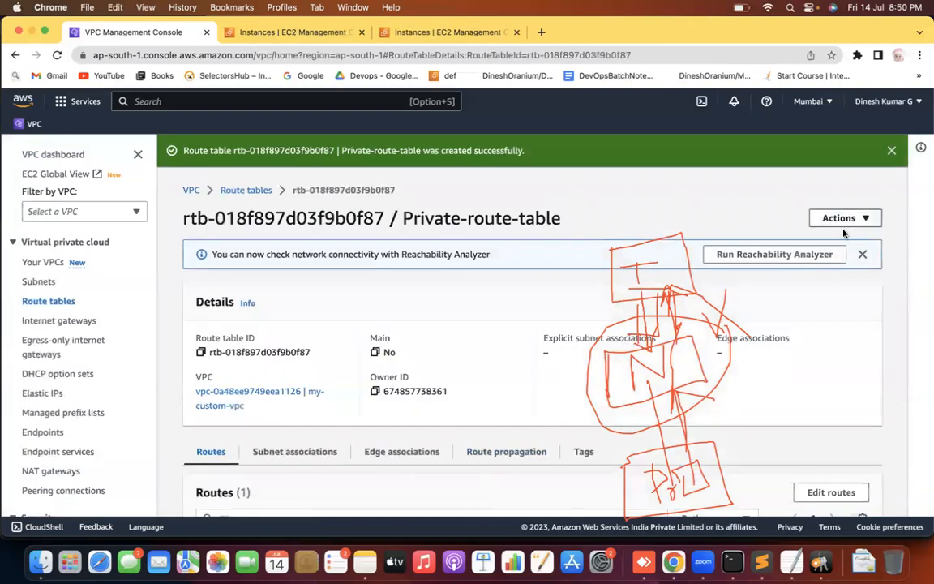
Step: Associate the subnet my-custom-vpc-private-subnet with Private-route-table and save the association
scroll(843, 361, down, 3)
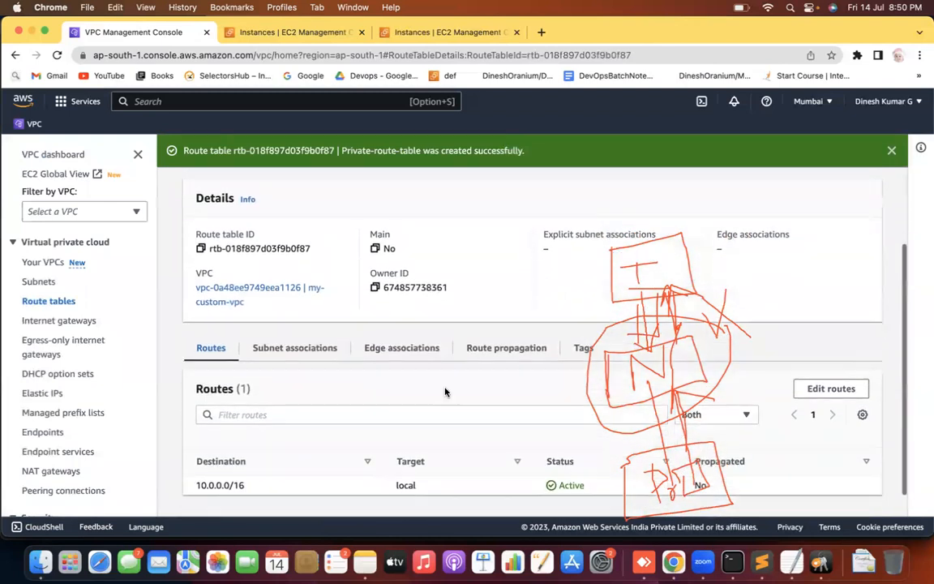
click(308, 348)
click(923, 299)
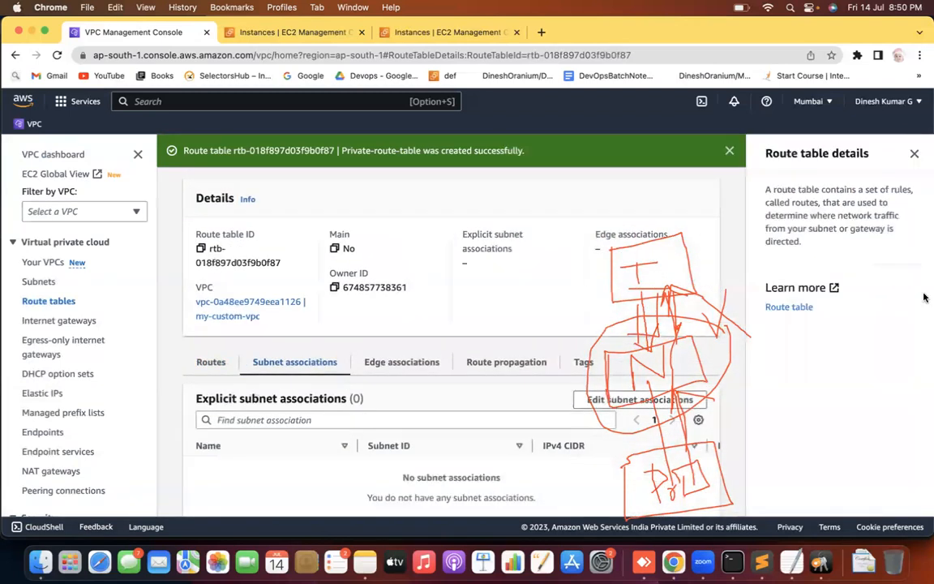
click(641, 399)
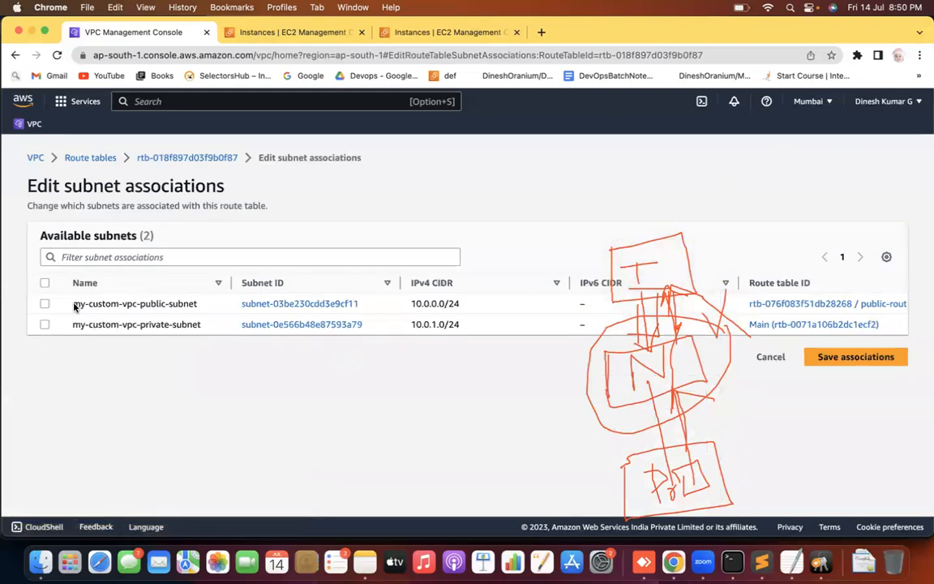
click(45, 324)
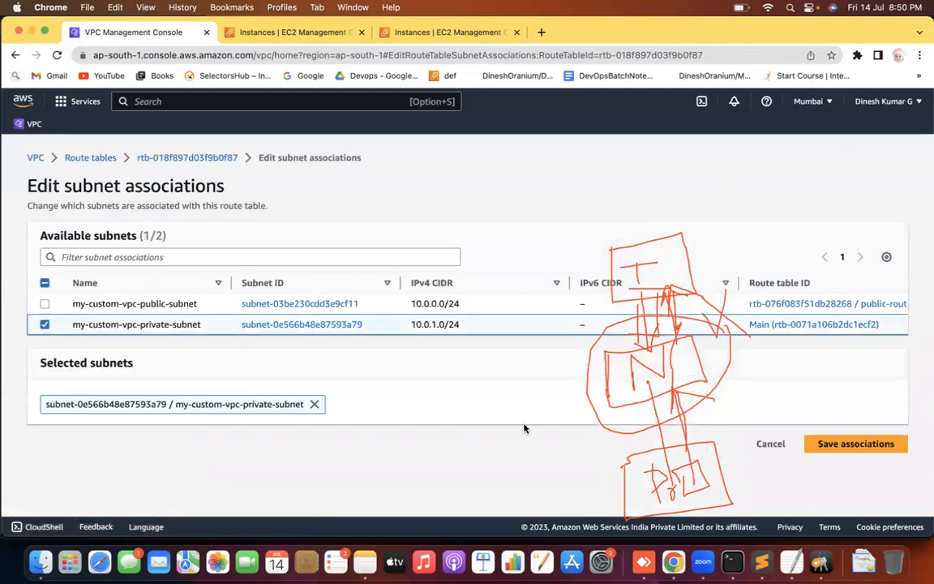
click(883, 442)
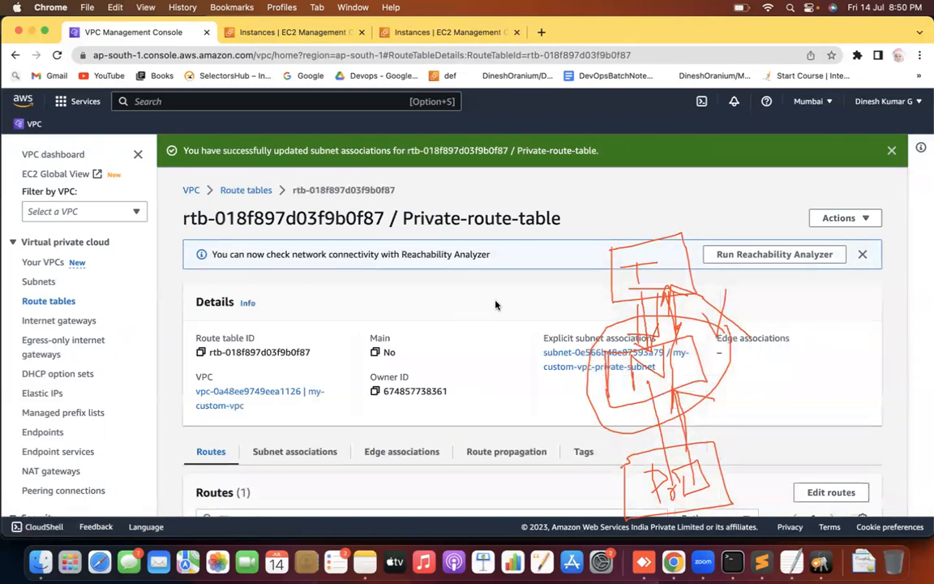
Step: Add a route to Private-route-table with destination 0.0.0.0/0 and the NAT gateway ngw as target, and save it
scroll(204, 460, down, 3)
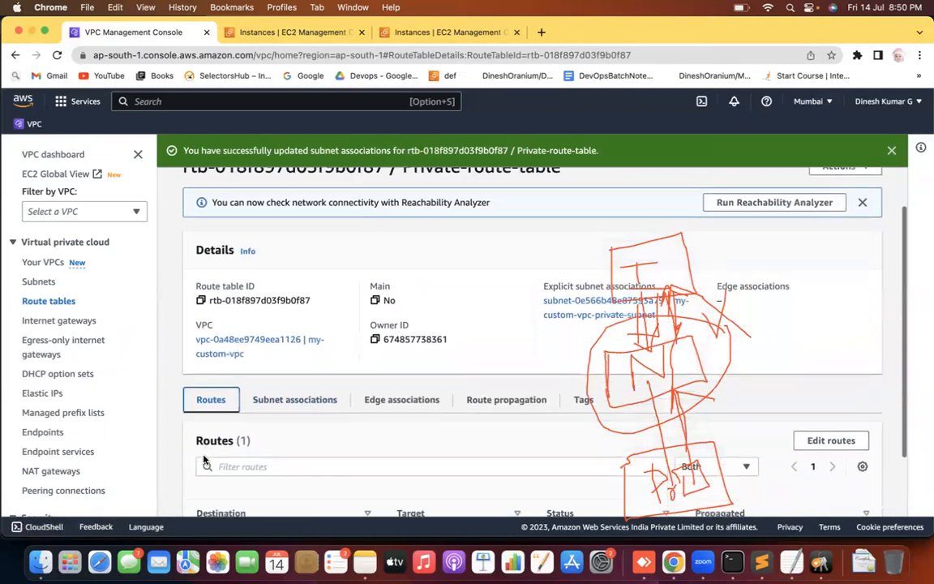
click(834, 381)
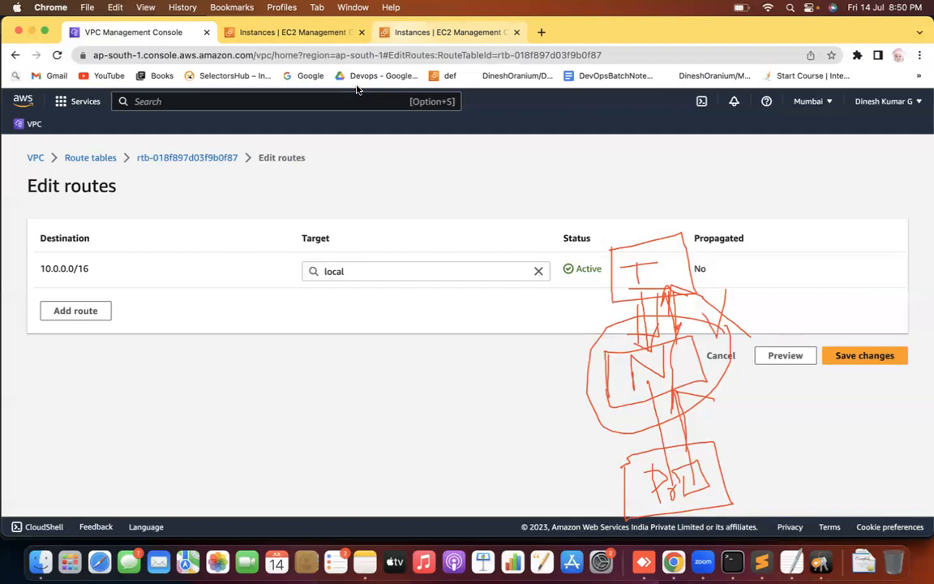
click(71, 313)
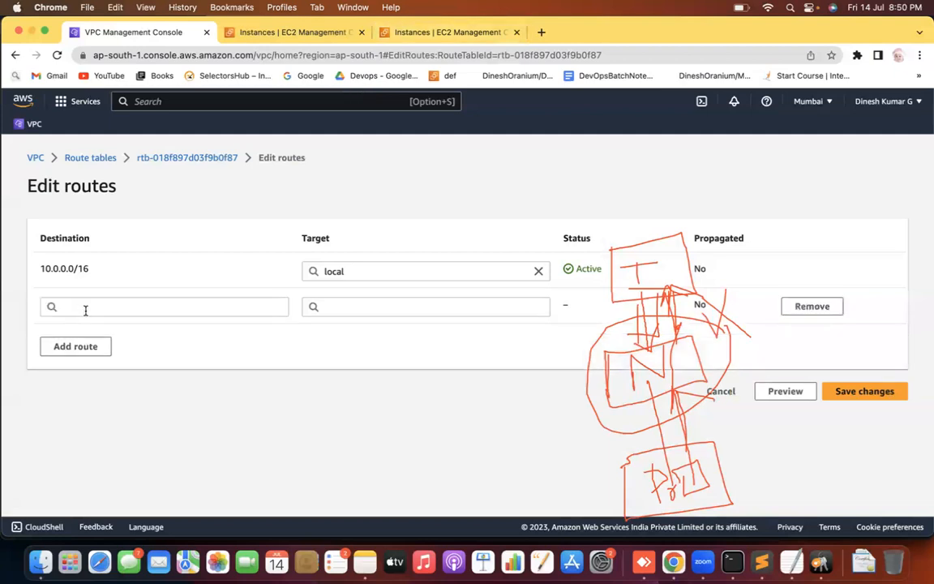
click(85, 310)
click(76, 331)
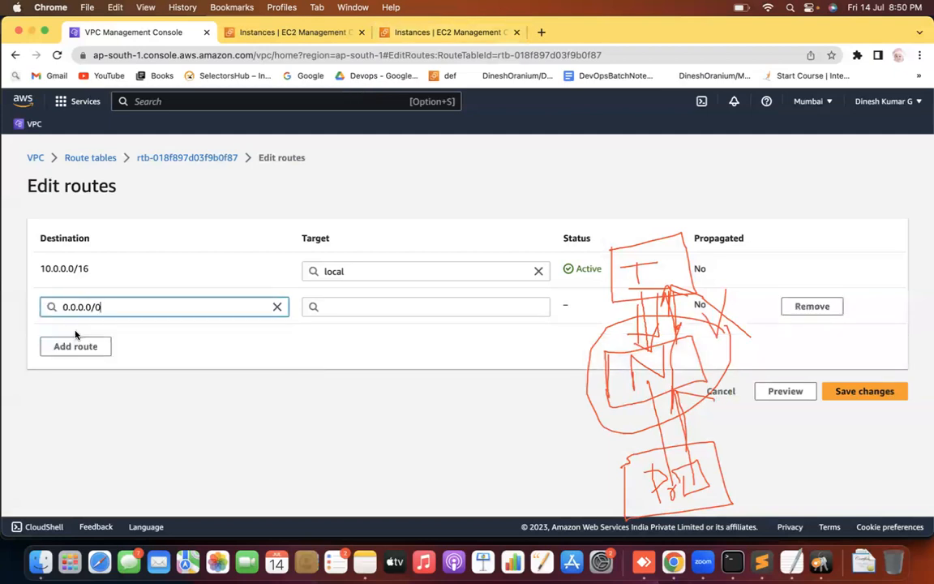
click(344, 307)
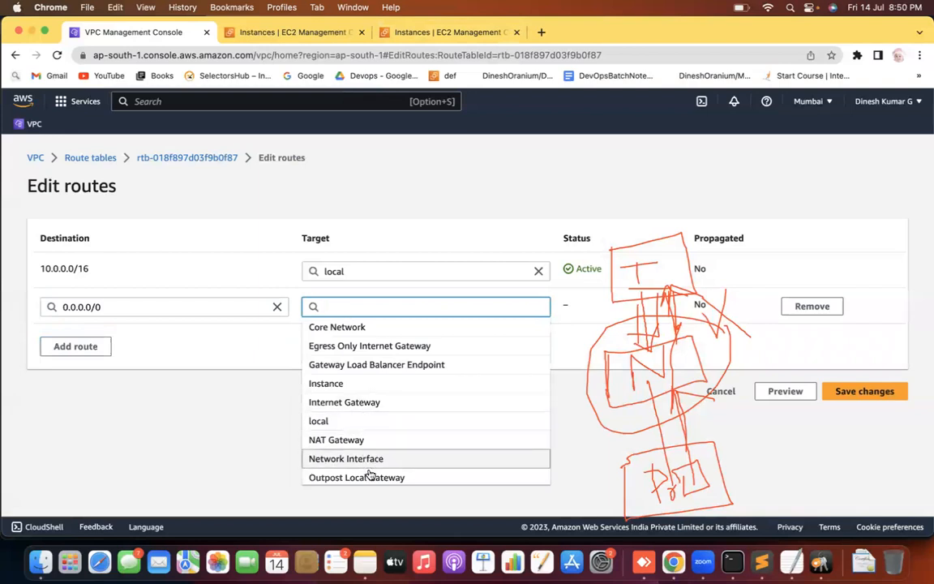
click(364, 440)
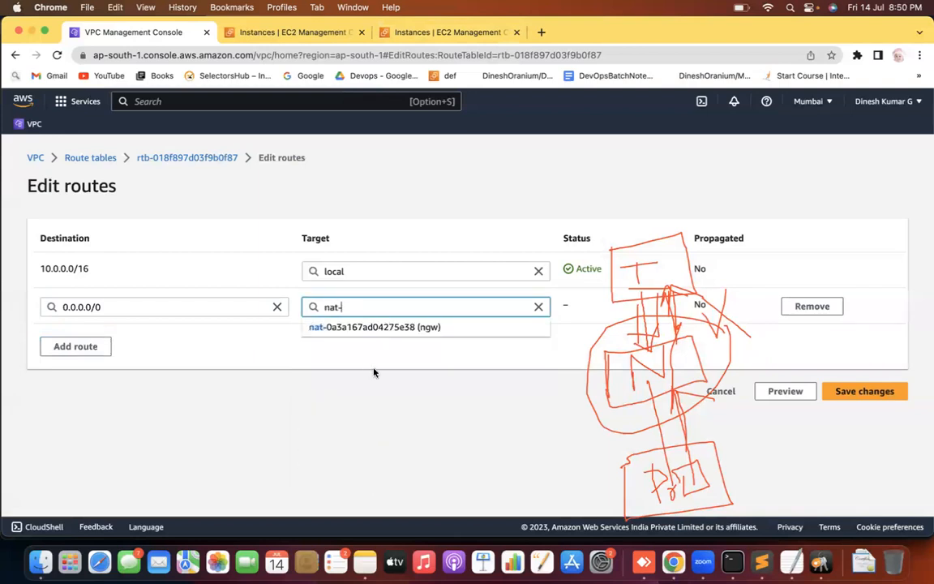
click(374, 327)
click(863, 392)
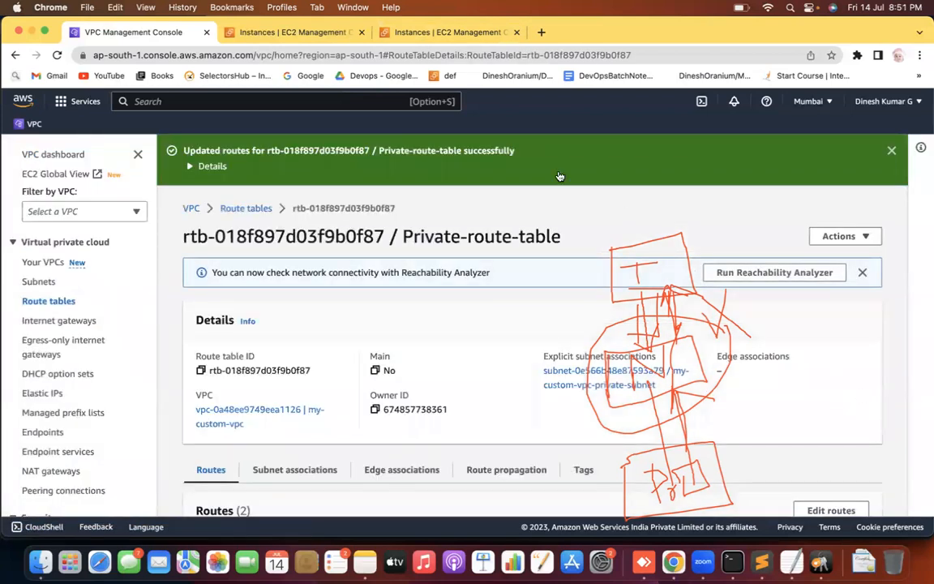
Step: Switch to Terminal and examine the replies to the ping of google.com running on the private instance
click(732, 562)
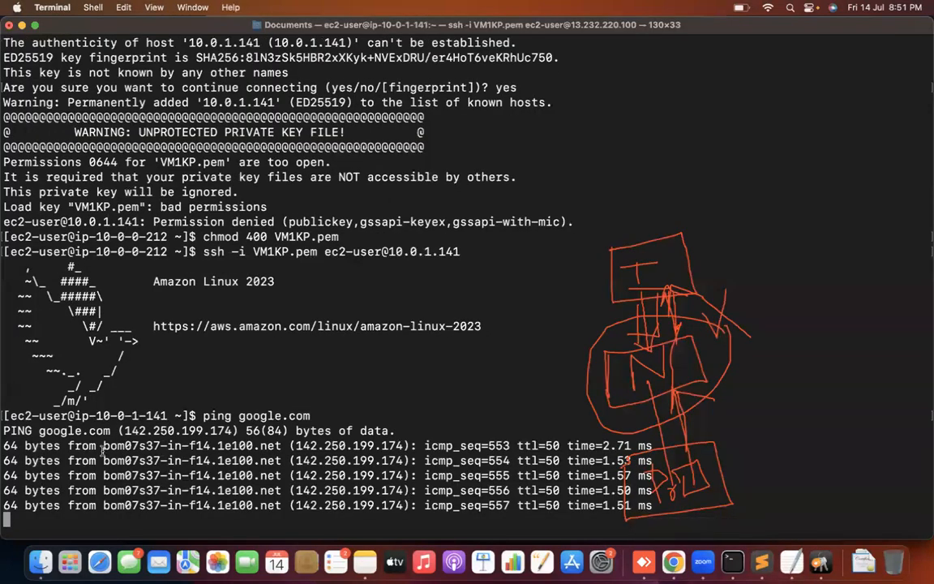
drag(103, 431, 141, 539)
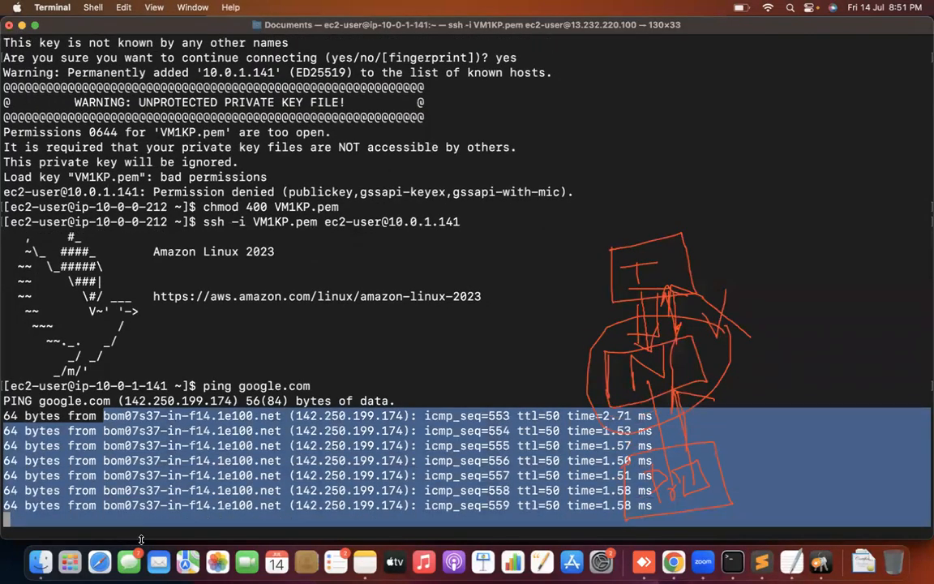
key(super+c)
key(super+v)
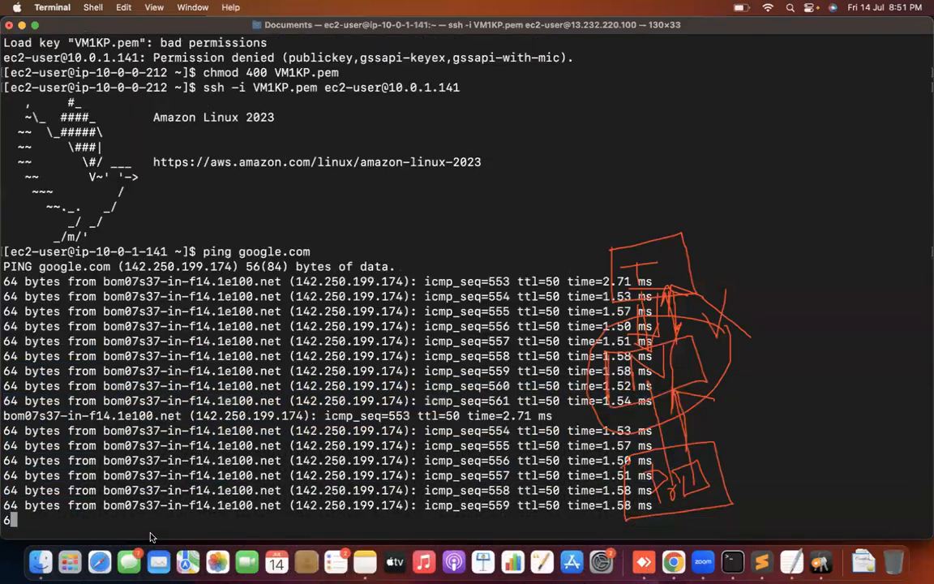
drag(103, 282, 157, 492)
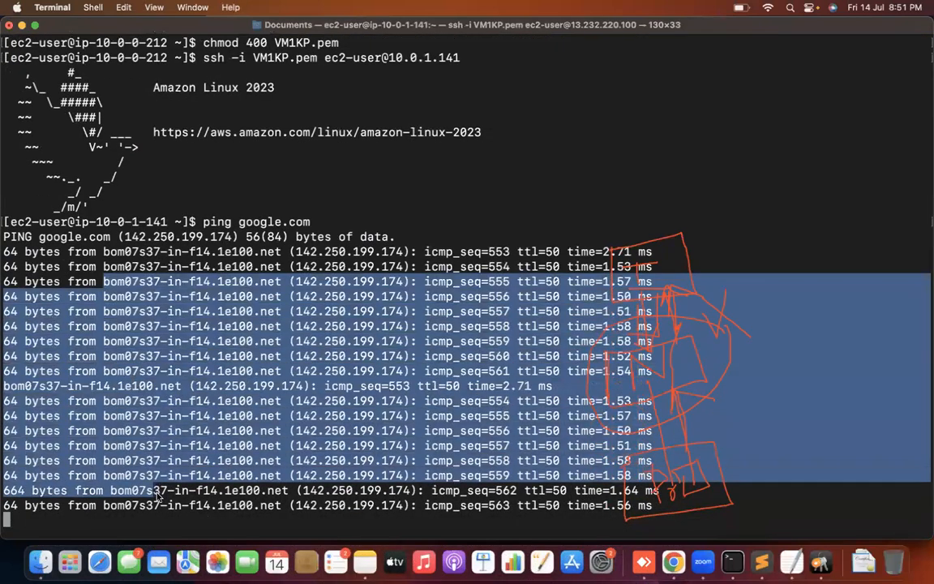
drag(140, 282, 209, 506)
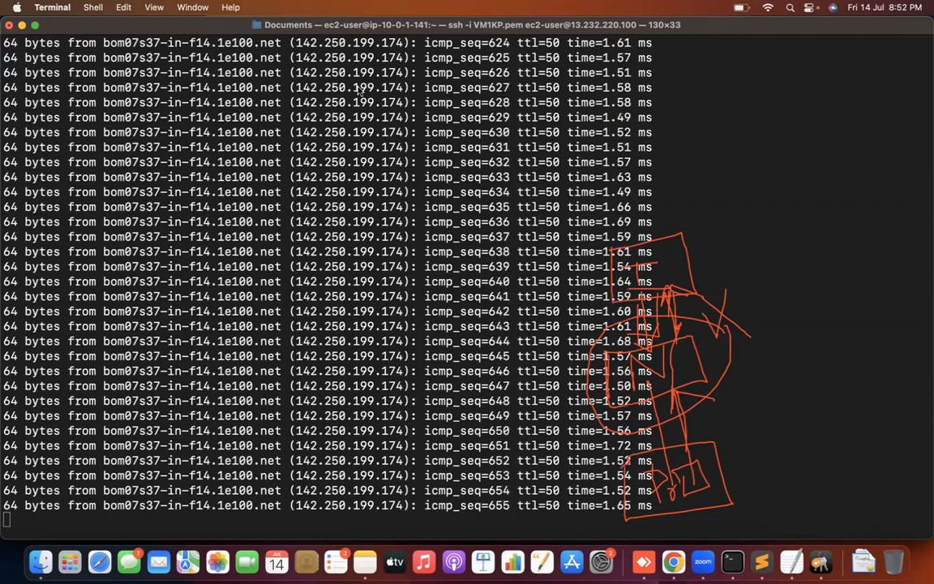
Step: Stop the running ping and exit the SSH session on the private instance
click(761, 563)
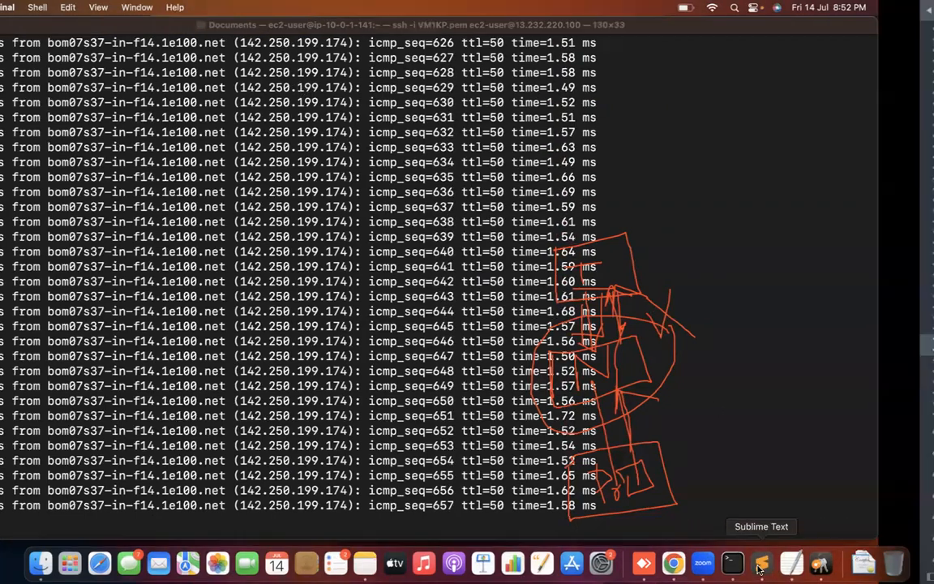
click(732, 564)
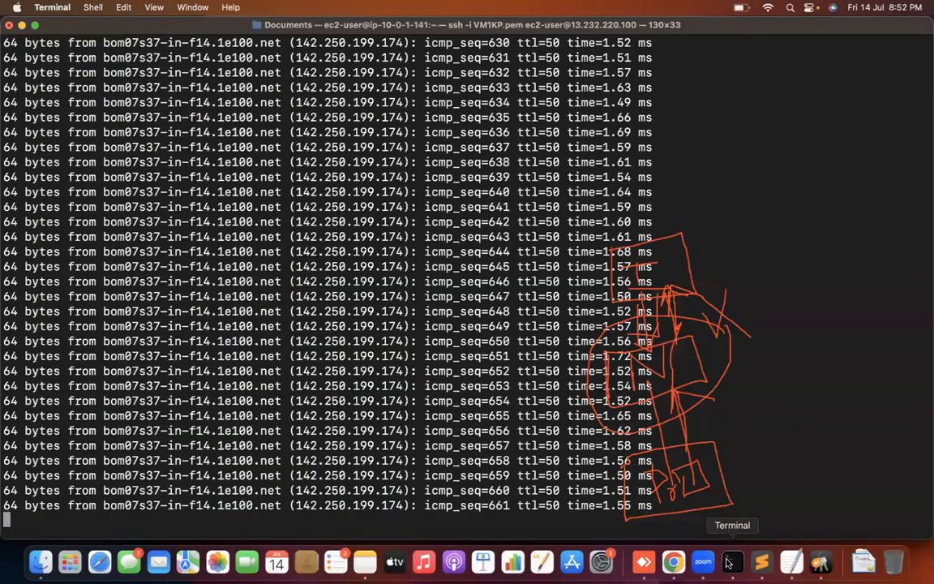
key(ctrl+c)
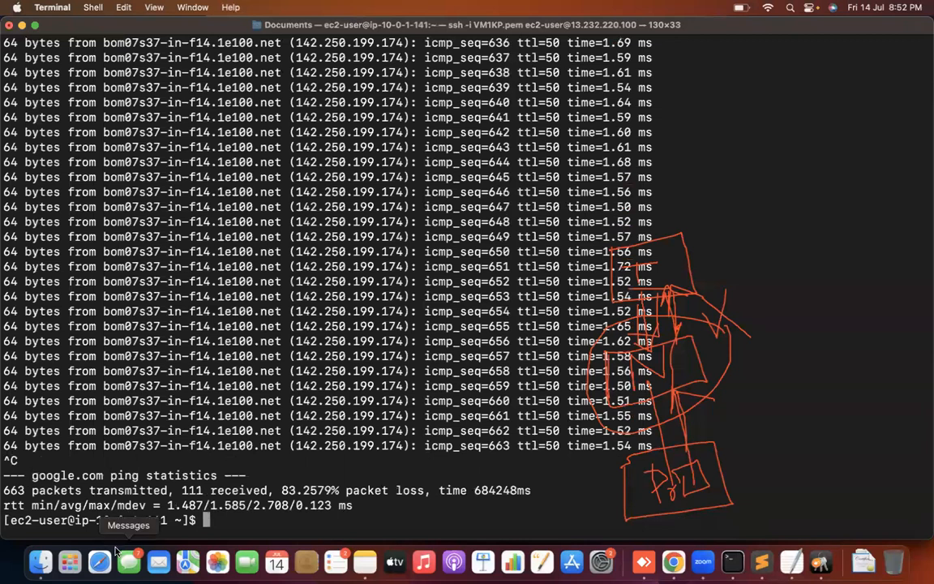
drag(95, 520, 174, 522)
click(175, 520)
text(exit)
key(Return)
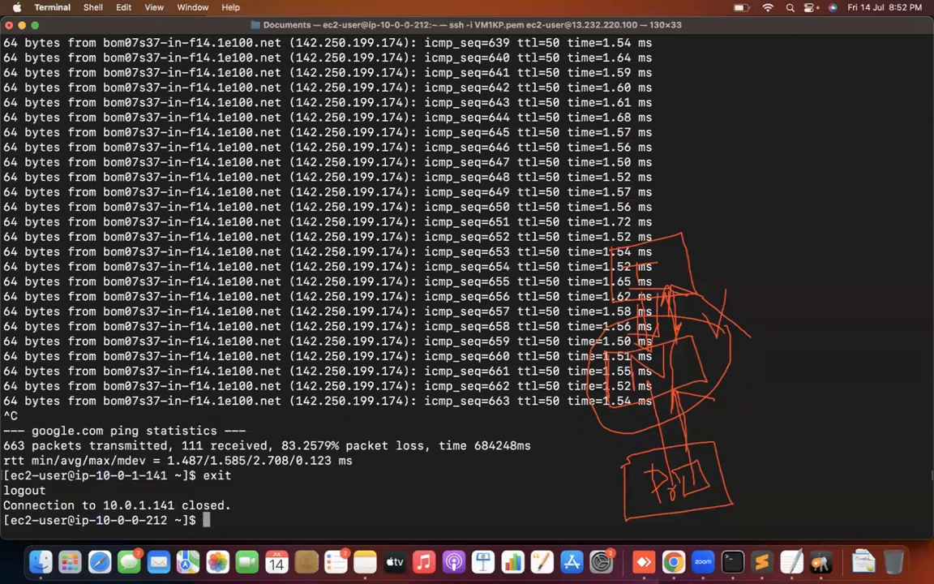
Step: List the files on the public instance and try to remove VM1KP.pem with a plain rm command
drag(111, 520, 178, 520)
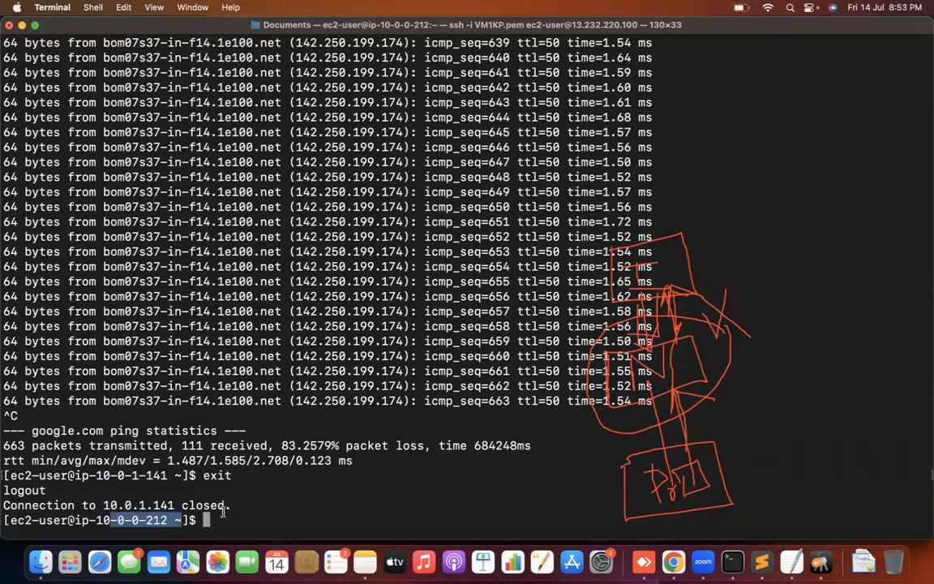
text(ls)
key(Return)
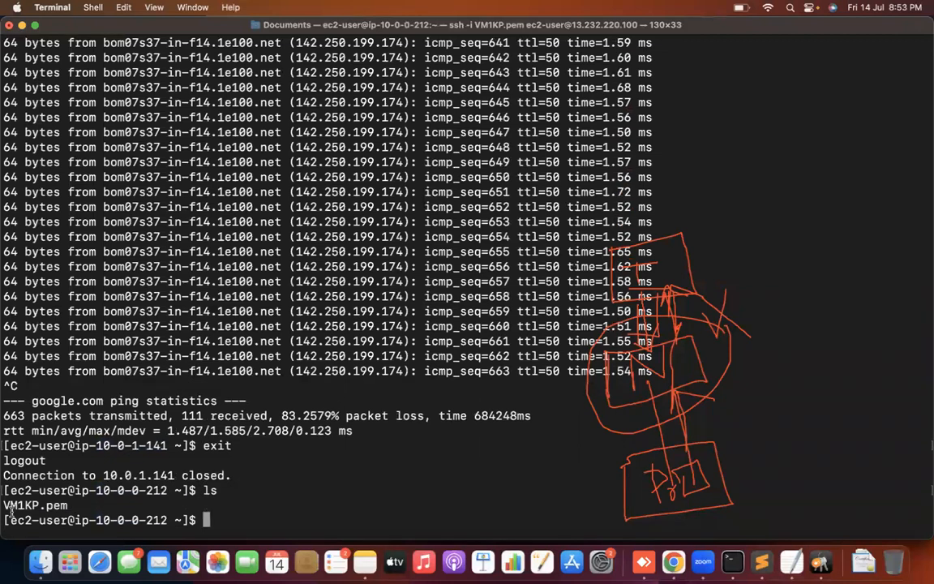
drag(10, 505, 66, 506)
text(rm VM)
key(Tab)
key(Return)
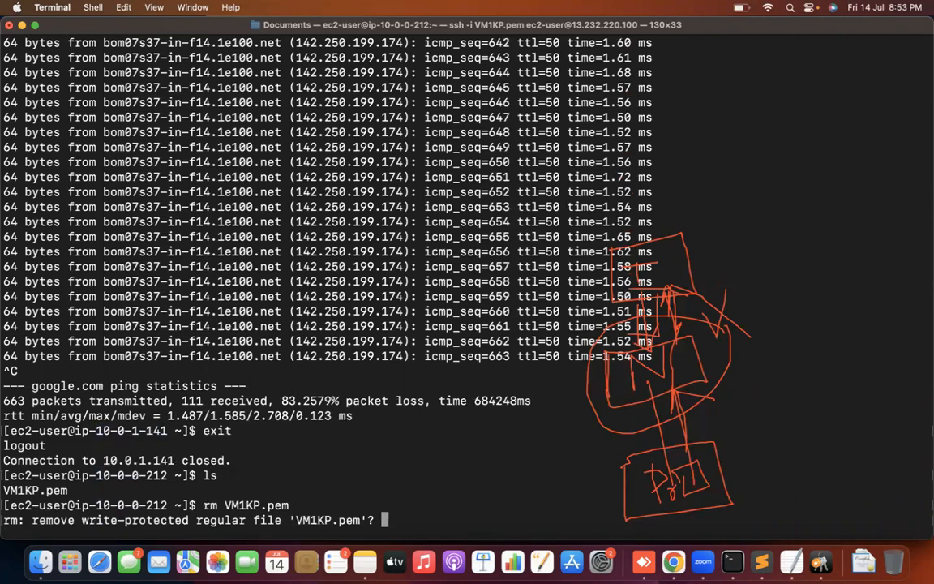
key(Return)
text(ls)
key(Return)
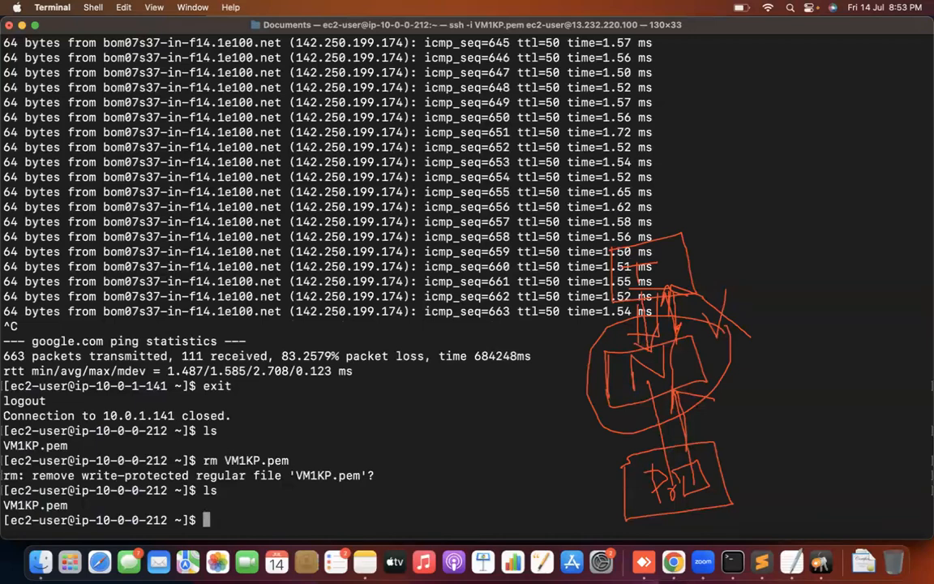
Step: Remove VM1KP.pem from the public instance with sudo and list the directory again
text(sudo rm VM1)
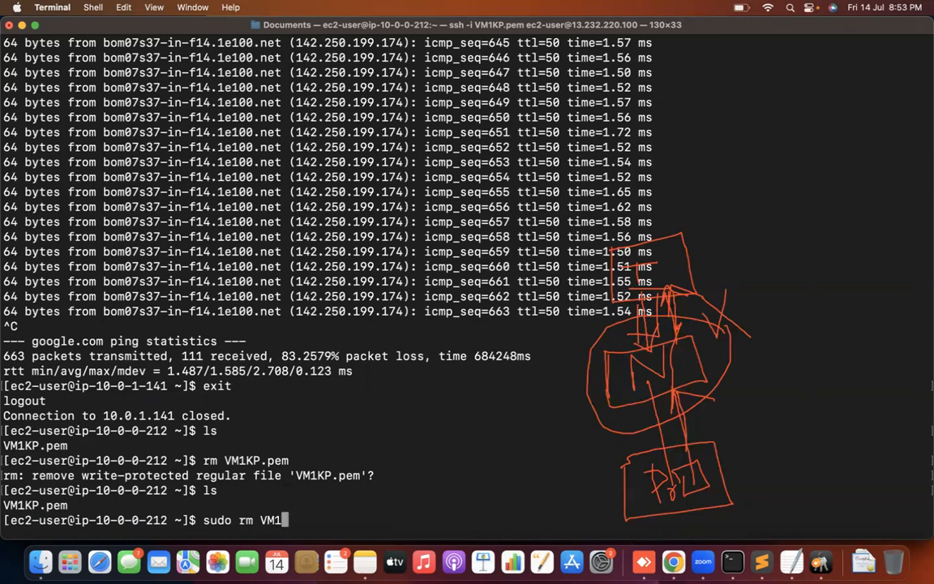
text(KP.pem)
key(Return)
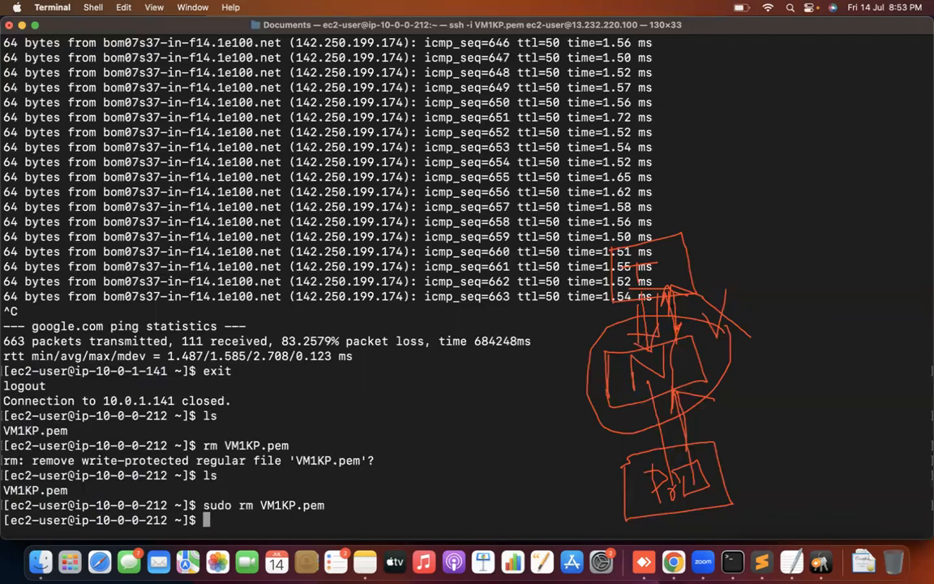
text(ls)
key(Return)
text(ssh -i)
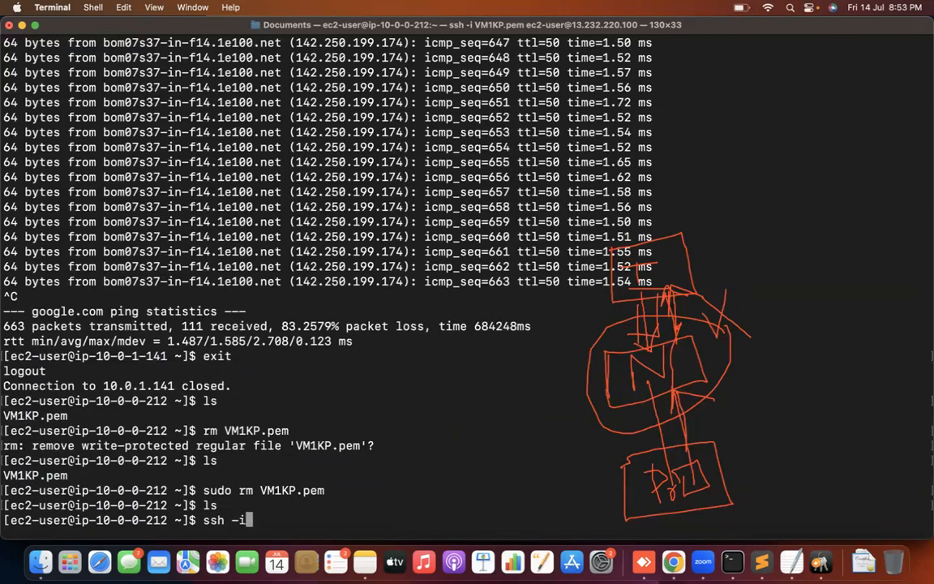
text( VM1KP.p)
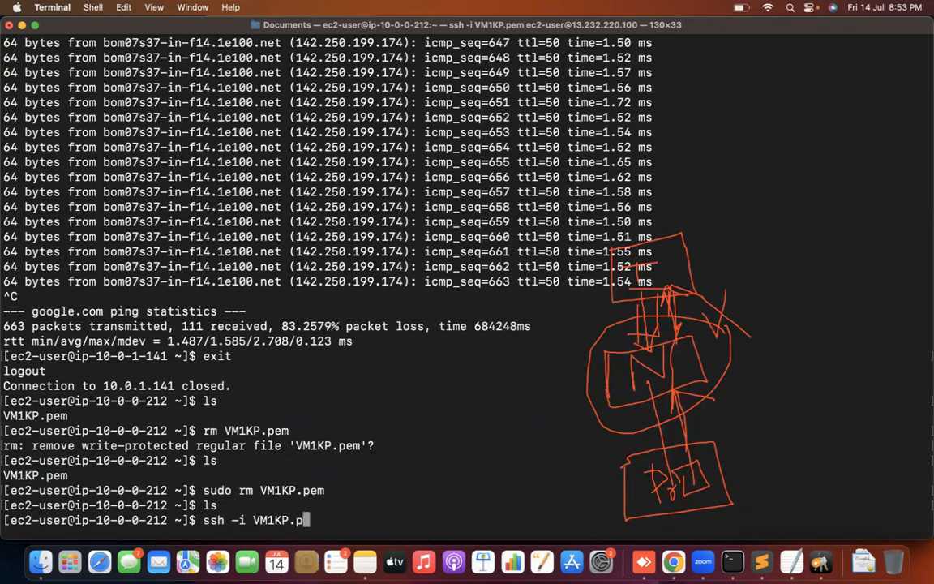
text(em ec2-user@)
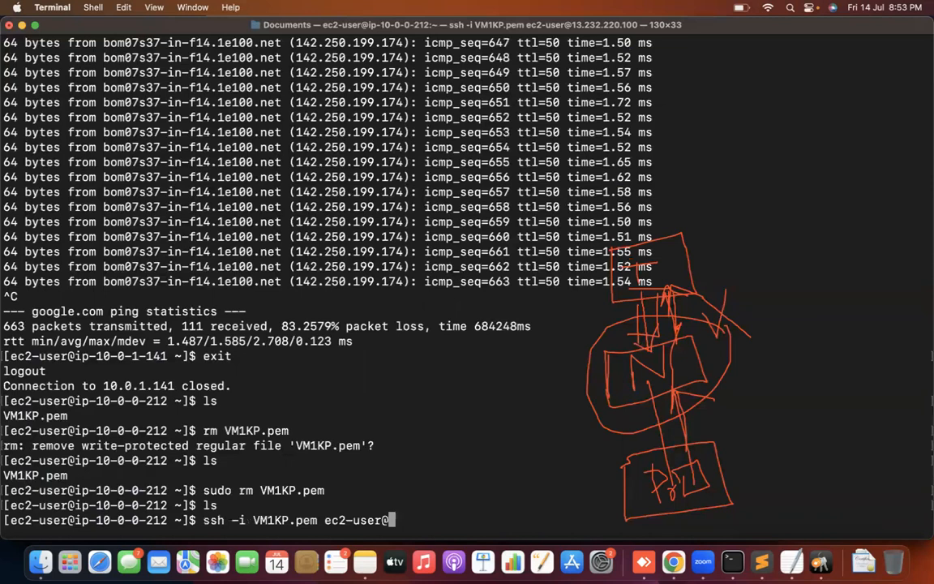
text(10.0.1.141)
key(Return)
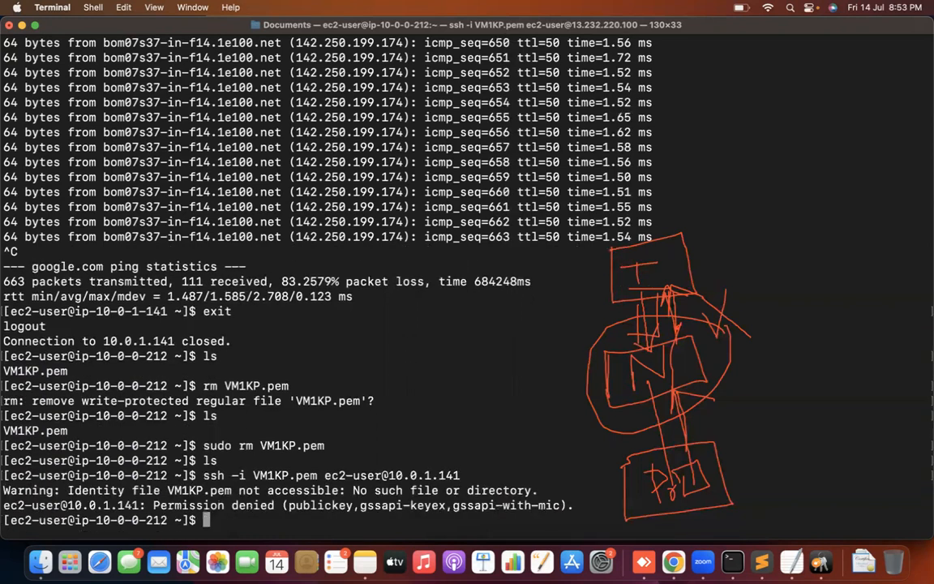
drag(168, 490, 218, 485)
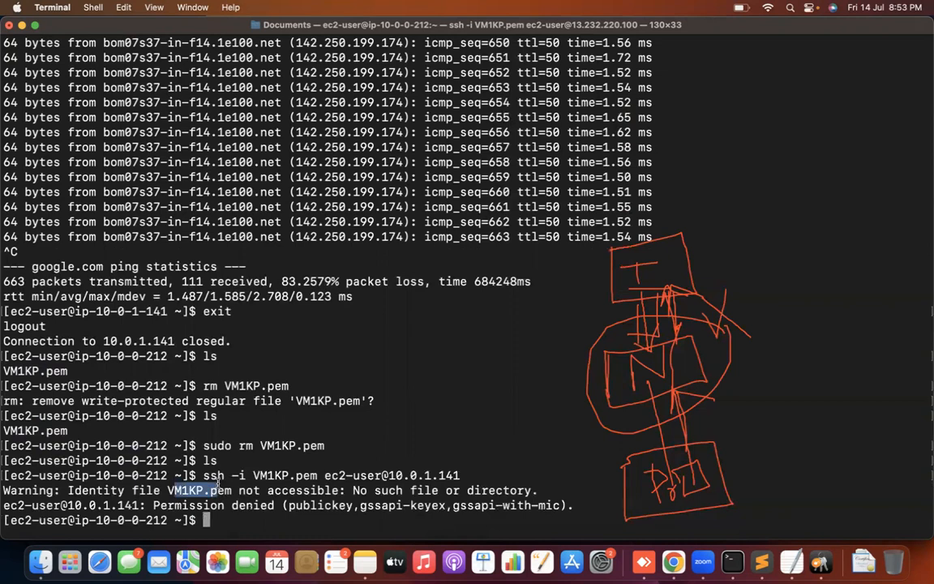
click(221, 522)
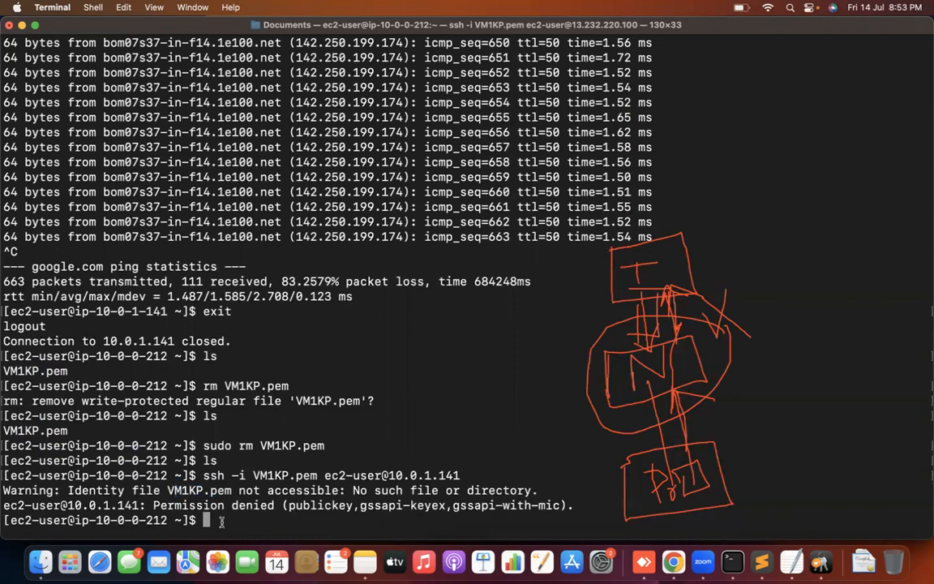
Step: Create a new VM1KP.pem file on the public instance with vim and enter insert mode
text(vim VM1KP.pem)
key(Return)
key(i)
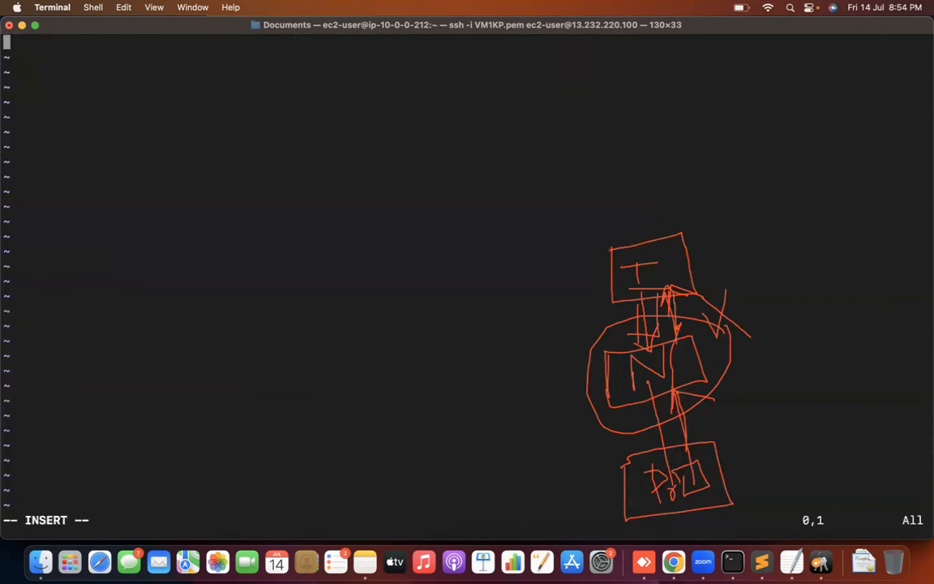
Step: Switch to Finder and open the local VM1KP.pem from Documents with Sublime Text
click(40, 562)
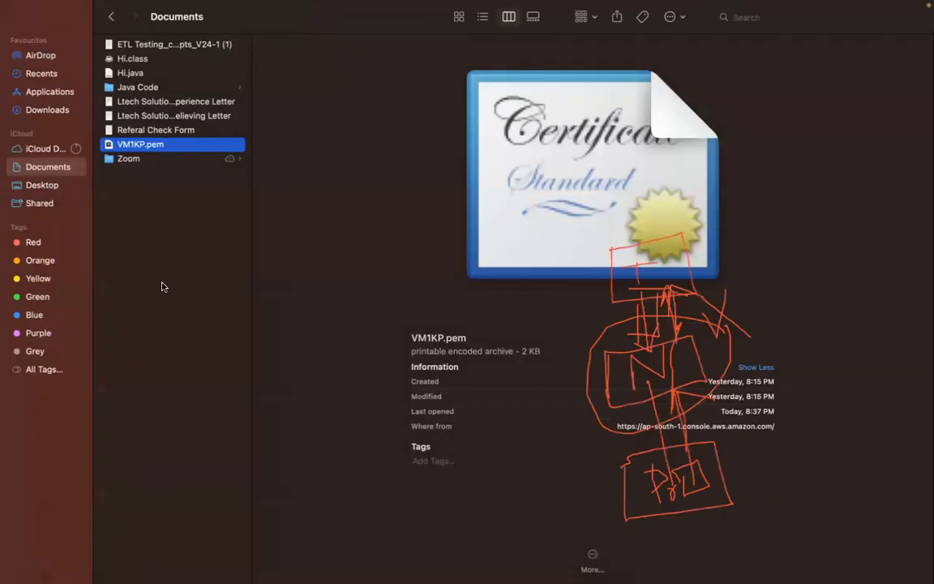
right_click(152, 146)
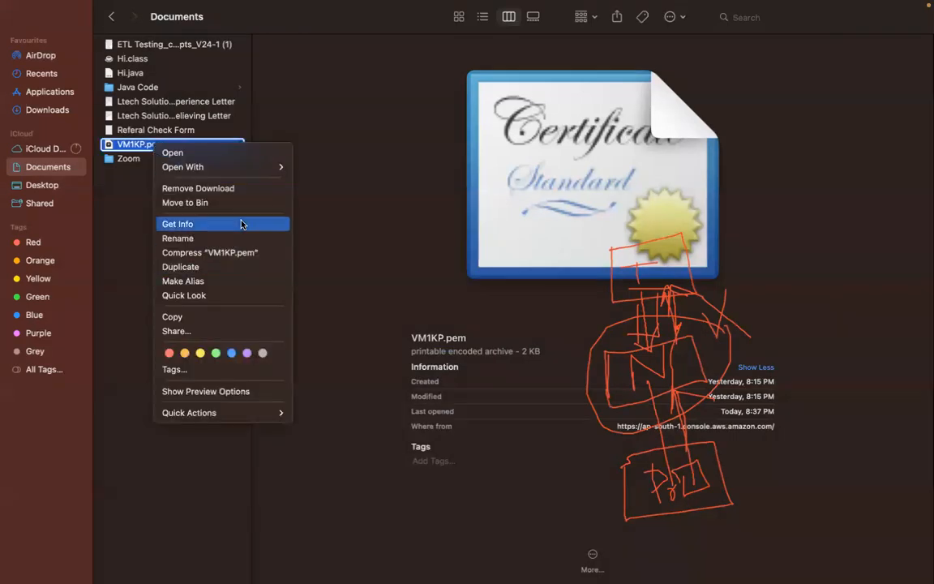
mouse_move(240, 167)
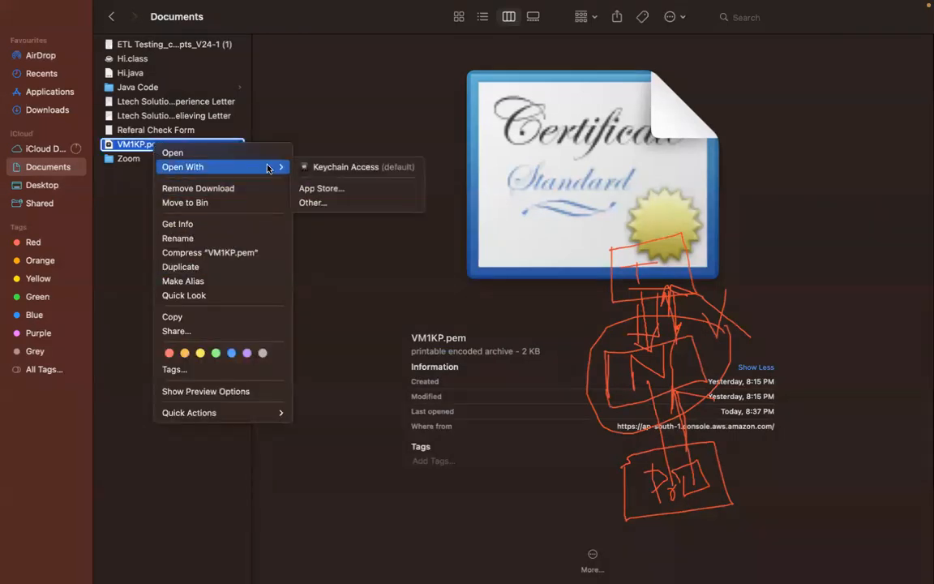
click(334, 202)
click(650, 182)
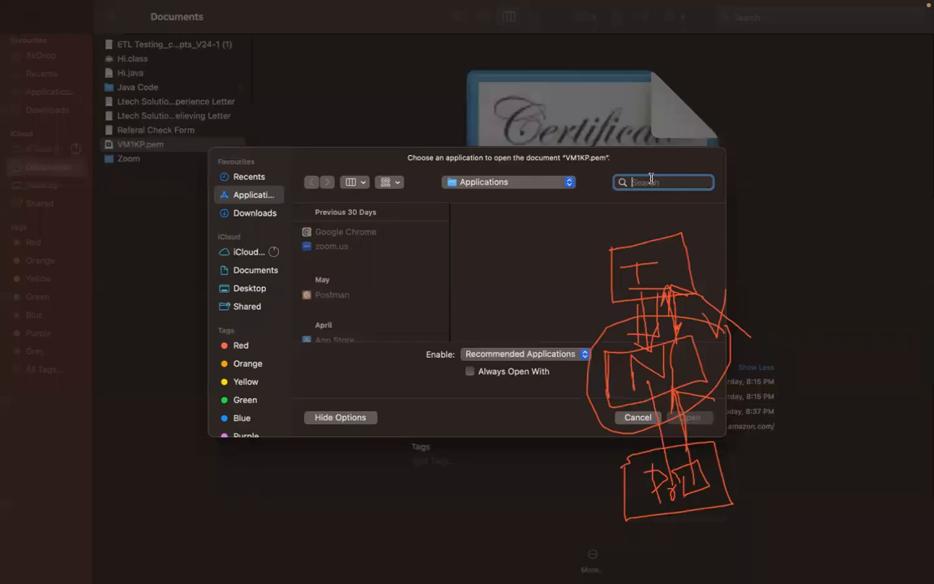
text(subl)
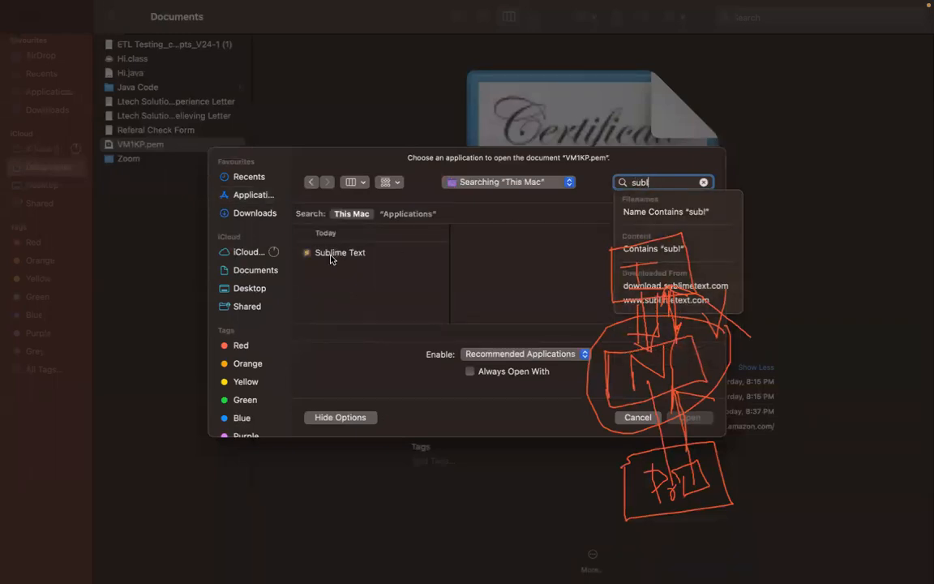
double_click(336, 253)
click(329, 323)
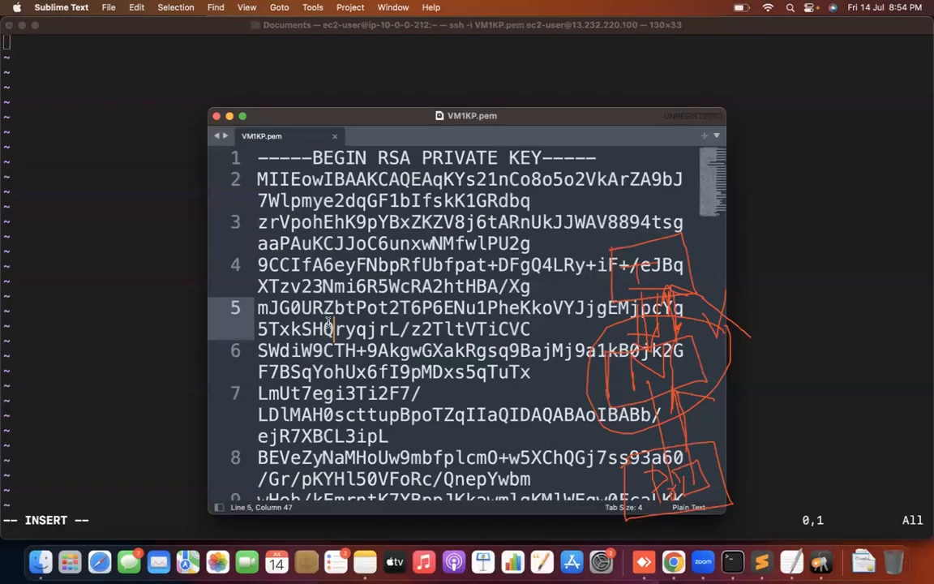
Step: Copy the entire RSA private key into the new VM1KP.pem in the Terminal's vim session, then save and quit with :wq!
key(super+a)
key(super+Tab)
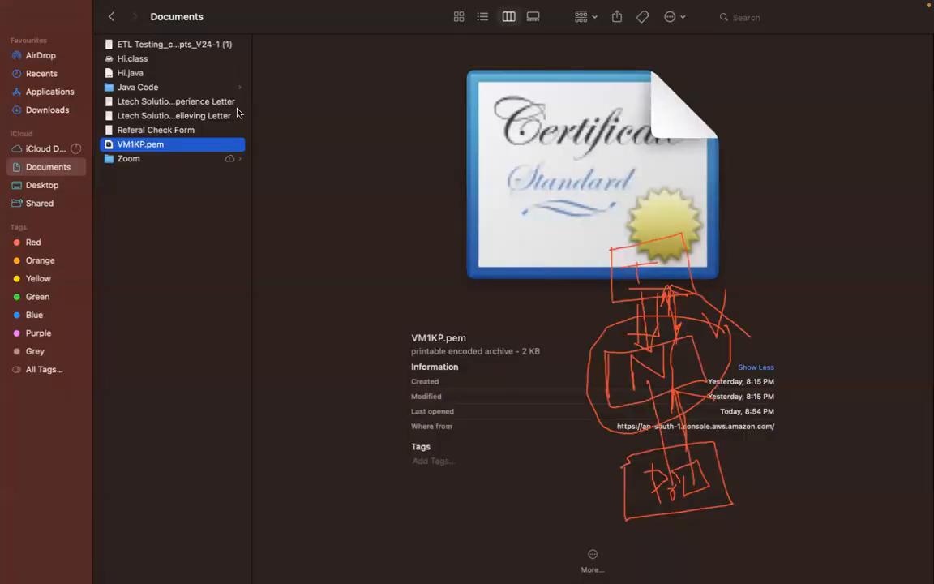
key(super+Tab)
click(130, 93)
key(super+v)
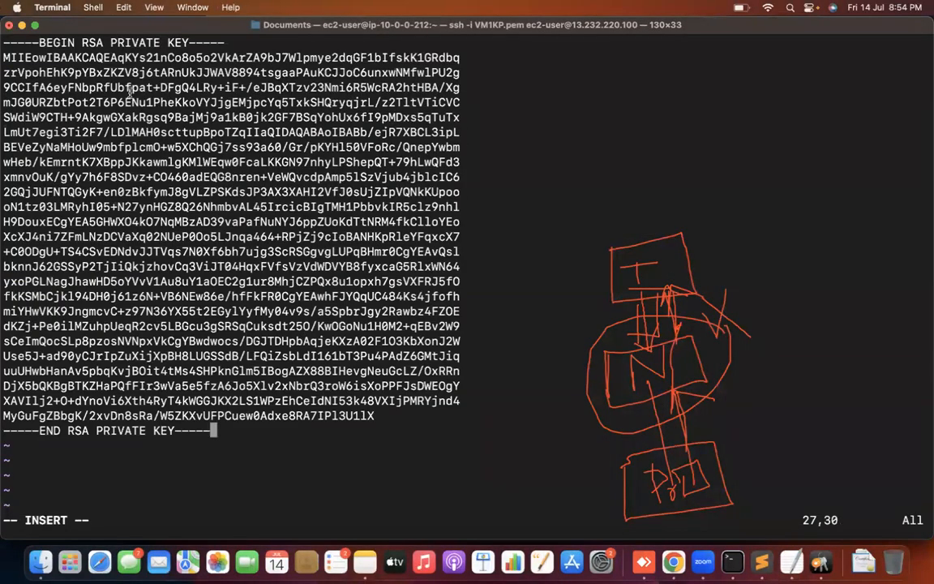
key(Escape)
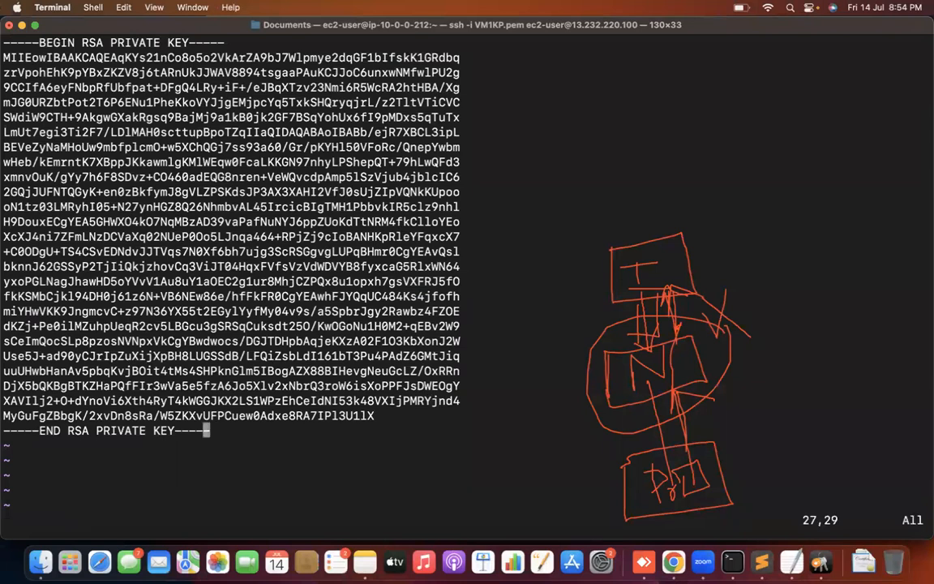
text(:wq!)
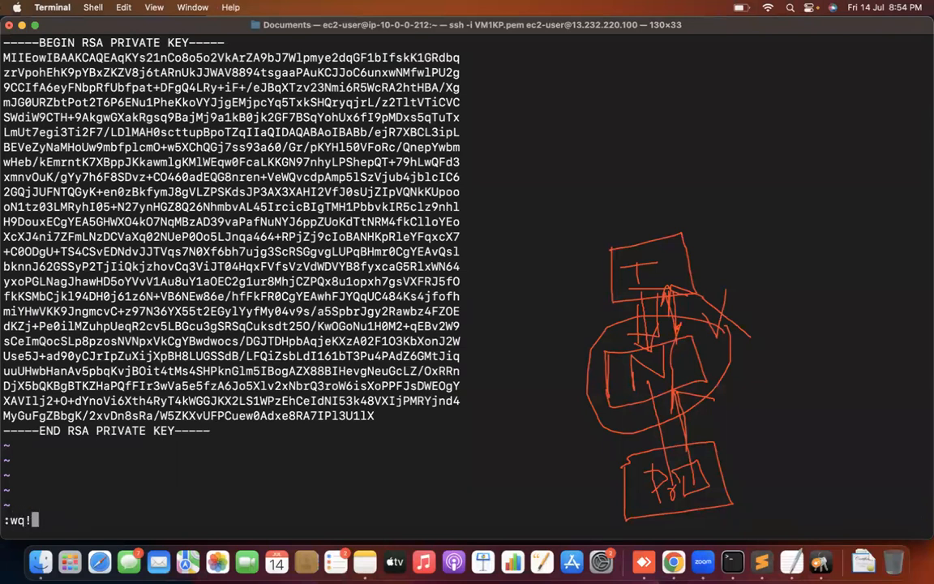
key(Return)
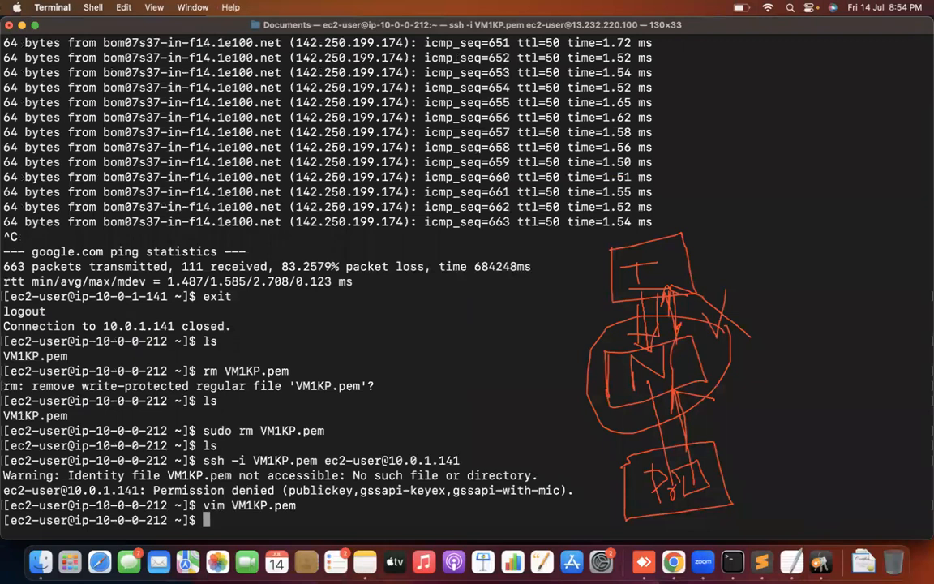
key(Up)
key(Up)
key(Return)
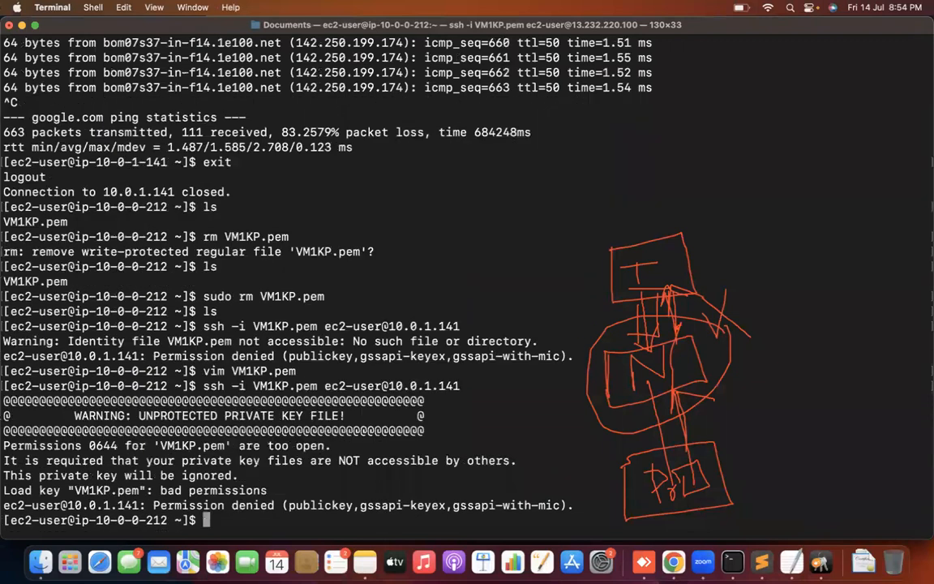
Step: Restrict the permissions of VM1KP.pem to owner read-only with chmod 400
text(chmod 400 )
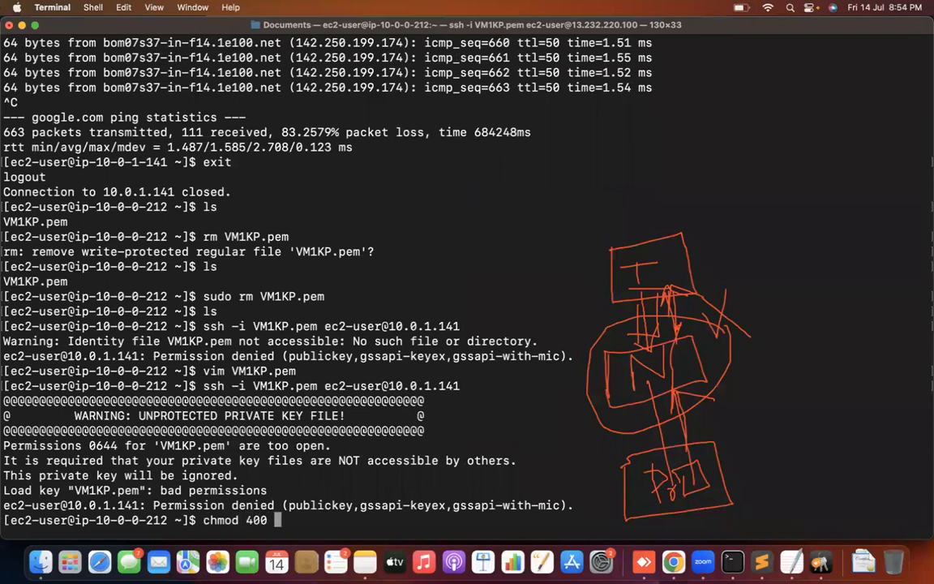
text(VM1KP.pem)
key(BackSpace)
key(BackSpace)
key(BackSpace)
text(pem)
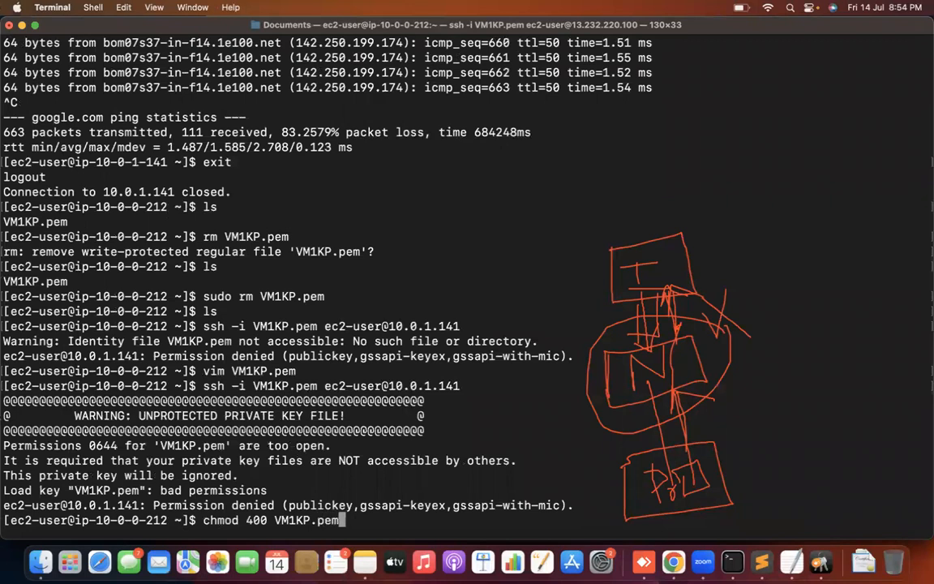
key(Return)
key(Up)
key(Up)
key(Return)
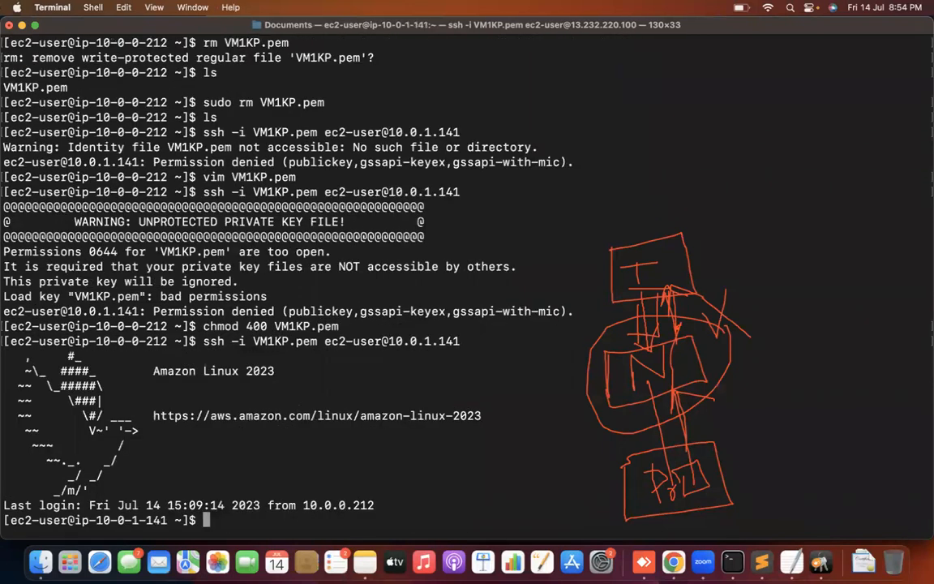
Step: Ping google.com from the private instance to check its internet access, and stop the ping after several replies
text(ping google.com)
key(Return)
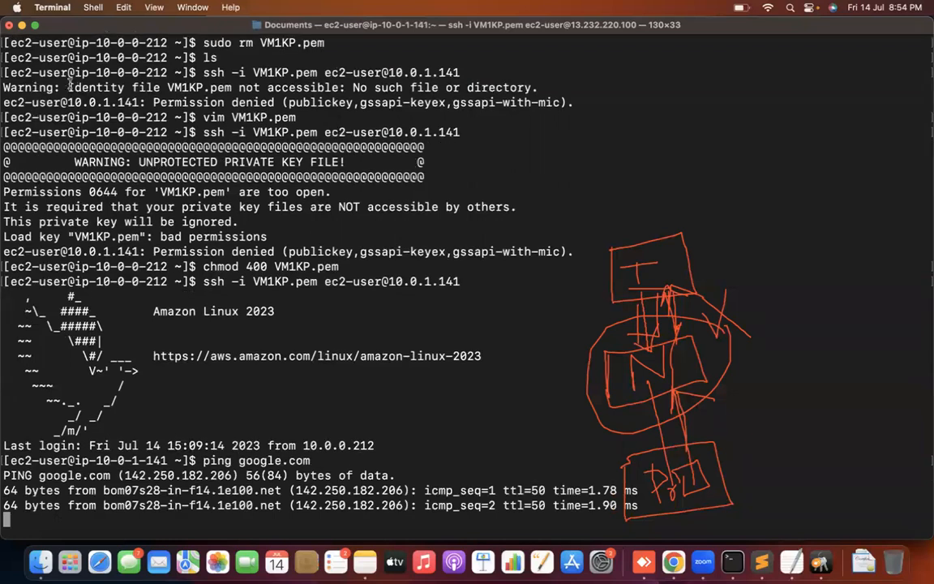
drag(63, 476, 127, 555)
click(291, 350)
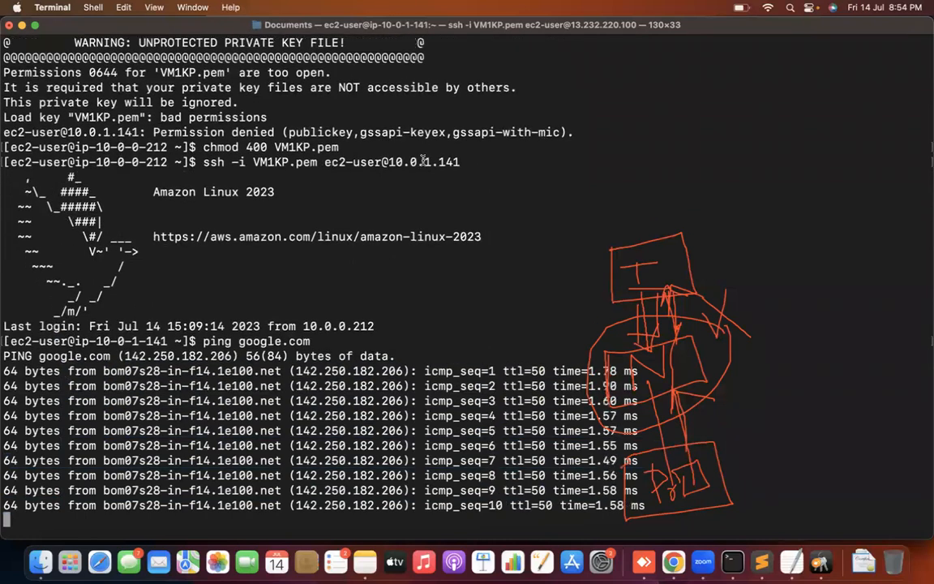
key(ctrl+c)
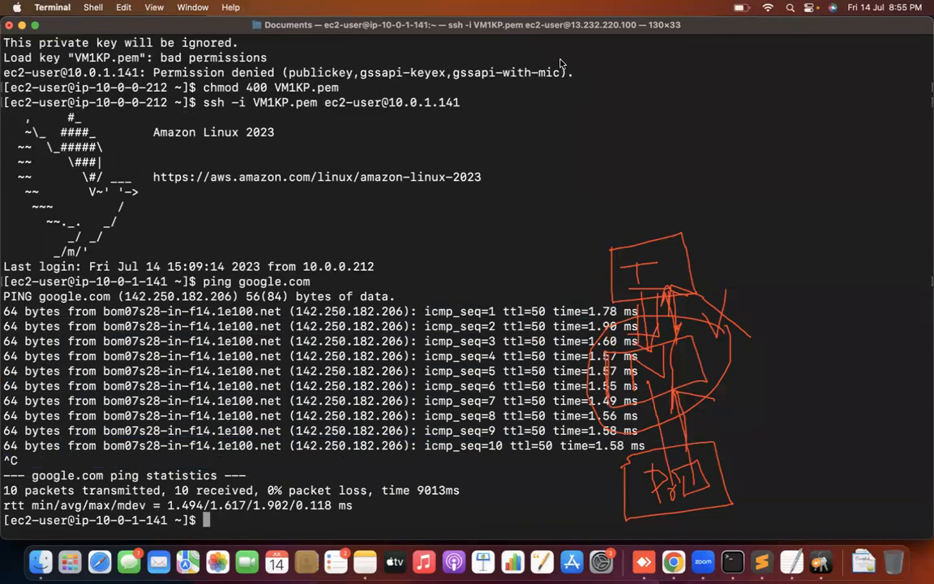